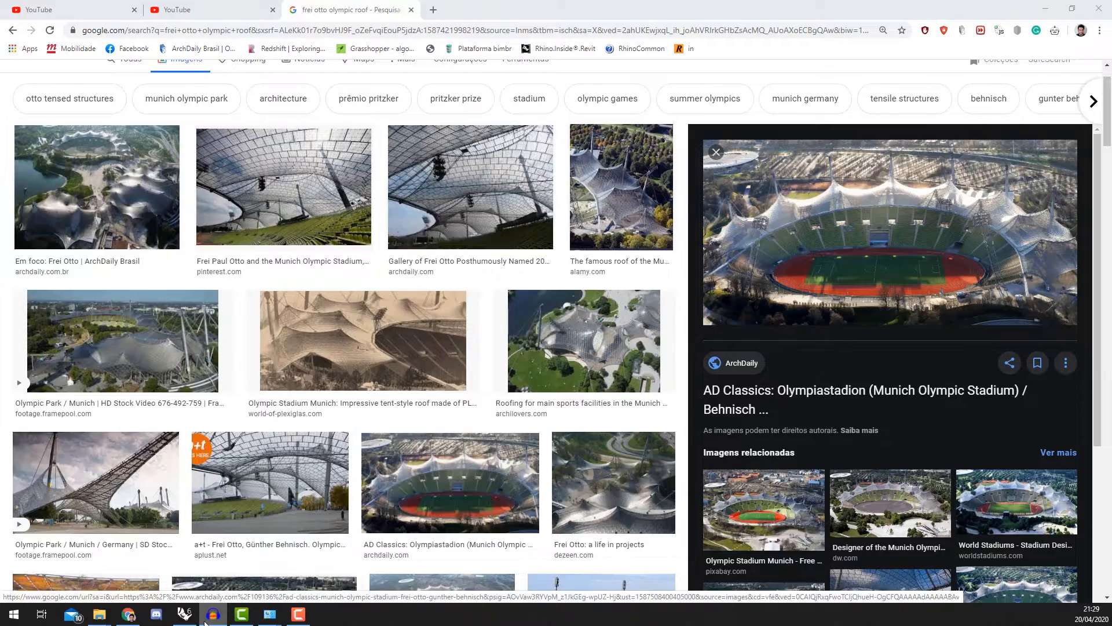
Step: Switch from the browser to Rhino with the empty Grasshopper canvas, rechecking the Munich Olympic roof reference images once
click(185, 614)
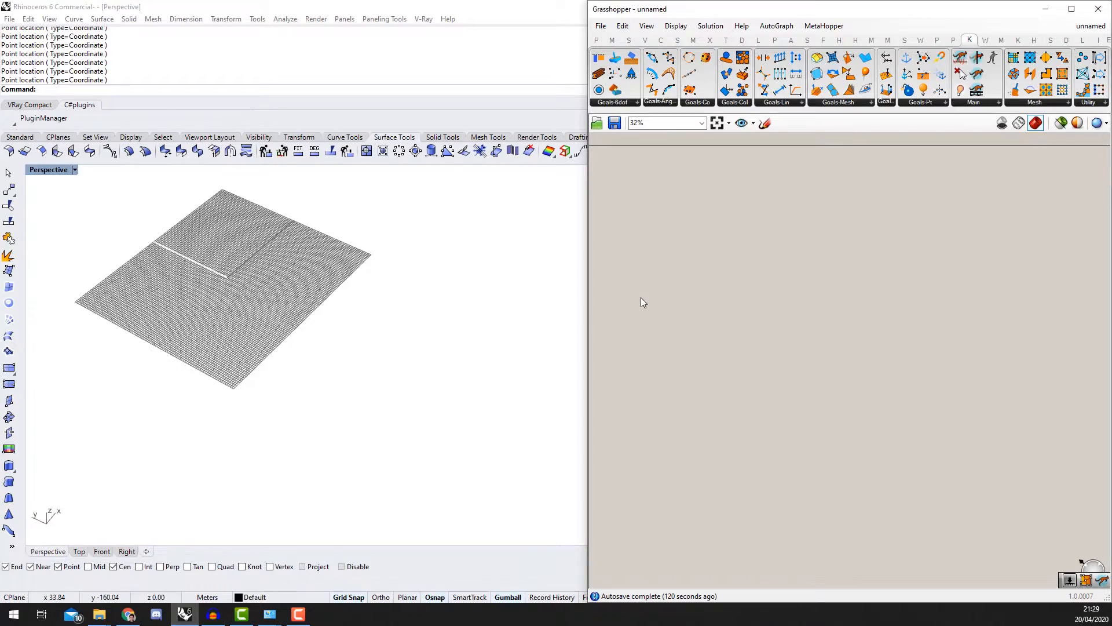
scroll(196, 225, up, 6)
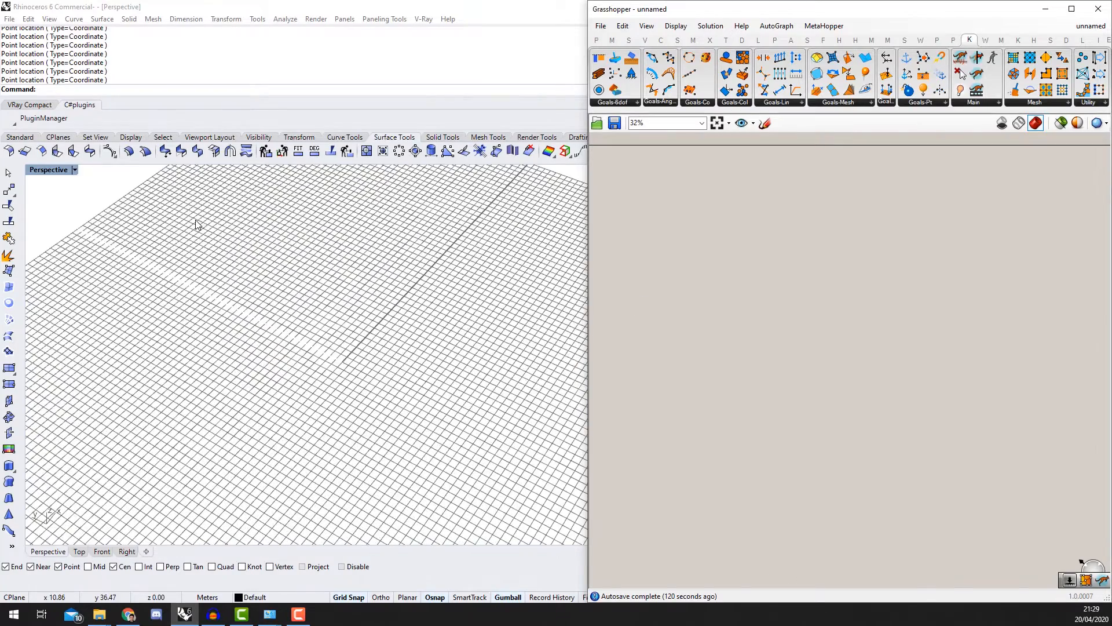
right_drag(700, 235, 749, 206)
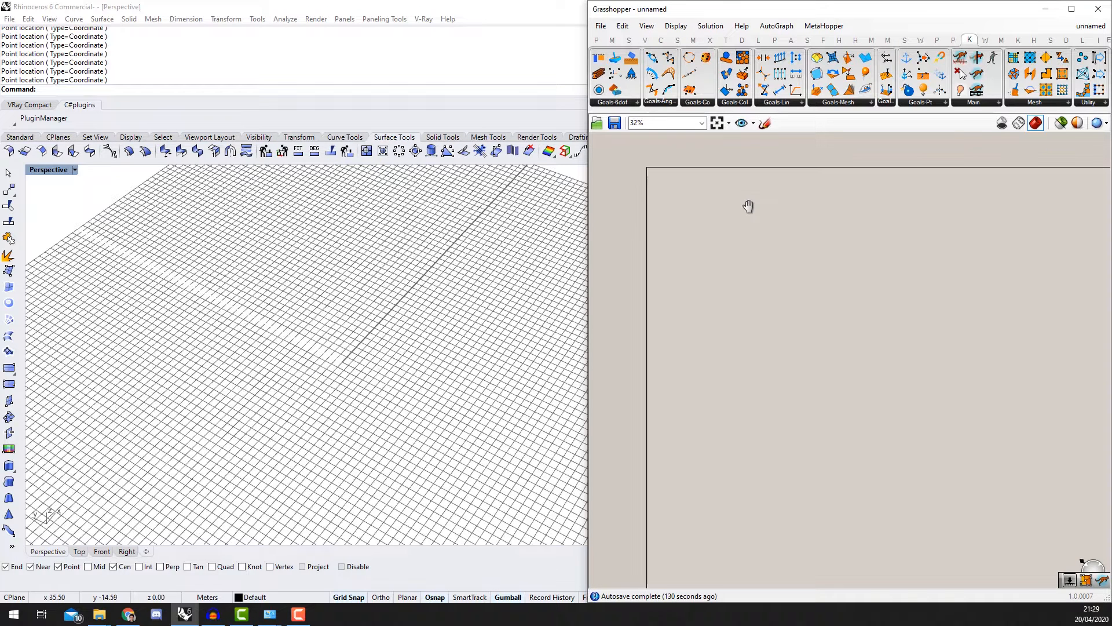
scroll(711, 234, up, 3)
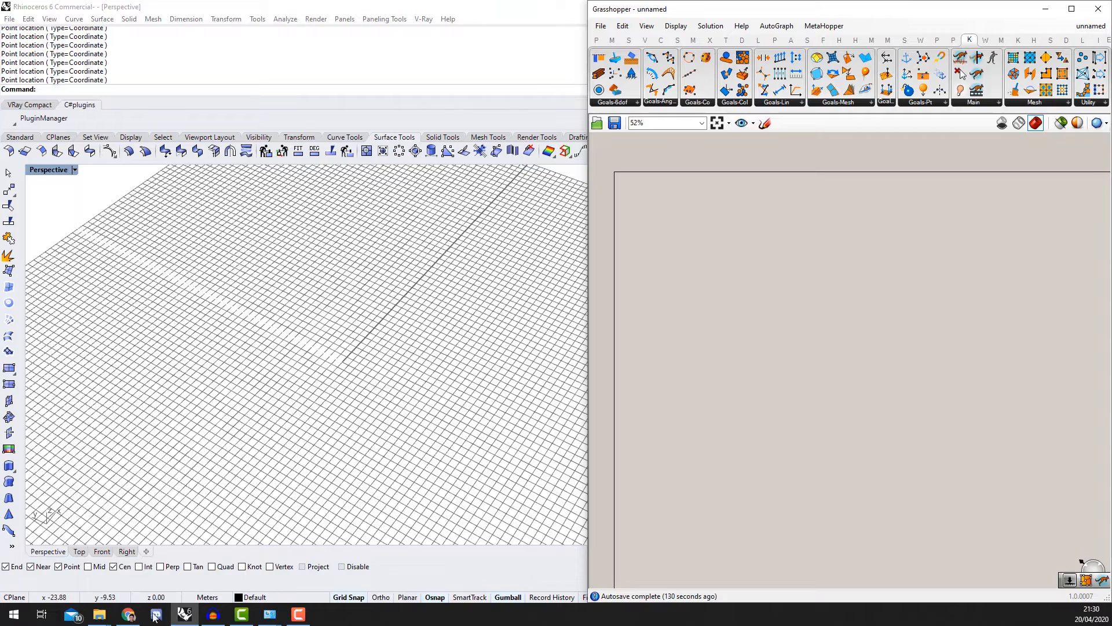
click(128, 615)
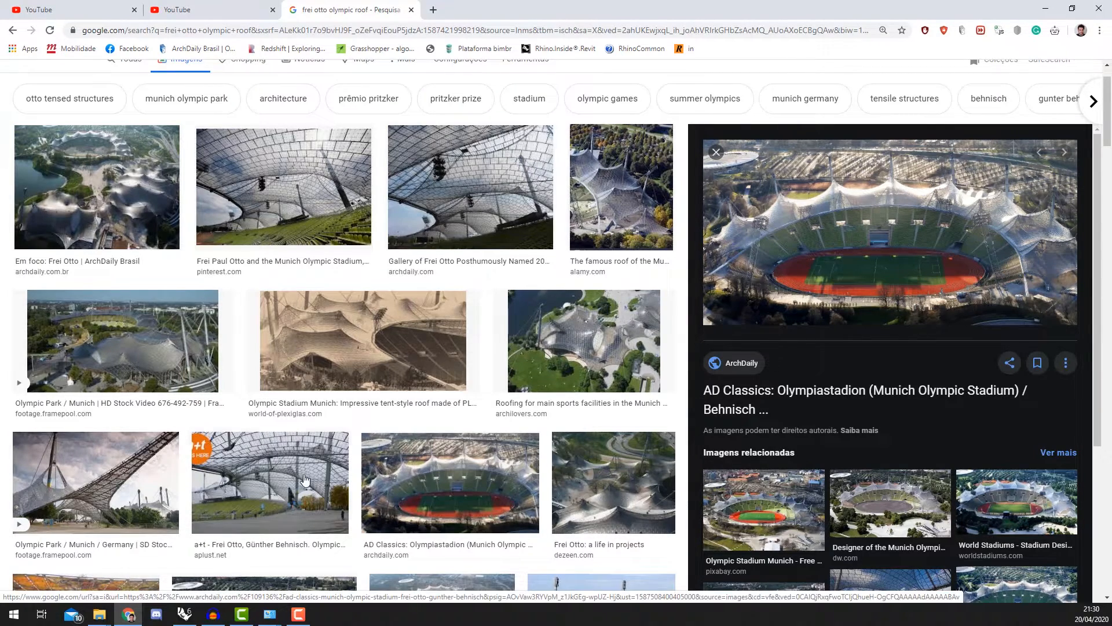
click(182, 614)
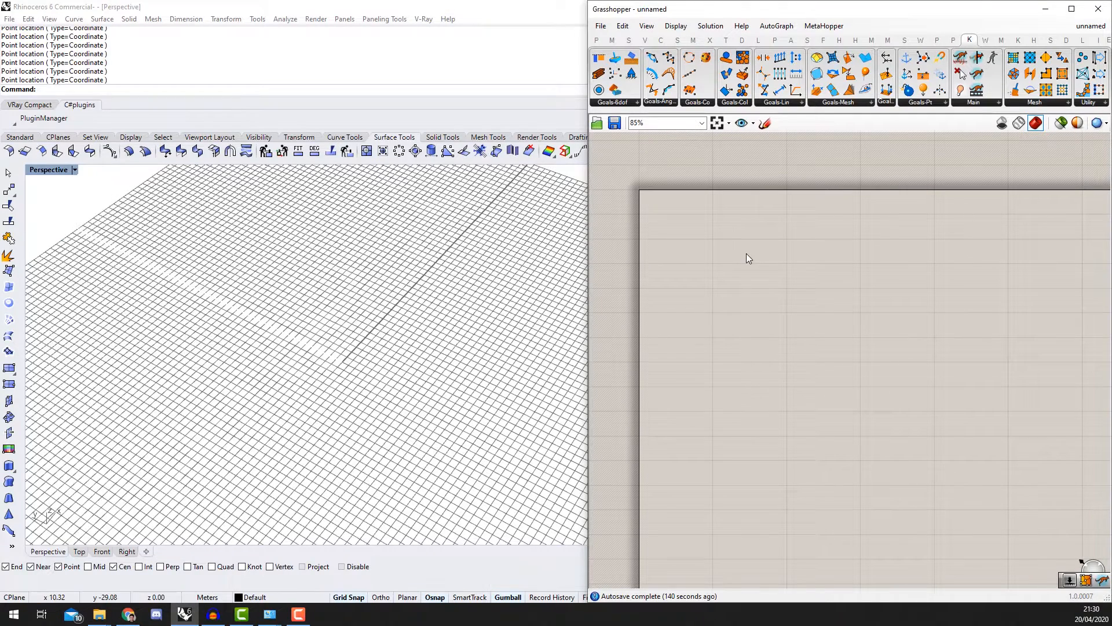
Step: Add a Construct Point component to the Grasshopper canvas and move it away from where it was inserted
double_click(747, 254)
text(constr)
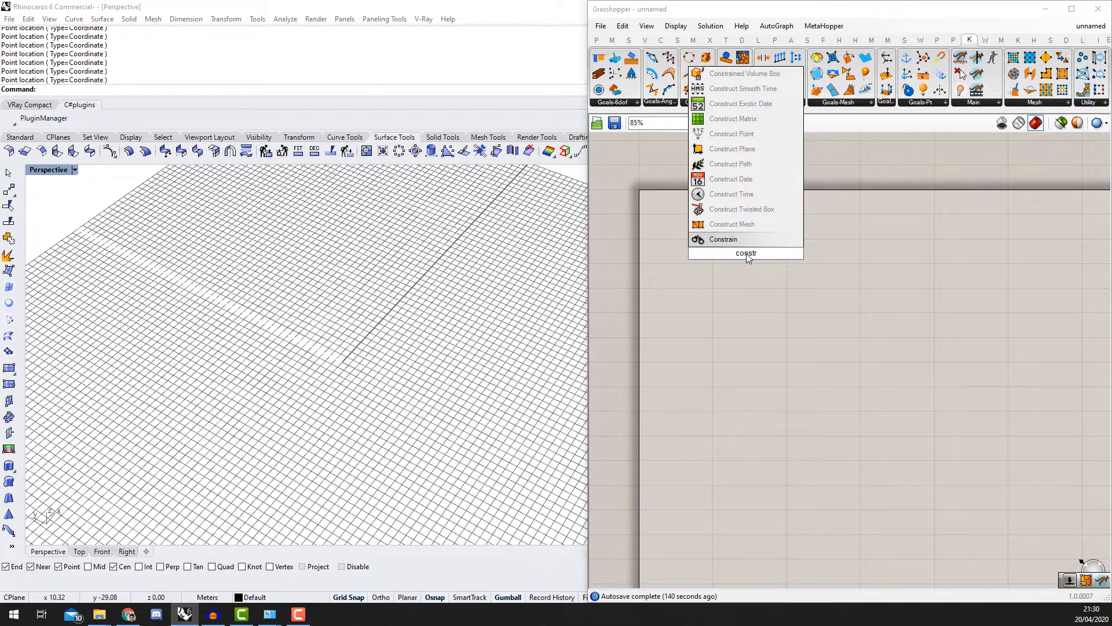
text(uct point)
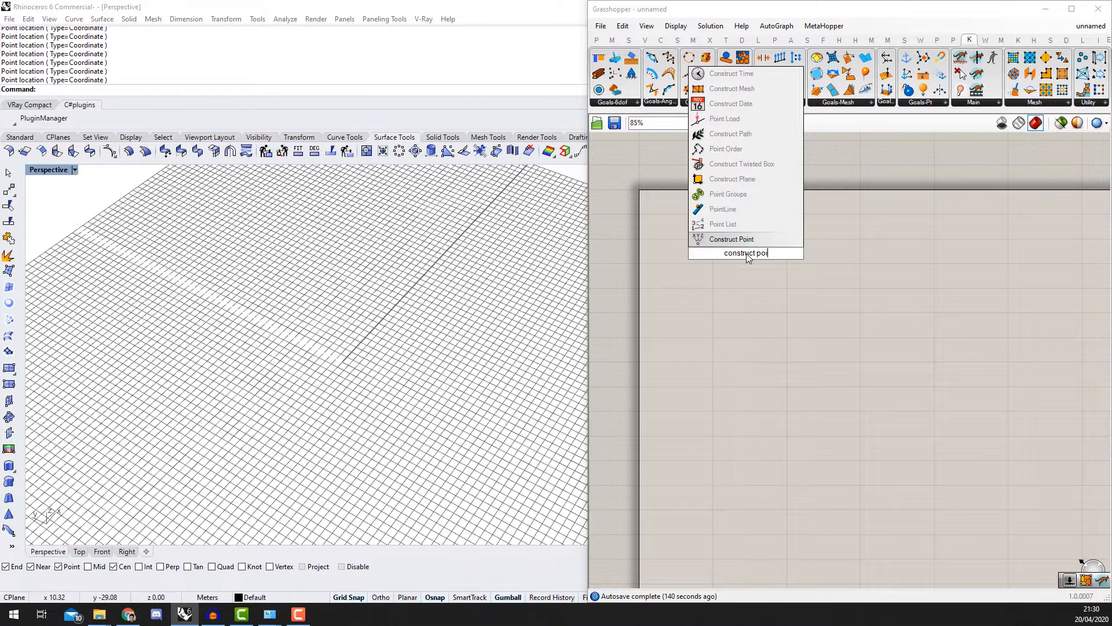
key(Return)
drag(746, 253, 919, 264)
scroll(869, 266, up, 4)
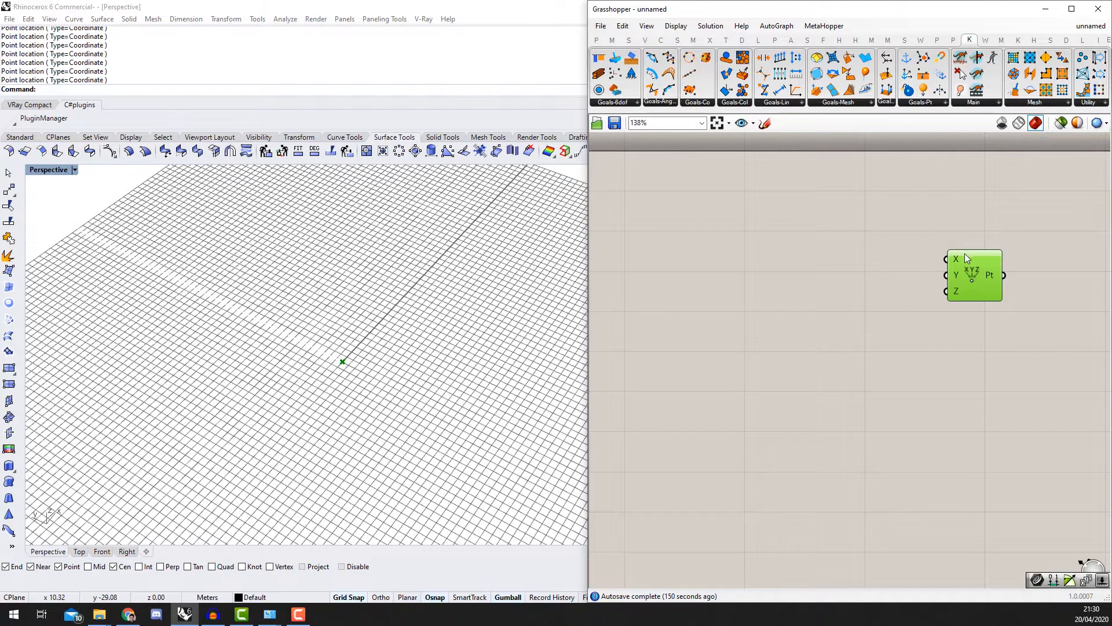
click(816, 269)
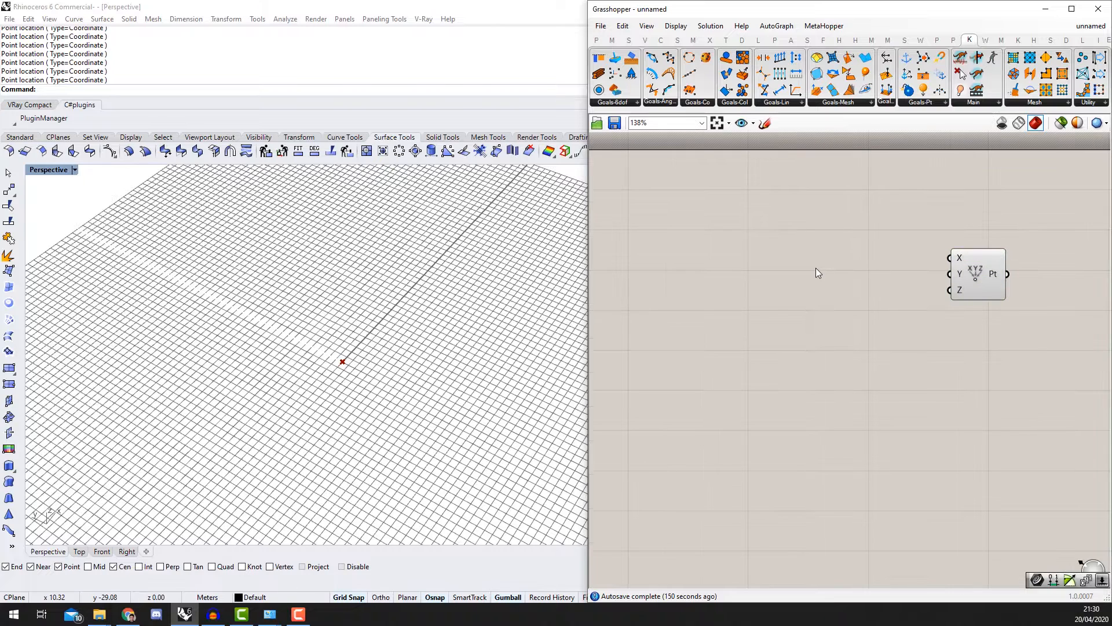
Step: Add an Expression component in front of Construct Point and remove its y input
double_click(816, 268)
text(exp)
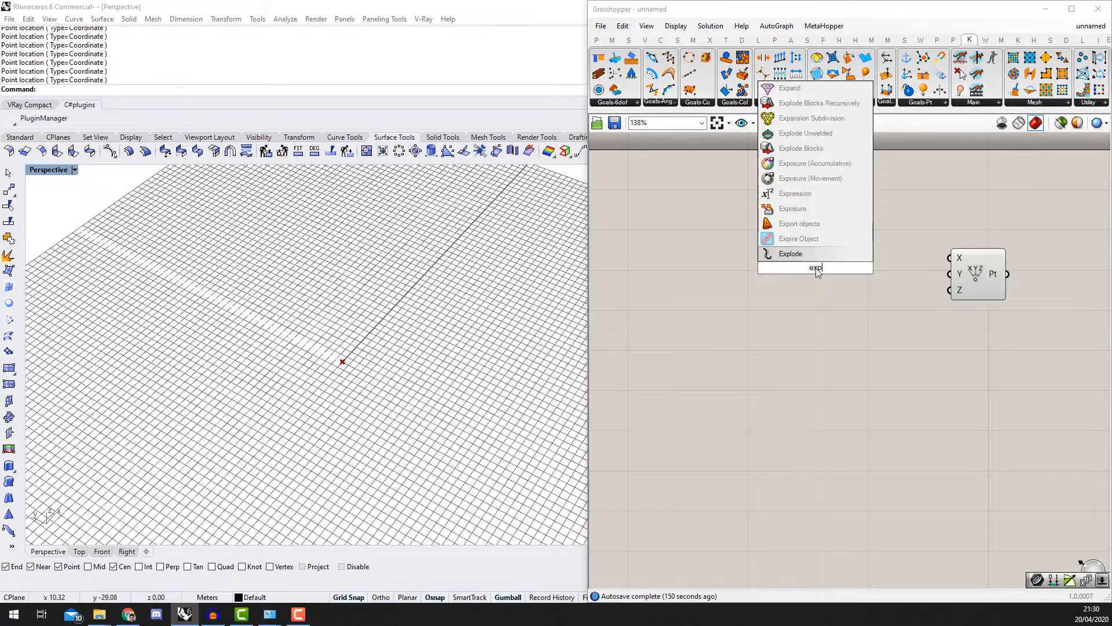
text(re)
key(Return)
scroll(743, 259, up, 2)
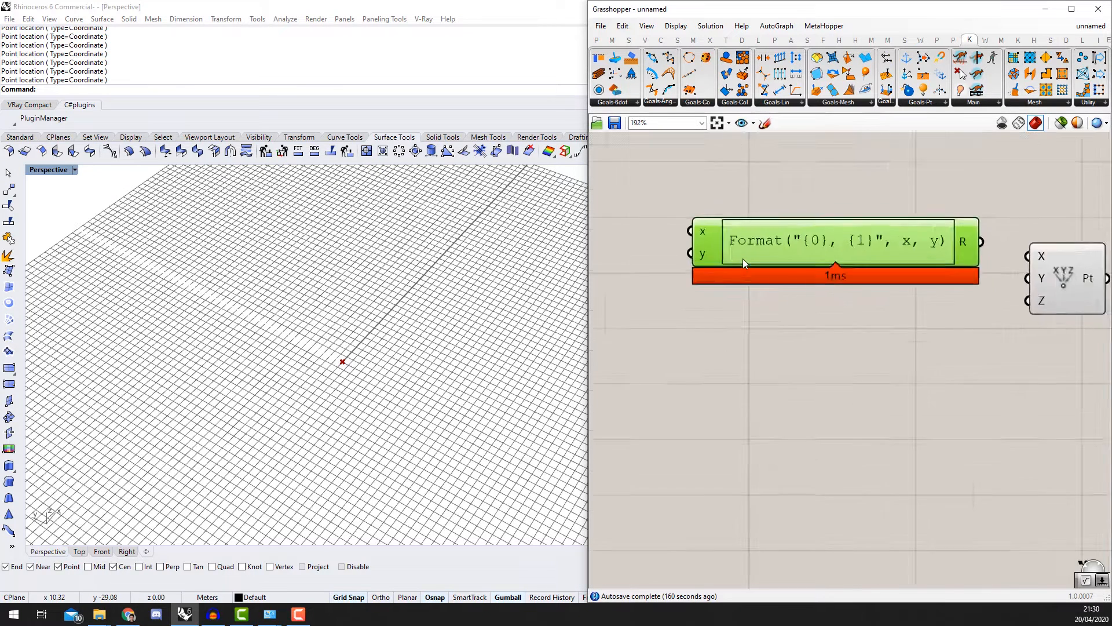
scroll(712, 251, up, 1)
click(698, 255)
scroll(730, 253, down, 2)
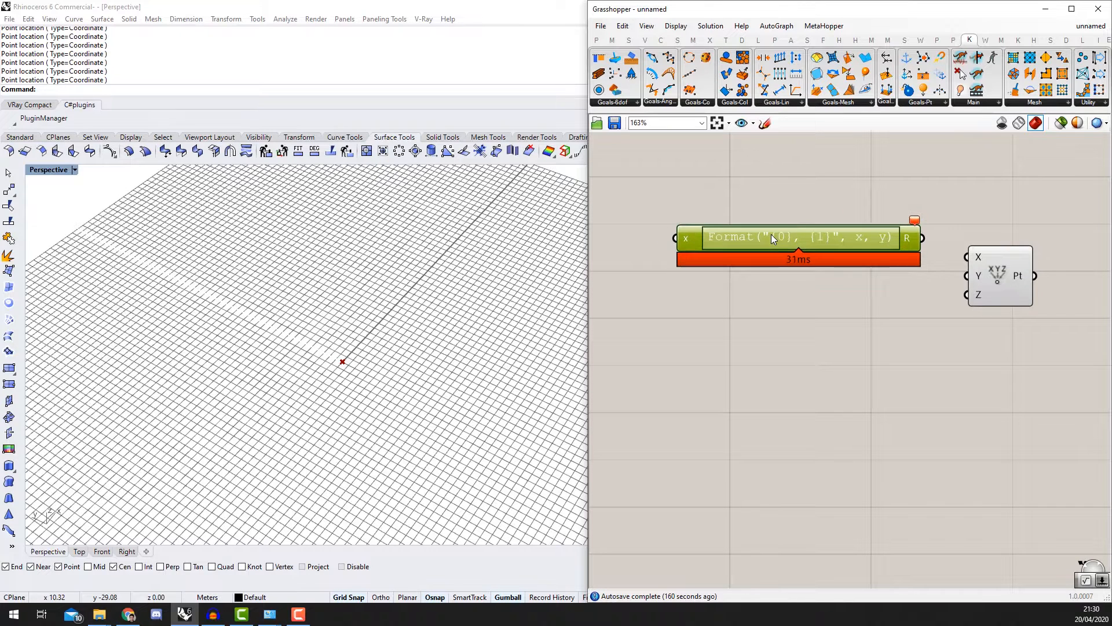
Step: Replace the Expression component's formula with sin(x)*y and accept it
double_click(771, 234)
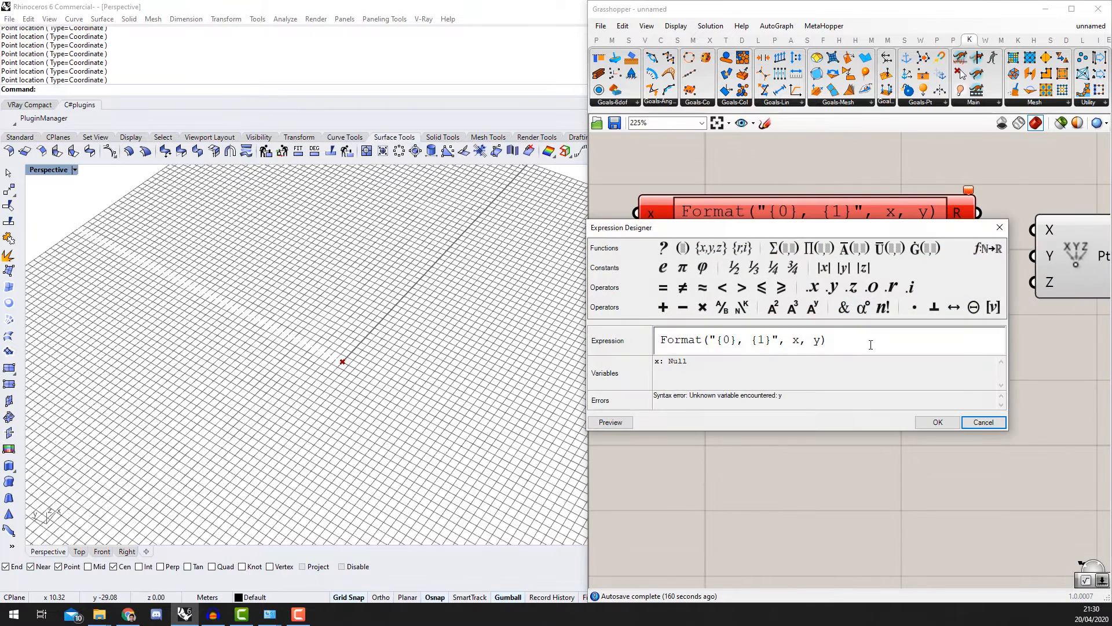
drag(871, 345, 649, 353)
key(BackSpace)
text(sin)
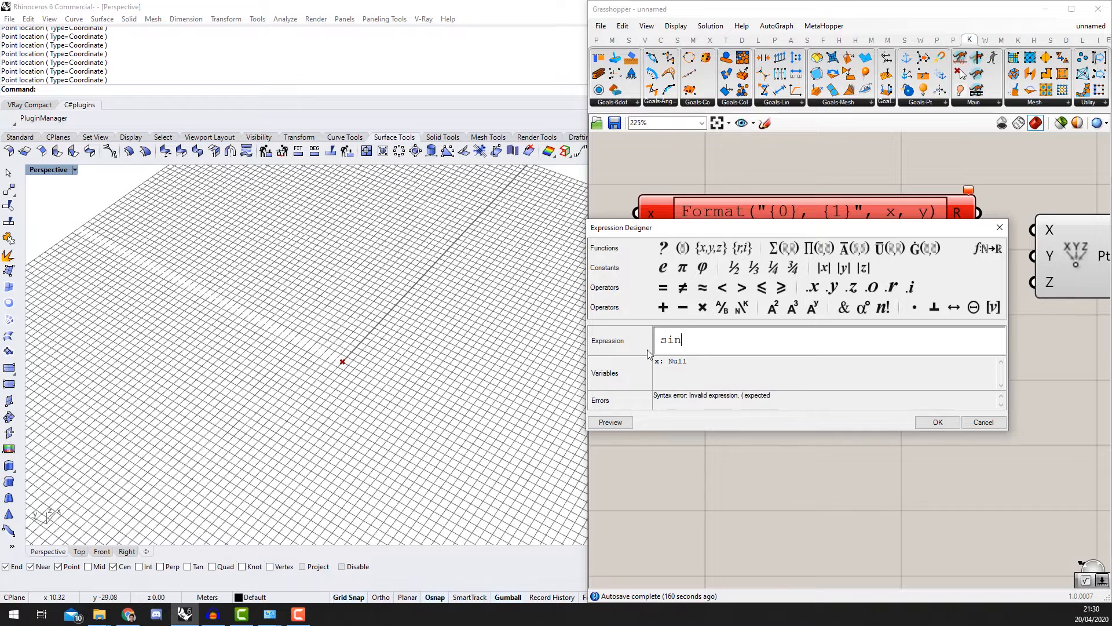
text(())
text(x)*y)
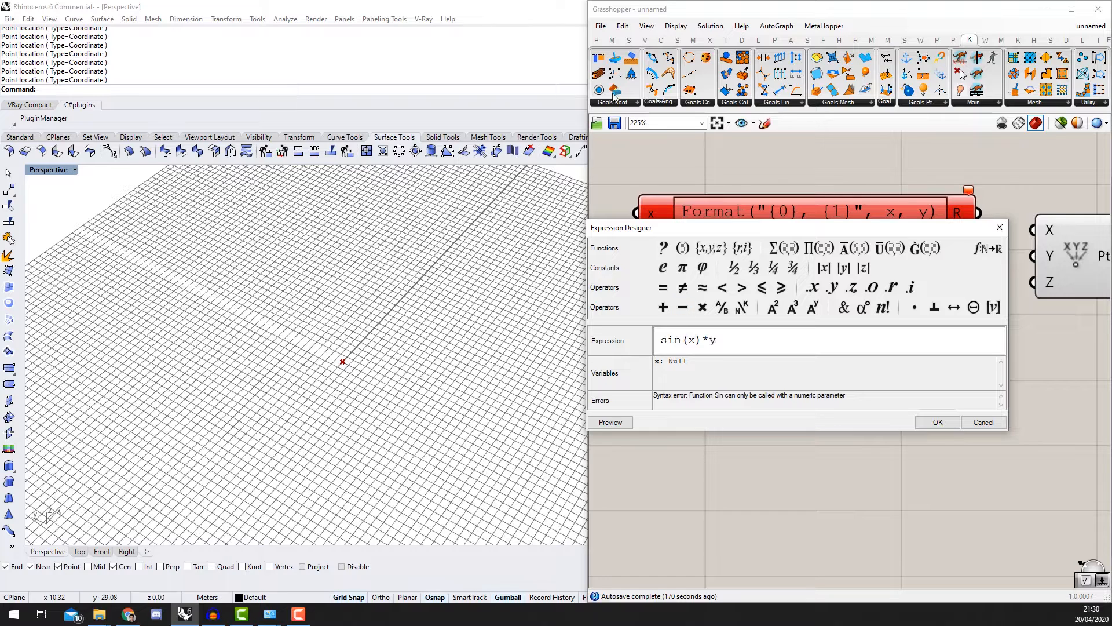
click(937, 422)
Step: Duplicate the sin(x)*y expression component and place the copy directly above the original
click(829, 214)
key(Delete)
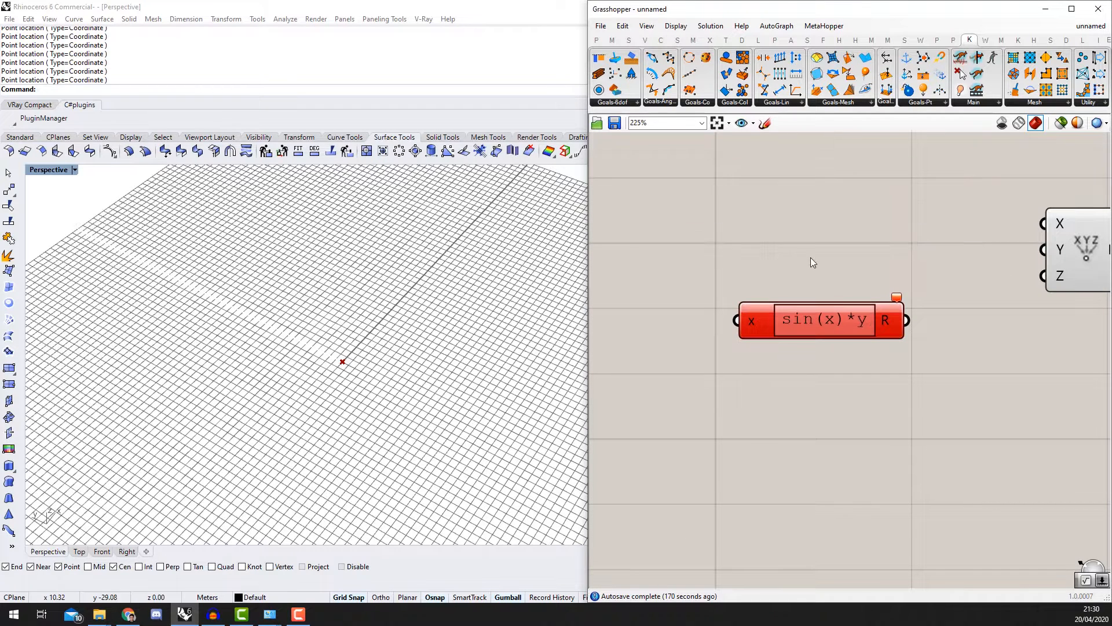
drag(812, 329, 811, 248)
Step: Change the upper expression's formula to cos(x)*y and accept it
right_click(812, 242)
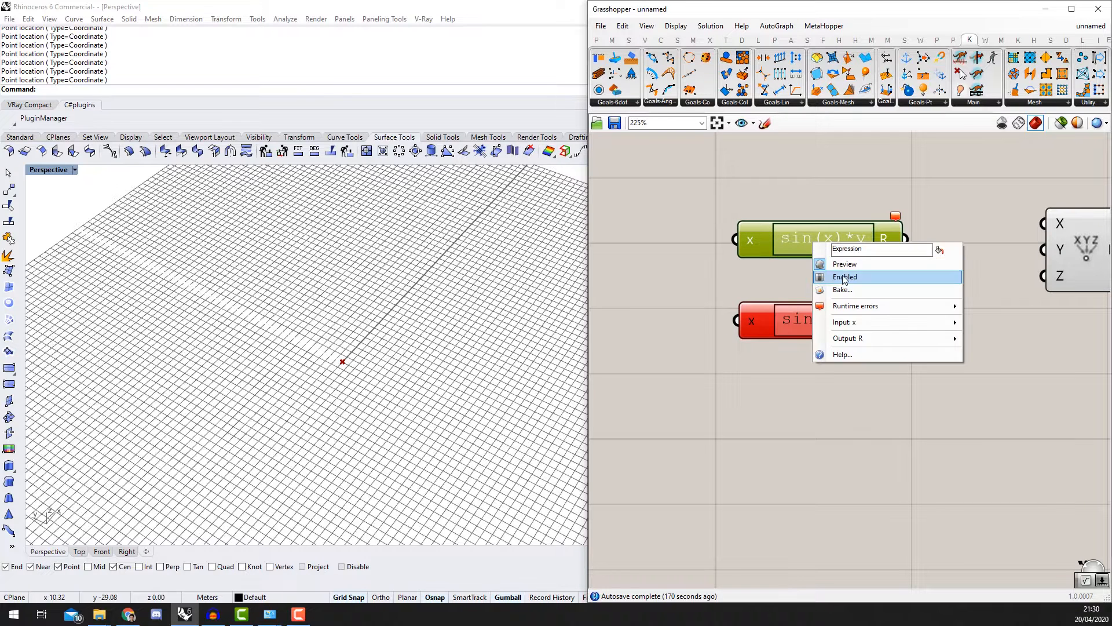
double_click(791, 228)
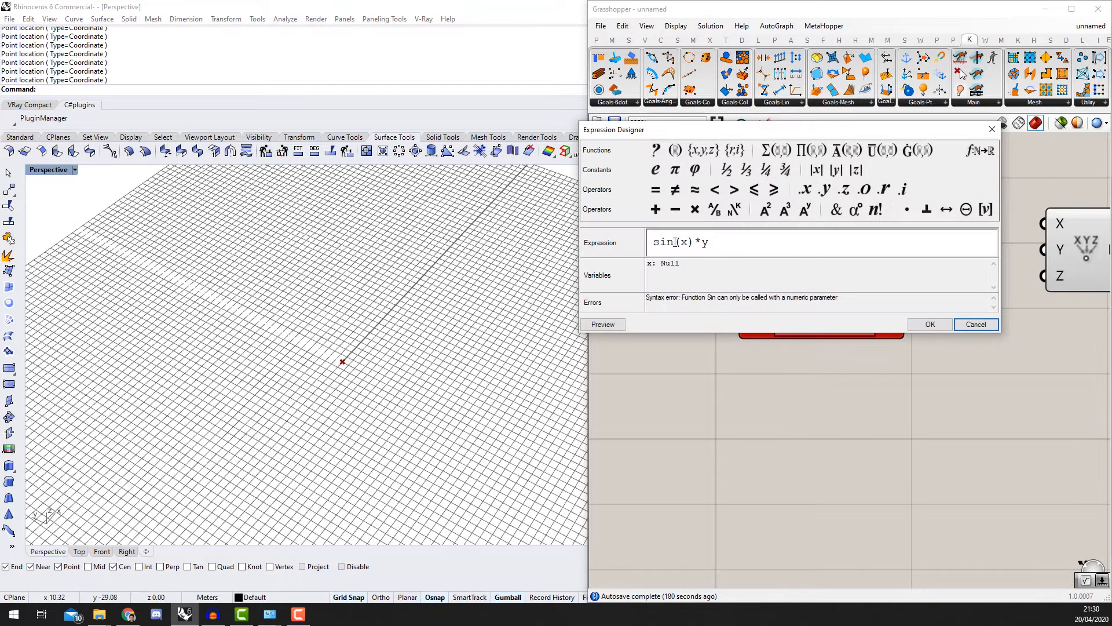
drag(675, 242, 617, 243)
key(BackSpace)
text(cos)
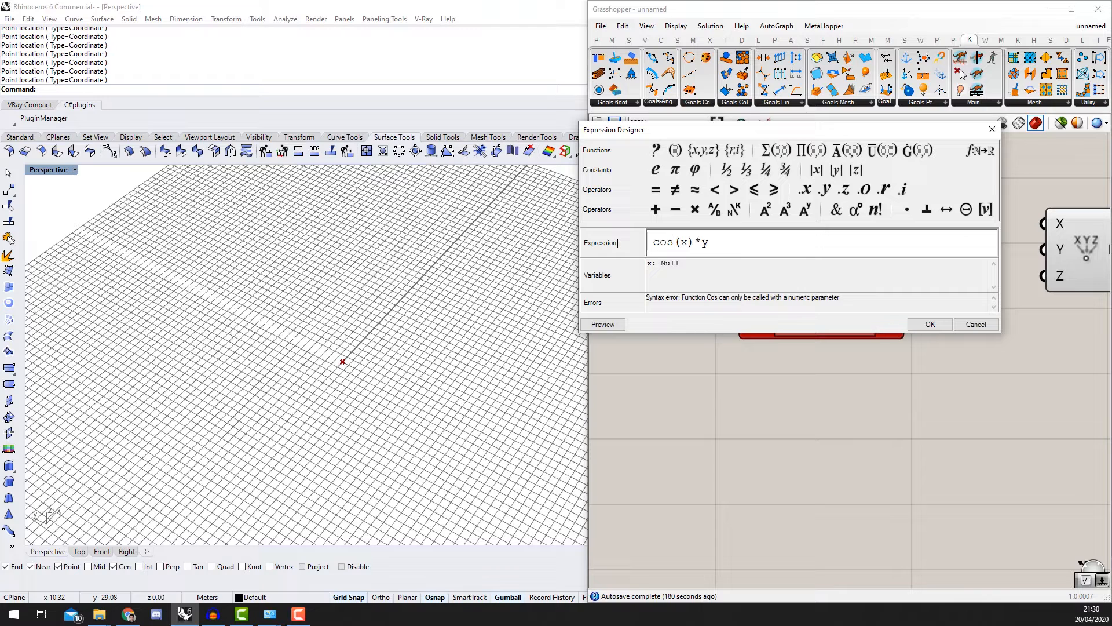
click(934, 328)
Step: Add a y input to both expressions and wire the cosine result to Construct Point's X and the sine result to Y
scroll(937, 328, down, 4)
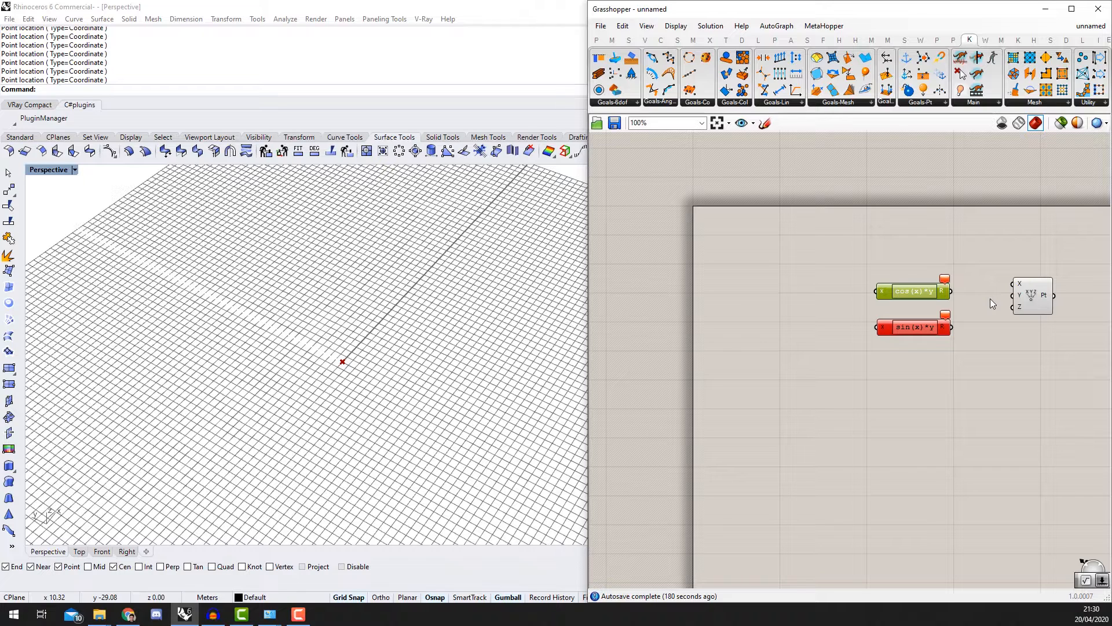
right_drag(1003, 301, 941, 317)
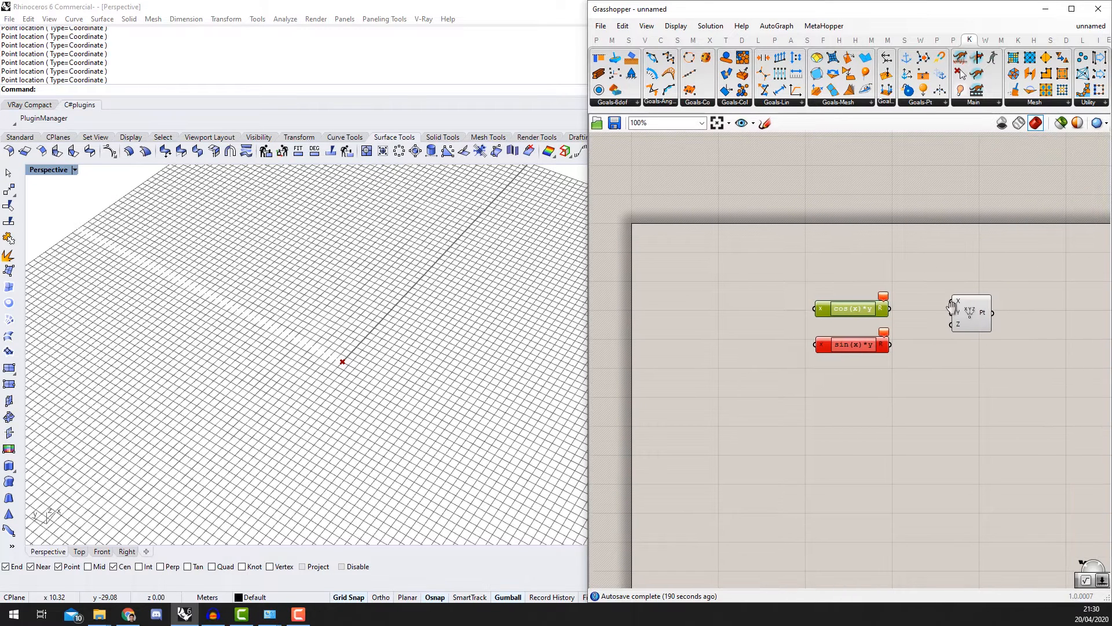
scroll(929, 334, up, 3)
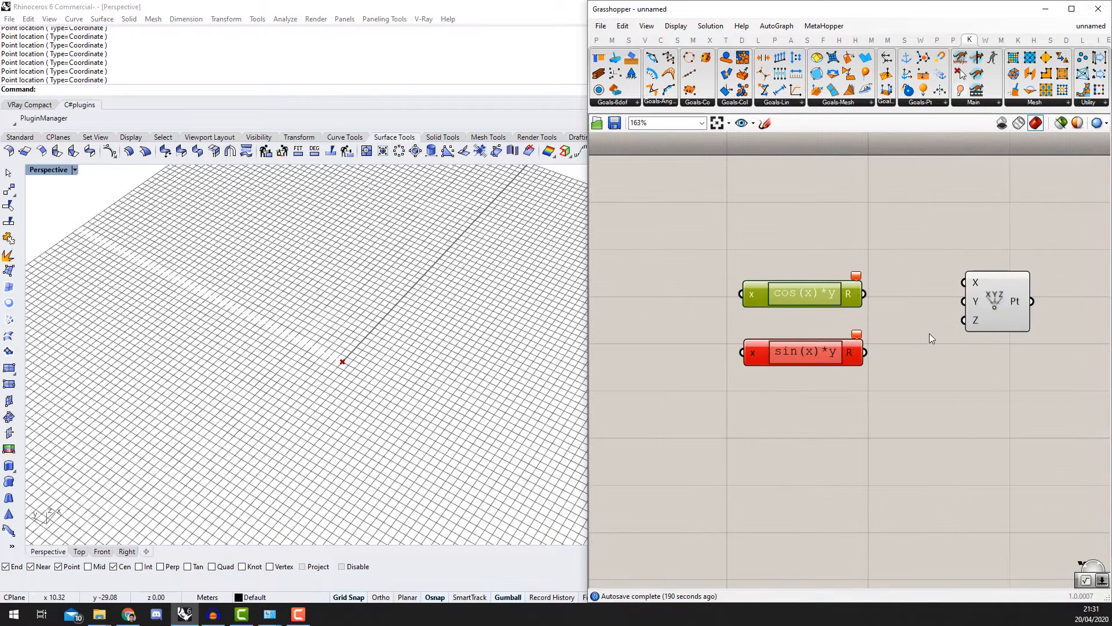
scroll(877, 331, up, 1)
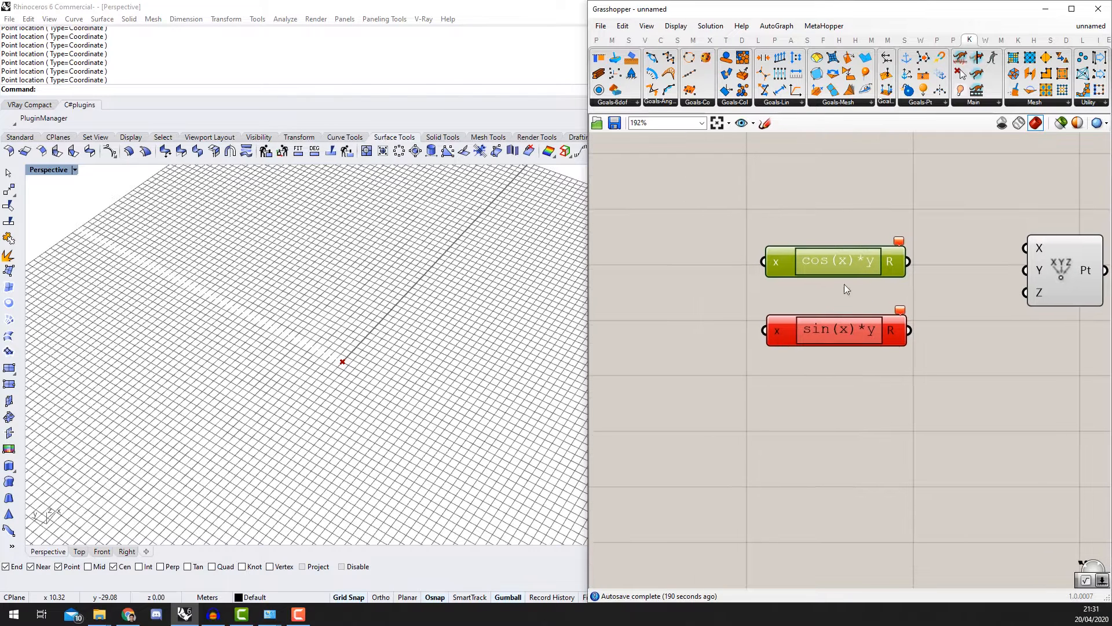
scroll(777, 276, up, 5)
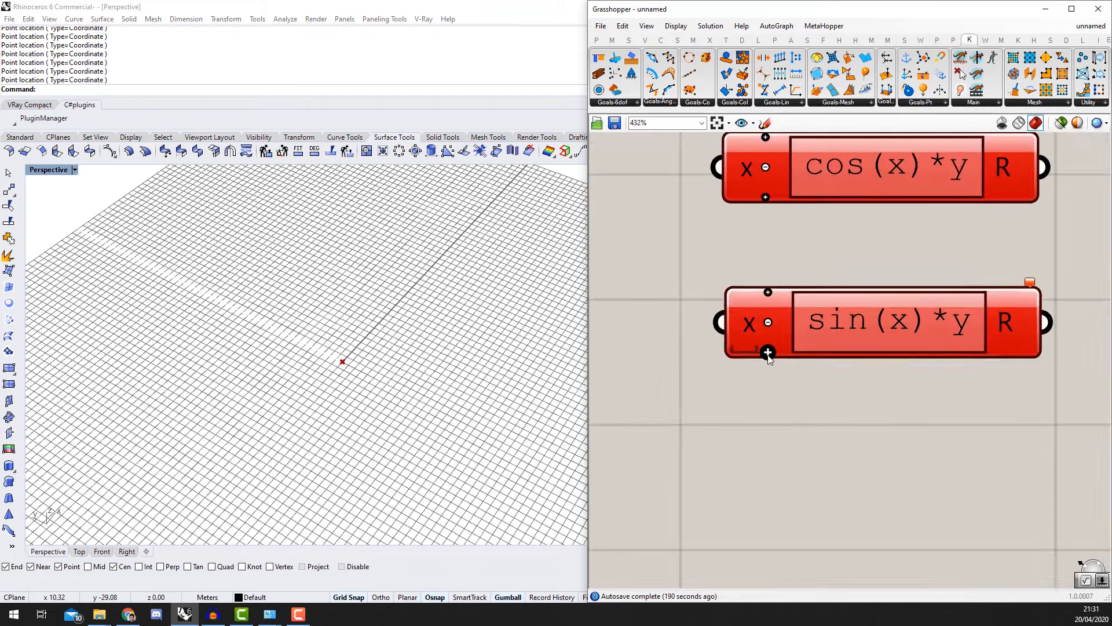
click(766, 197)
scroll(765, 197, down, 4)
right_drag(904, 191, 835, 217)
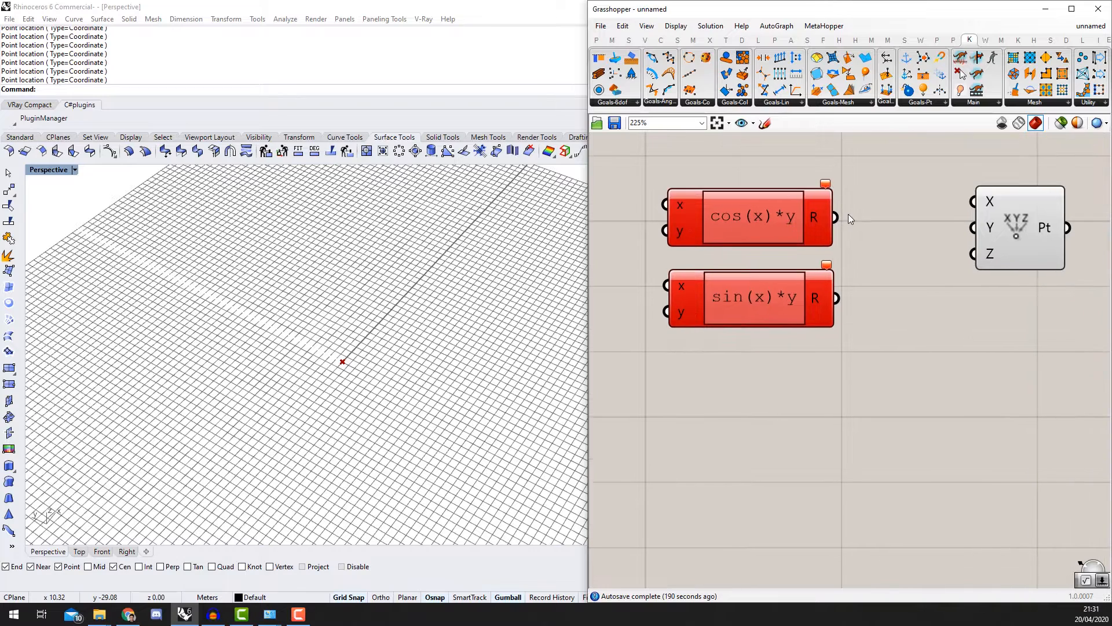
drag(835, 217, 835, 298)
Step: Add a number slider with the value 0 below the two expression components
right_drag(655, 330, 829, 307)
scroll(756, 408, down, 3)
double_click(756, 408)
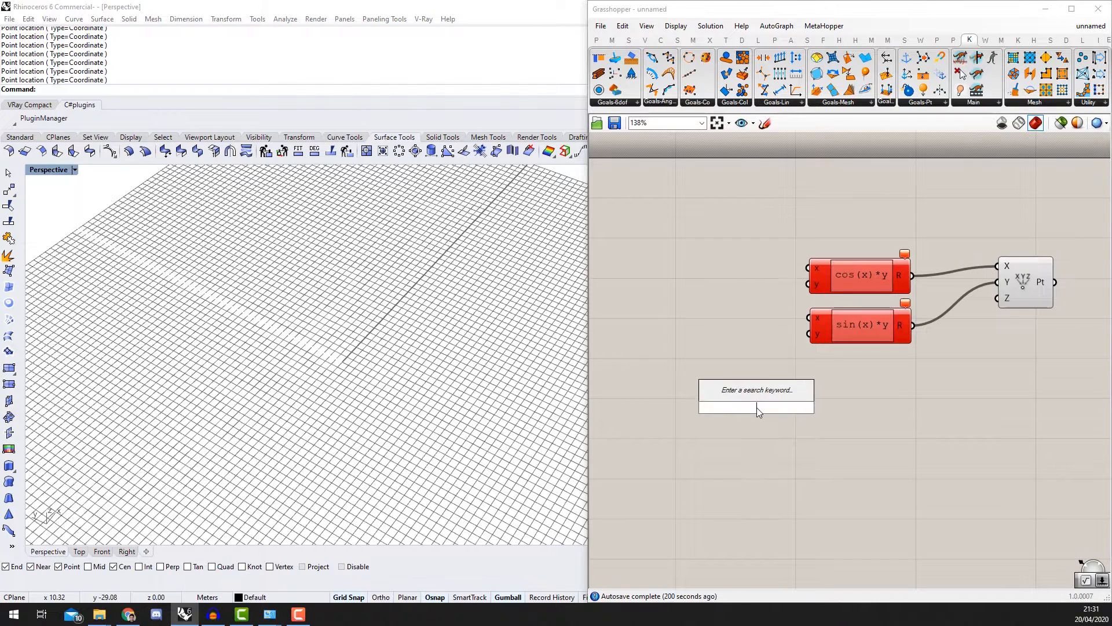
text(0)
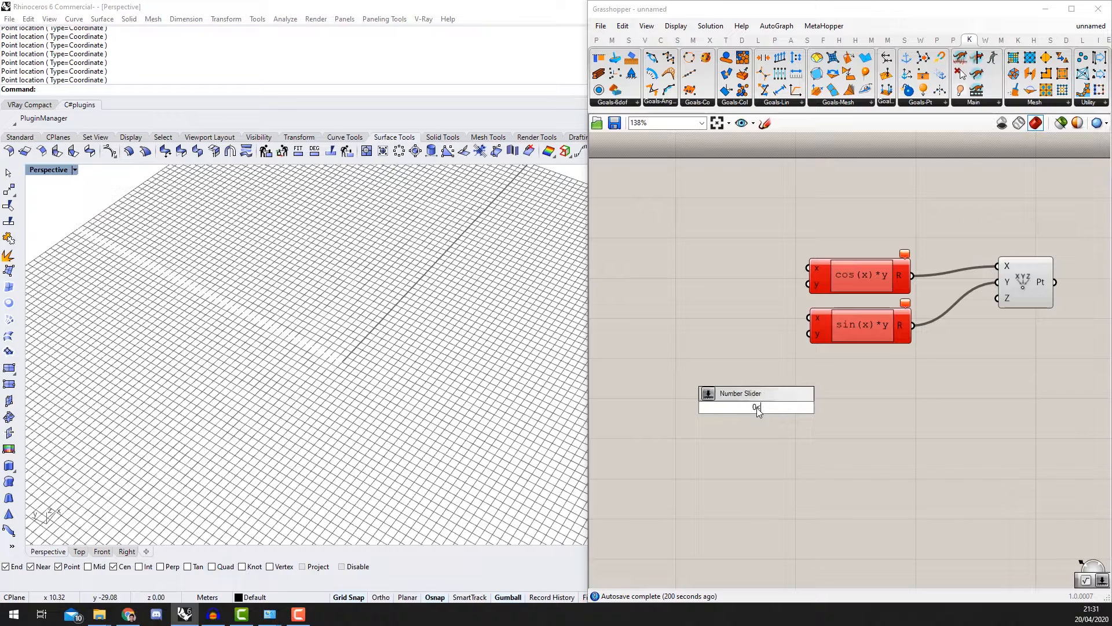
key(Return)
scroll(869, 429, up, 3)
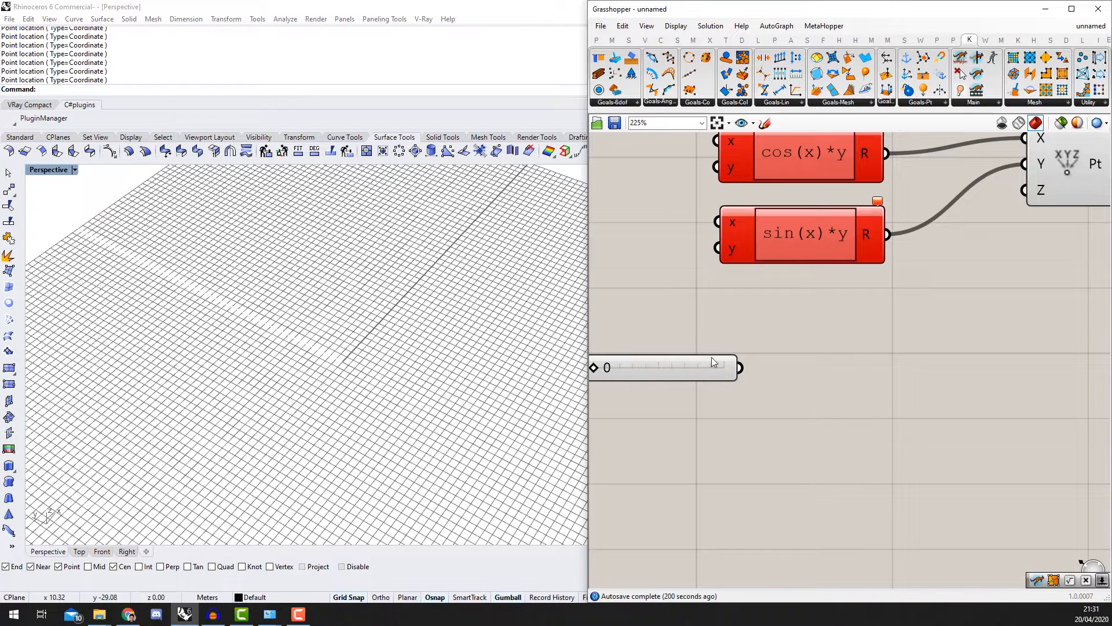
Step: Connect the number slider to the y inputs of both expressions and place it above them
drag(745, 367, 730, 251)
right_drag(732, 254, 812, 323)
shift+drag(797, 237, 854, 435)
scroll(777, 352, down, 3)
right_drag(740, 211, 830, 241)
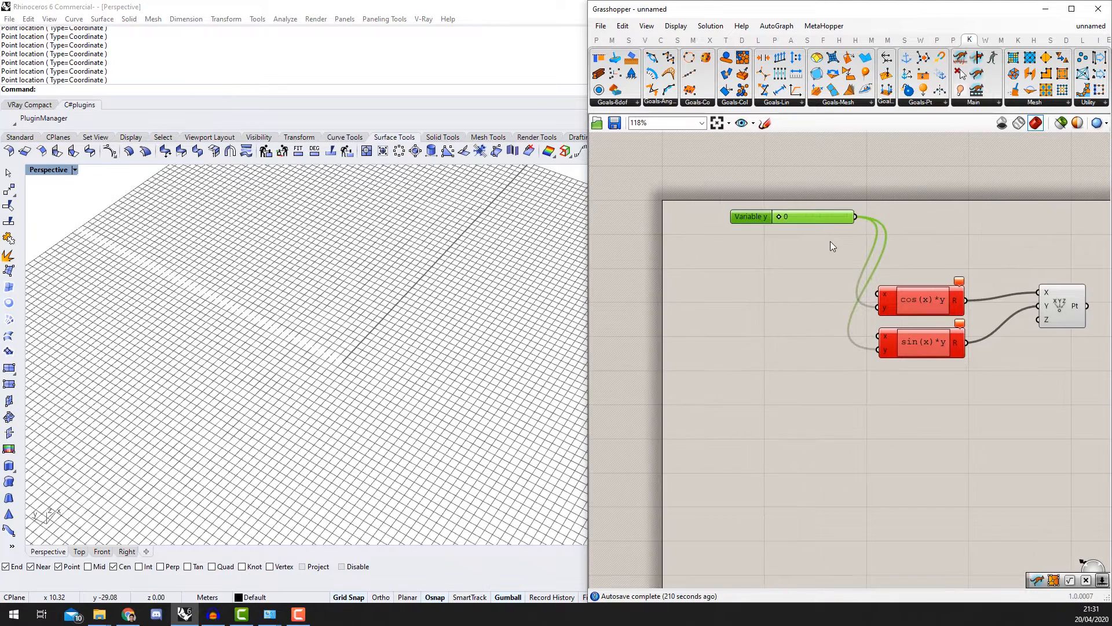
Step: Add a Range component and connect its output to the x inputs of the cosine and sine expressions
scroll(830, 241, down, 2)
double_click(820, 311)
text(range)
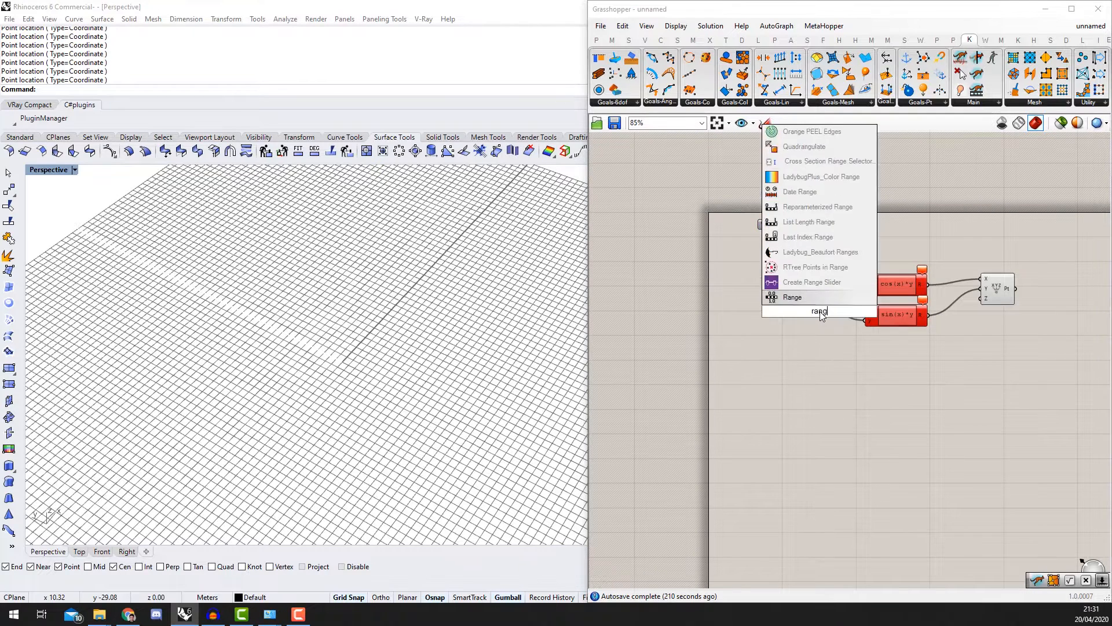
key(Return)
scroll(819, 311, up, 4)
click(817, 283)
drag(836, 285, 921, 314)
drag(921, 247, 836, 285)
Step: Add a Construct Domain component in front of Range and connect its output to the Range's domain input
double_click(719, 429)
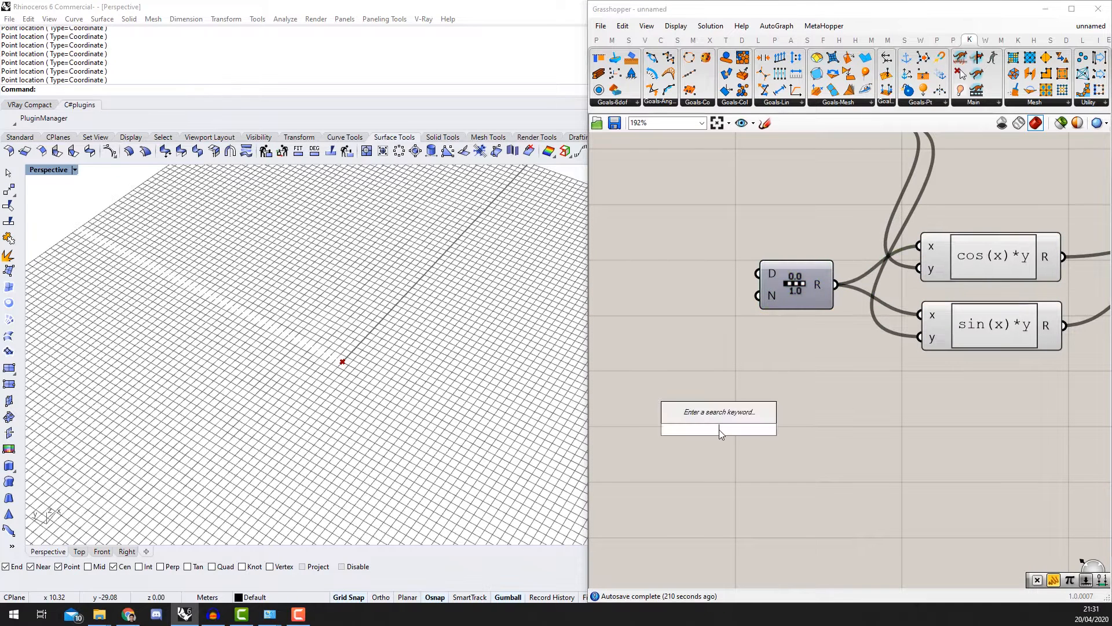
text(construc)
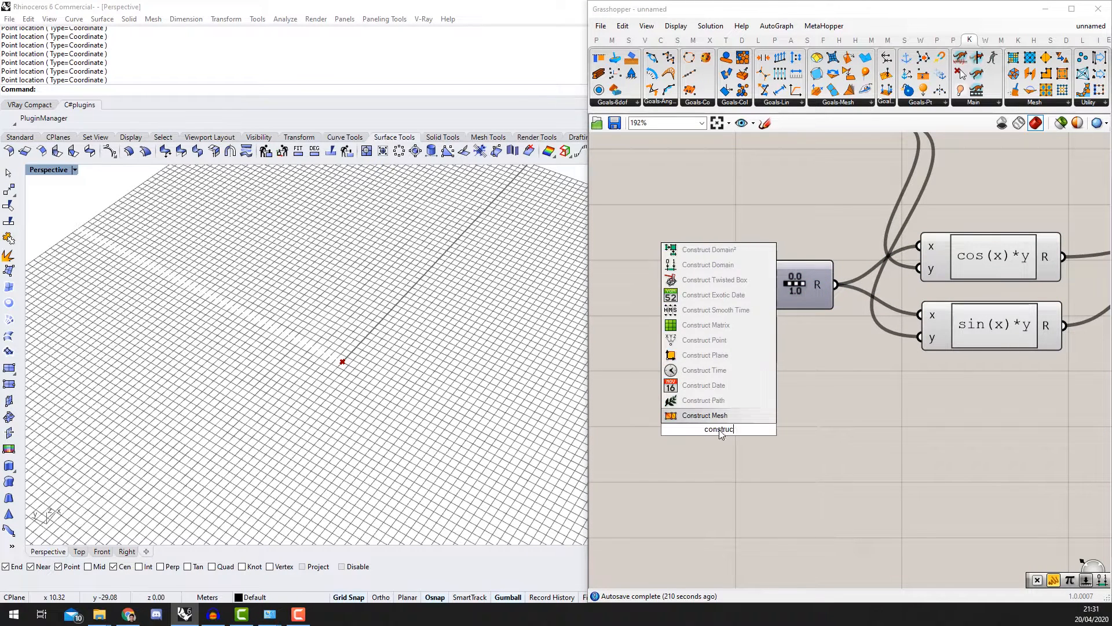
text(t domain)
key(Return)
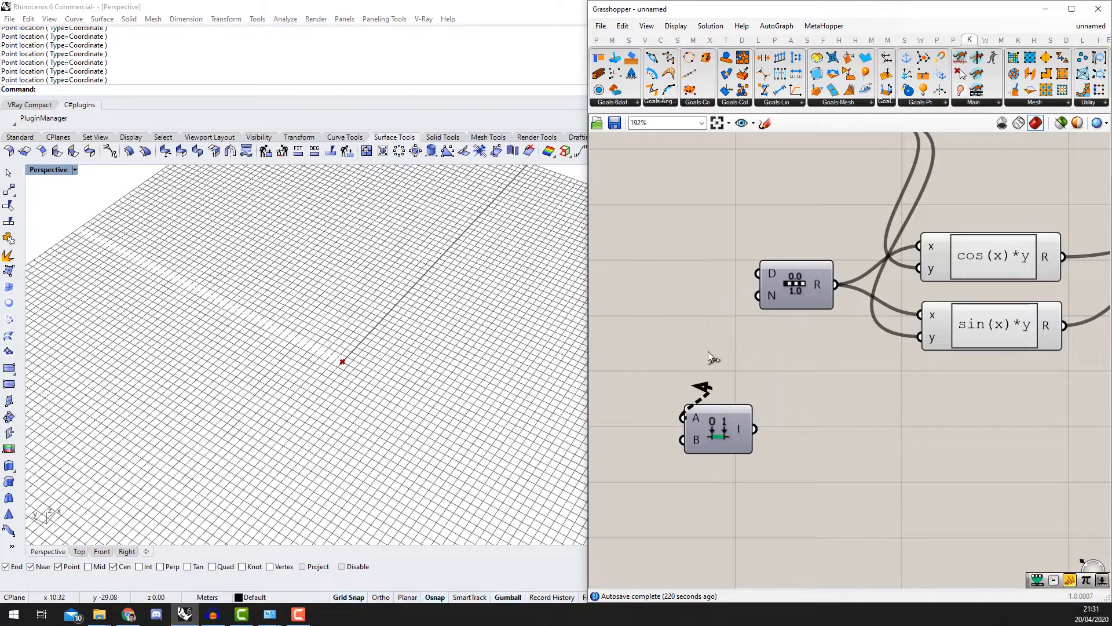
drag(716, 434, 695, 275)
drag(732, 269, 761, 275)
Step: Add a number slider with the value 0 and connect it to Construct Domain's A input
right_drag(814, 333, 914, 388)
double_click(801, 411)
text(0)
key(Return)
scroll(830, 409, up, 1)
drag(873, 408, 743, 289)
Step: Add a Pi component below the Domain start slider and connect its output to Construct Domain's B input
scroll(730, 312, down, 2)
double_click(694, 389)
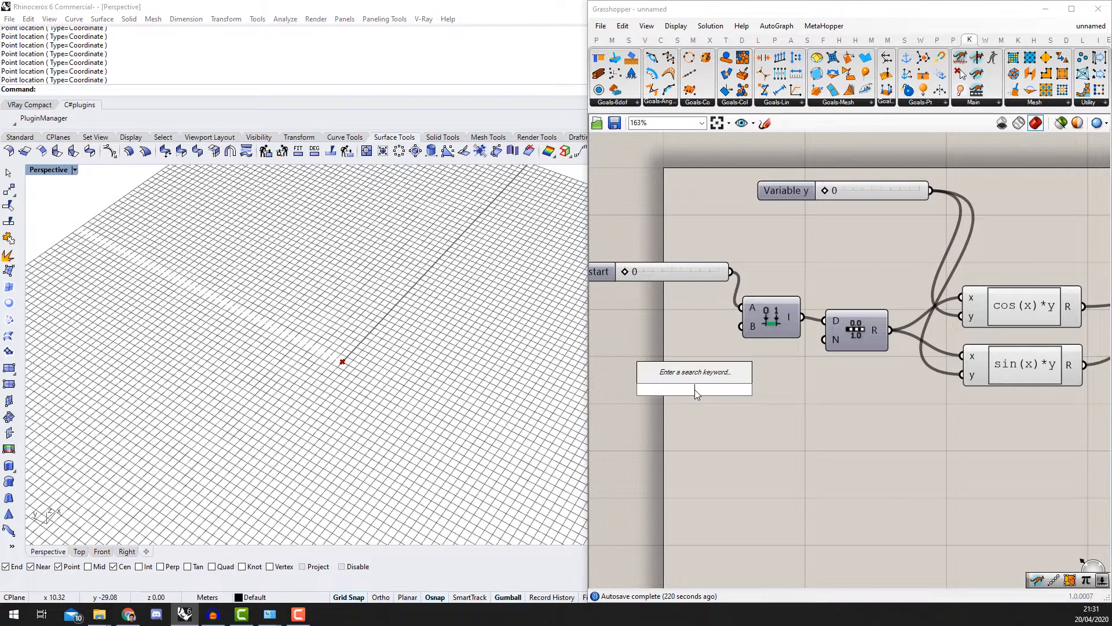
text(2)
key(BackSpace)
text(P)
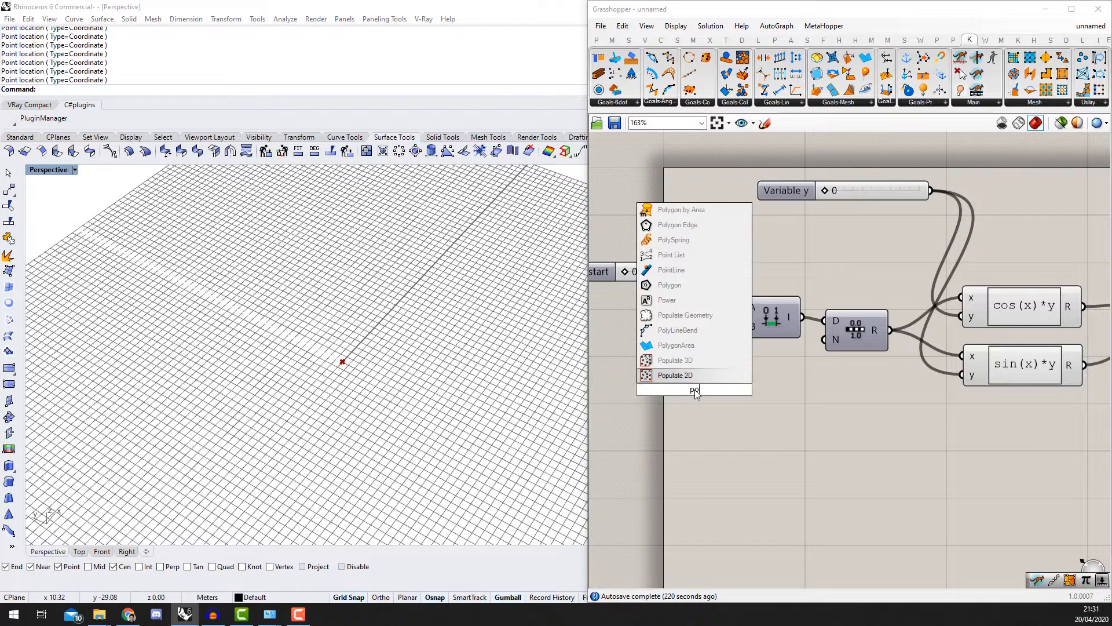
text(i)
key(Return)
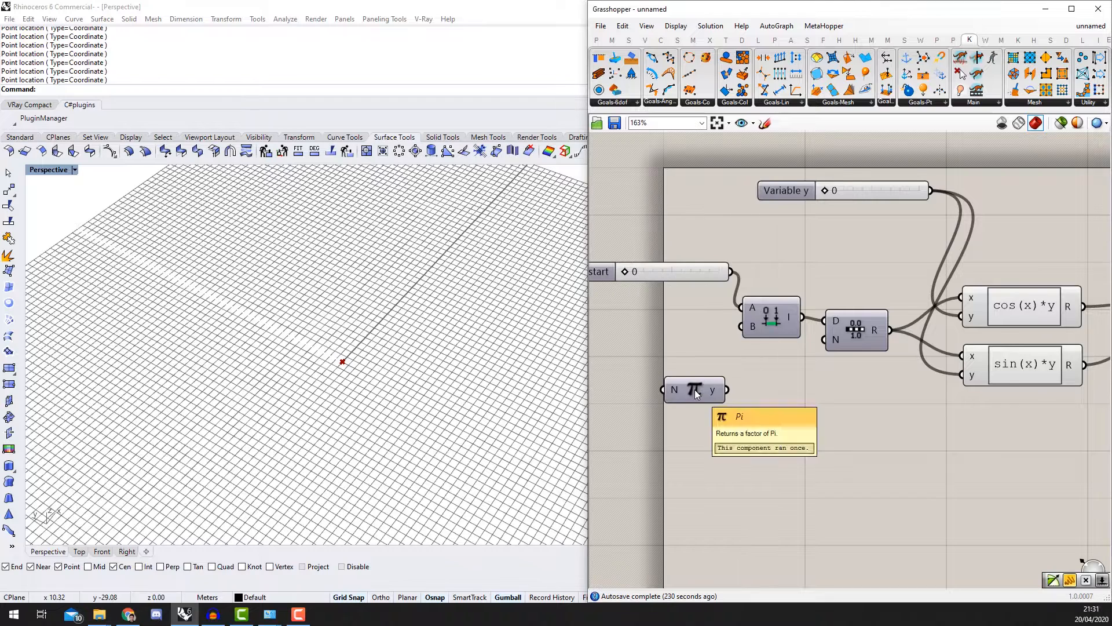
scroll(707, 389, up, 1)
drag(730, 392, 747, 316)
Step: Add a decimal number slider ranging from 0 to 1 and connect it to the Pi component's N input
right_drag(702, 452, 763, 439)
double_click(763, 439)
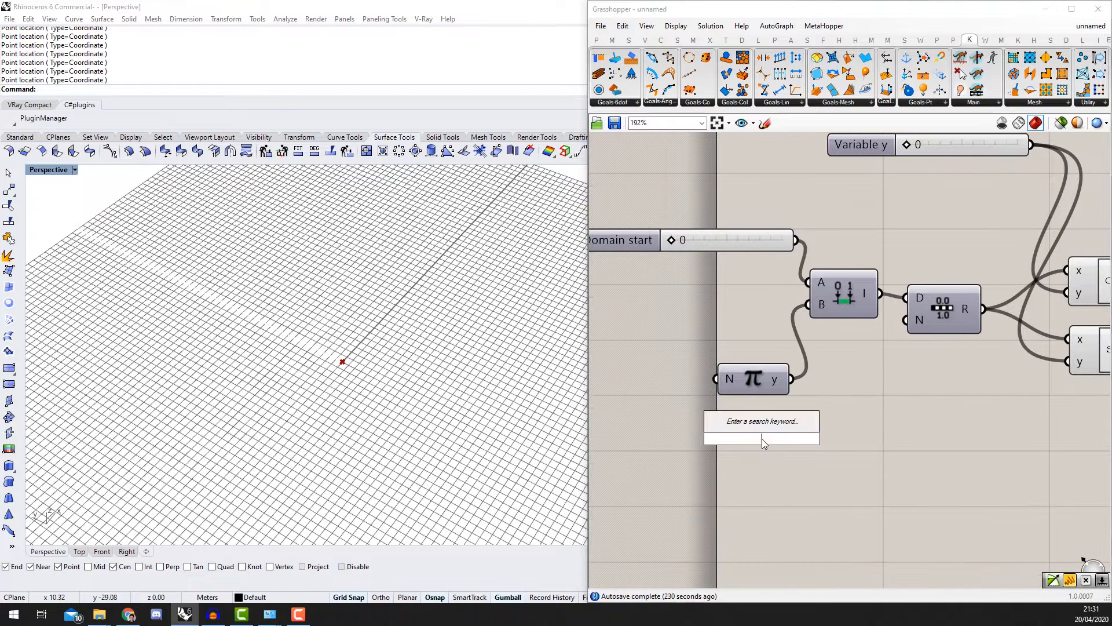
text(0<1.0)
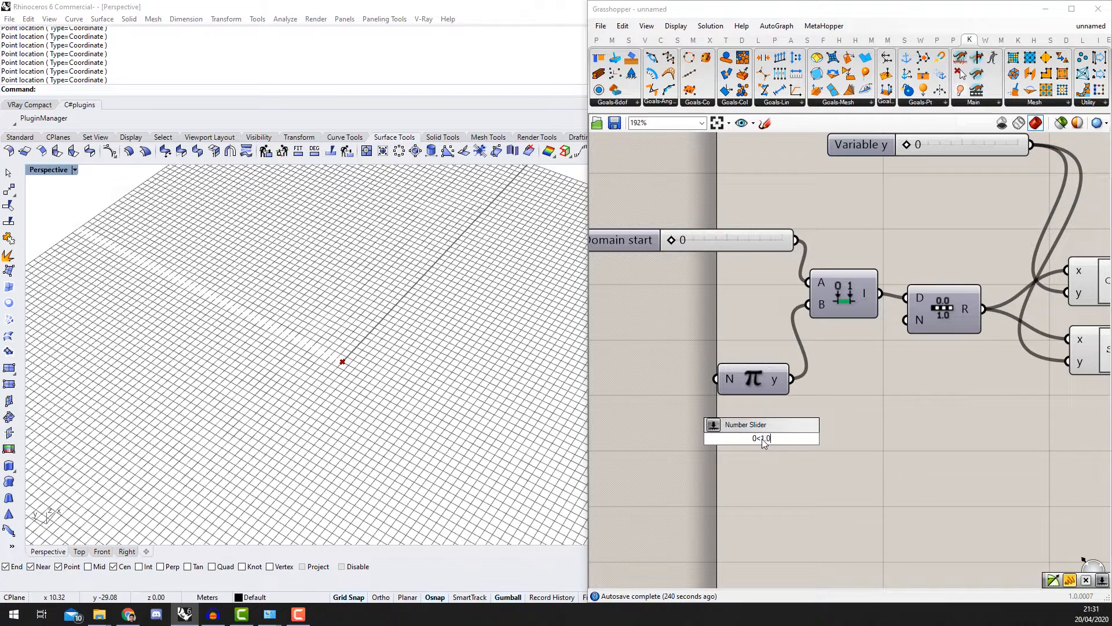
key(Return)
scroll(763, 439, up, 2)
drag(832, 440, 593, 365)
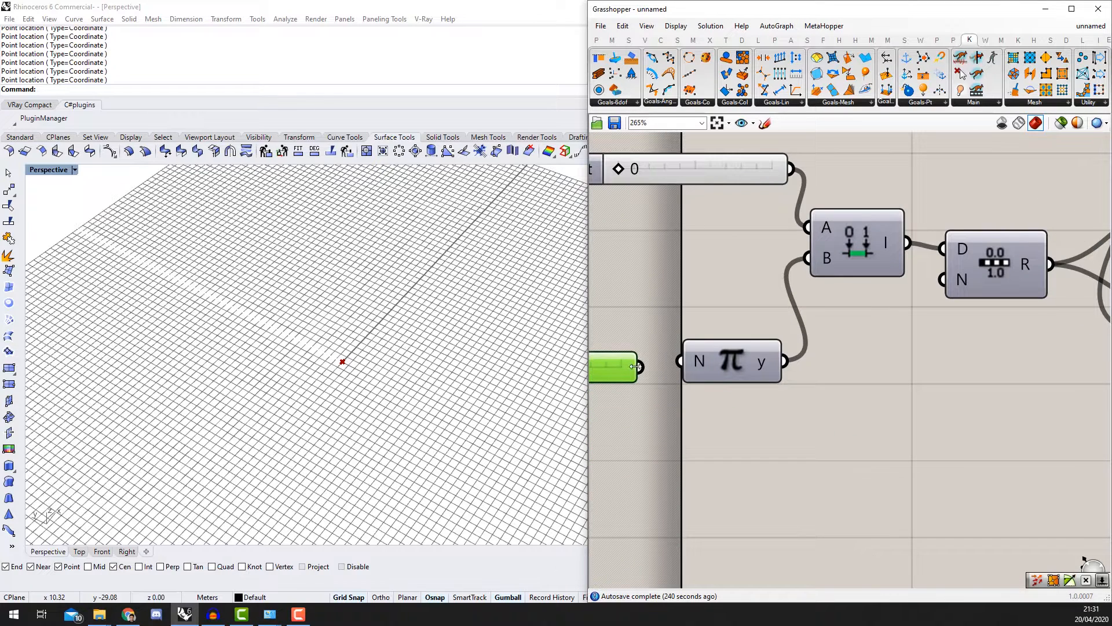
scroll(696, 359, down, 3)
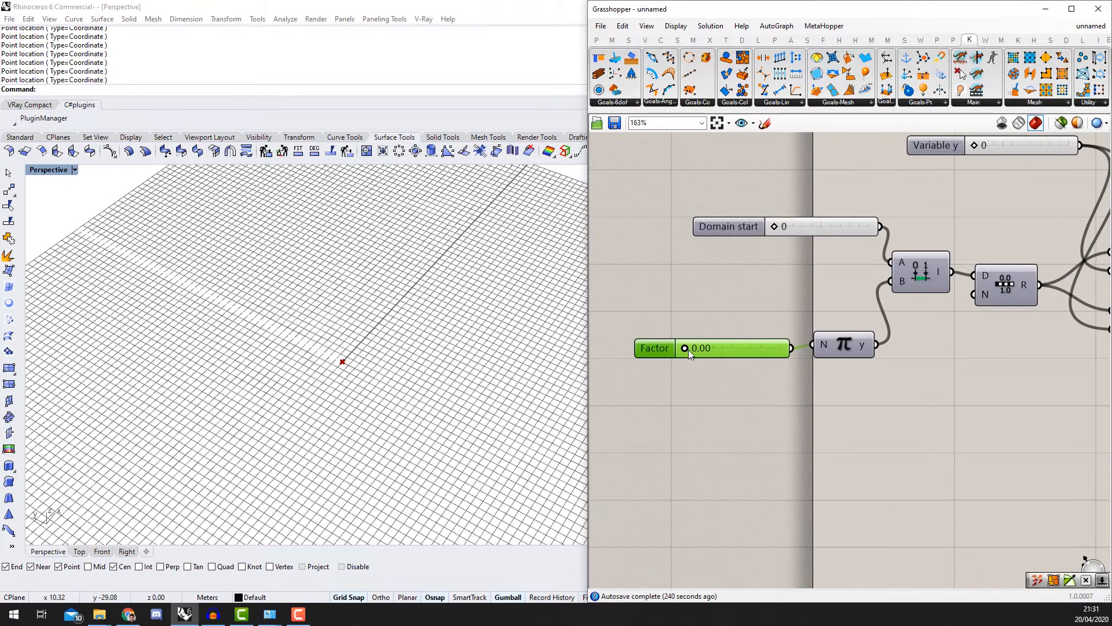
Step: Raise the Factor slider above zero and select the Construct Point component to highlight its points in the viewport
drag(717, 352, 748, 351)
scroll(926, 341, down, 2)
right_drag(926, 342, 704, 323)
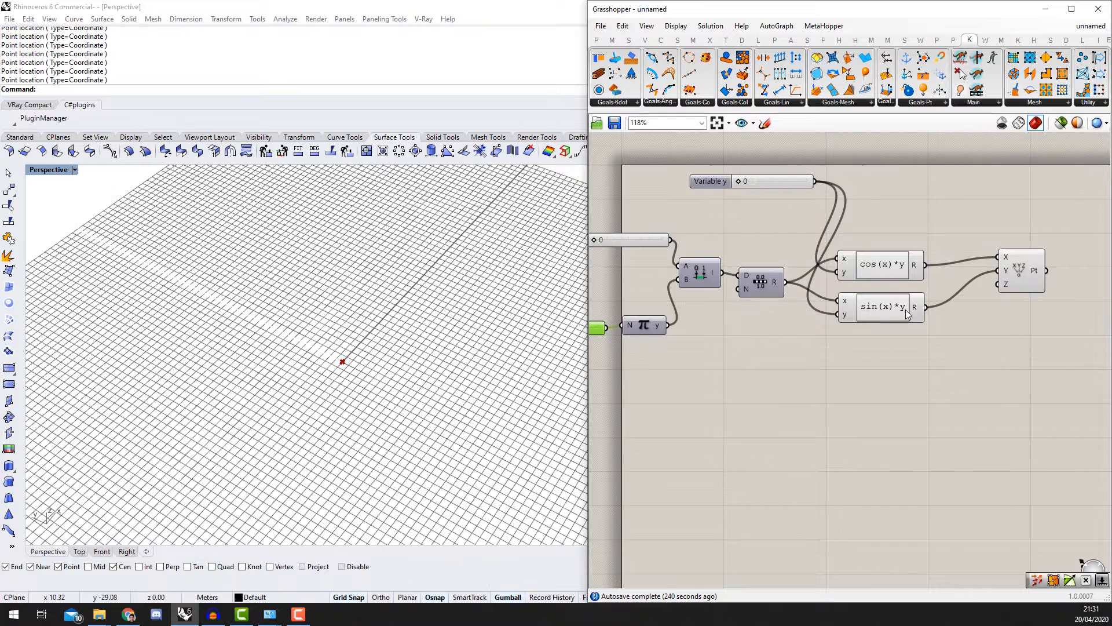
right_drag(907, 310, 832, 325)
click(946, 288)
scroll(812, 293, up, 2)
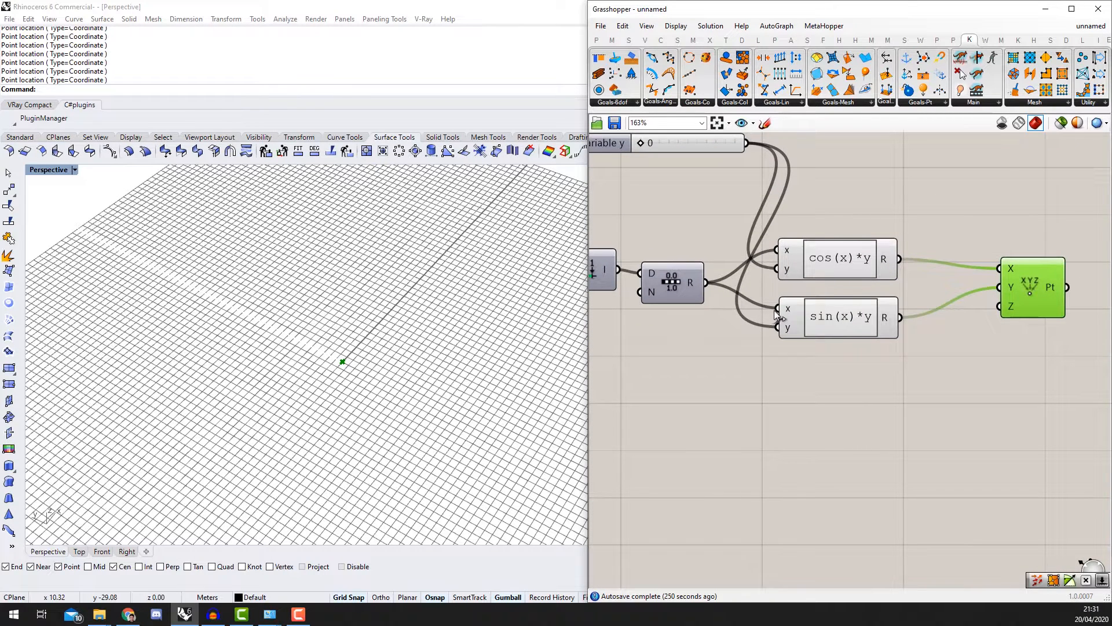
Step: Set the Variable y slider to 15 to enlarge the arc of points
right_drag(753, 175, 746, 220)
scroll(632, 192, up, 2)
drag(635, 187, 644, 188)
scroll(365, 306, up, 4)
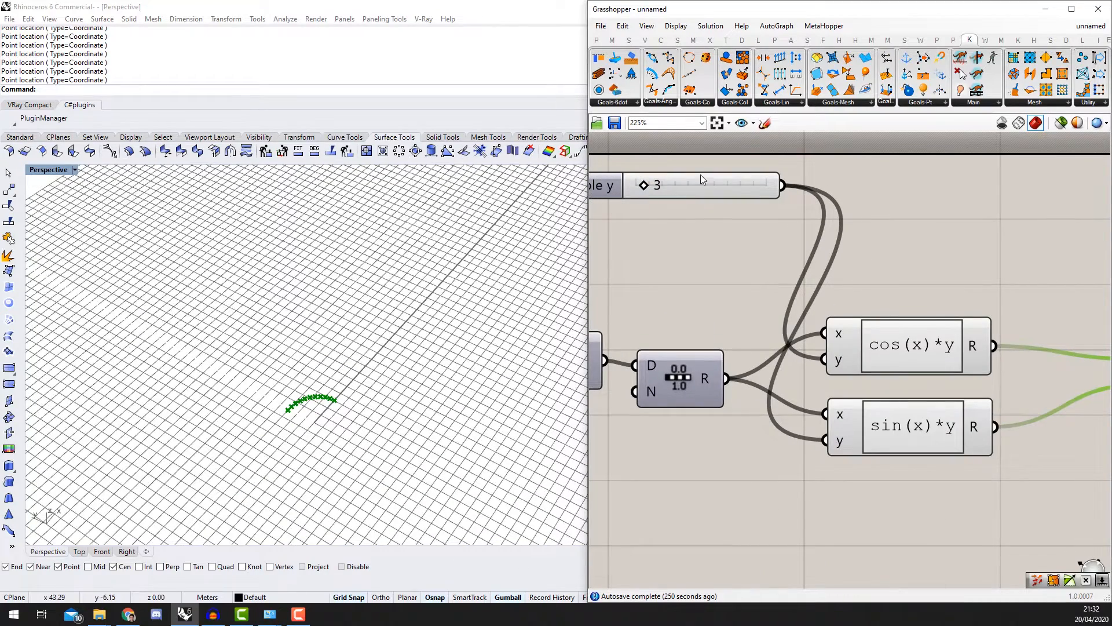
scroll(701, 175, down, 4)
drag(670, 182, 682, 183)
scroll(869, 264, down, 3)
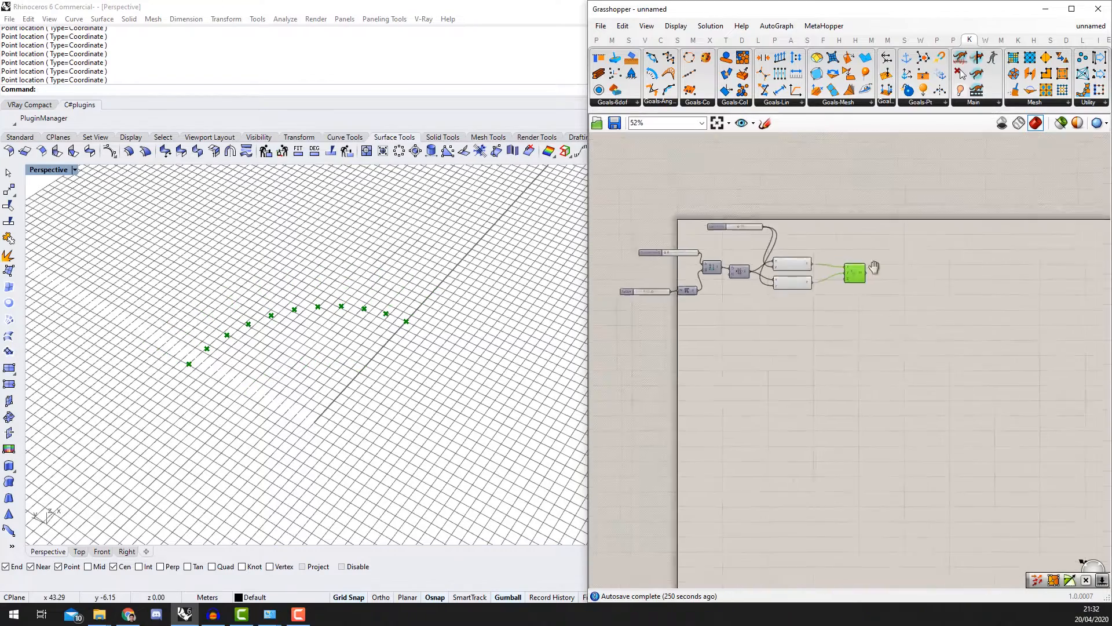
Step: Set the Factor slider feeding the Pi component to 0.80
scroll(769, 279, up, 5)
drag(752, 266, 785, 270)
scroll(382, 357, down, 3)
right_drag(380, 359, 302, 358)
scroll(125, 279, up, 3)
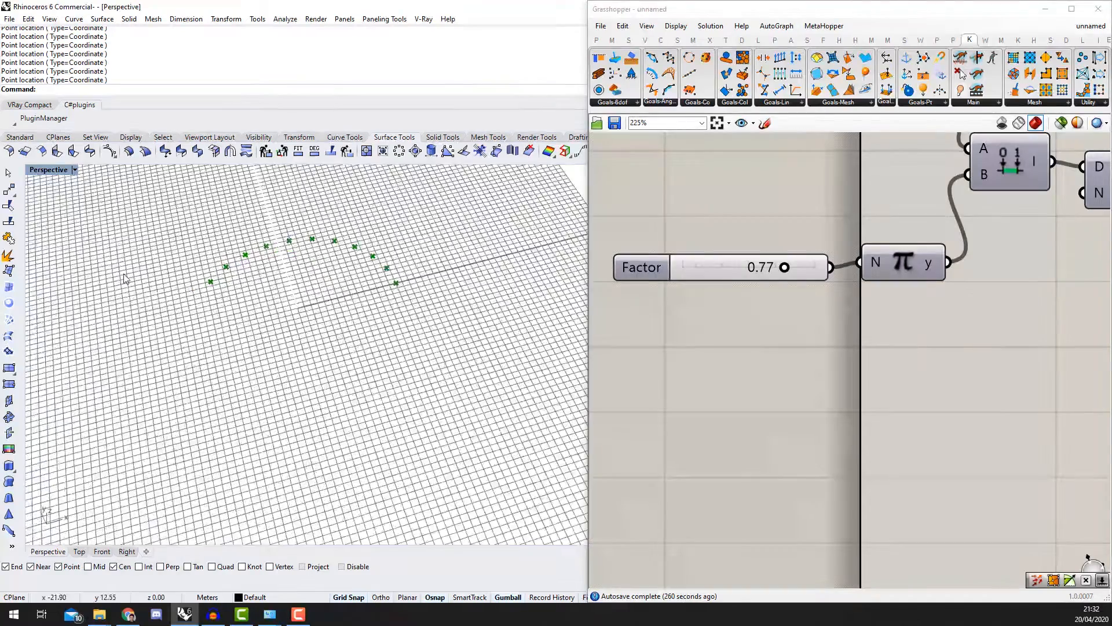
scroll(216, 283, down, 6)
scroll(113, 261, up, 4)
scroll(817, 271, up, 1)
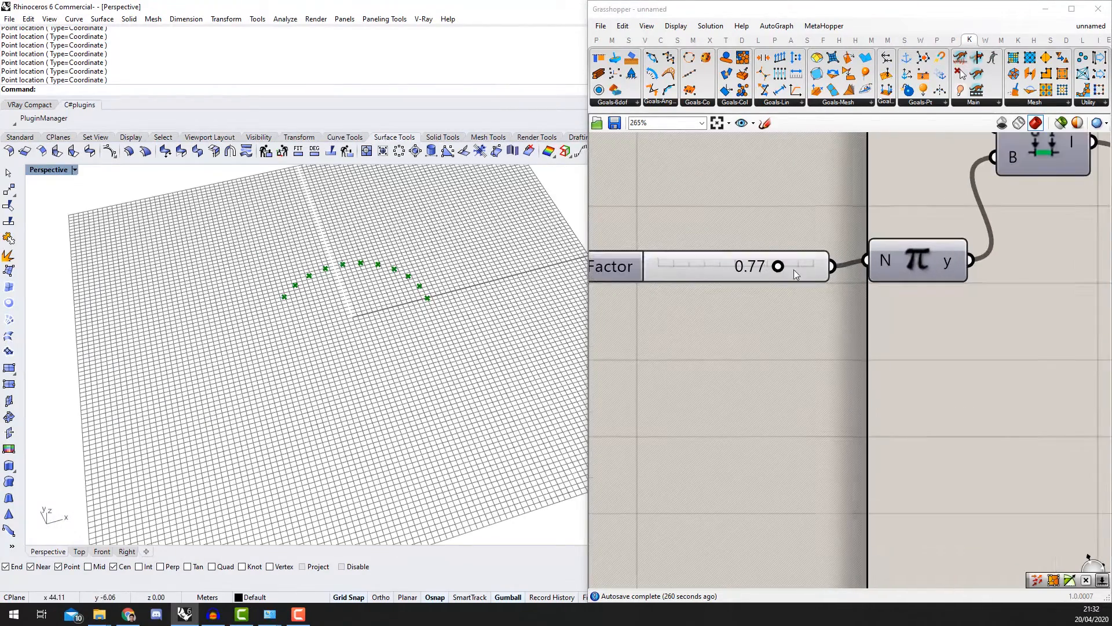
drag(782, 270, 784, 269)
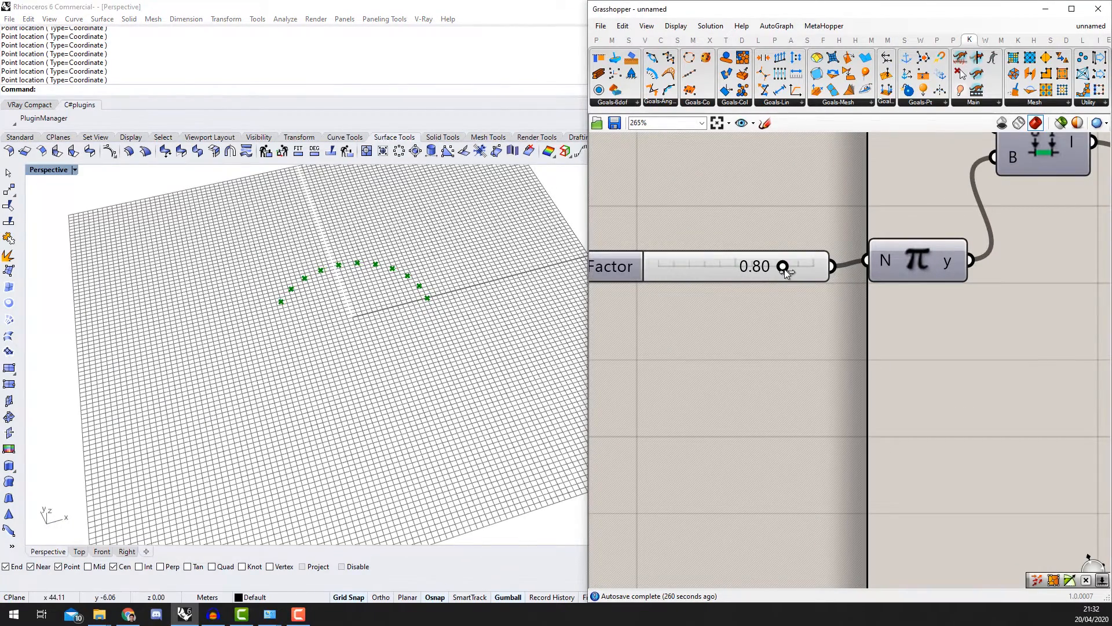
Step: Select all components of the definition and move them together inside the canvas boundary
scroll(299, 304, down, 2)
scroll(985, 296, down, 8)
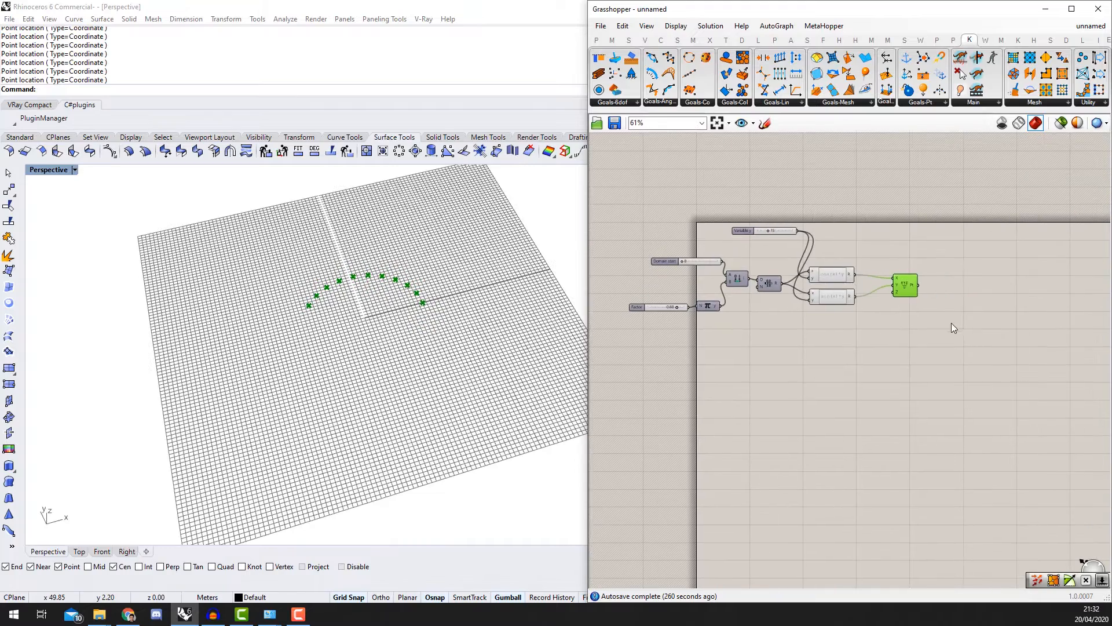
drag(947, 355, 646, 217)
drag(826, 272, 912, 283)
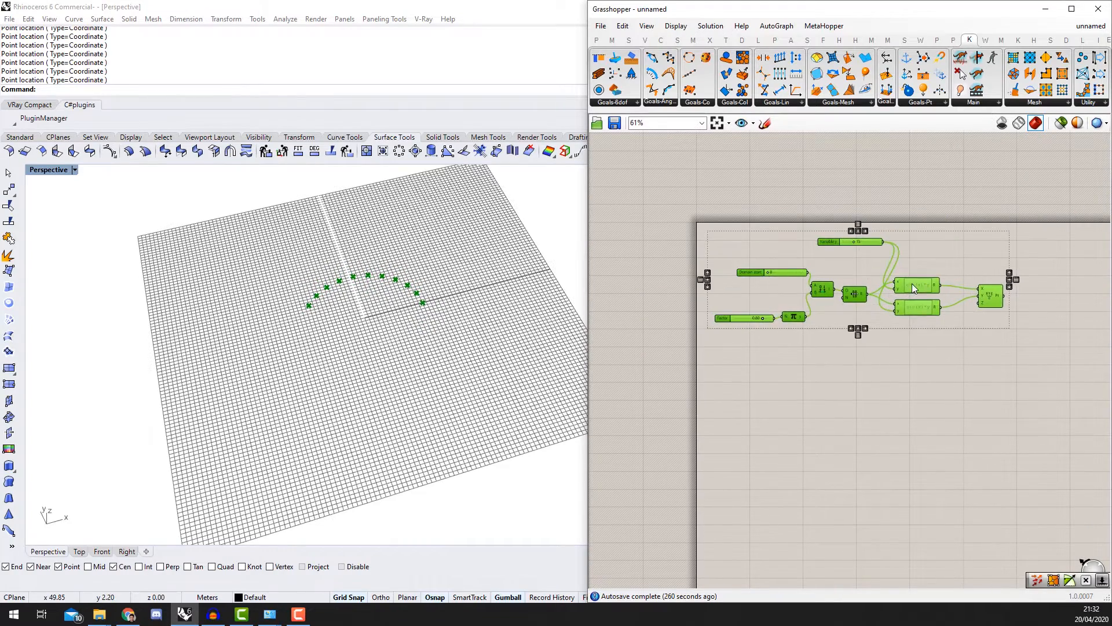
click(1035, 216)
Step: Add a Linear Array component and place it well beyond the Construct Point component
scroll(1024, 289, up, 3)
right_drag(1025, 290, 855, 283)
scroll(365, 293, up, 3)
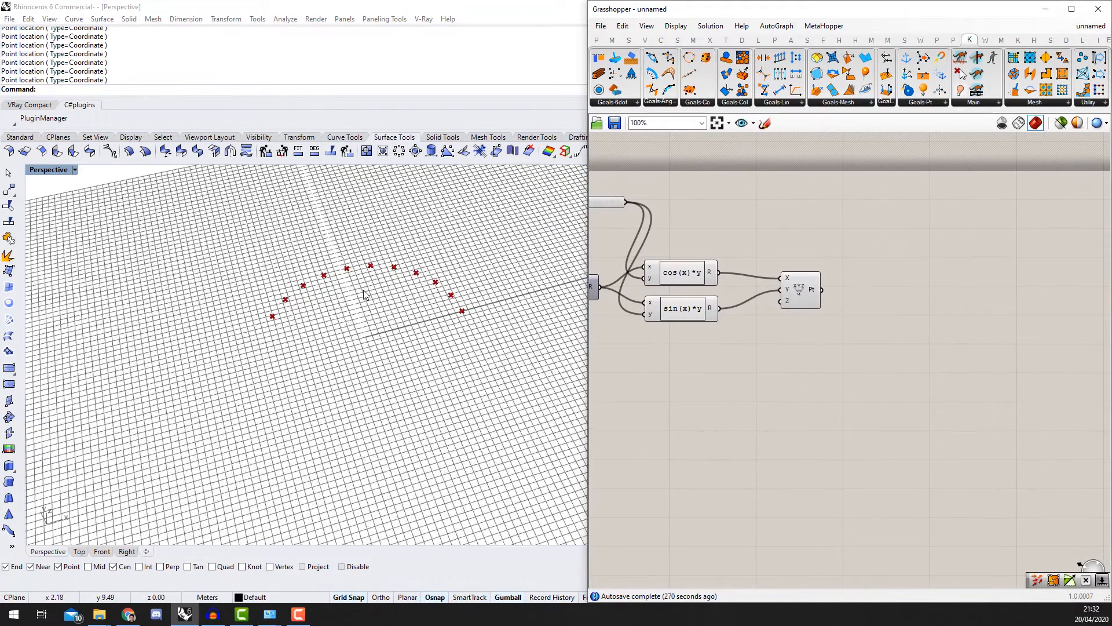
scroll(365, 293, down, 3)
scroll(368, 293, up, 3)
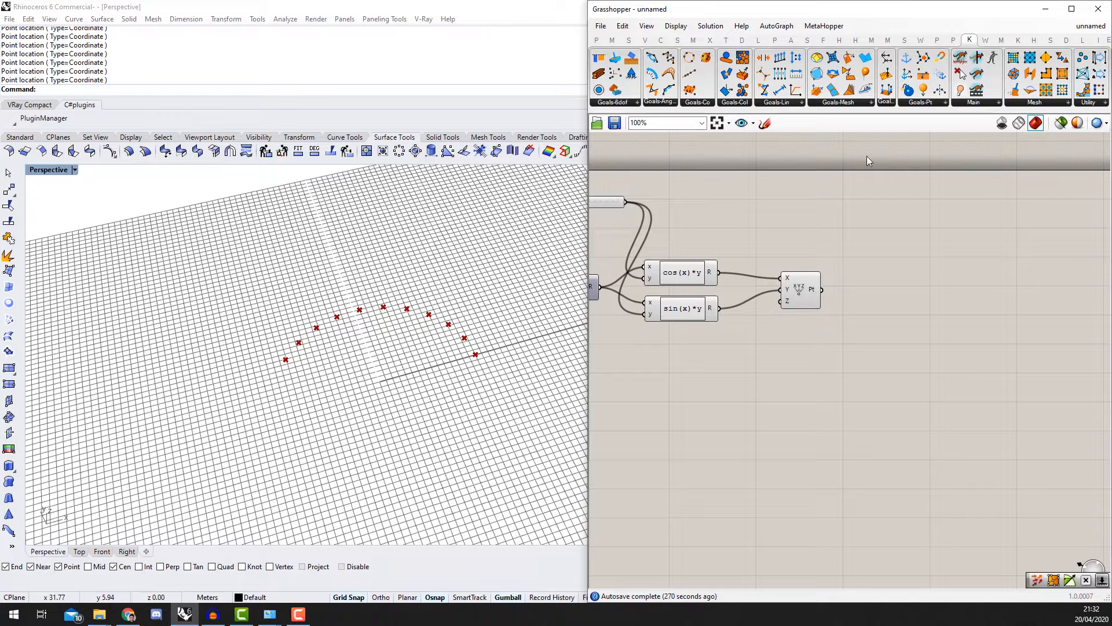
scroll(839, 238, up, 2)
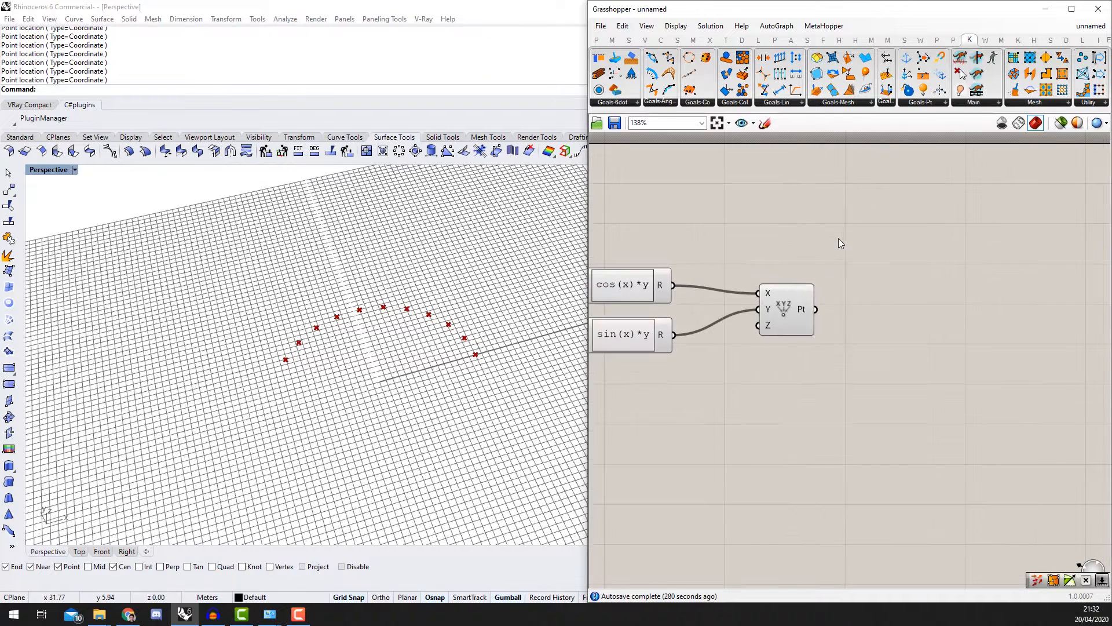
scroll(866, 230, down, 2)
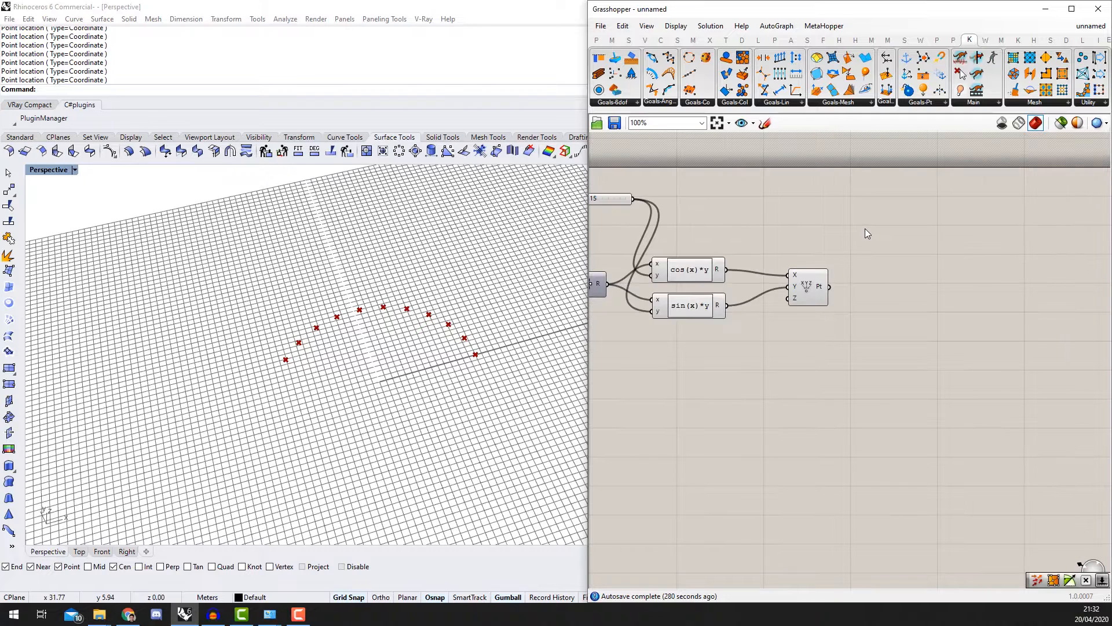
scroll(881, 242, up, 1)
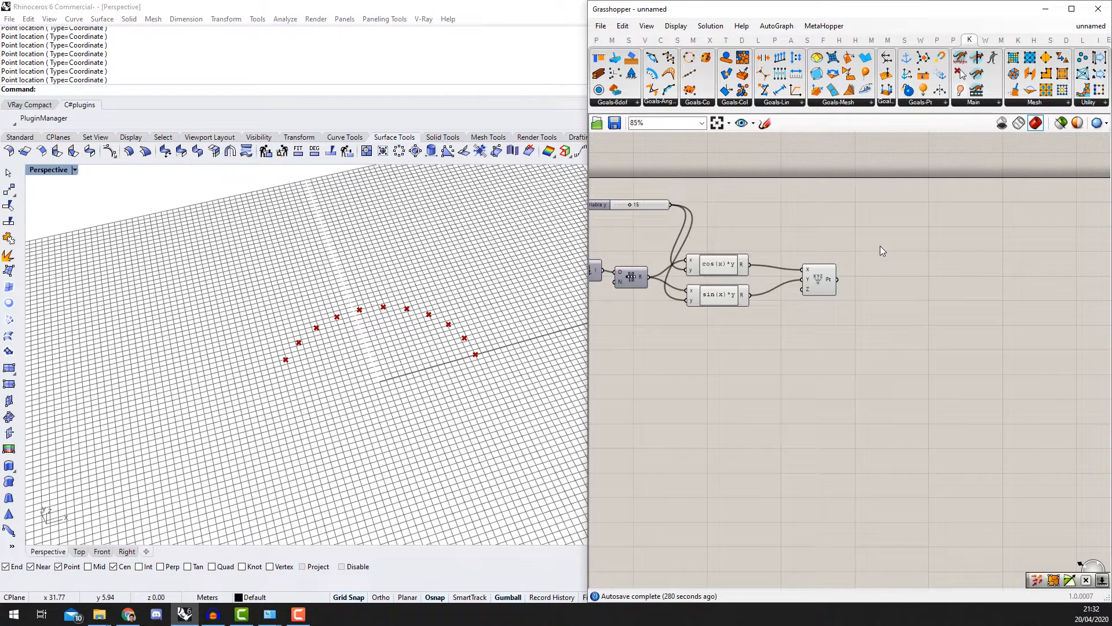
double_click(949, 253)
text(array)
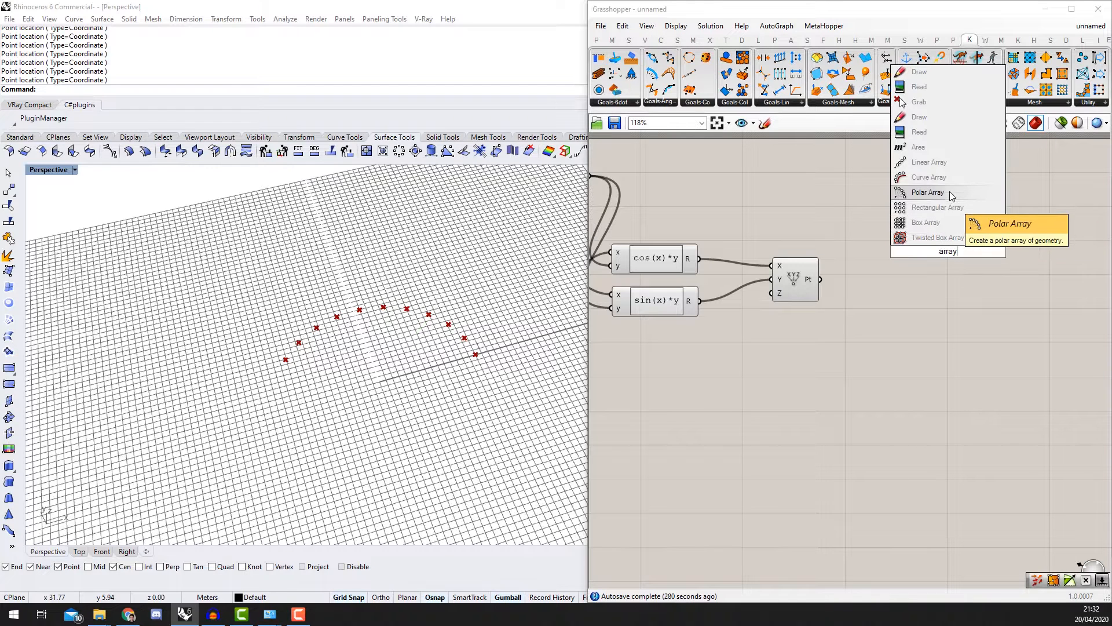
click(960, 168)
drag(959, 257, 1076, 333)
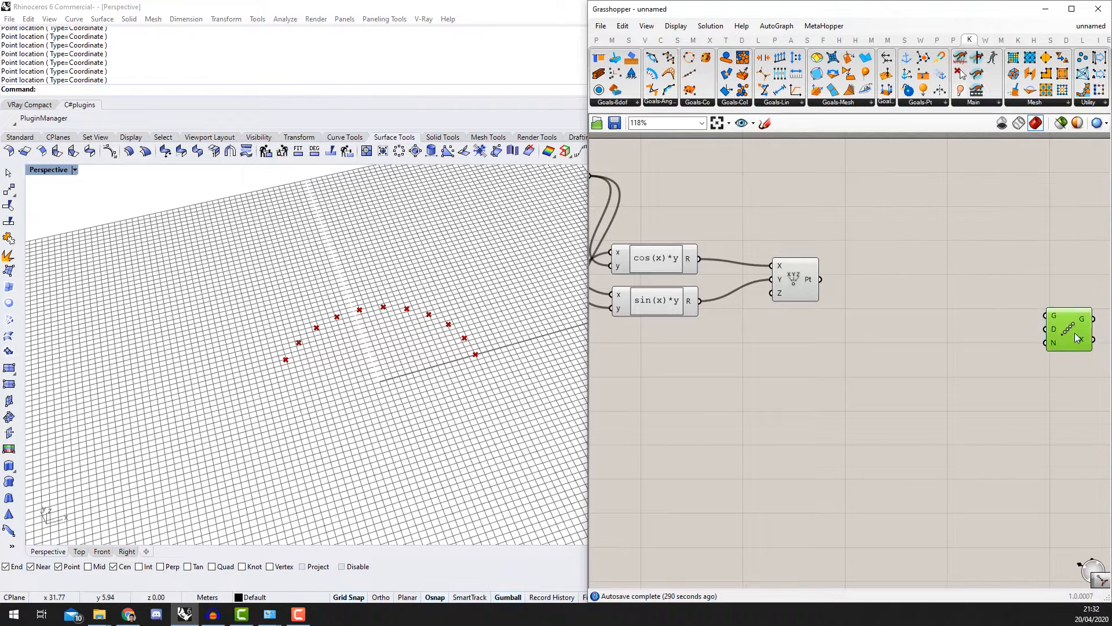
Step: Add an Interpolate curve component and connect Construct Point's output to its V input
scroll(843, 286, up, 3)
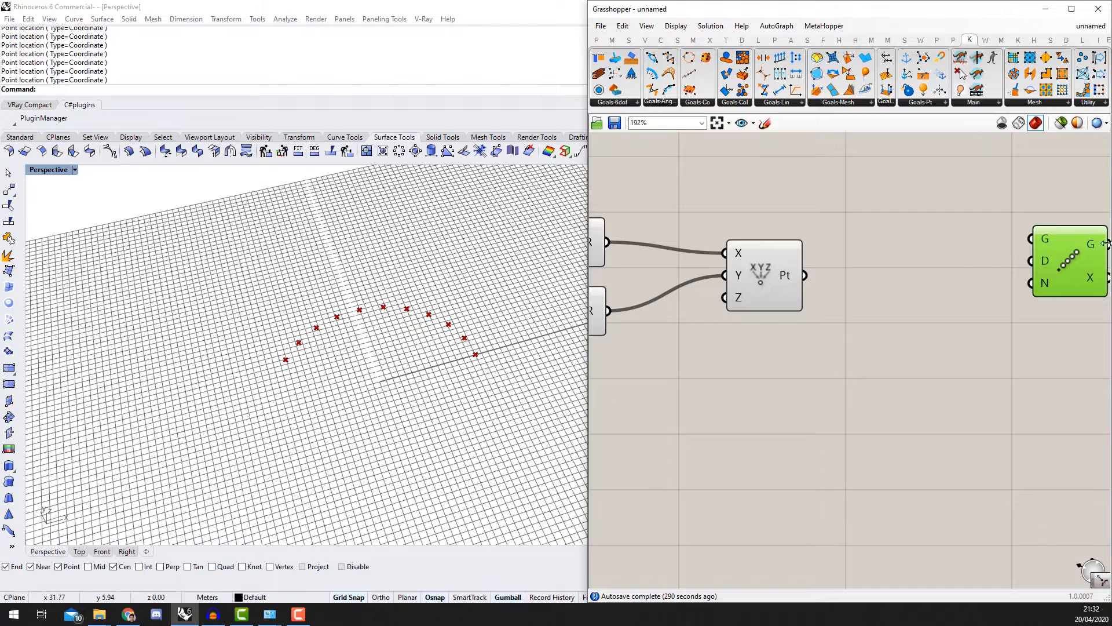
scroll(1070, 240, up, 3)
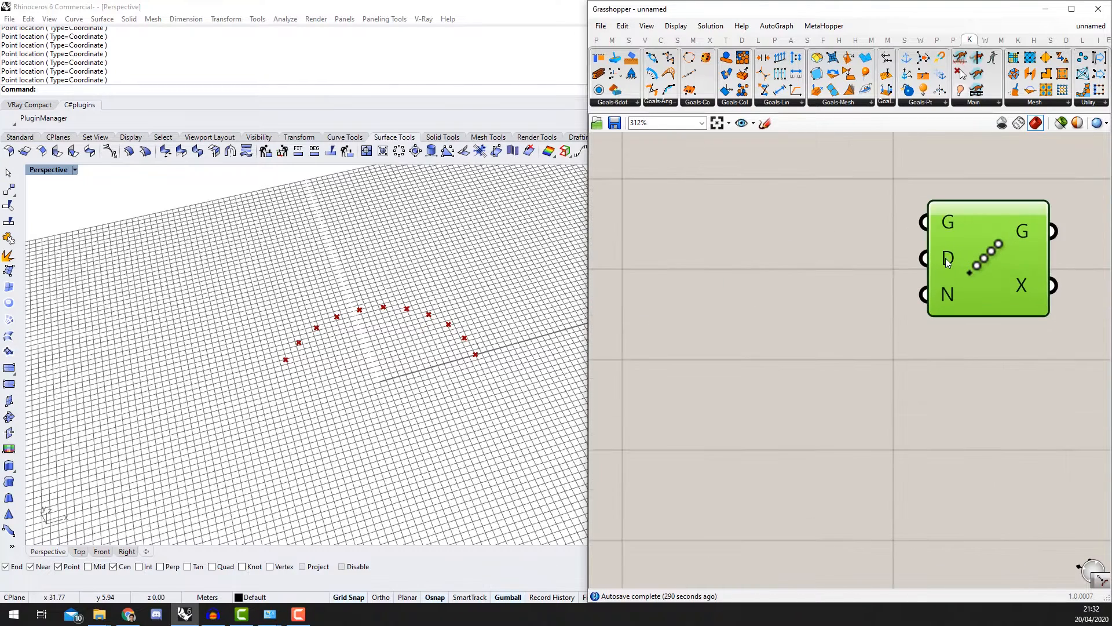
mouse_move(948, 262)
scroll(360, 348, down, 3)
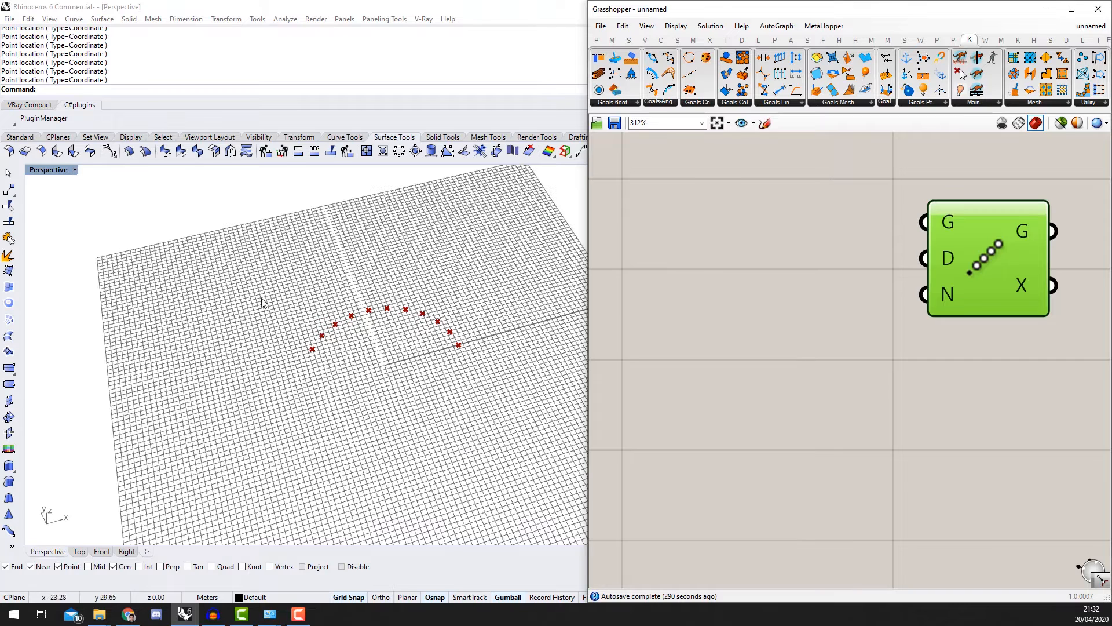
scroll(951, 229, down, 4)
scroll(993, 280, down, 3)
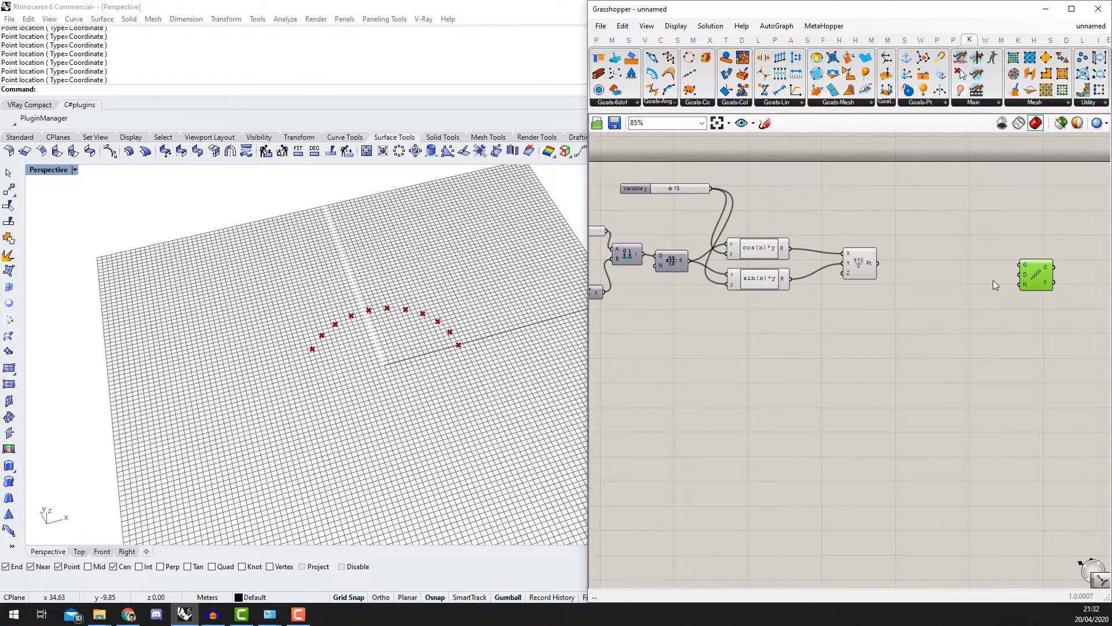
double_click(901, 313)
text(interpola)
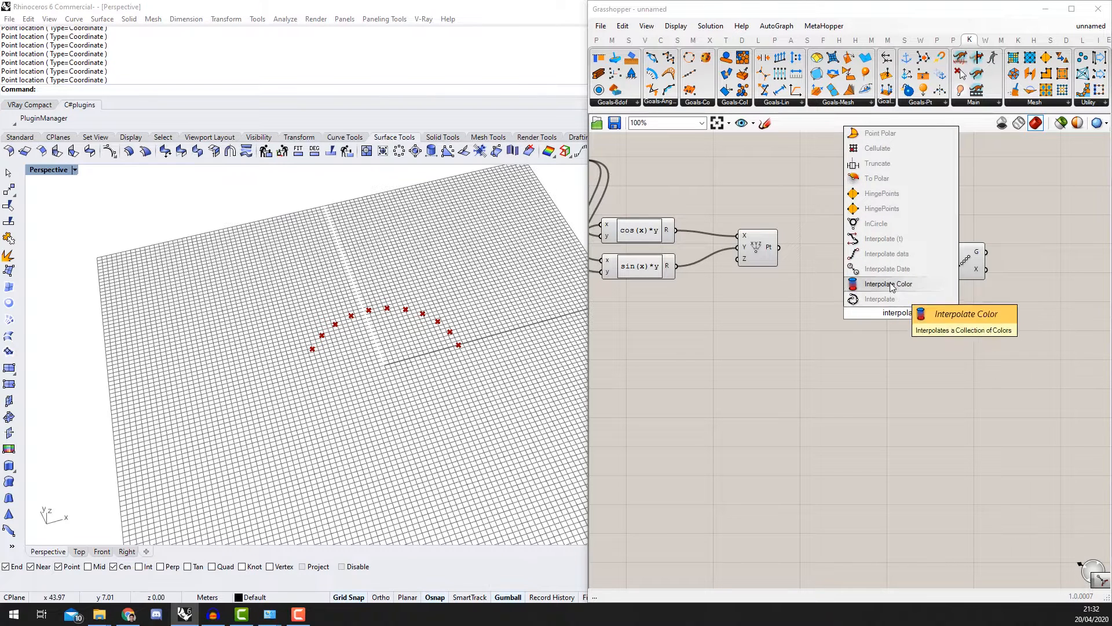
click(891, 284)
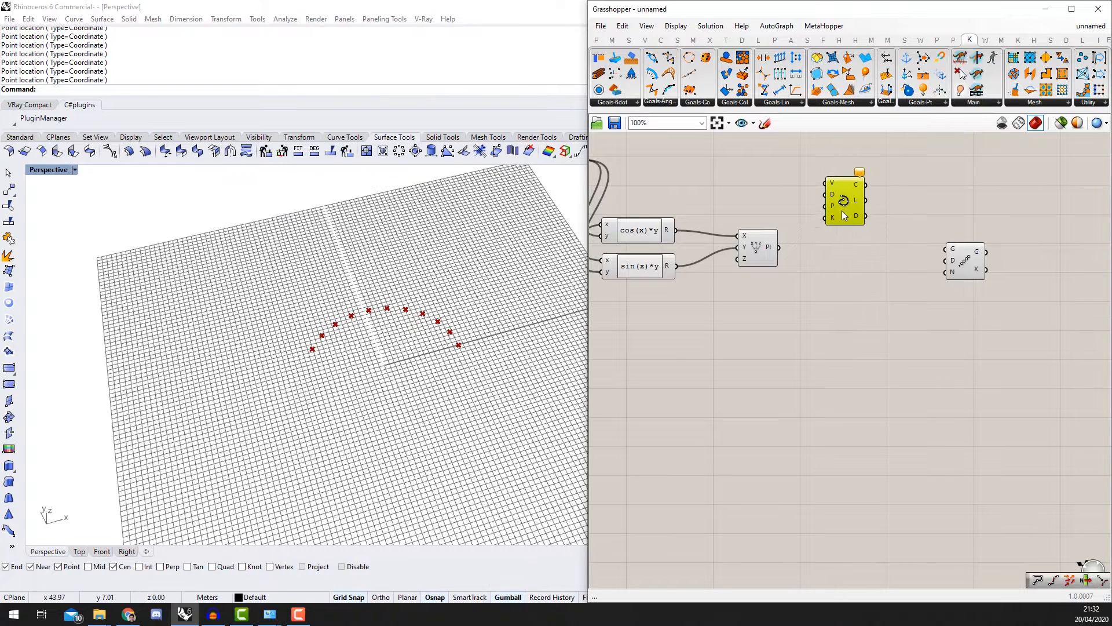
scroll(810, 231, up, 2)
drag(831, 140, 834, 204)
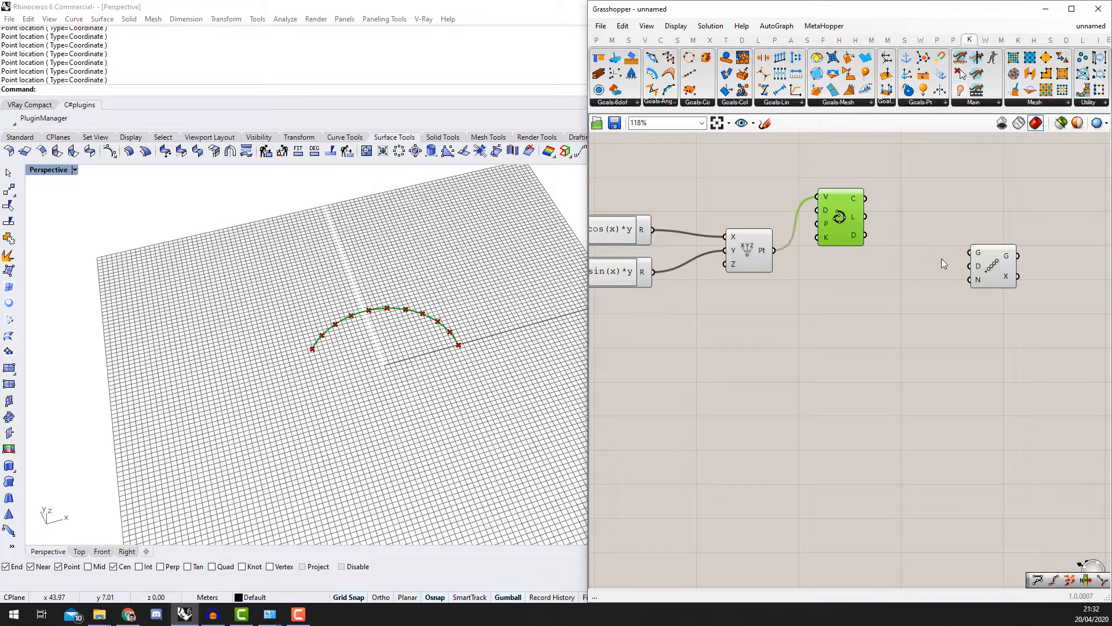
Step: Move the Linear Array component further along and add a Curve Closest Point component between Interpolate and Linear Array
drag(1012, 266, 1042, 272)
right_drag(1045, 283, 856, 272)
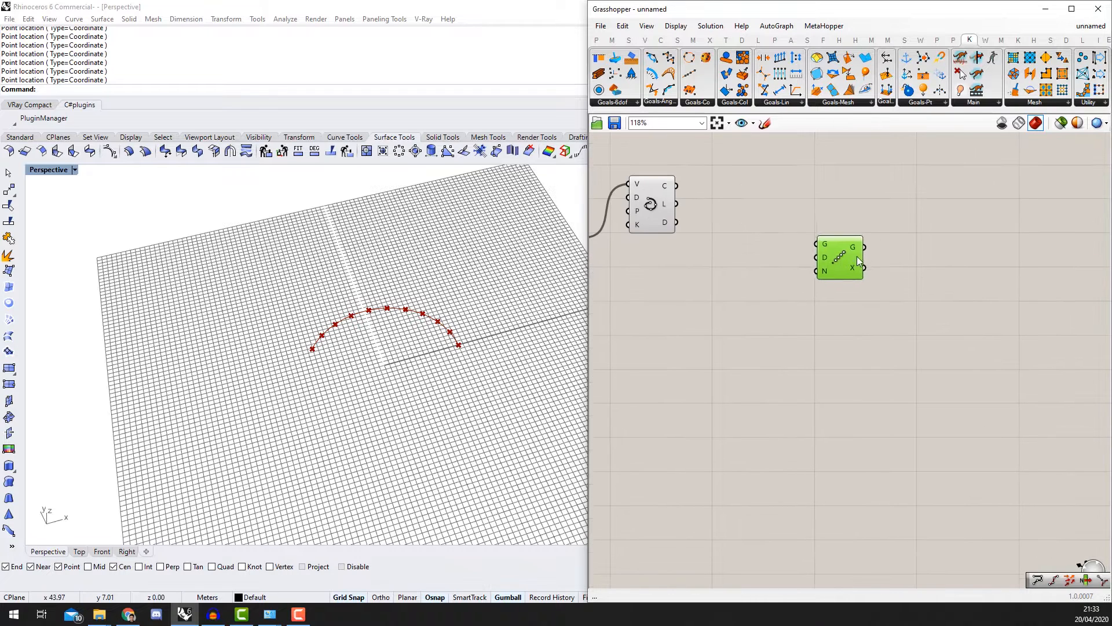
scroll(811, 259, down, 2)
double_click(753, 276)
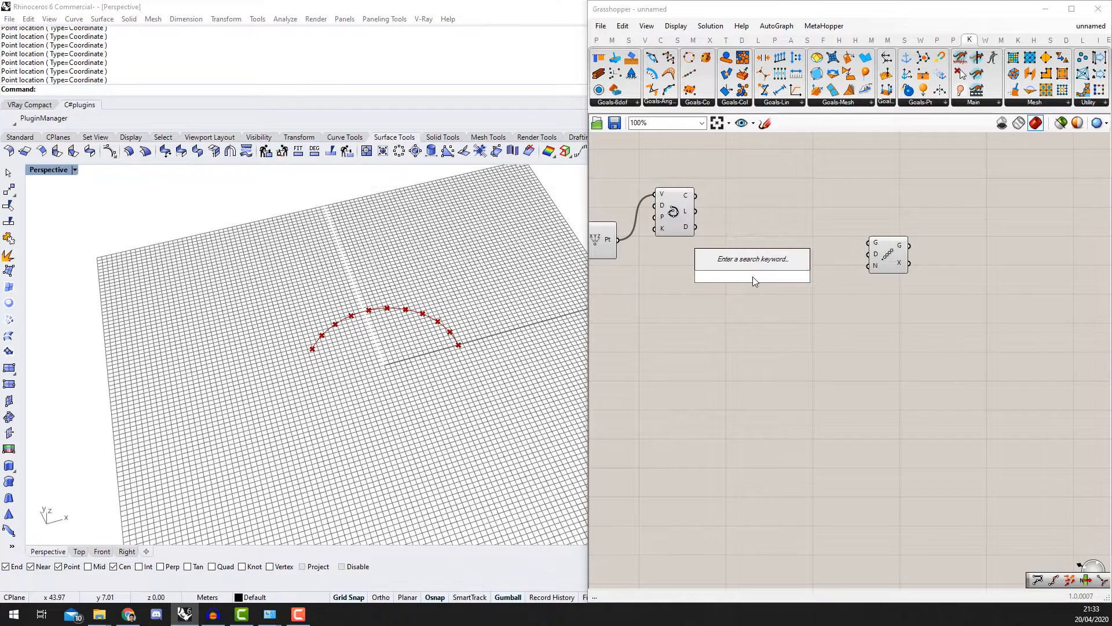
text(curve cl)
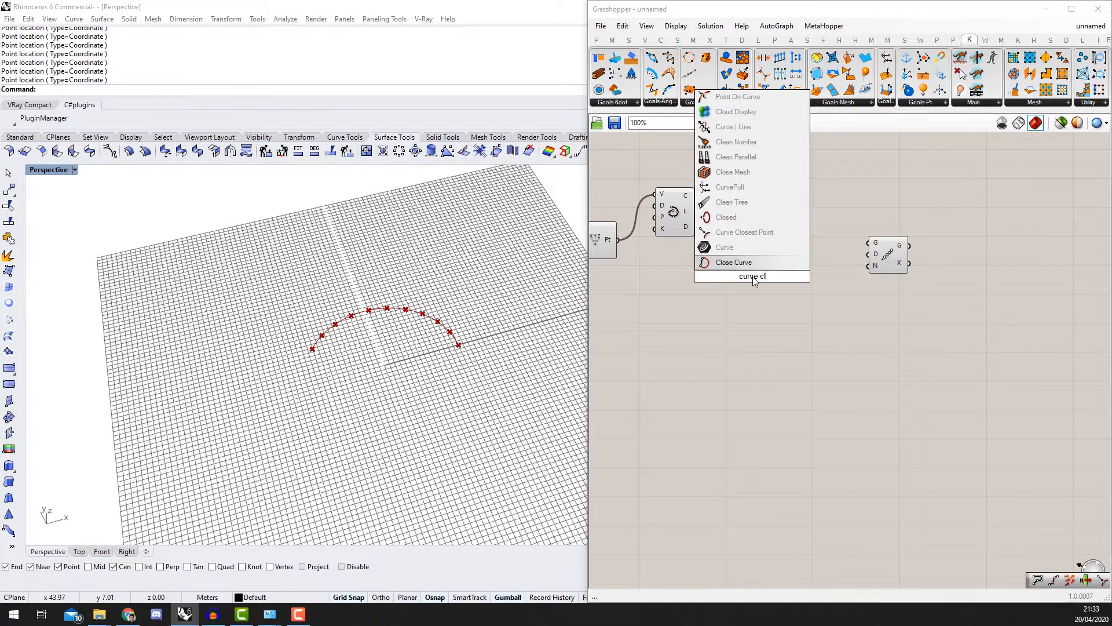
text(s)
text(osest poi)
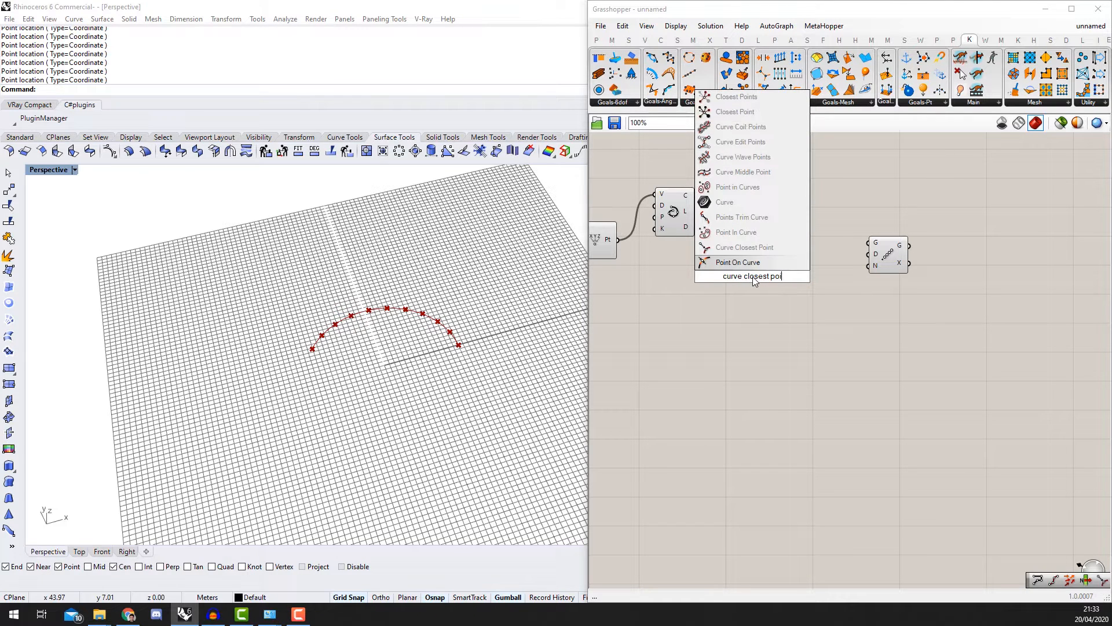
key(Up)
key(Return)
right_drag(731, 159, 776, 144)
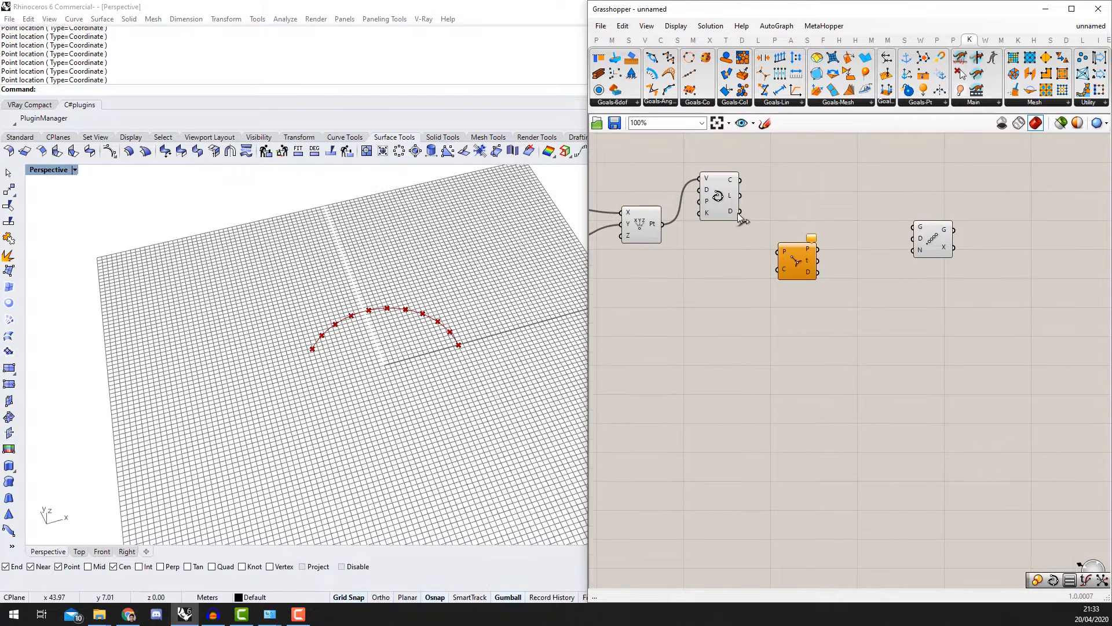
Step: Reposition Interpolate lower in front of Curve Closest Point and connect its curve output C to Curve Closest Point's C input
drag(731, 209, 743, 269)
scroll(788, 241, up, 2)
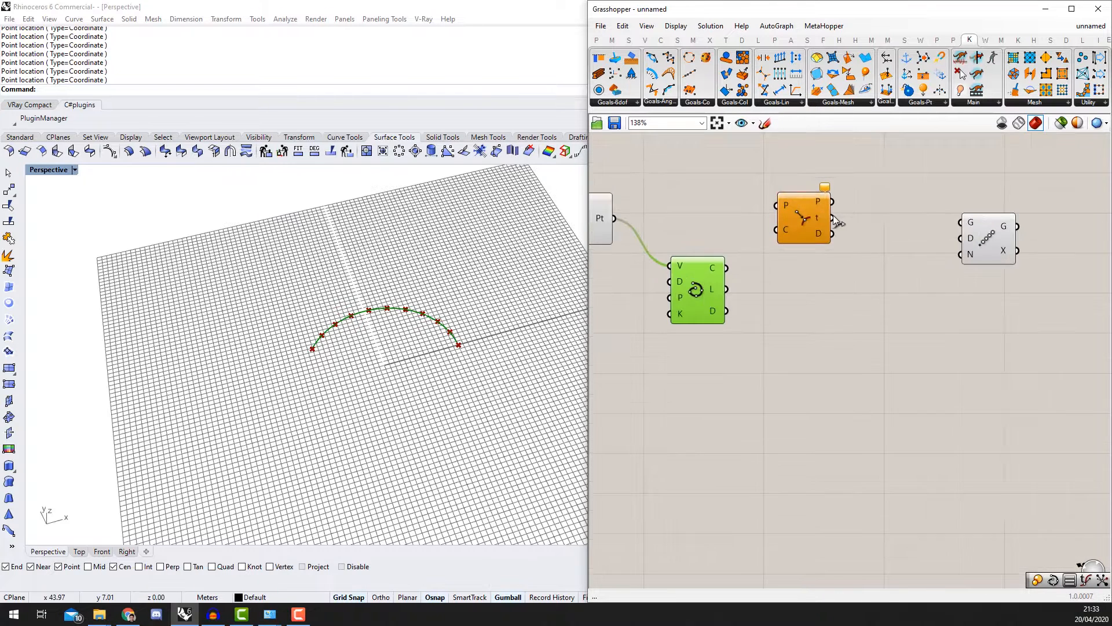
right_drag(740, 233, 810, 230)
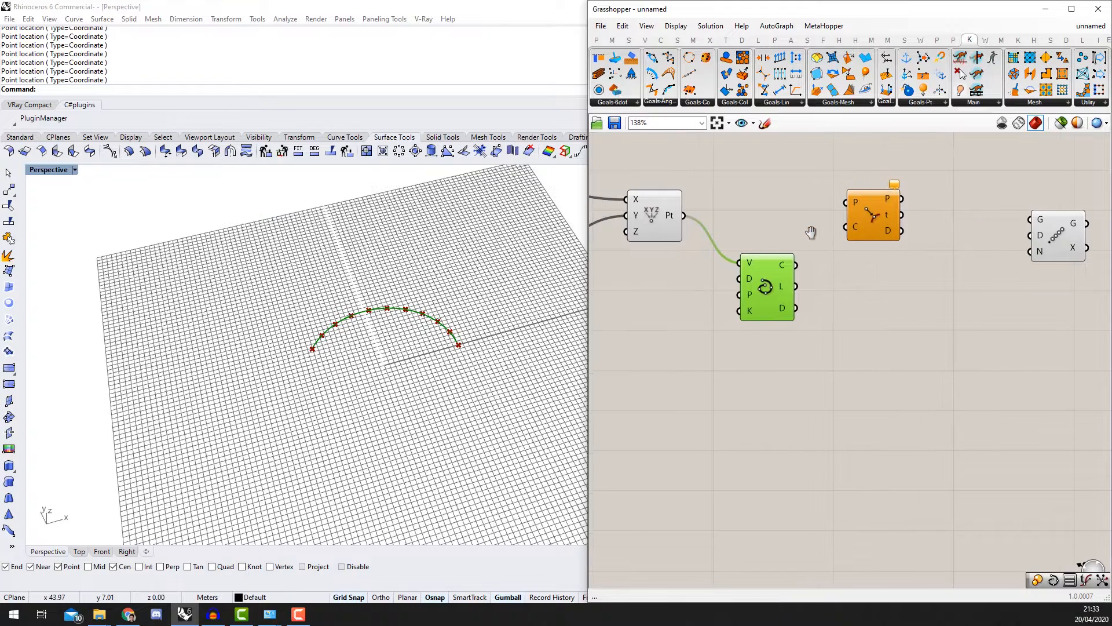
drag(848, 233, 812, 270)
scroll(846, 226, down, 1)
right_drag(862, 228, 814, 273)
scroll(766, 252, up, 2)
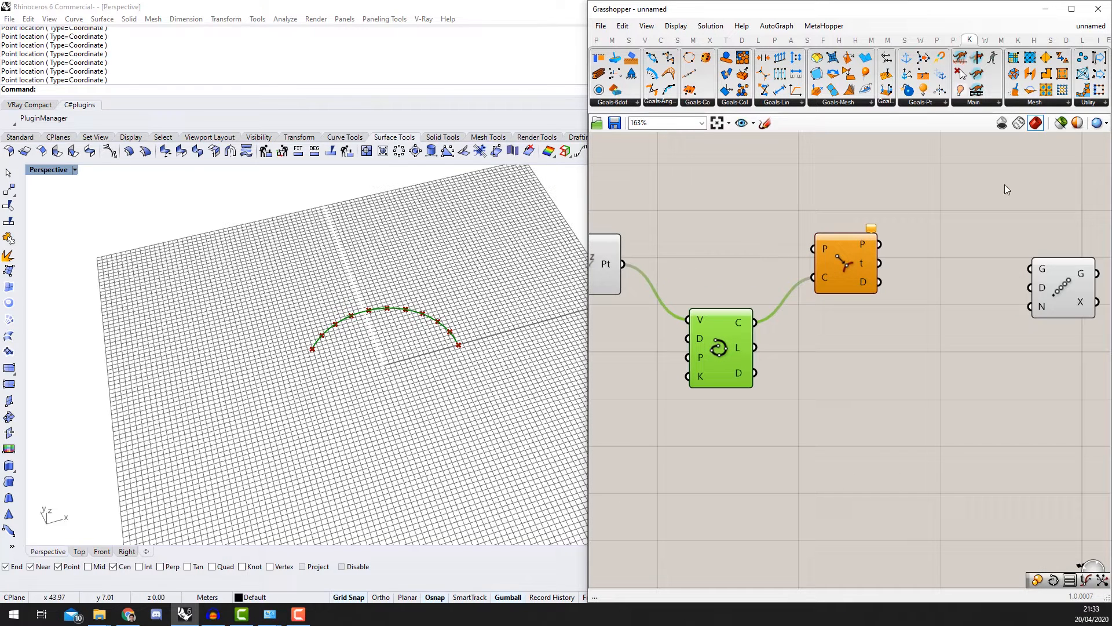
Step: Connect Construct Point's Pt output to the P input of Curve Closest Point
scroll(450, 335, up, 2)
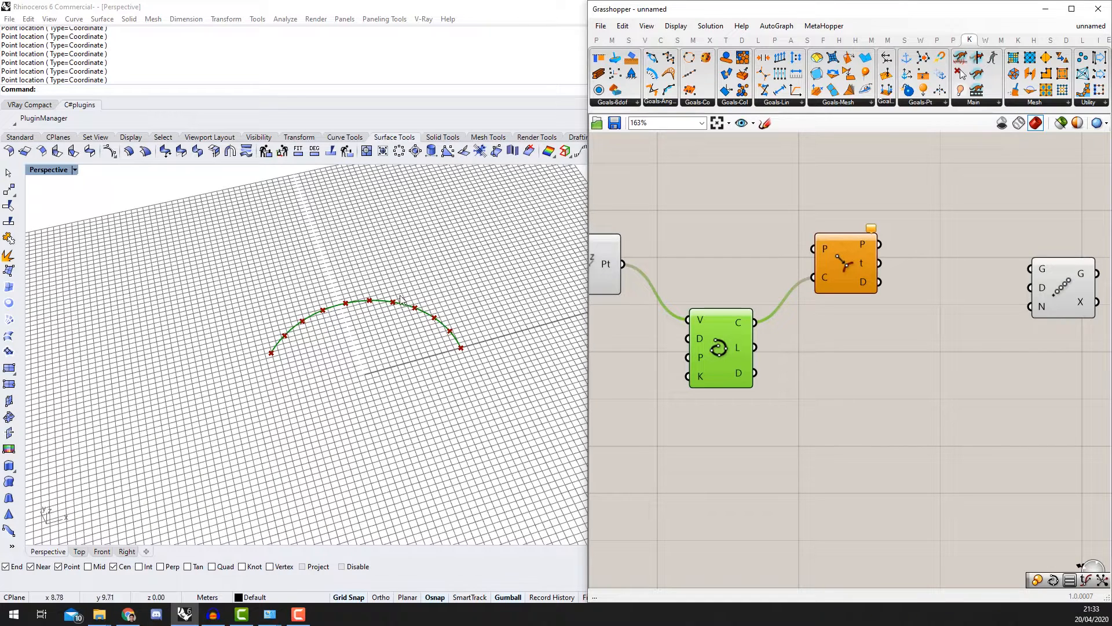
right_drag(749, 263, 807, 266)
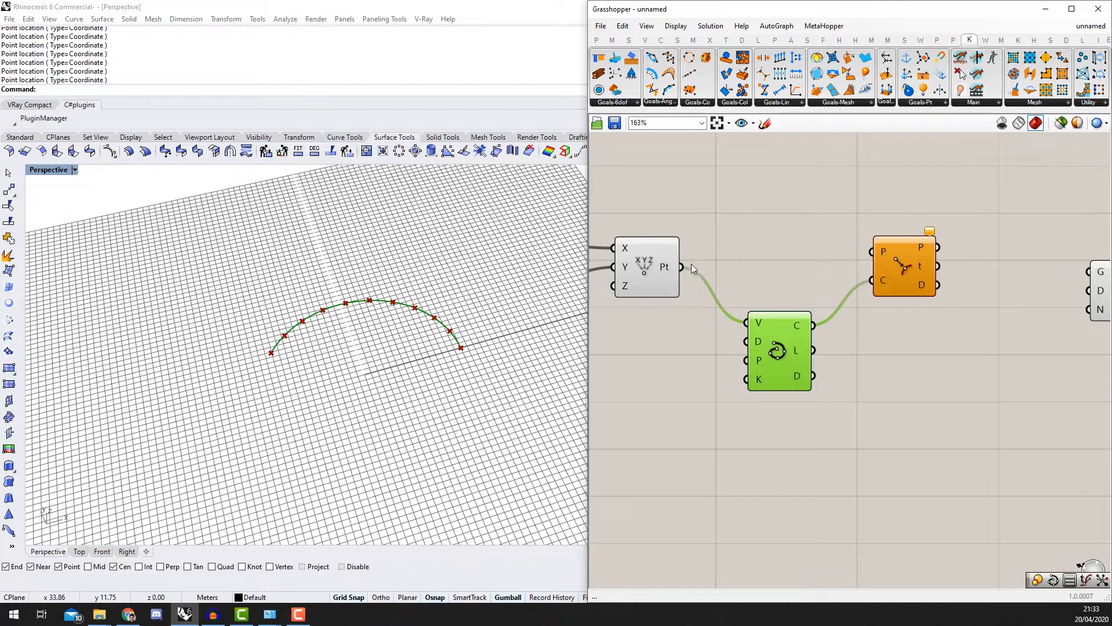
drag(691, 268, 896, 276)
right_drag(965, 309, 847, 313)
click(847, 313)
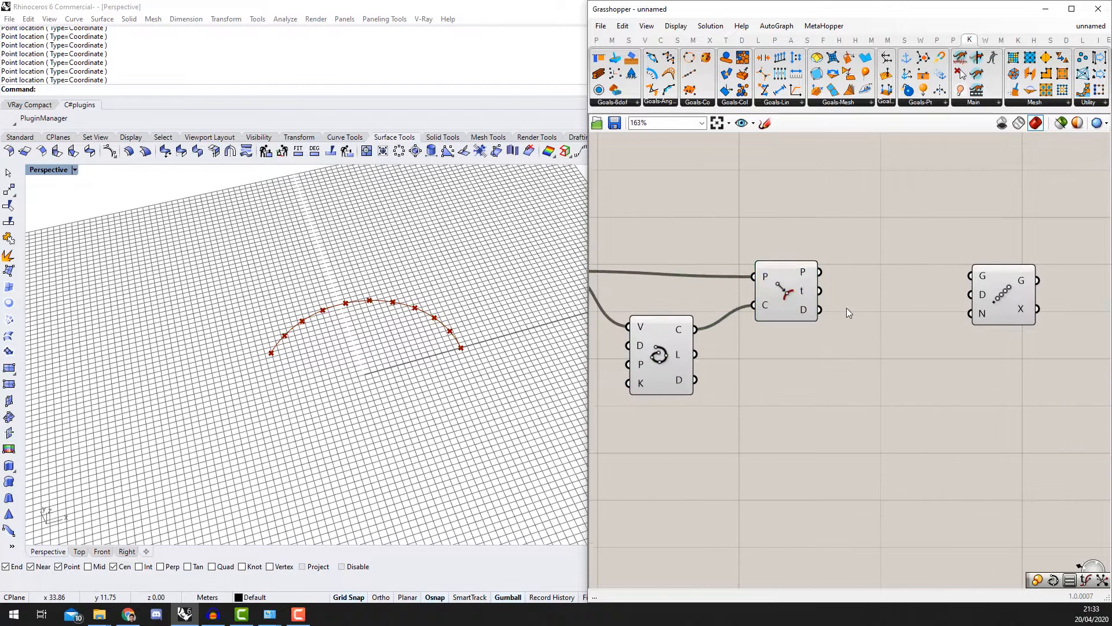
Step: Add an Evaluate Curve component and place it between Curve Closest Point and Linear Array
double_click(847, 311)
text(ecalu)
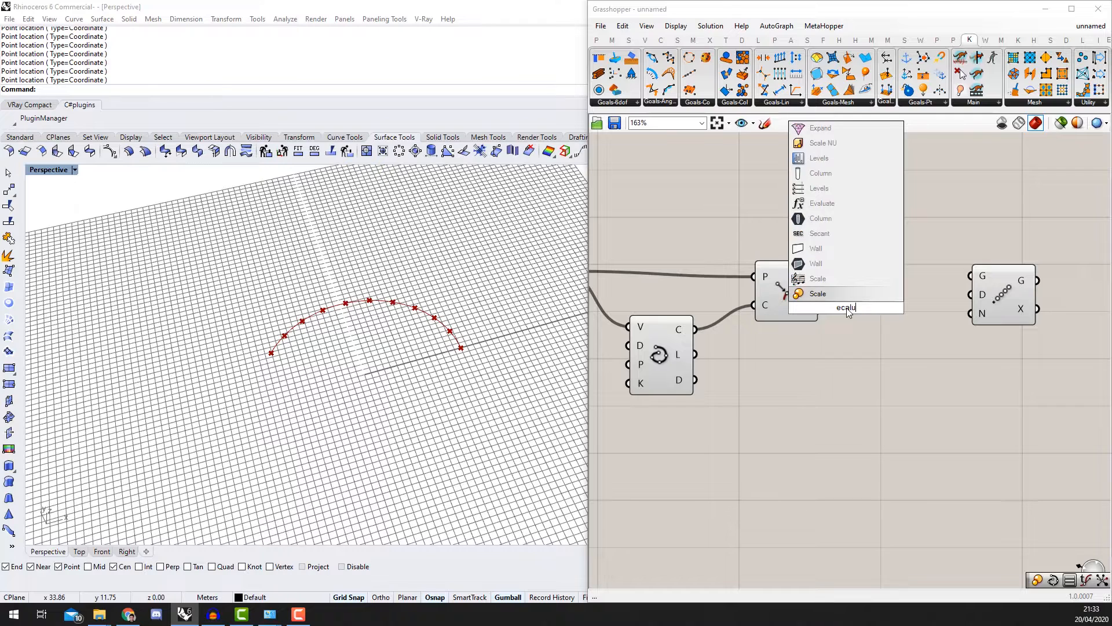
key(BackSpace)
key(BackSpace)
key(BackSpace)
key(BackSpace)
text(cal)
key(BackSpace)
key(BackSpace)
key(BackSpace)
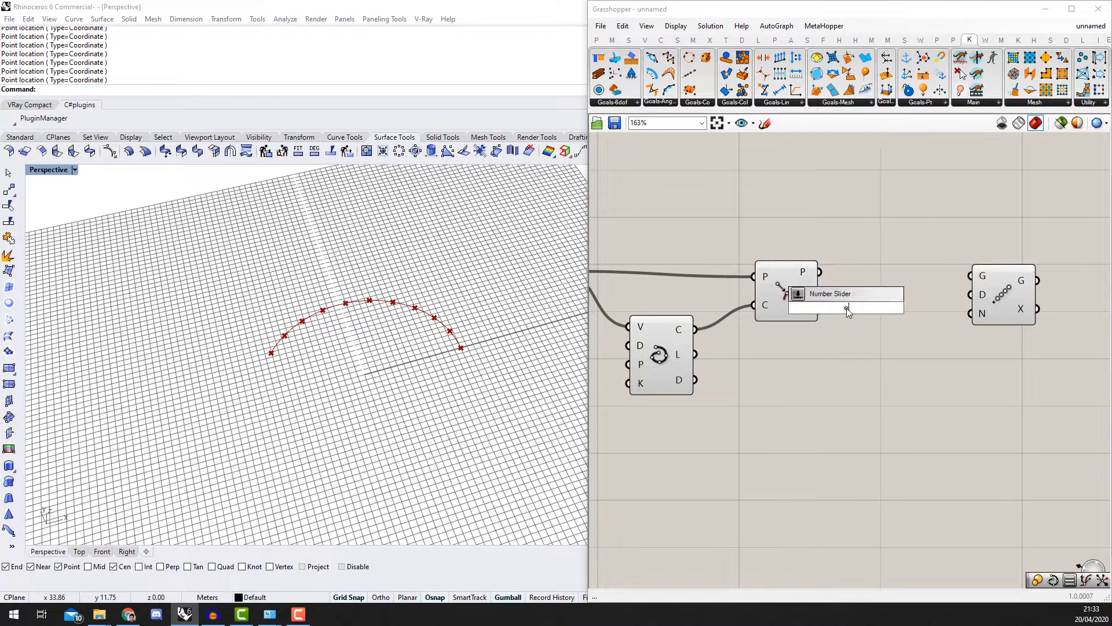
text(va)
key(Up)
key(Return)
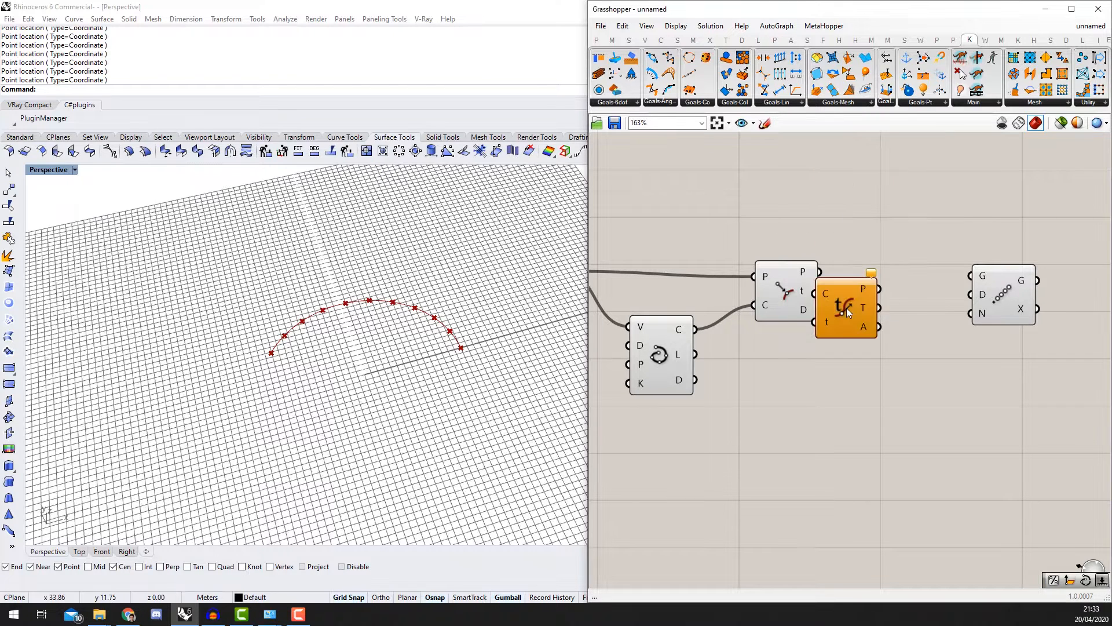
click(857, 294)
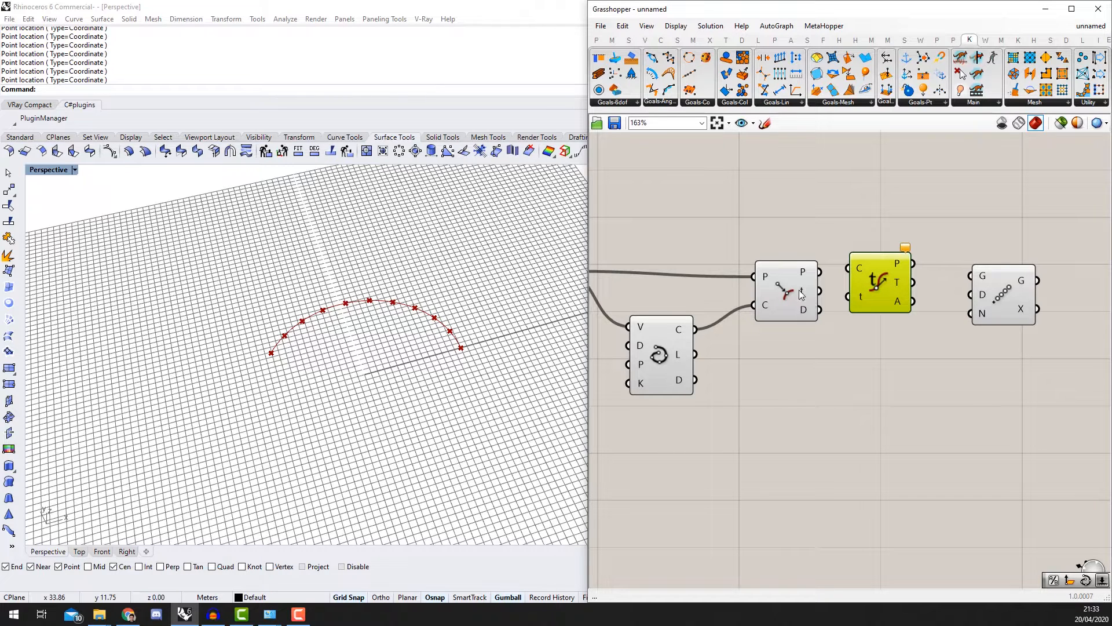
Step: Wire Interpolate's C output and Curve Closest Point's t output into Evaluate Curve, and move Linear Array further along
drag(804, 293, 748, 301)
click(859, 251)
scroll(849, 268, down, 3)
right_drag(875, 272, 721, 287)
scroll(721, 287, up, 3)
scroll(717, 289, up, 1)
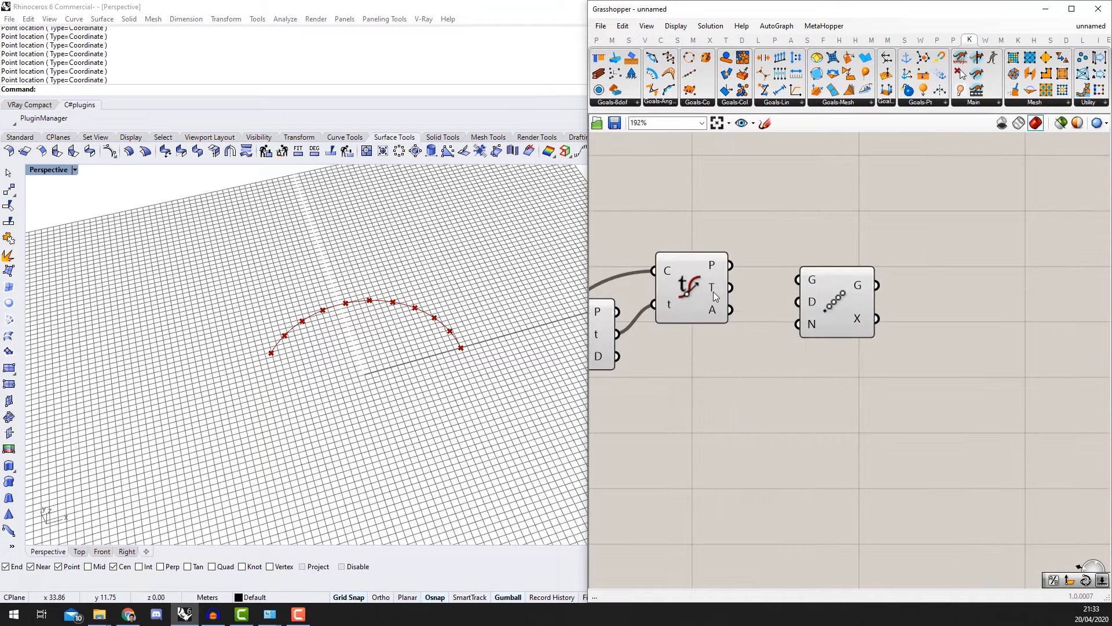
drag(810, 300, 924, 307)
Step: Add a Vector Display component and place it just above the gap between Evaluate Curve and Linear Array
double_click(802, 313)
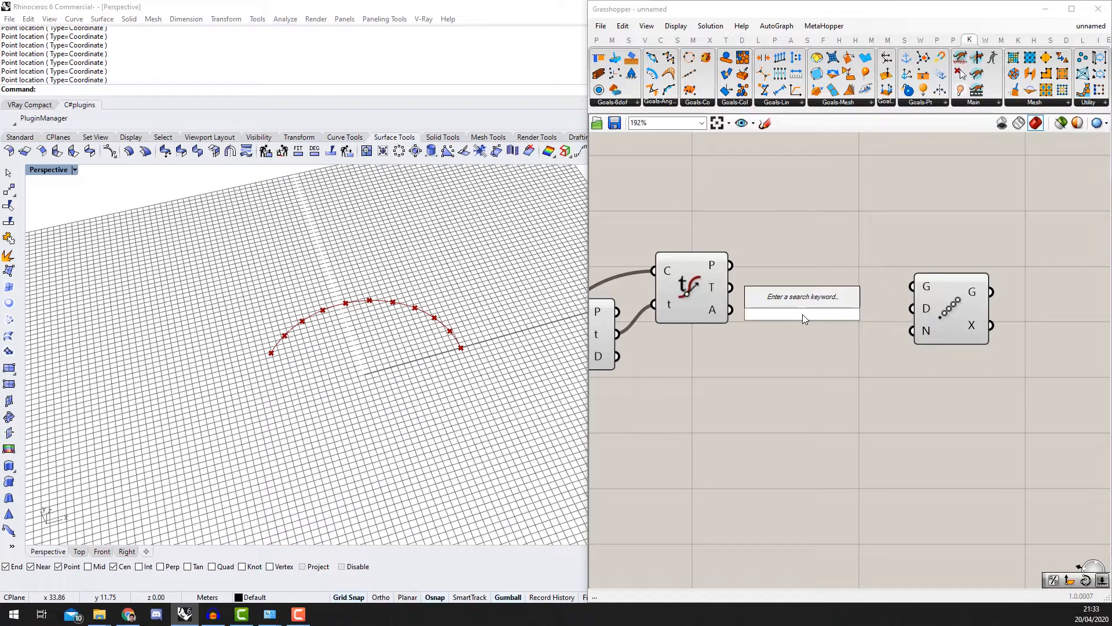
text(dis)
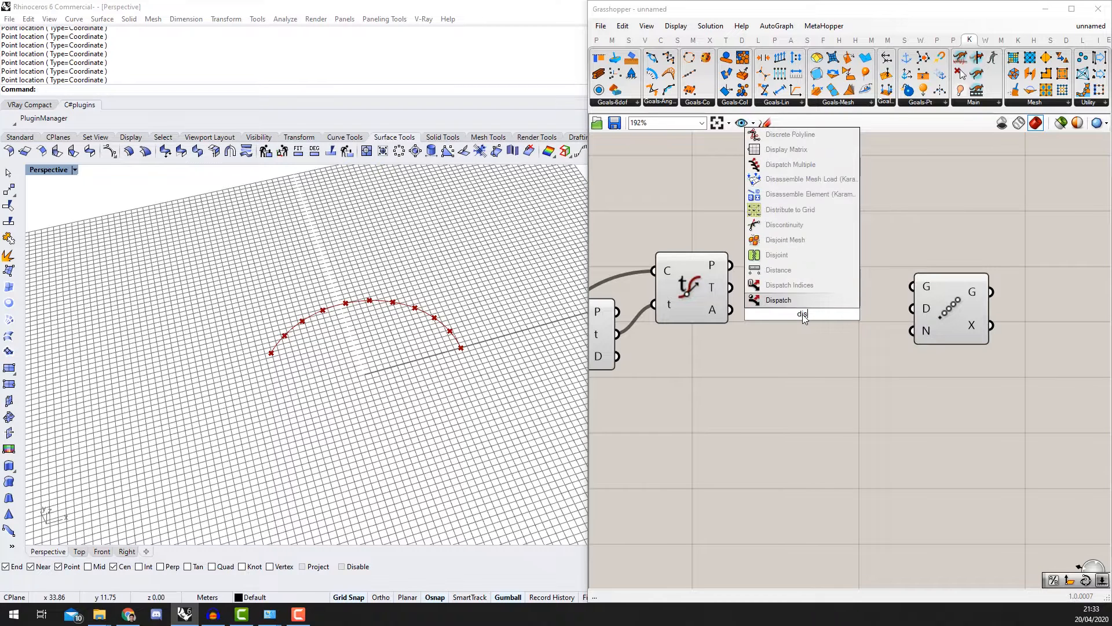
text(play)
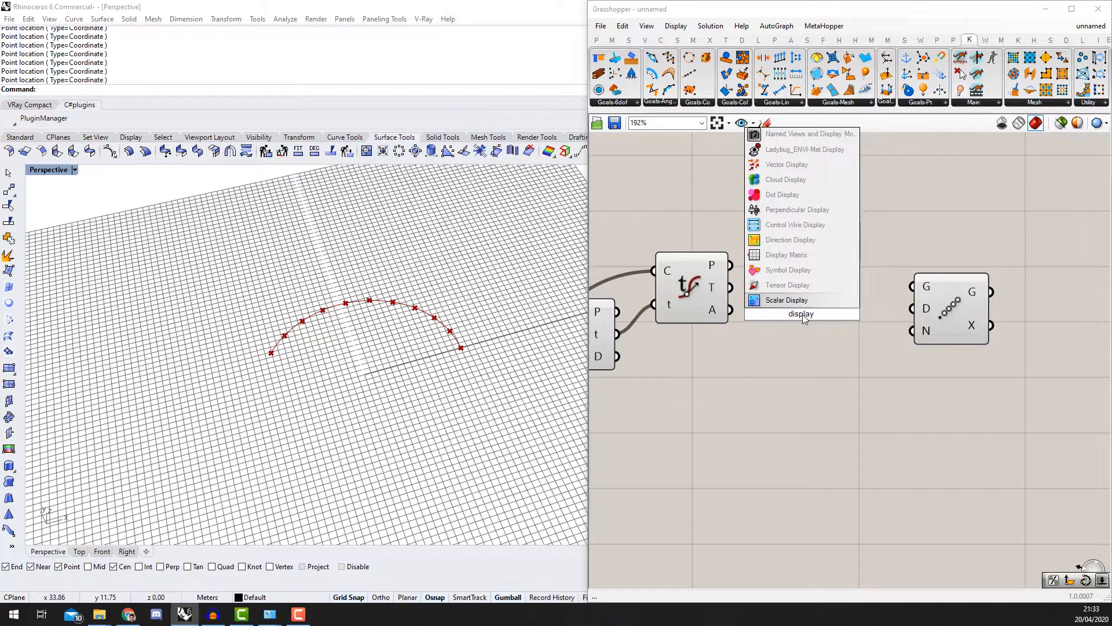
text( vec)
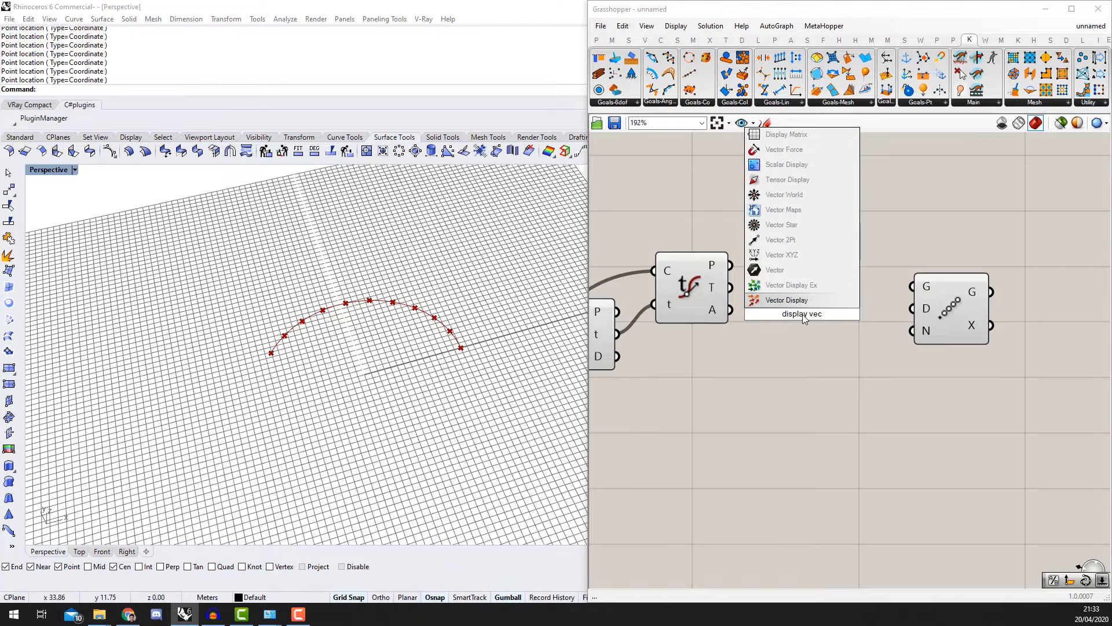
key(Return)
drag(802, 314, 815, 250)
scroll(814, 251, down, 2)
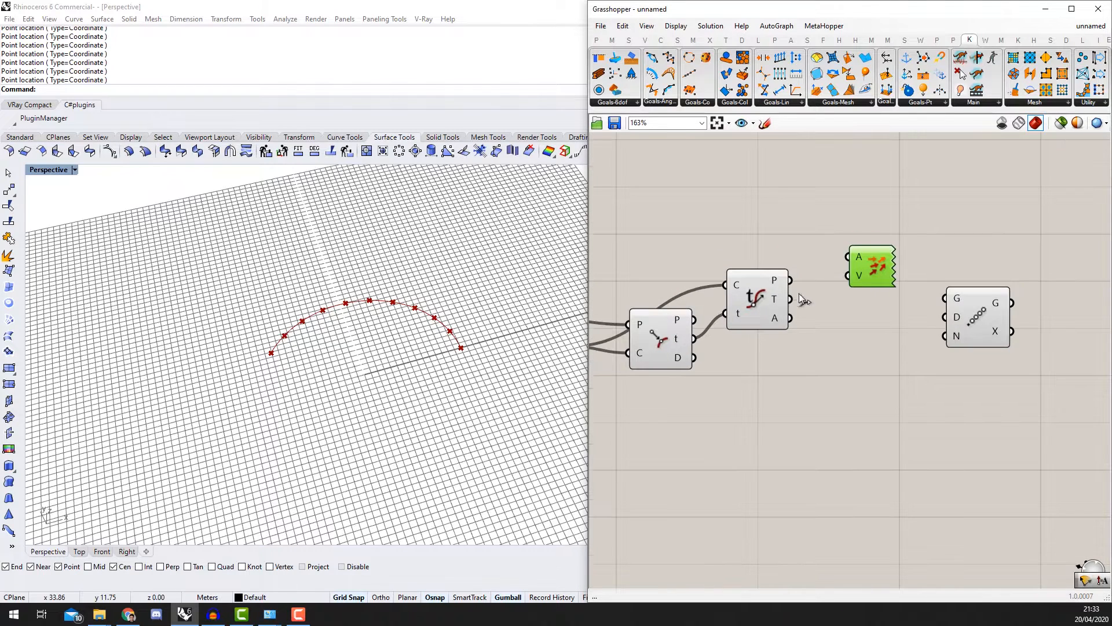
Step: Connect Evaluate Curve's P and T outputs to Vector Display's A and V inputs and examine the tangent vectors along the arc
drag(799, 299, 849, 275)
drag(791, 280, 849, 257)
scroll(371, 310, up, 5)
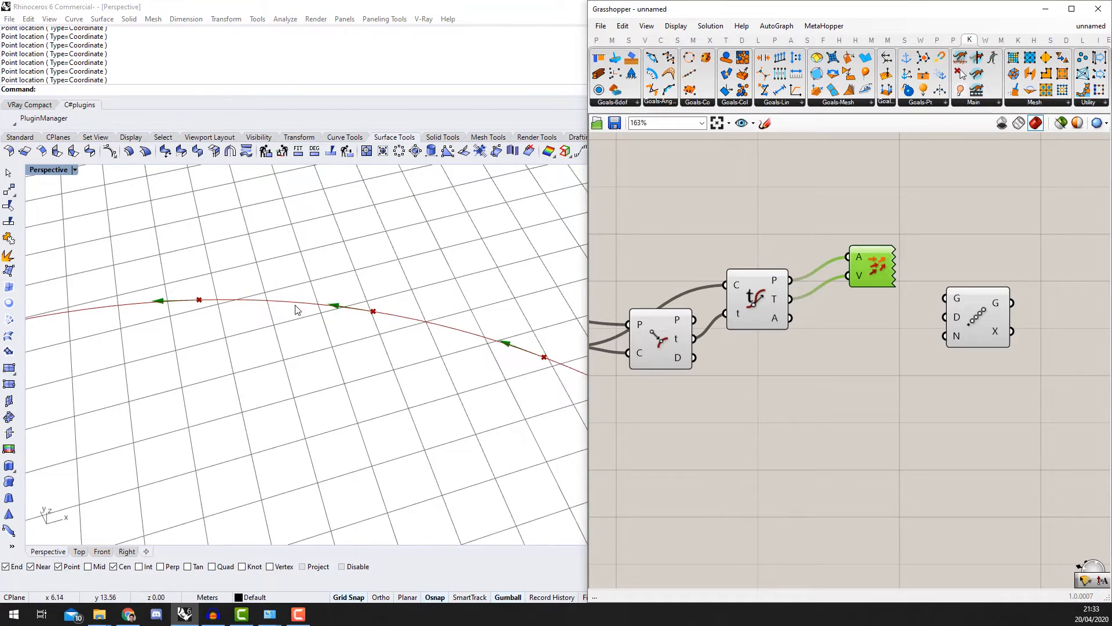
scroll(299, 308, down, 6)
scroll(335, 322, up, 4)
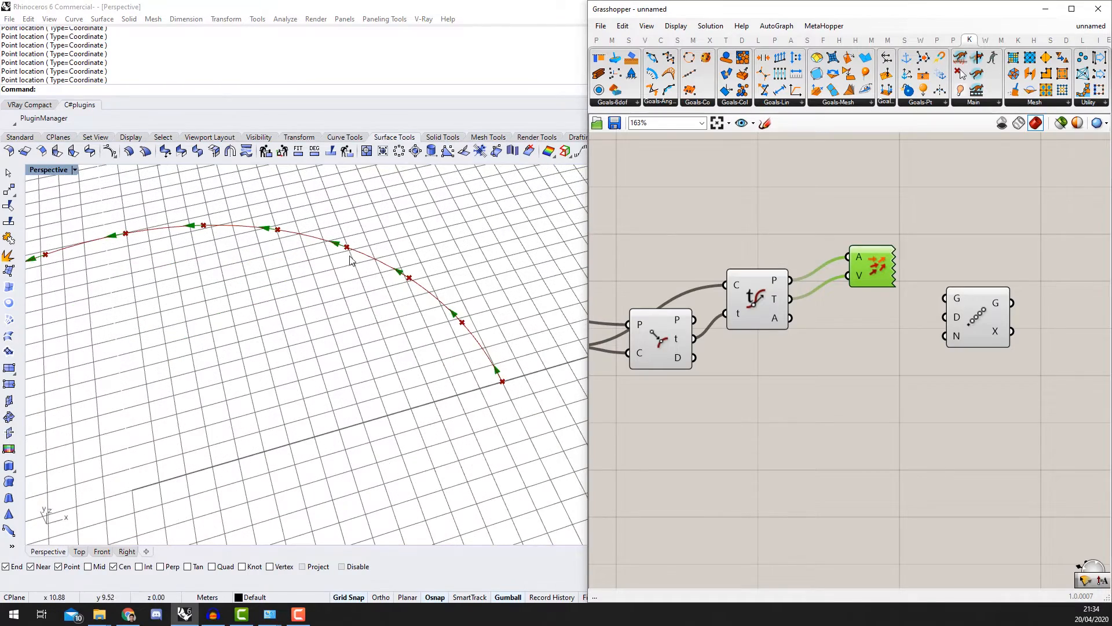
scroll(665, 291, down, 2)
right_drag(714, 276, 774, 260)
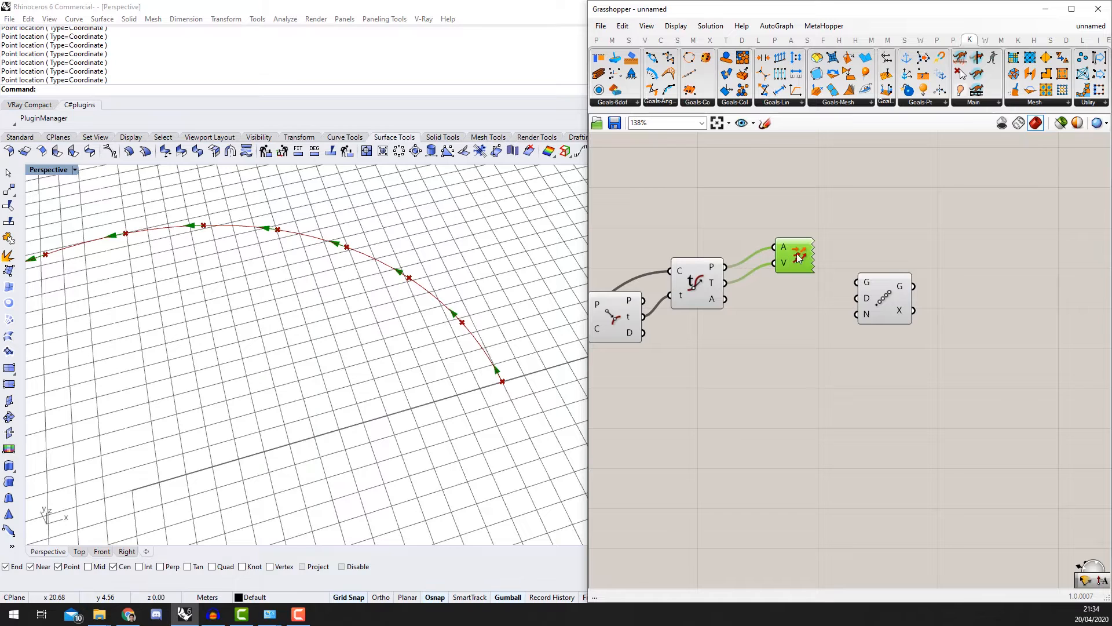
Step: Delete the Vector Display component and align Evaluate Curve beside Curve Closest Point
key(Delete)
right_drag(765, 308, 887, 290)
scroll(886, 290, up, 2)
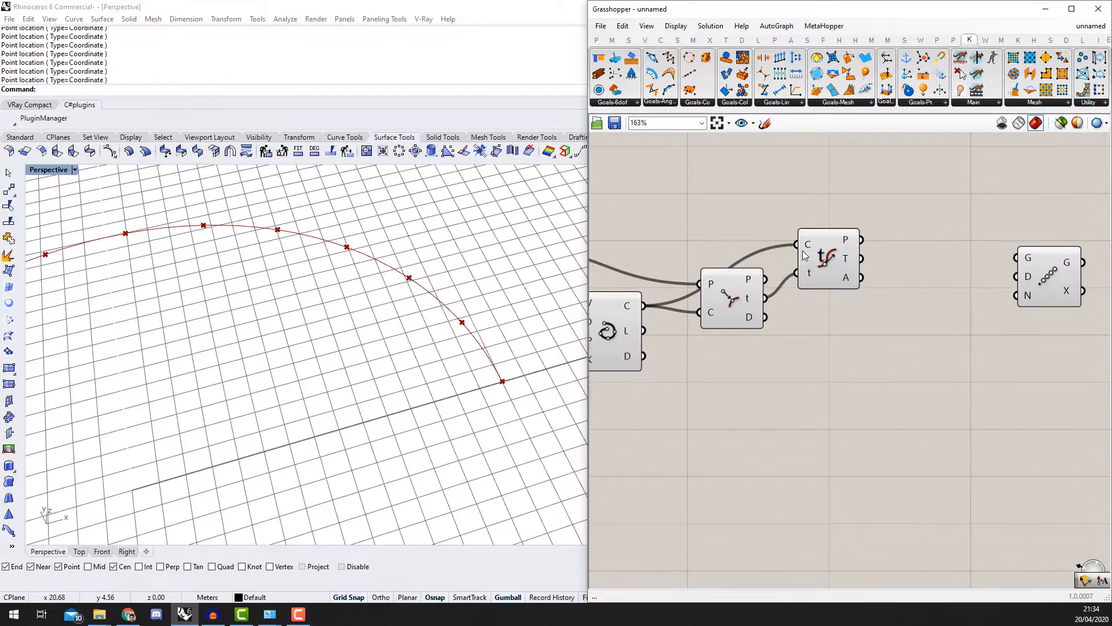
drag(804, 255, 815, 291)
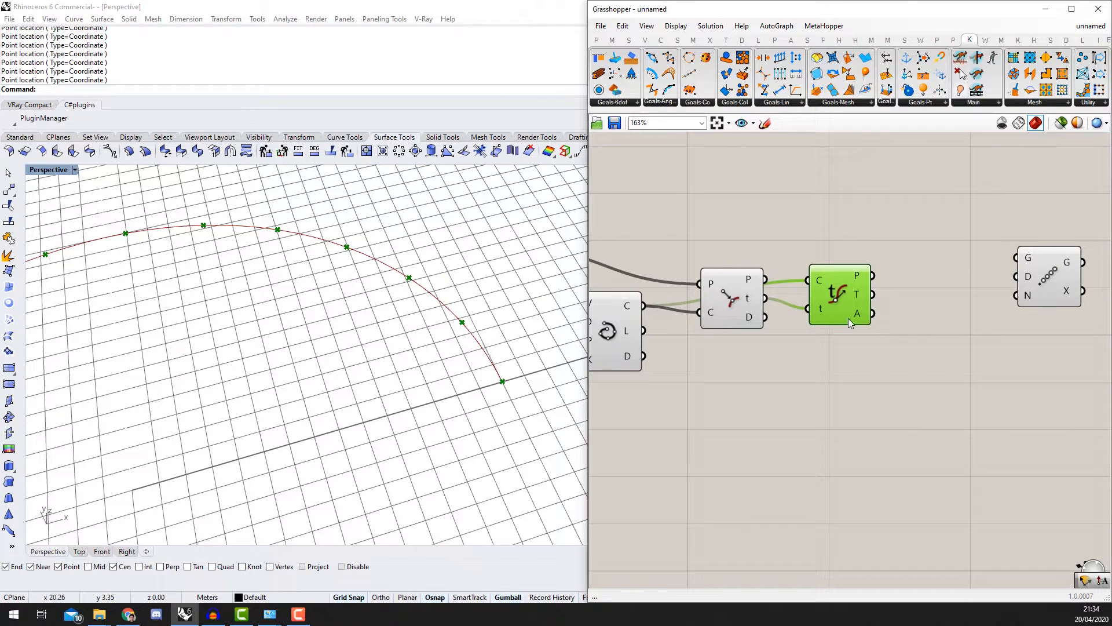
Step: Add a number slider set to 90 and place it below Evaluate Curve
double_click(926, 374)
text(90)
key(Return)
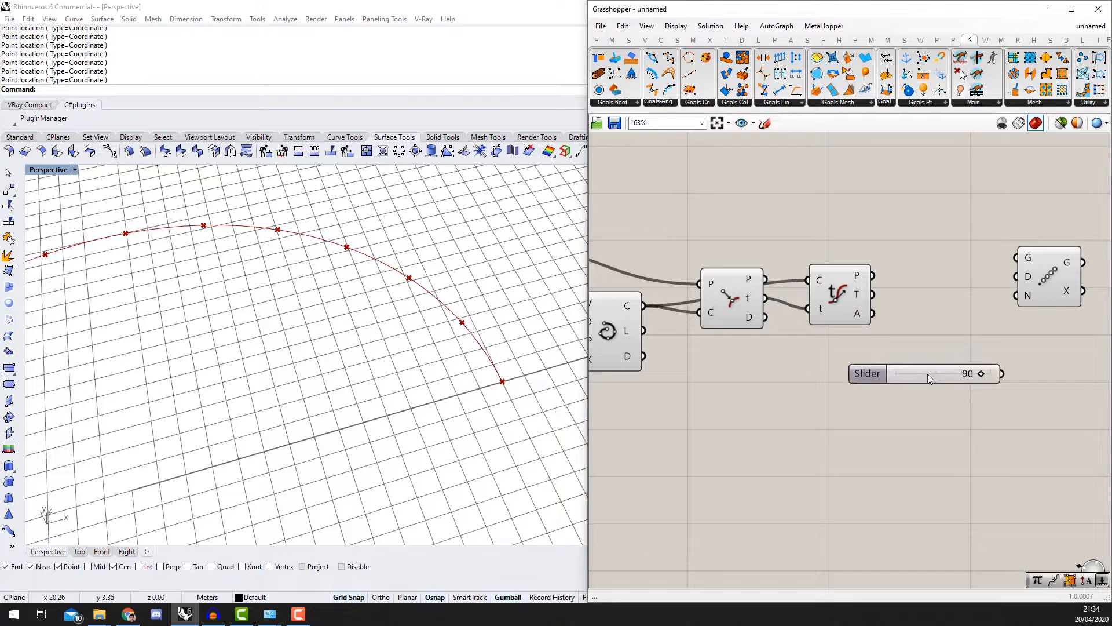
drag(817, 384, 819, 393)
click(961, 345)
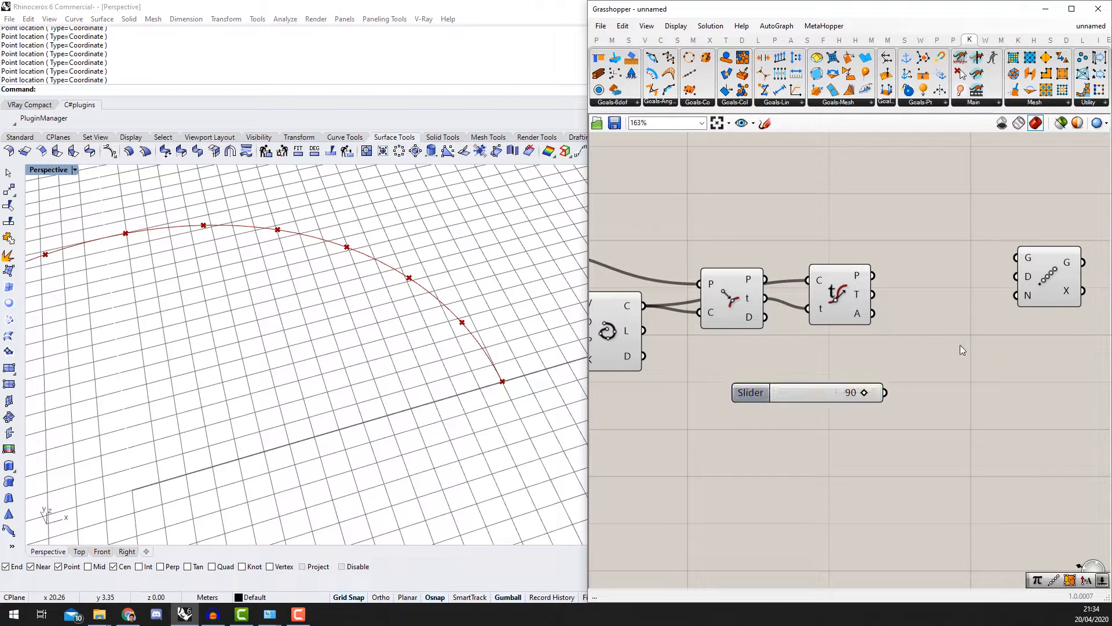
Step: Add the vector Rotate component with V, X and A inputs between Evaluate Curve and Linear Array
double_click(945, 321)
text(rotate)
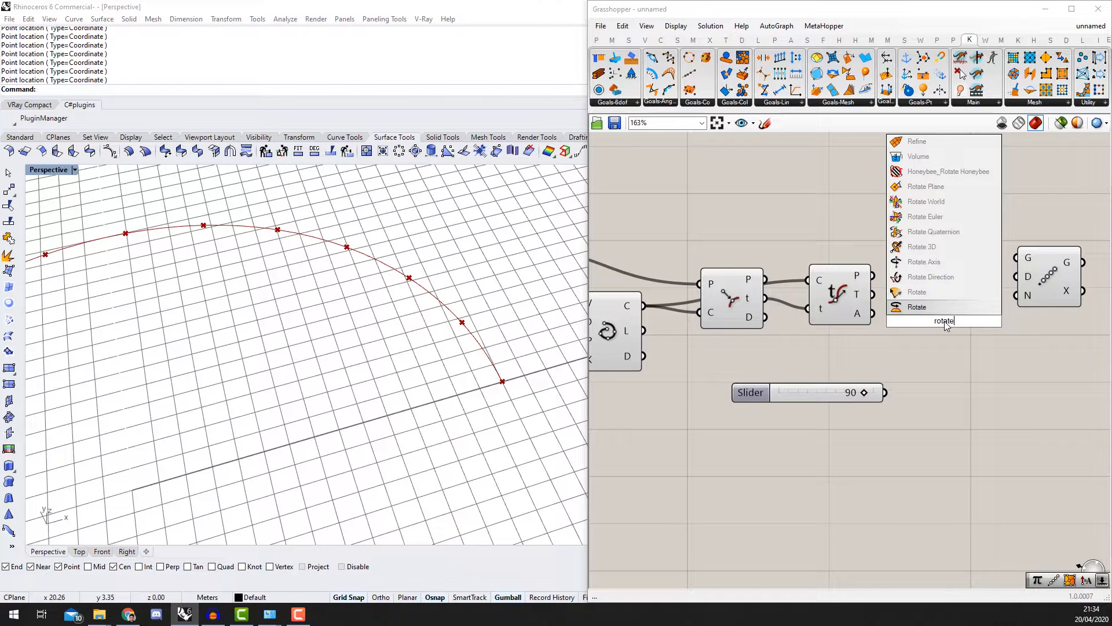
click(920, 293)
click(956, 335)
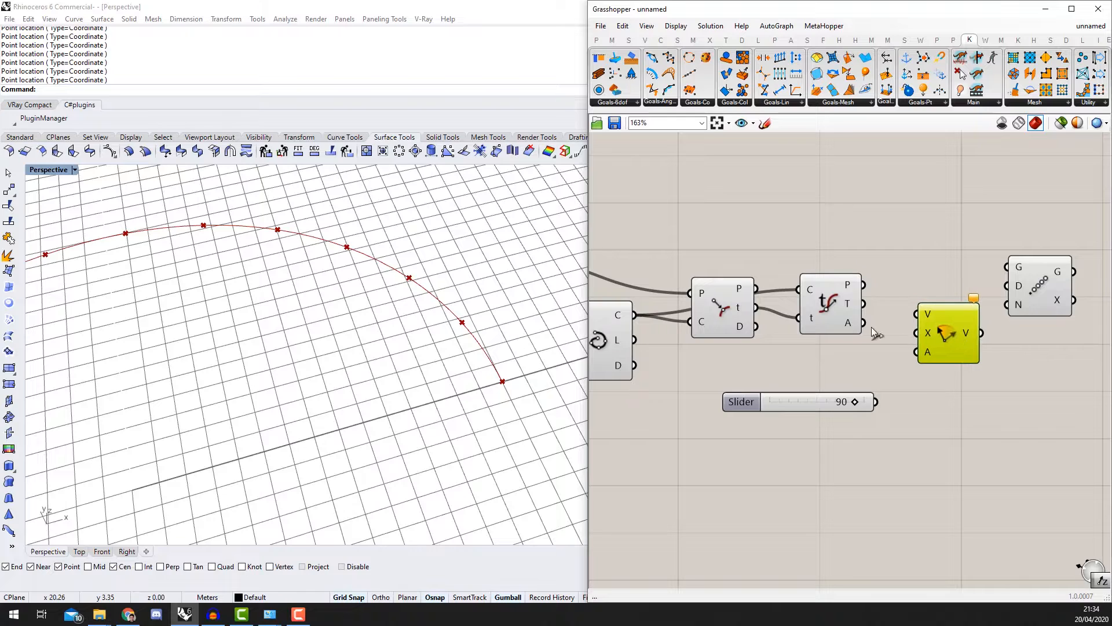
Step: Add a Unit Z vector component between Evaluate Curve and the 90 slider
scroll(904, 330, up, 2)
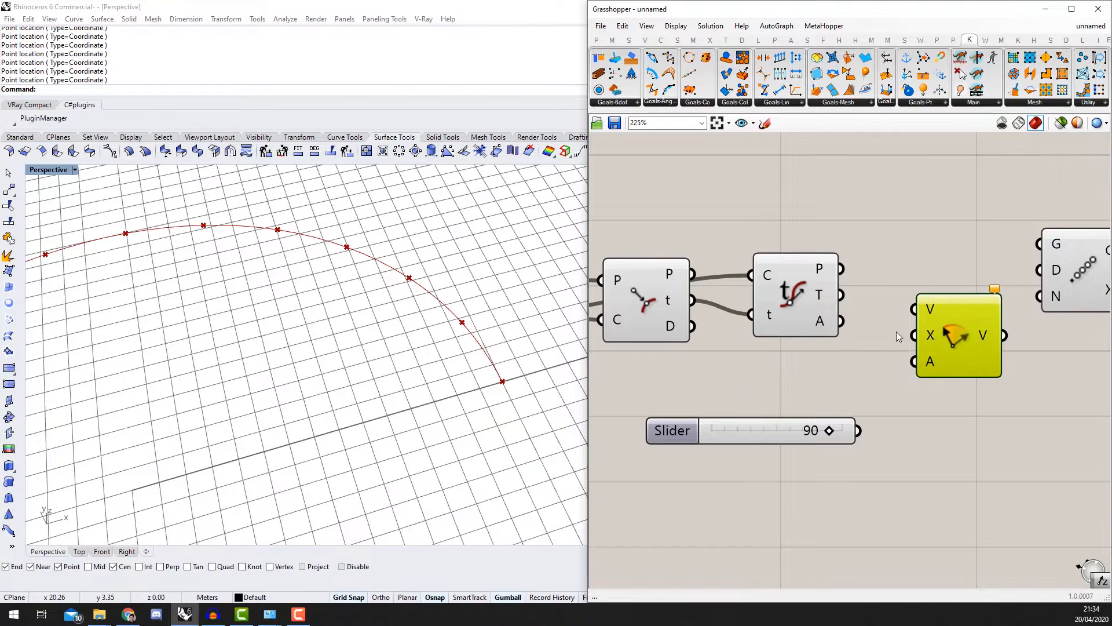
double_click(745, 382)
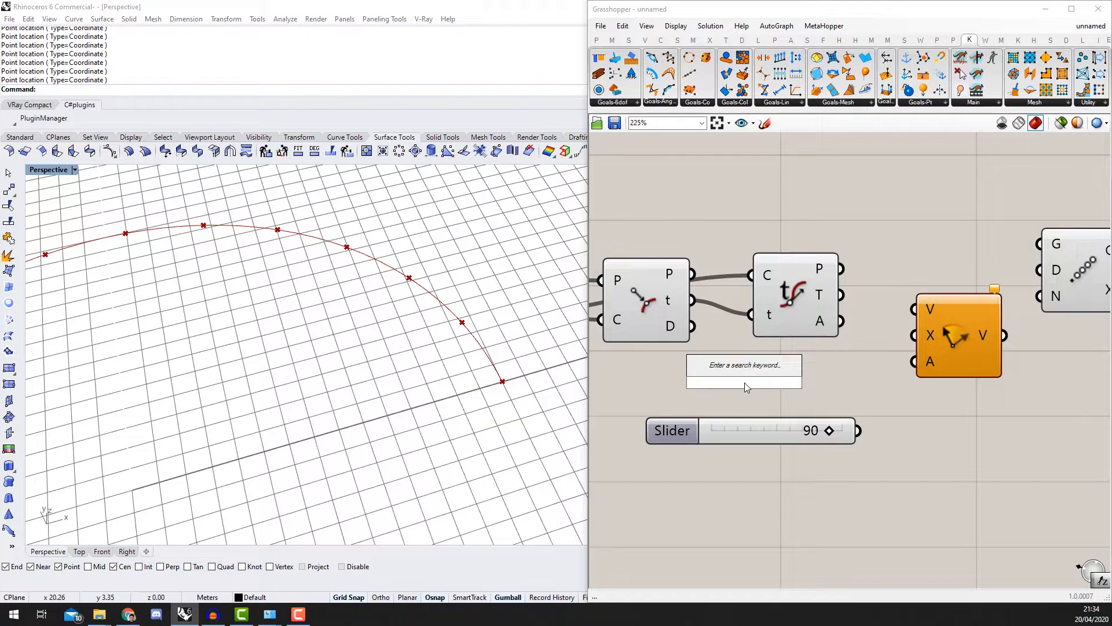
text(unit z)
key(Return)
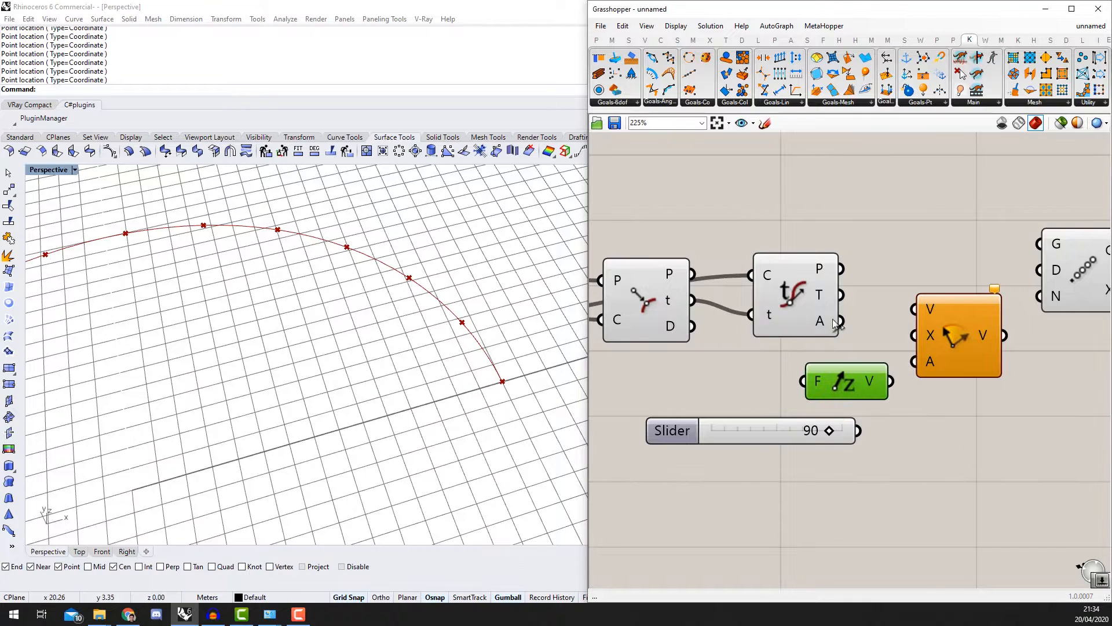
Step: Connect Curve Closest Point's P output to Unit Z's F input, and Unit Z's output to Rotate's X input
scroll(838, 322, down, 2)
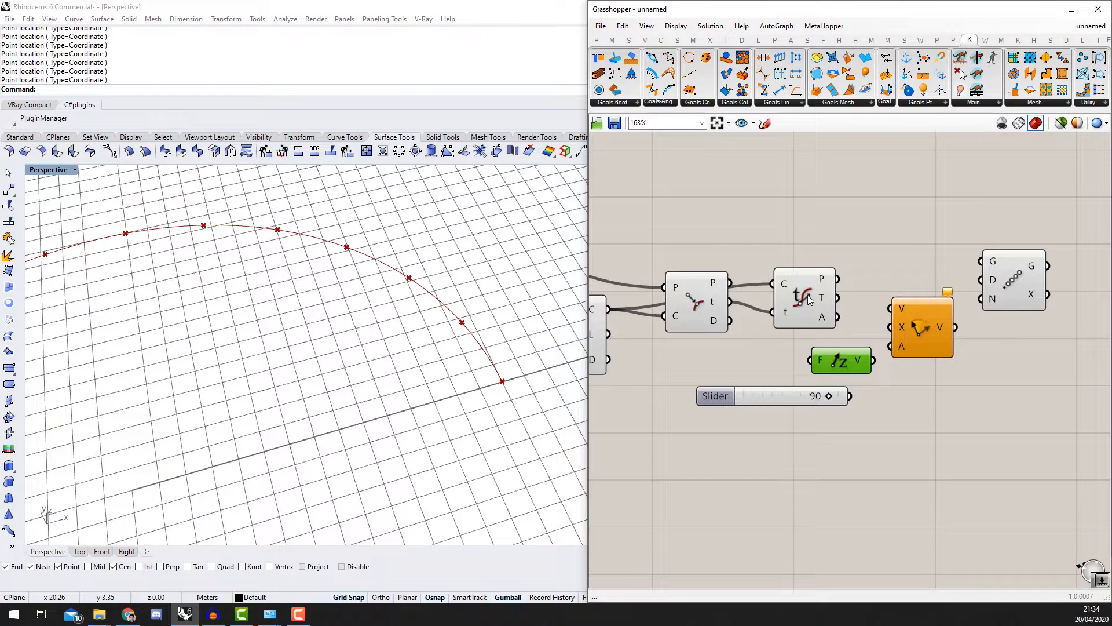
click(707, 287)
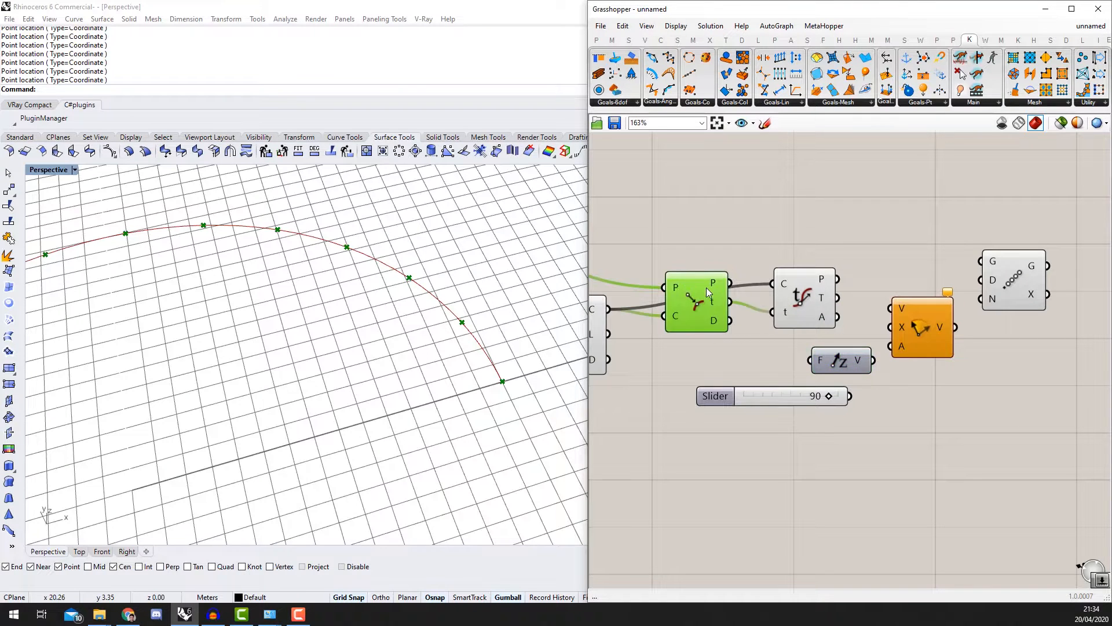
drag(730, 283, 809, 357)
right_drag(891, 359, 807, 365)
drag(834, 334, 805, 370)
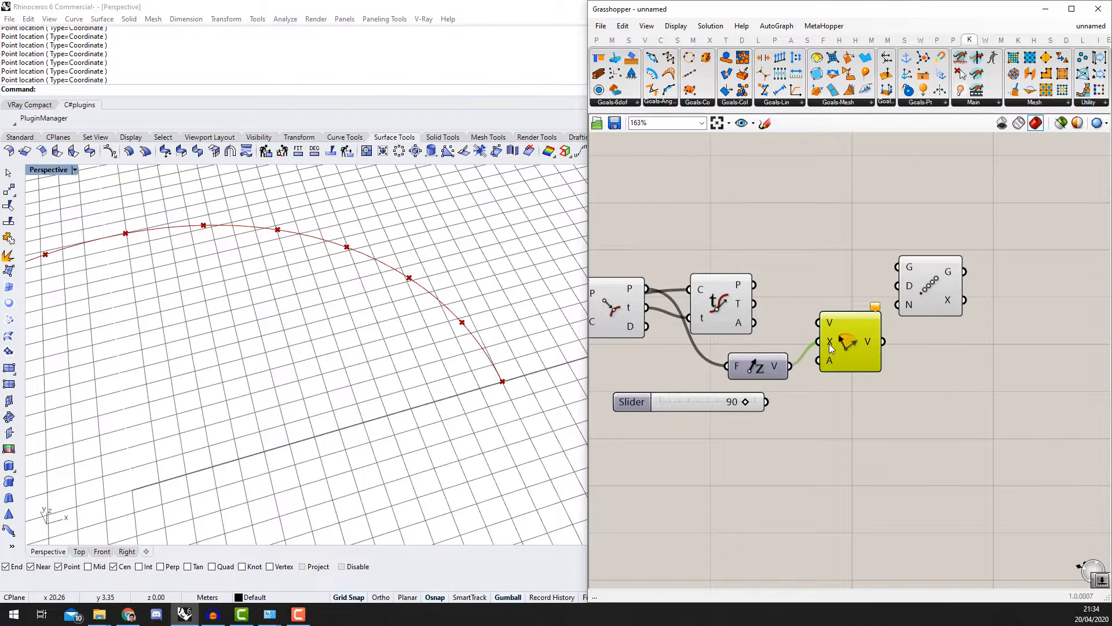
Step: Connect Evaluate Curve's T output to Rotate's V input and the 90 slider to Rotate's A input
scroll(765, 311, up, 1)
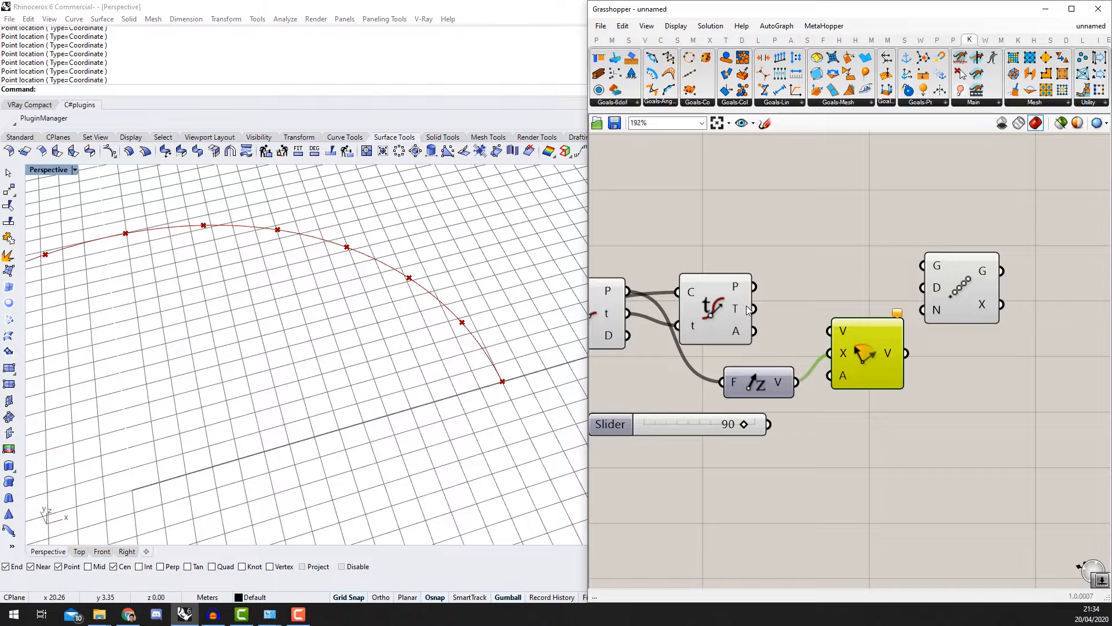
drag(755, 308, 830, 331)
scroll(837, 356, down, 2)
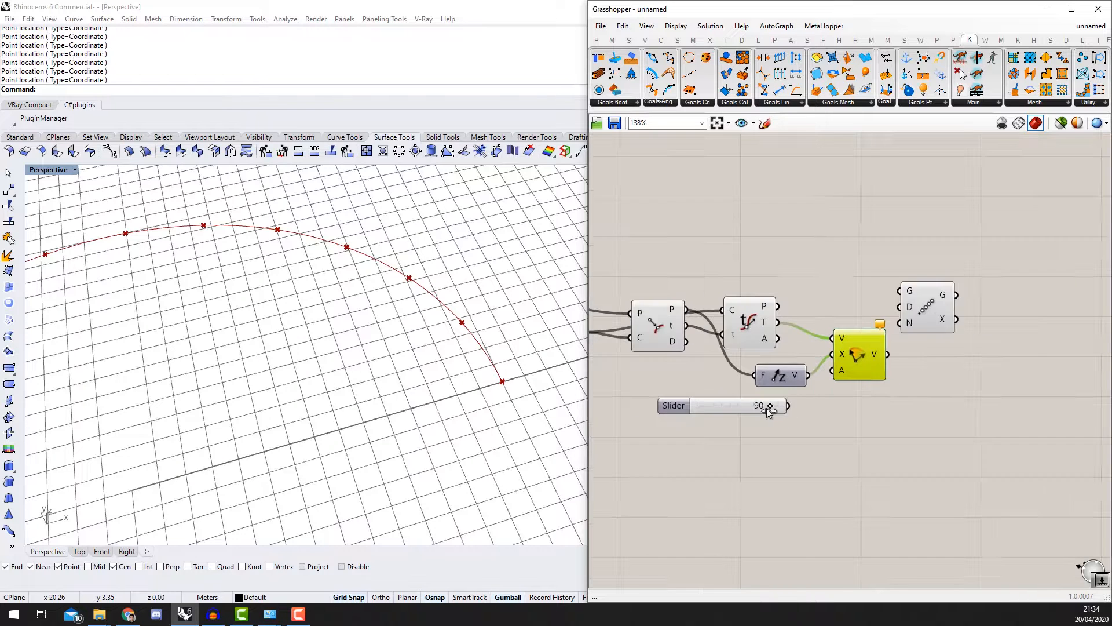
drag(835, 374, 789, 406)
Step: Set the Rotate component's A input to interpret the angle in degrees
scroll(840, 374, up, 3)
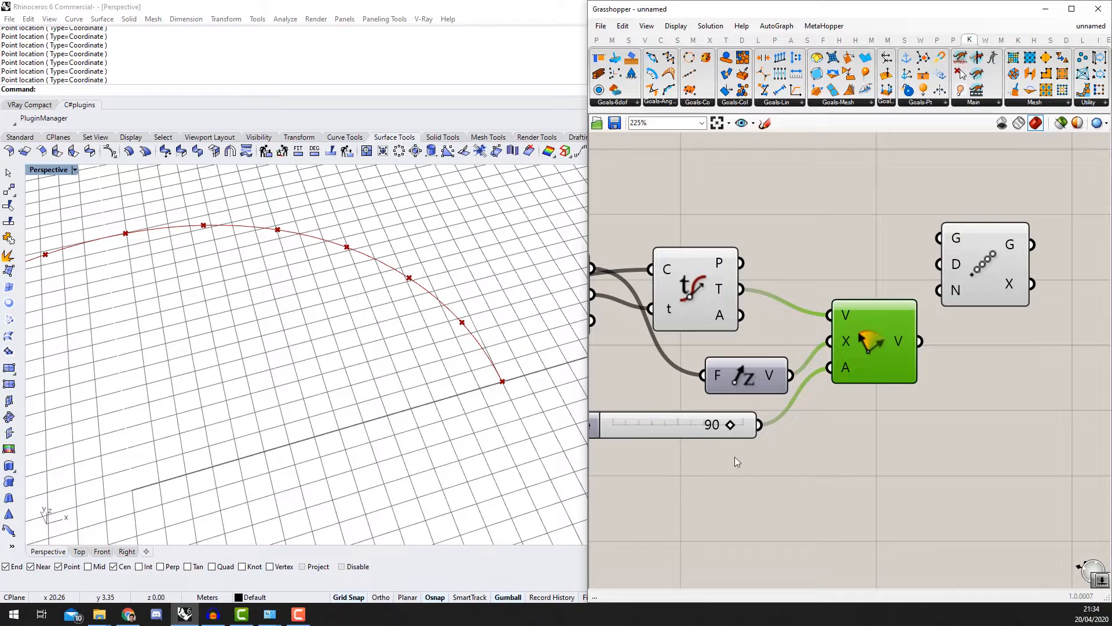
scroll(862, 360, up, 4)
right_click(833, 374)
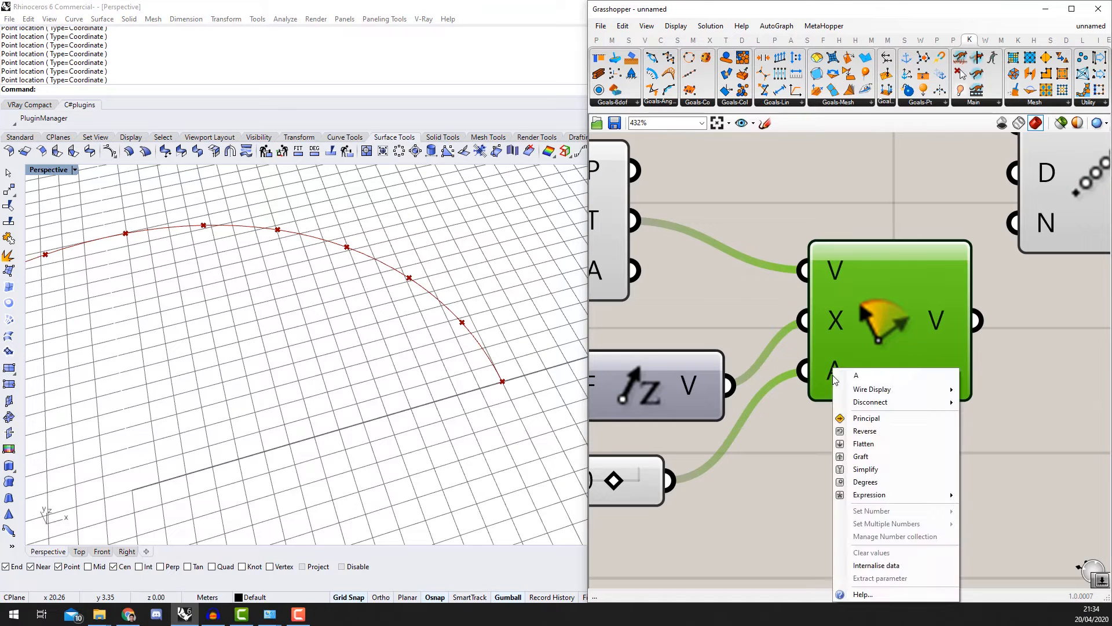
click(864, 482)
scroll(858, 464, down, 3)
scroll(760, 388, up, 2)
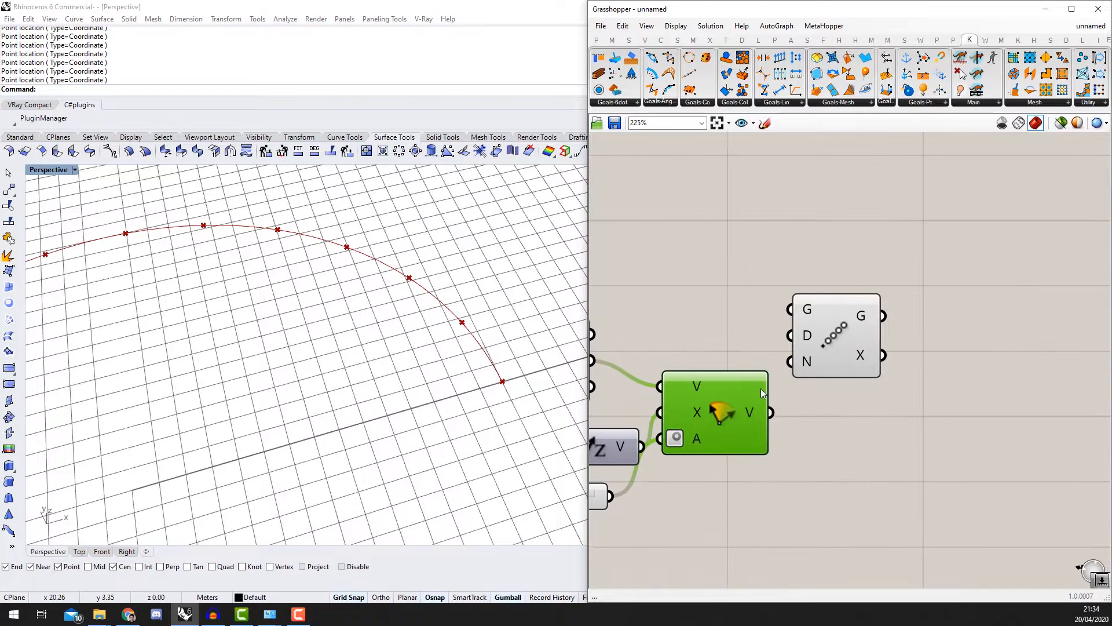
Step: Shift Linear Array away from Rotate and connect Rotate's V output to Linear Array's D input
drag(825, 315, 913, 321)
drag(735, 380, 763, 372)
right_drag(827, 343, 884, 309)
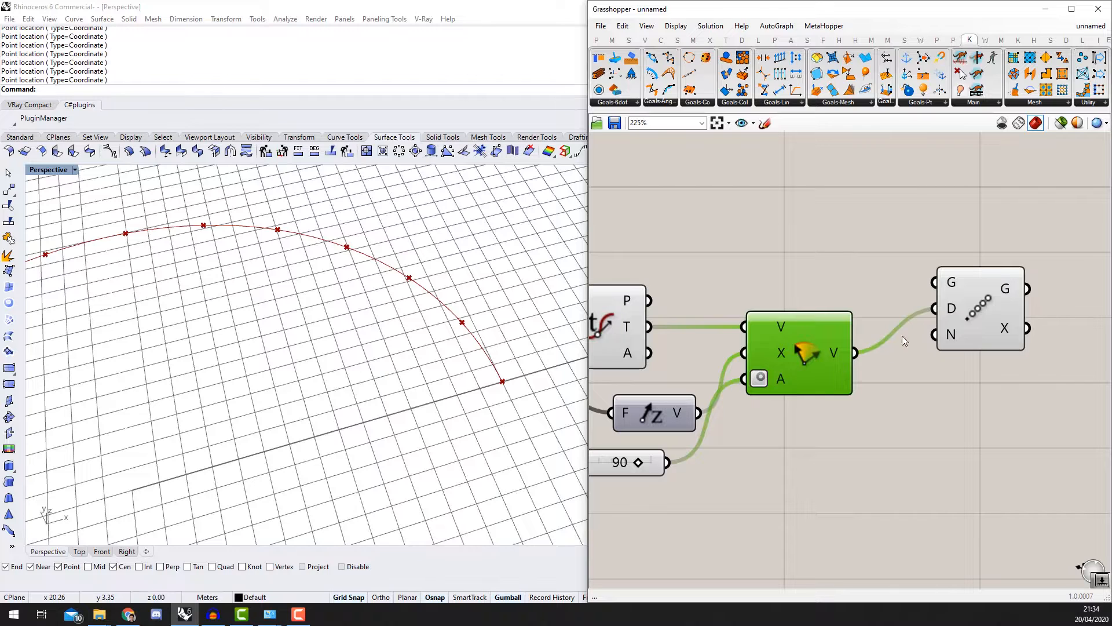
scroll(863, 345, down, 5)
scroll(637, 259, up, 2)
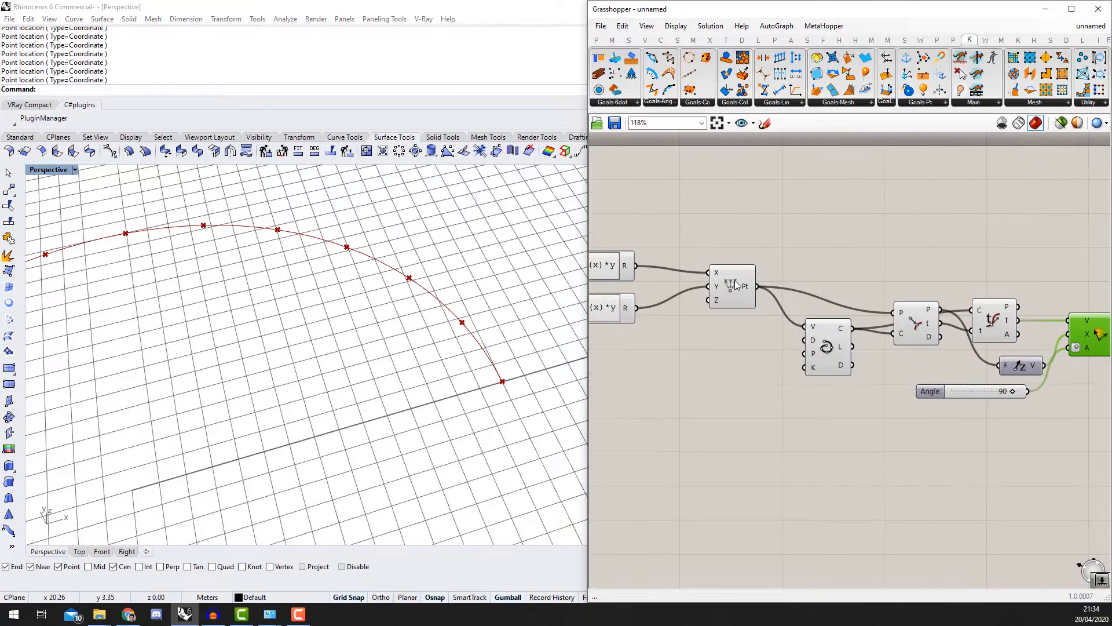
Step: Connect Evaluate Curve's P output to Linear Array's G input and view the resulting point rows
scroll(763, 288, down, 3)
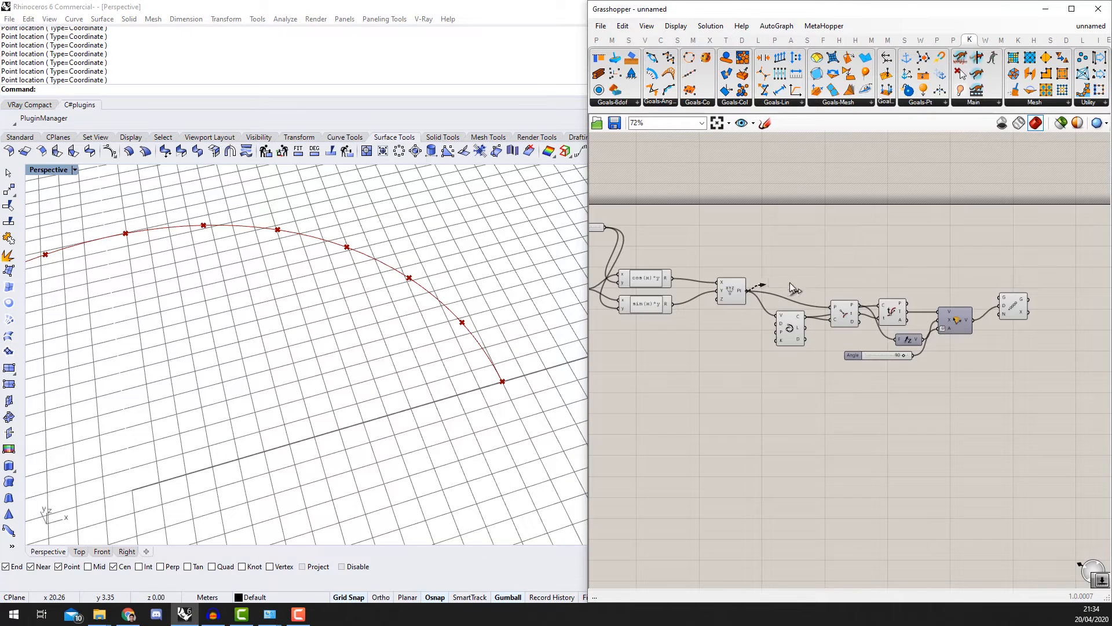
scroll(892, 312, up, 2)
click(896, 312)
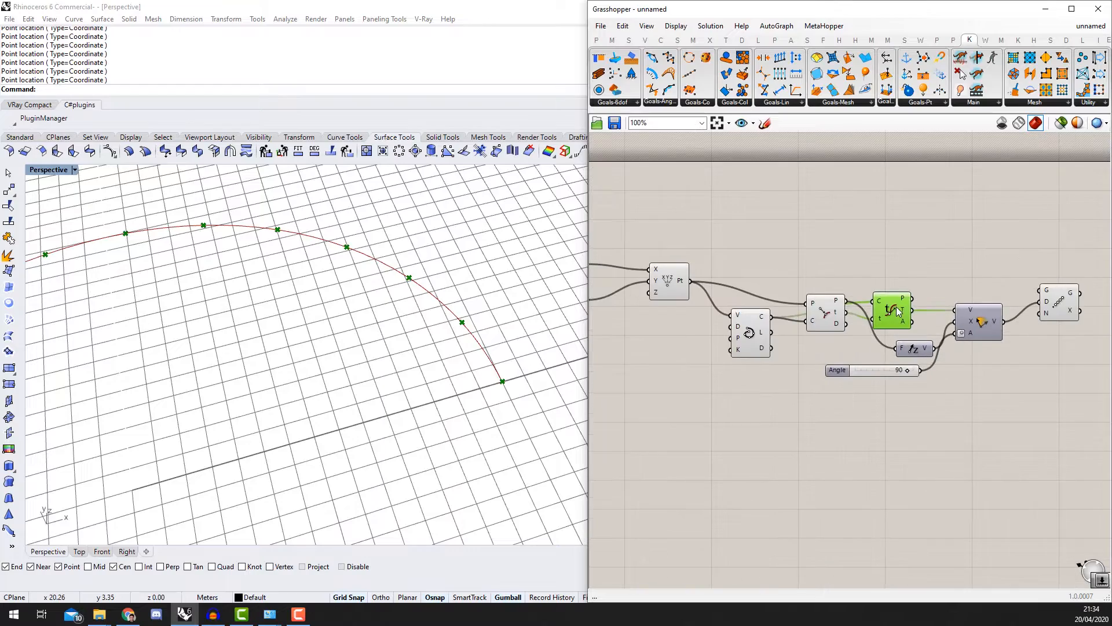
drag(912, 298, 1039, 291)
right_drag(775, 306, 610, 310)
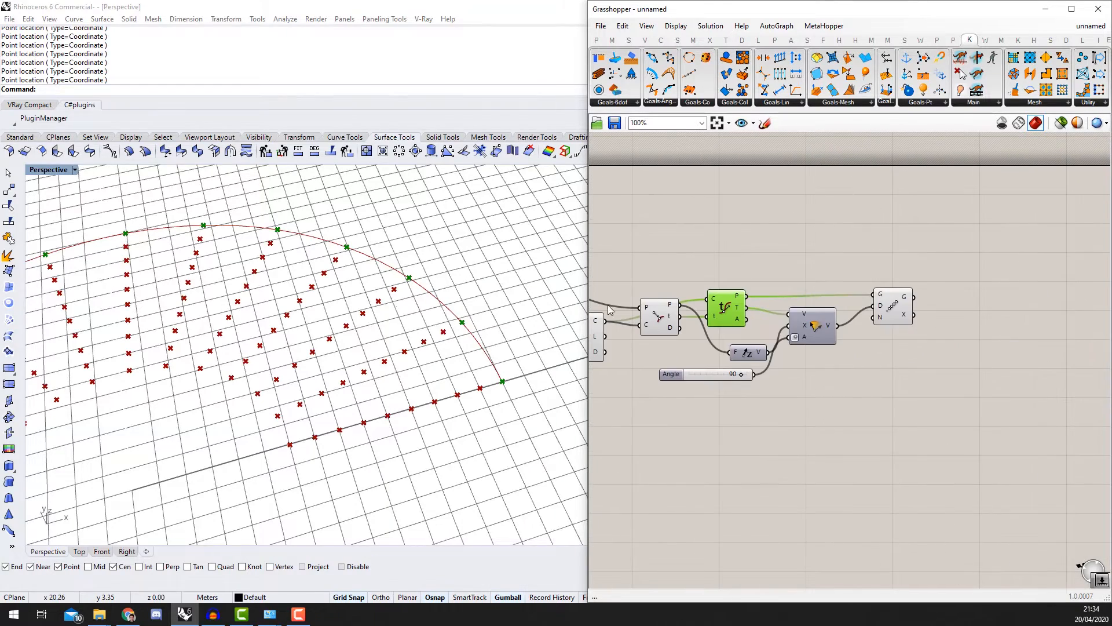
scroll(364, 315, down, 4)
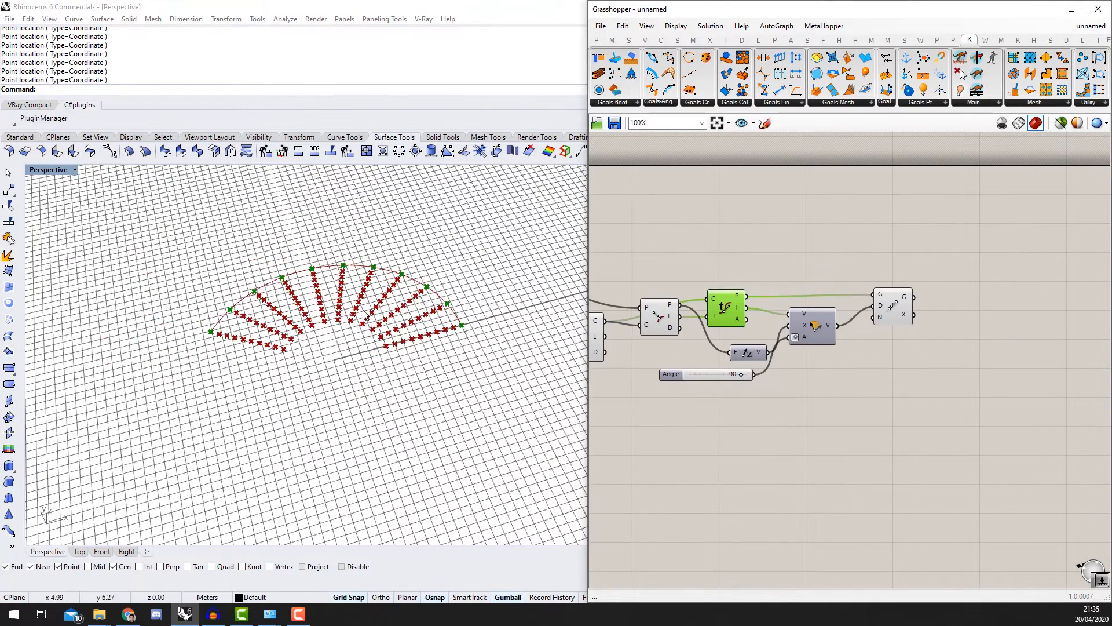
scroll(866, 306, up, 1)
Step: Spread out the components by lowering the 90 Angle slider and moving Rotate and Linear Array farther along the canvas
click(896, 307)
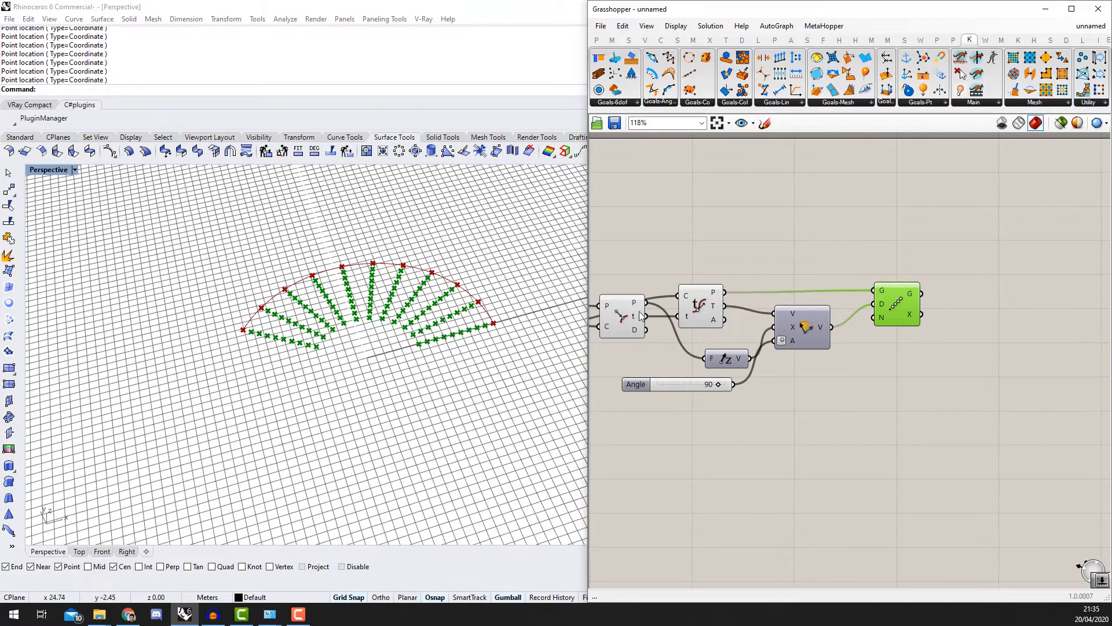
drag(699, 388, 733, 445)
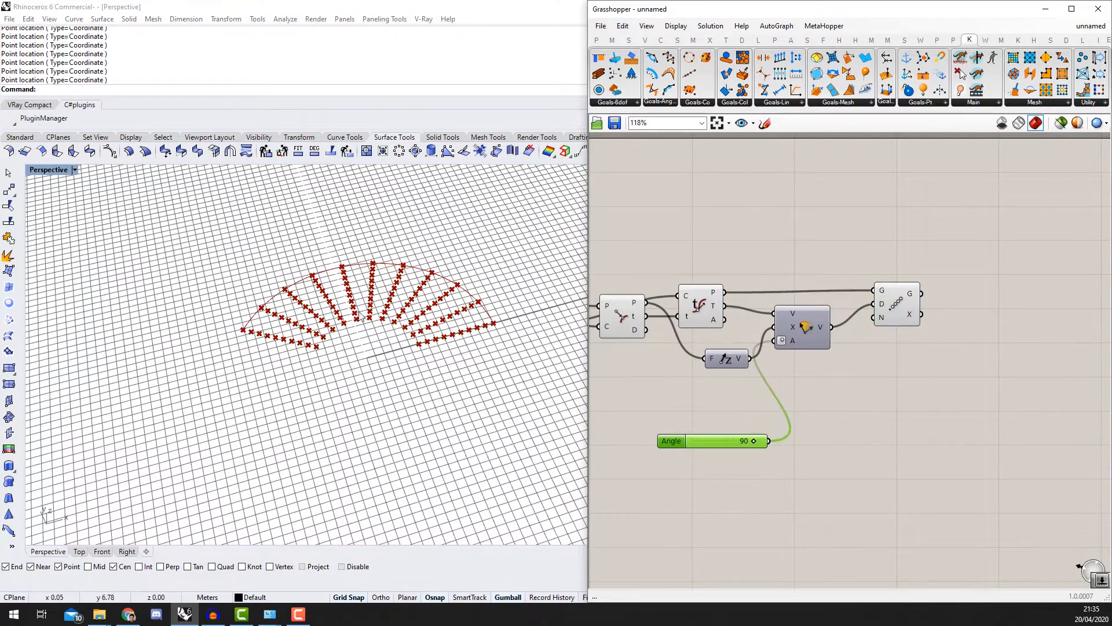
scroll(444, 247, up, 3)
scroll(850, 358, down, 2)
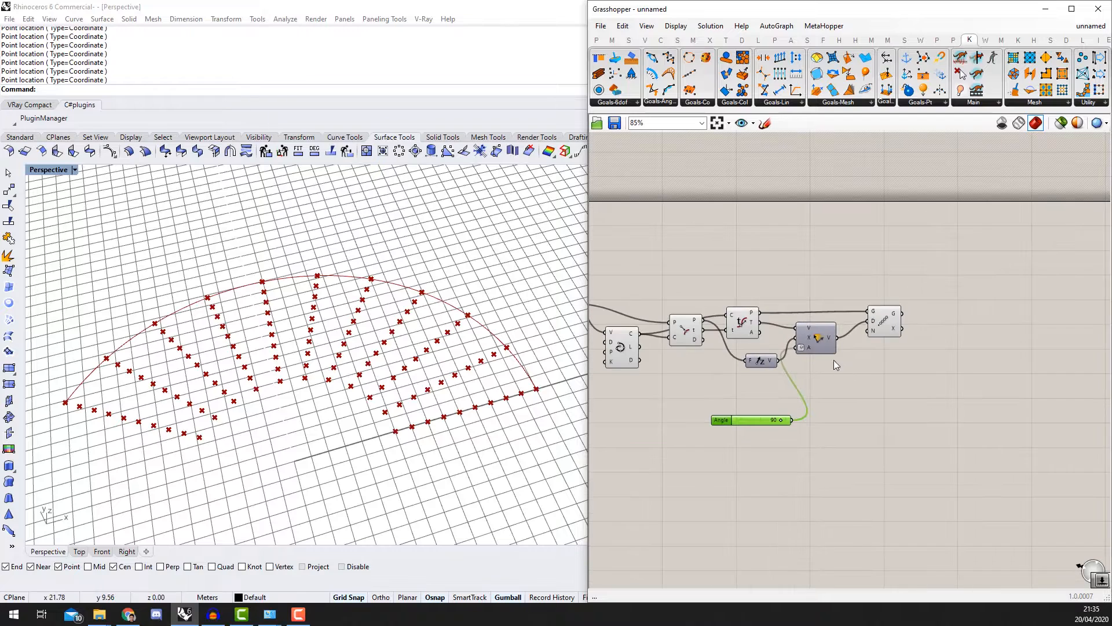
drag(815, 346, 830, 350)
scroll(815, 371, up, 2)
drag(895, 300, 968, 295)
scroll(434, 243, down, 3)
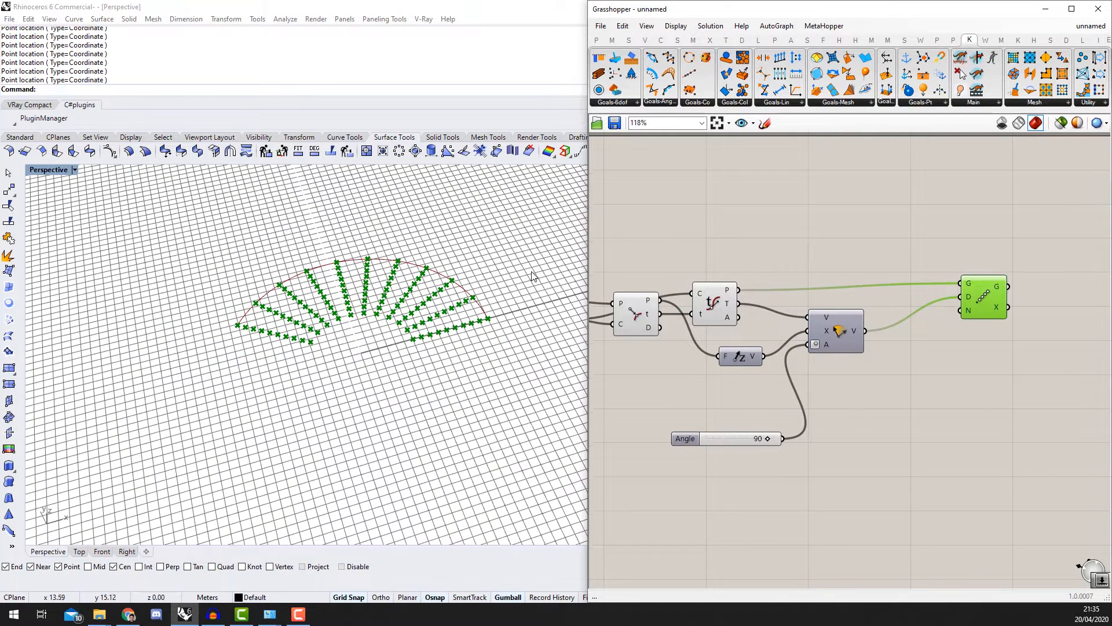
Step: Add an Amplitude component between Rotate and Linear Array and connect Rotate's V output to its V input
right_drag(898, 261, 879, 265)
scroll(472, 269, up, 2)
scroll(916, 355, up, 1)
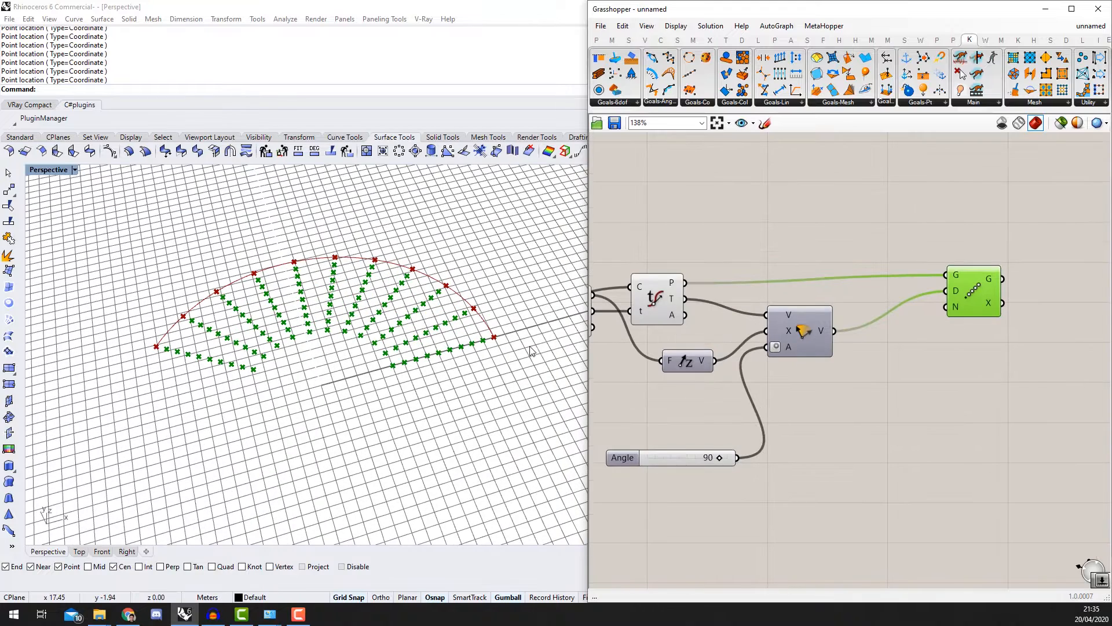
scroll(406, 297, up, 3)
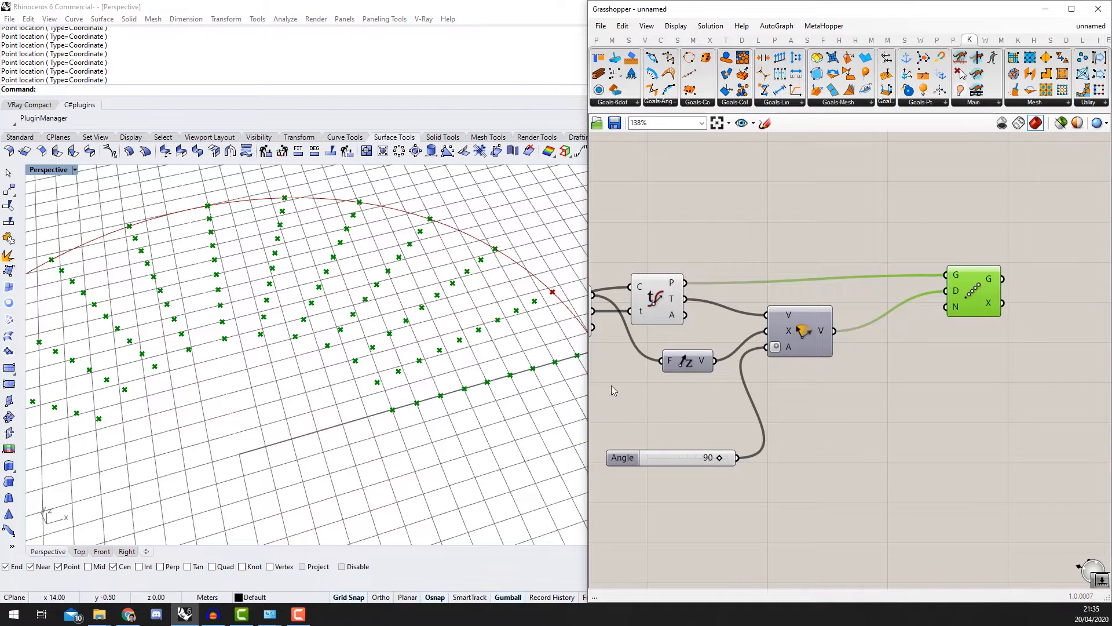
scroll(405, 318, down, 2)
scroll(762, 365, down, 1)
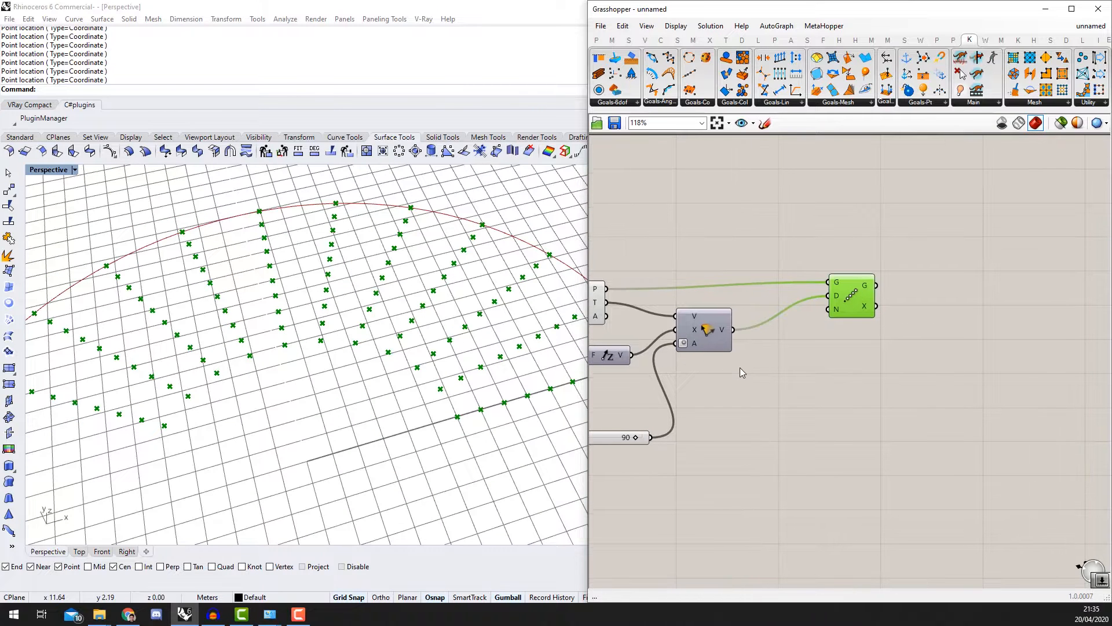
double_click(739, 368)
text(amp)
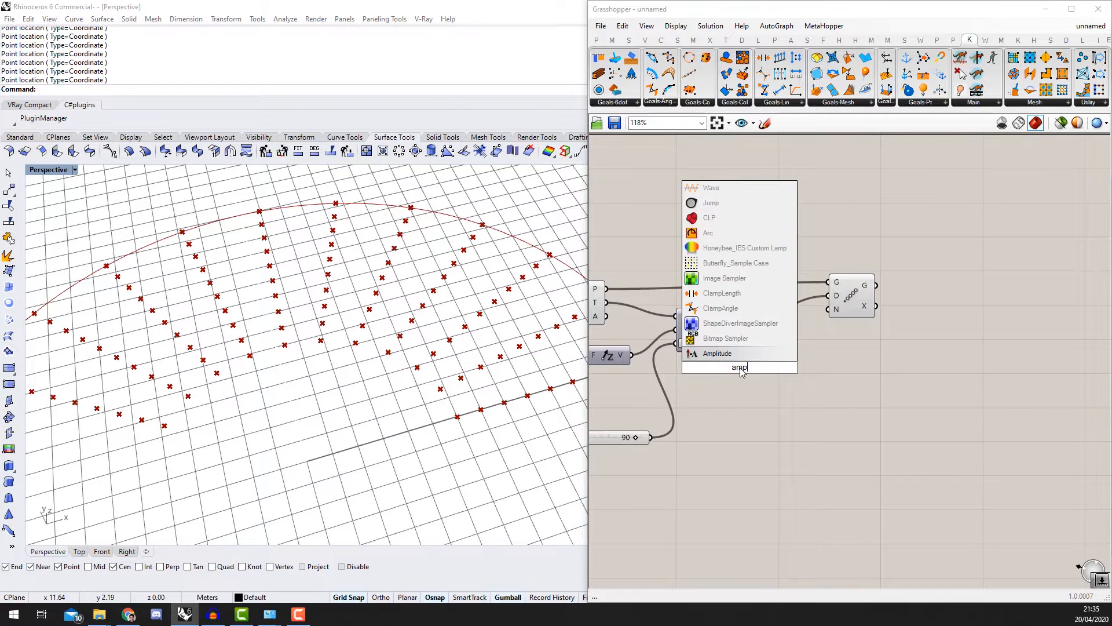
key(Return)
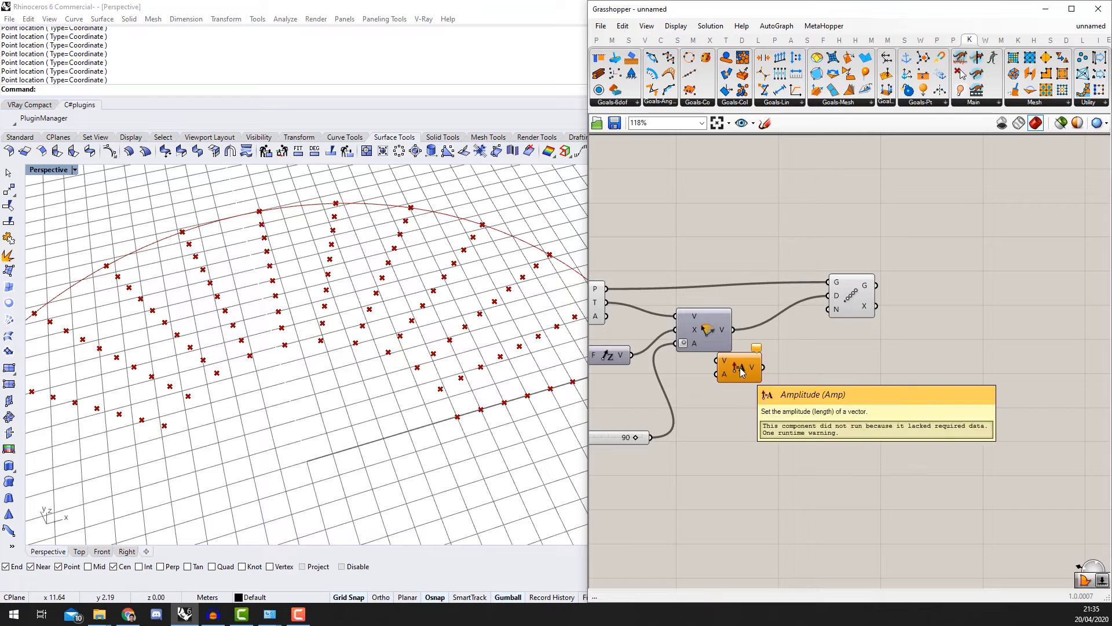
drag(742, 371, 788, 348)
drag(733, 329, 763, 338)
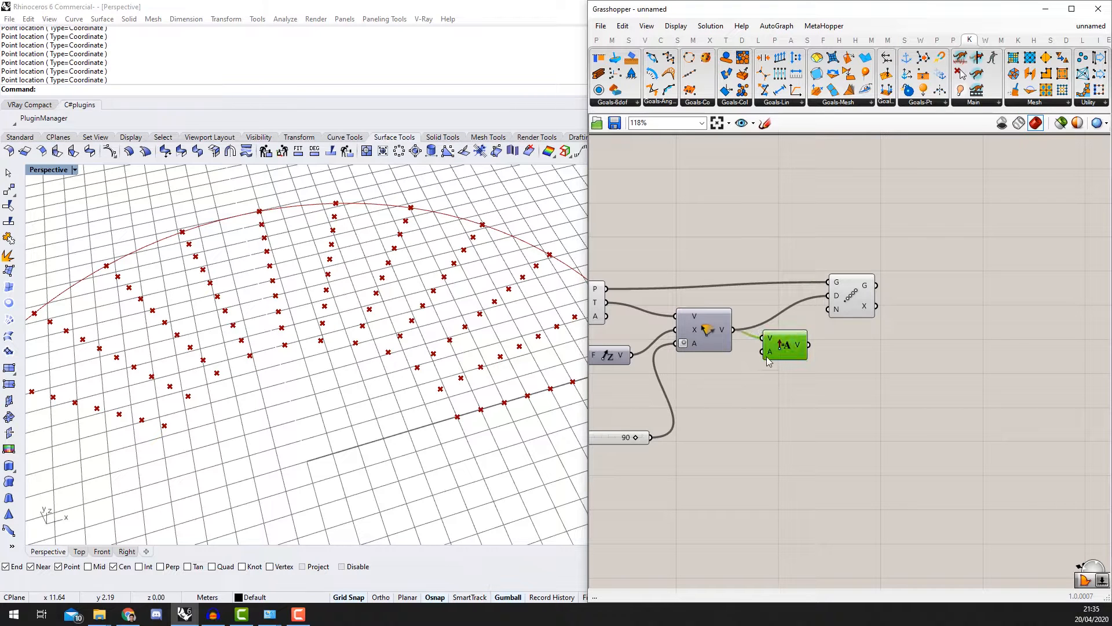
Step: Add a 0 to 2.00 slider for Amplitude's A input and connect Amplitude's V output to Linear Array's D input
click(735, 395)
double_click(734, 395)
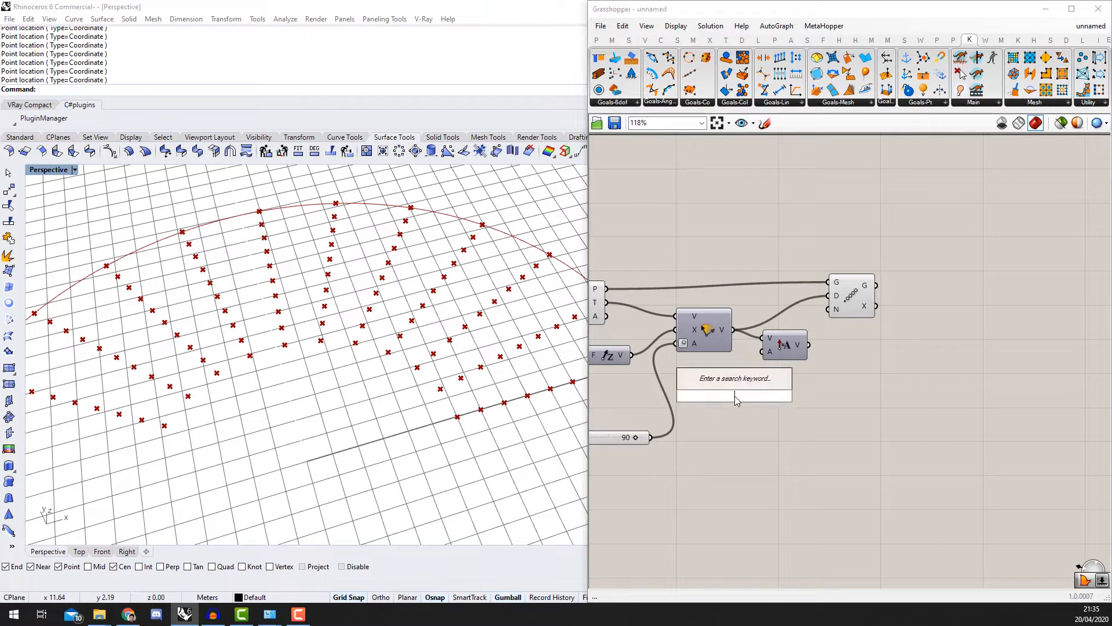
text(0<2.00)
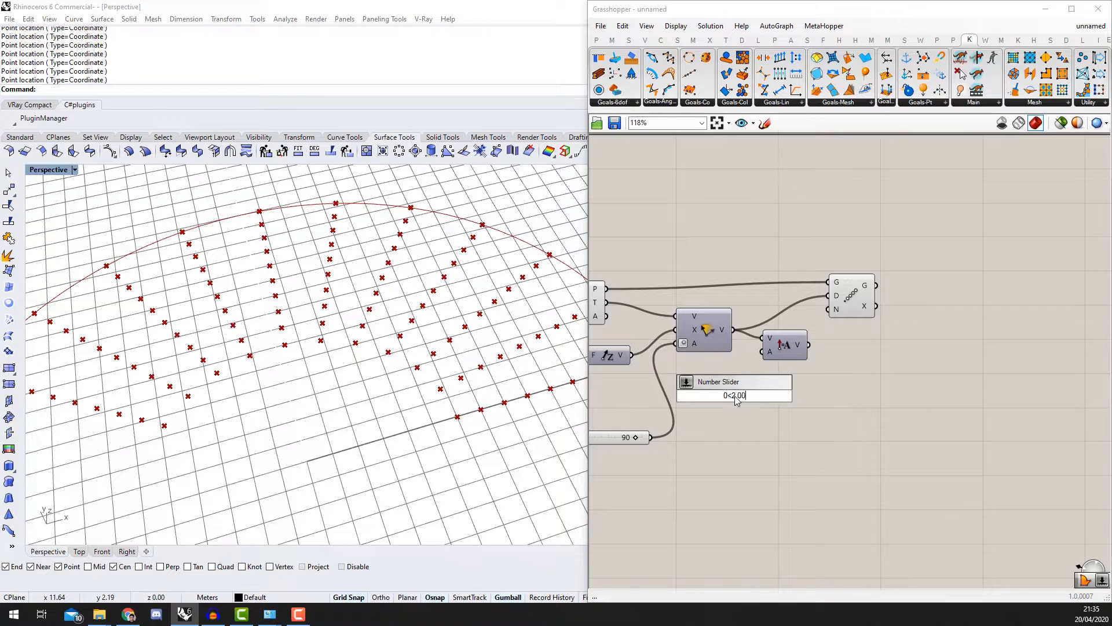
key(Return)
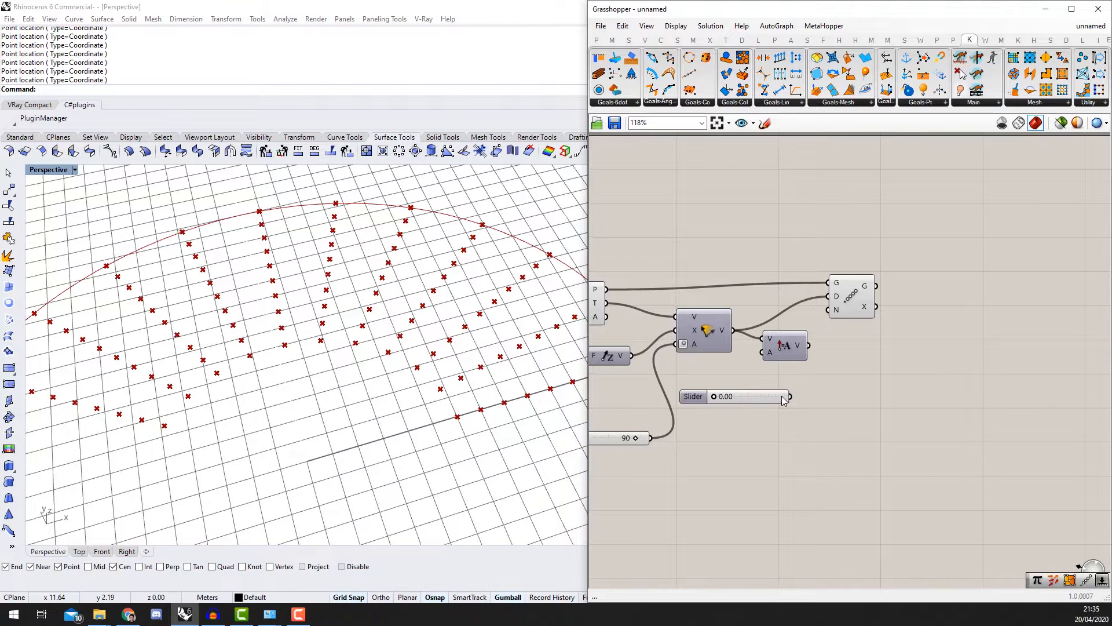
drag(807, 396, 828, 296)
scroll(778, 346, up, 4)
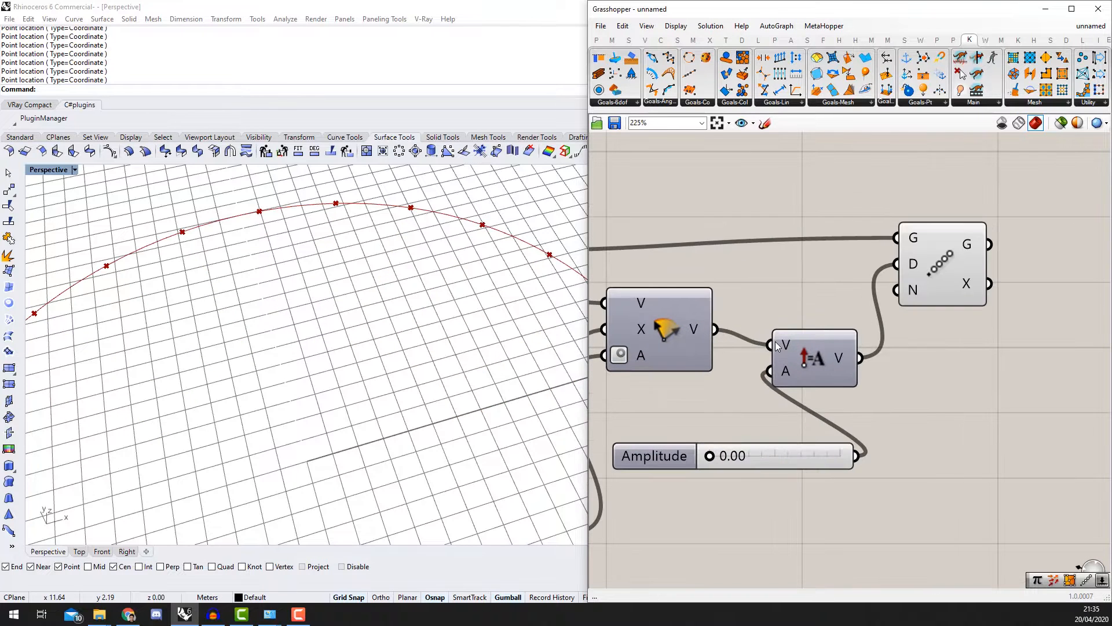
Step: Unitize Amplitude's V input and set the Amplitude slider to 0.63
right_click(785, 346)
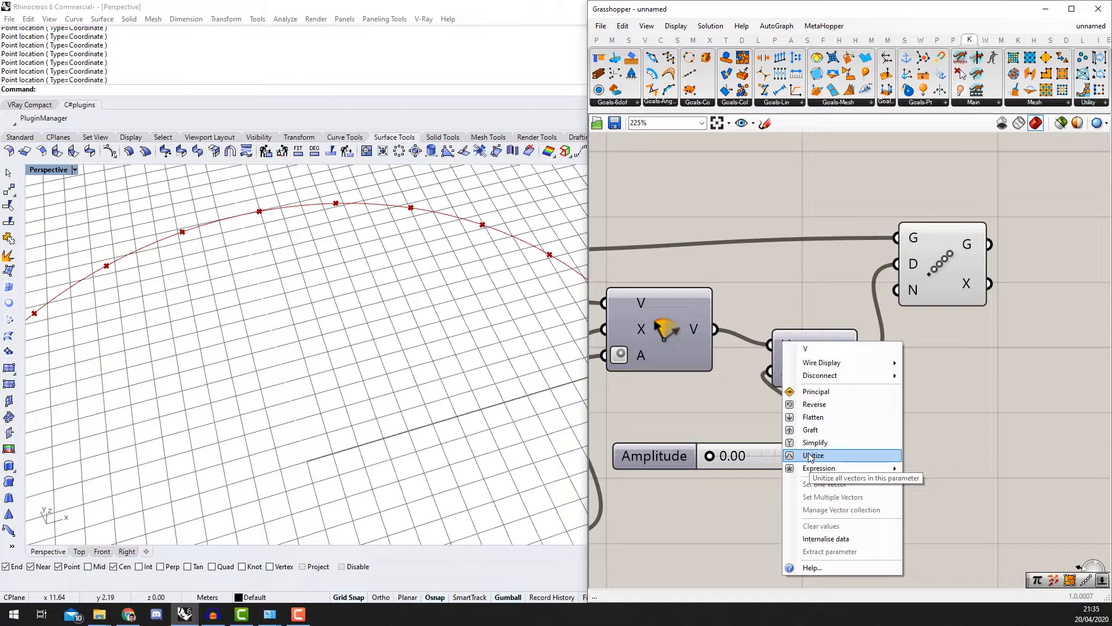
click(810, 456)
scroll(809, 453, down, 3)
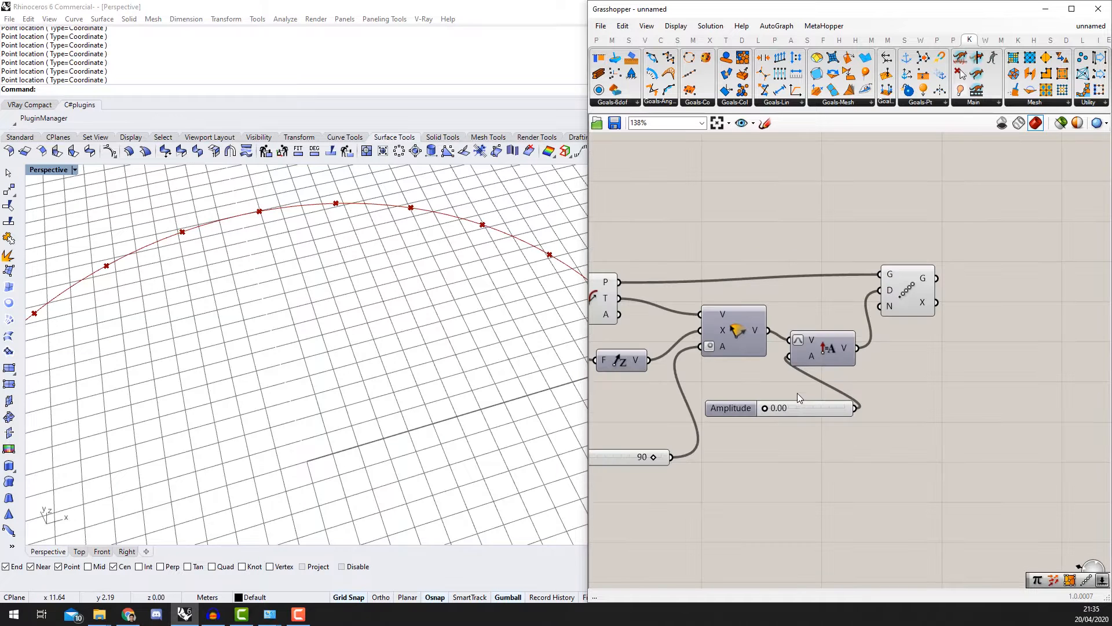
scroll(797, 394, up, 2)
scroll(701, 416, up, 2)
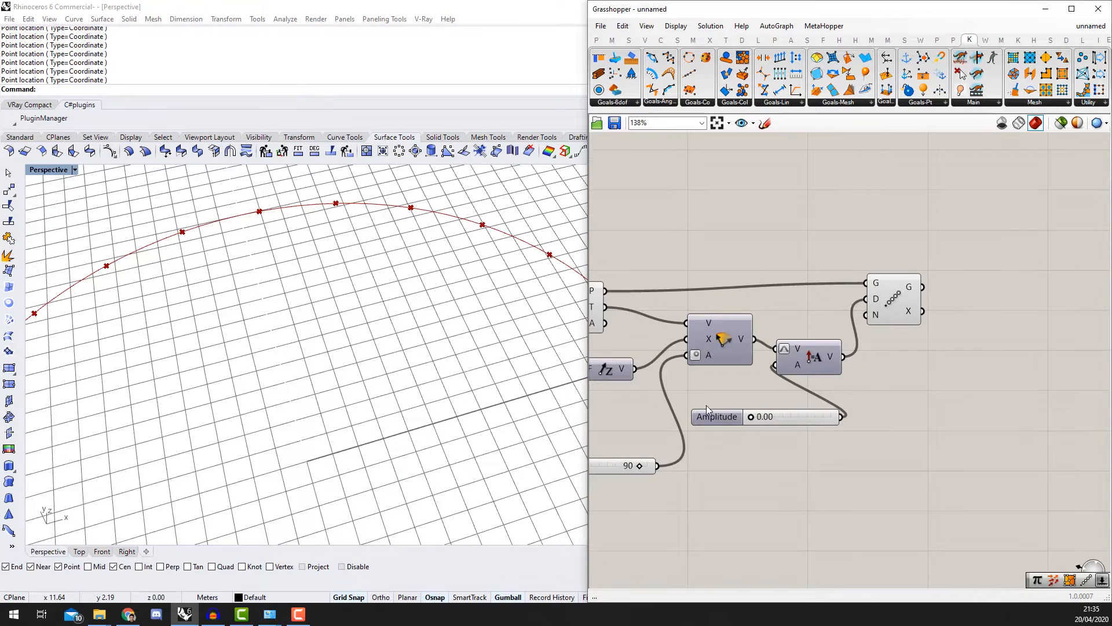
drag(757, 419, 798, 417)
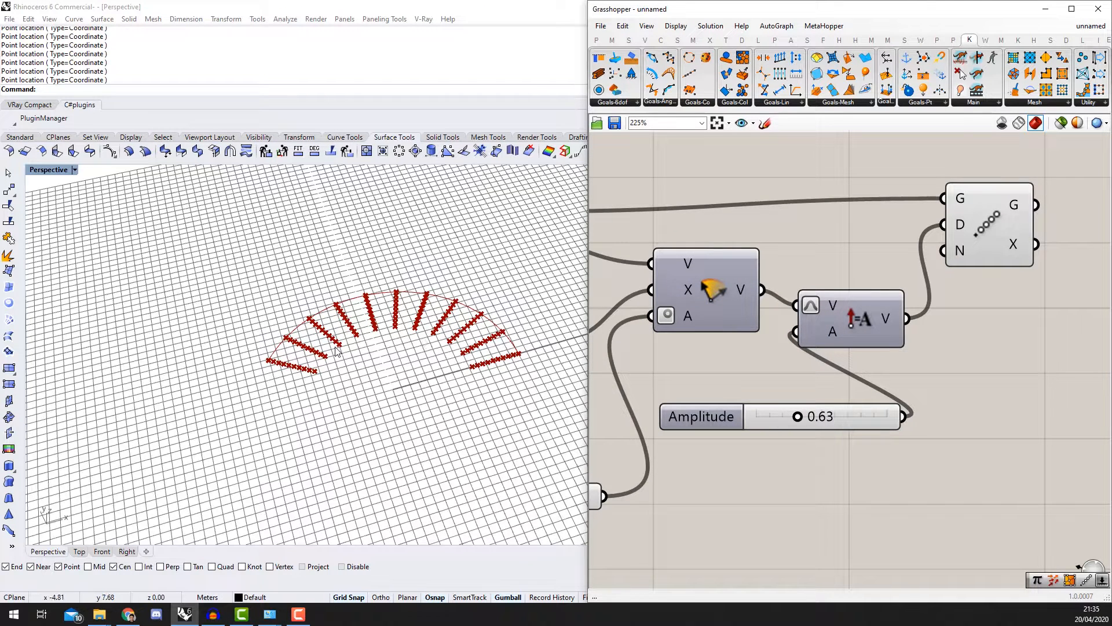
scroll(947, 308, down, 1)
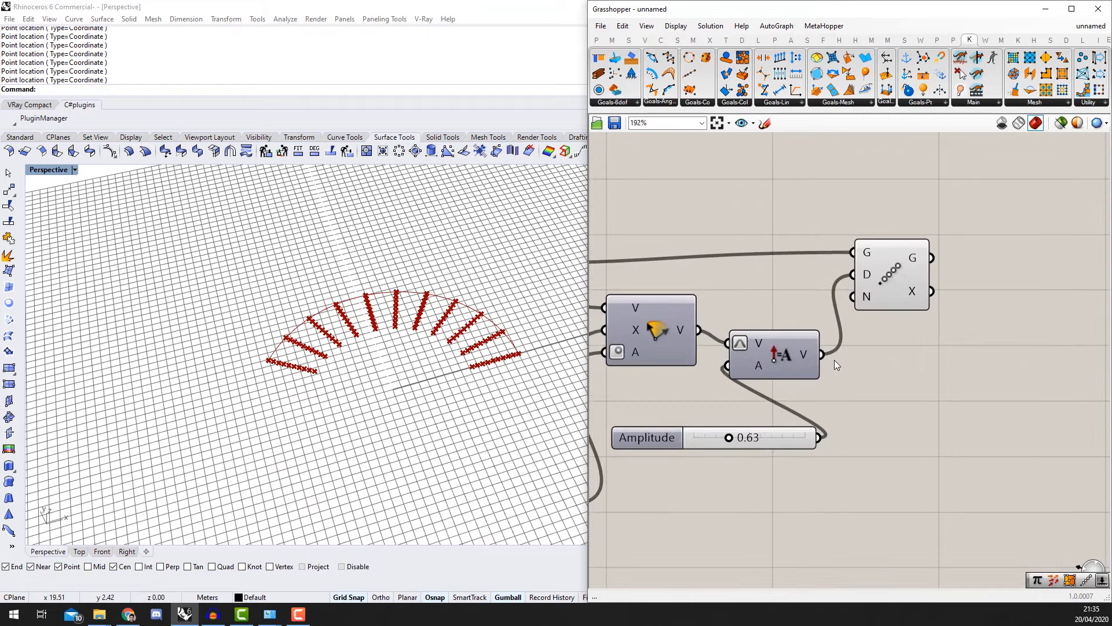
Step: Insert a Negative component between Amplitude's V output and Linear Array's D input to reverse the array direction
double_click(853, 377)
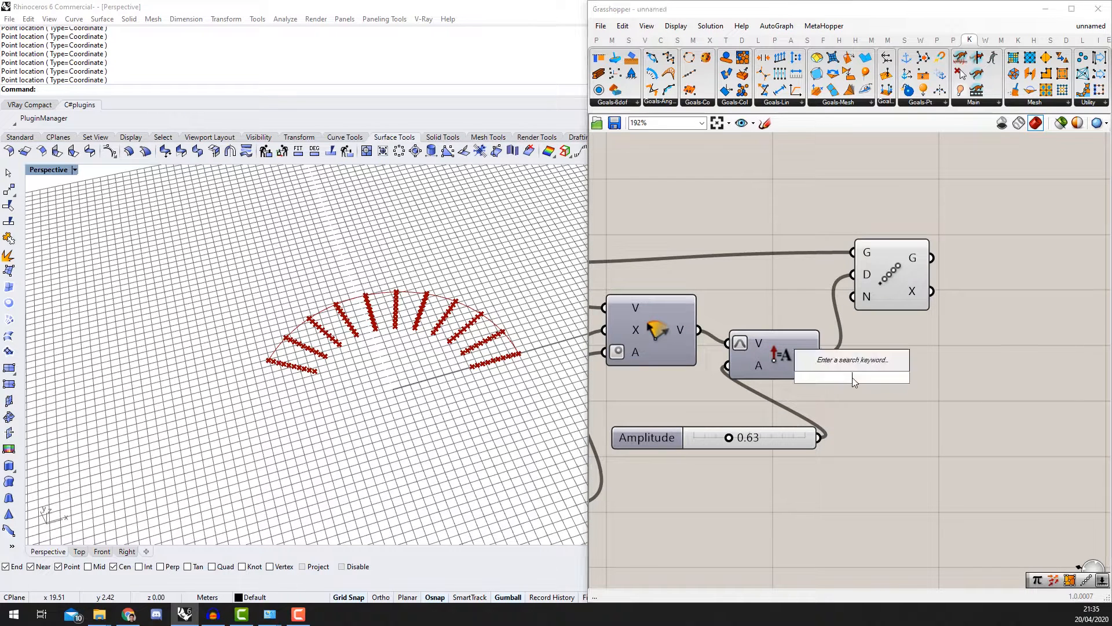
text(neg)
click(847, 370)
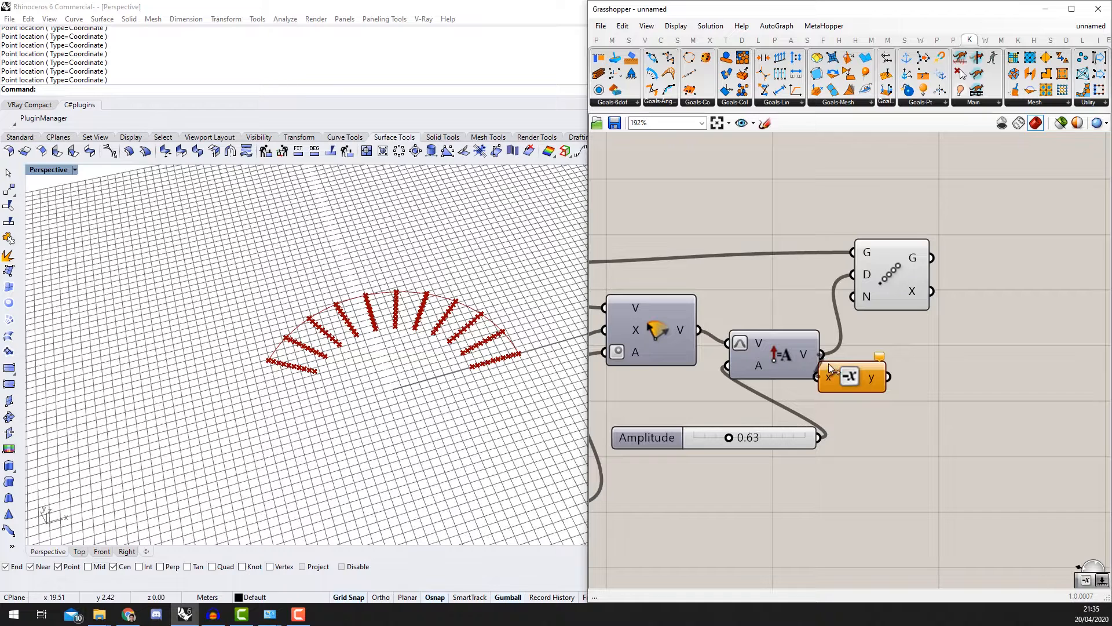
drag(867, 383, 960, 272)
scroll(869, 279, down, 2)
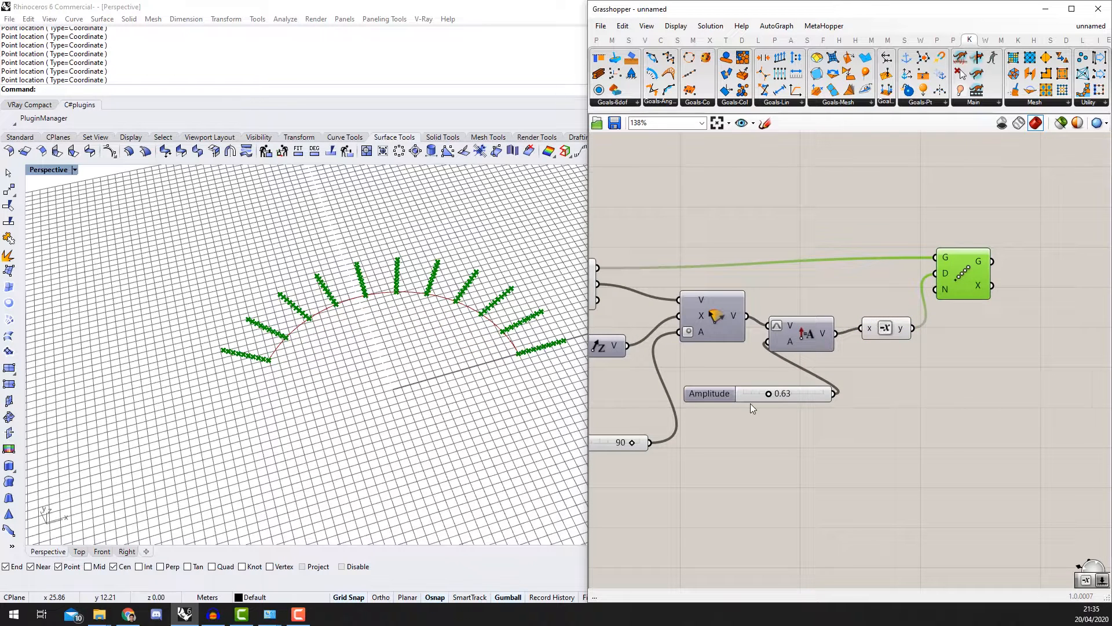
Step: Set the Amplitude slider to 1.06 to increase the spacing of the arrayed points
scroll(749, 403, up, 1)
drag(773, 392, 793, 393)
scroll(441, 325, down, 5)
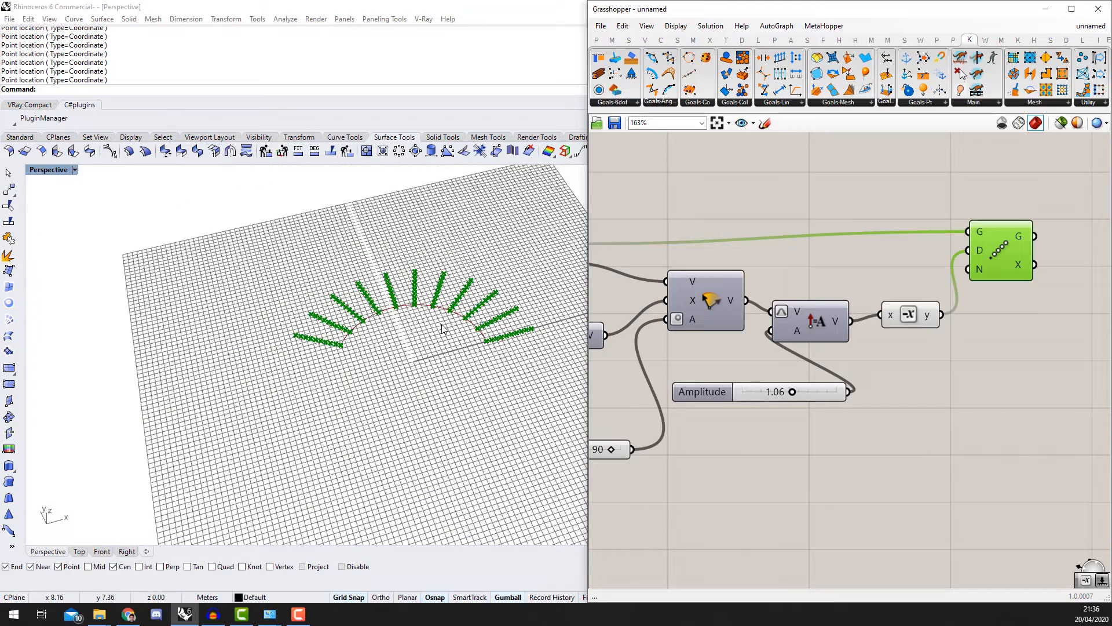
Step: Add a Mesh FromPoints component and connect Linear Array's G output to its P input
scroll(794, 366, down, 3)
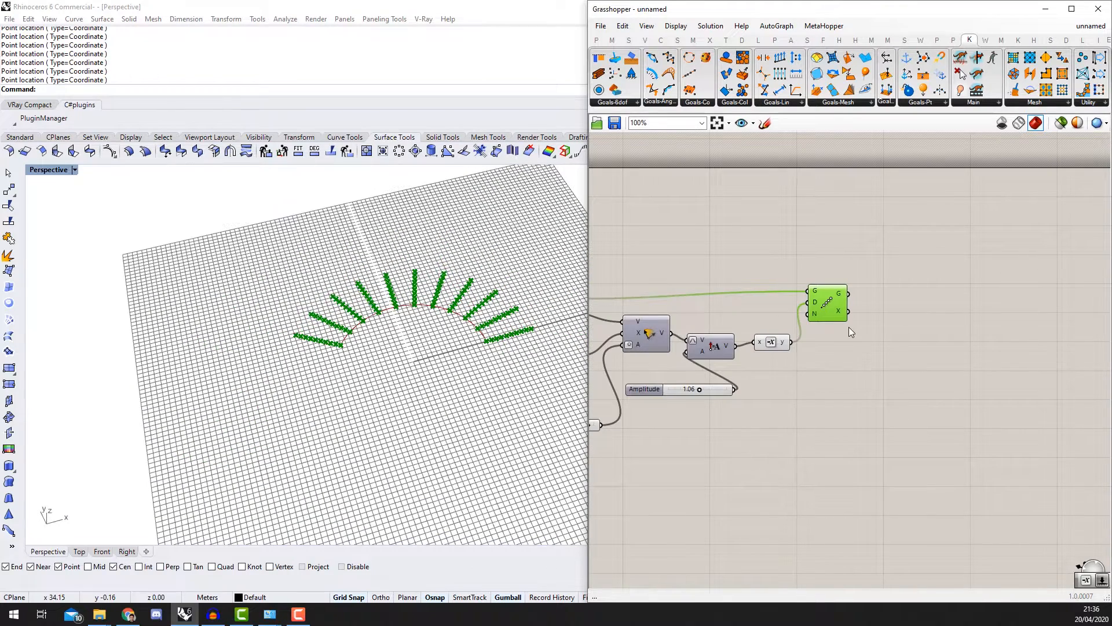
scroll(850, 327, down, 2)
right_drag(873, 329, 824, 357)
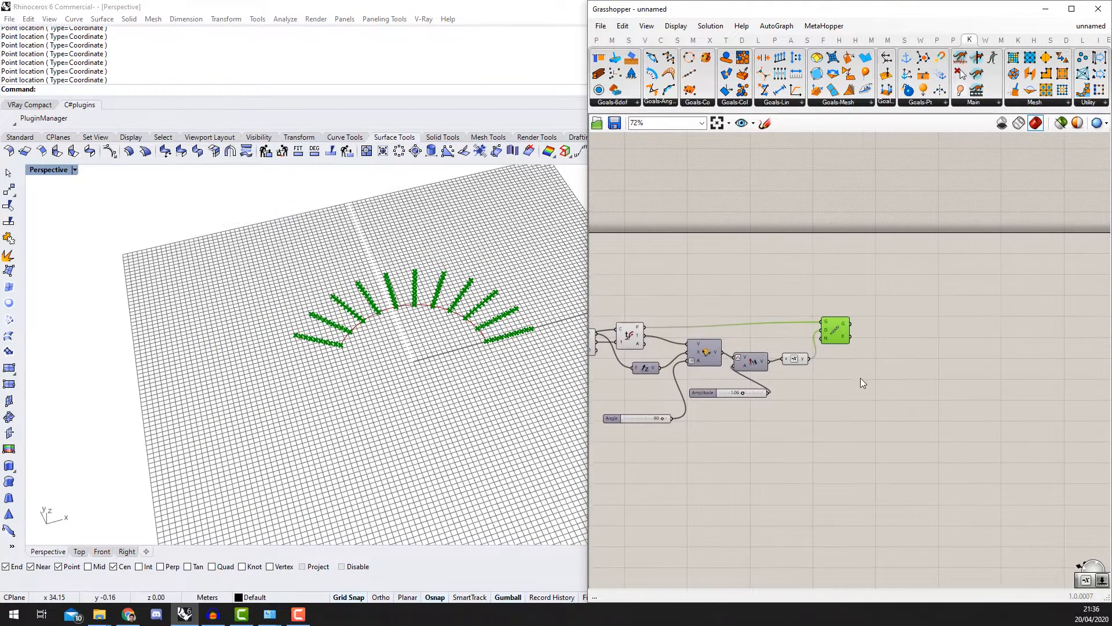
scroll(863, 371, up, 2)
double_click(868, 364)
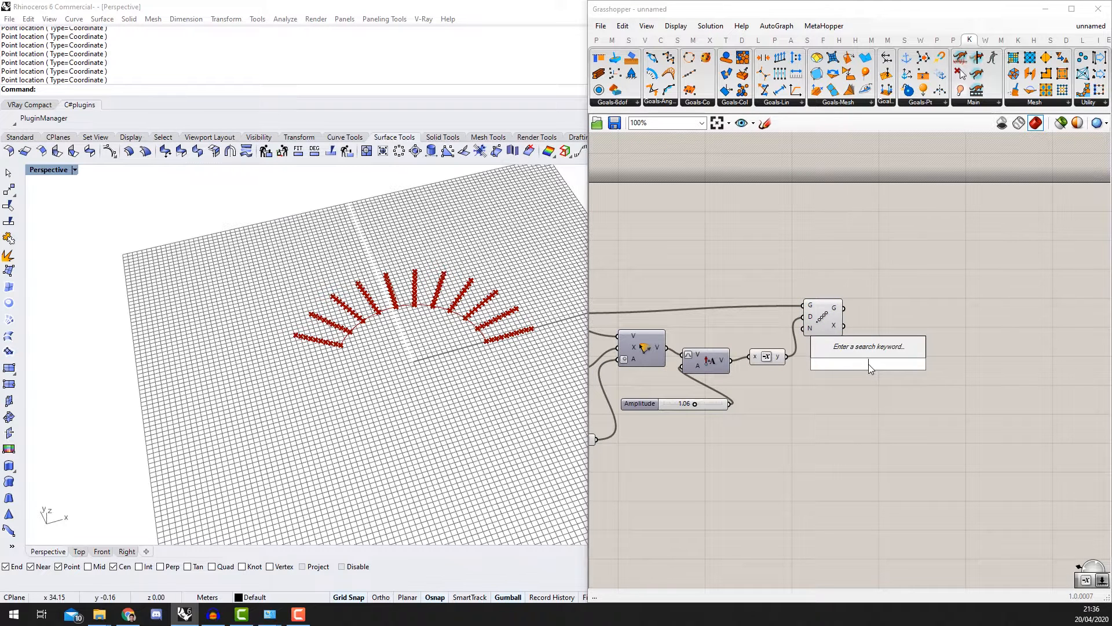
text(mesh frompo)
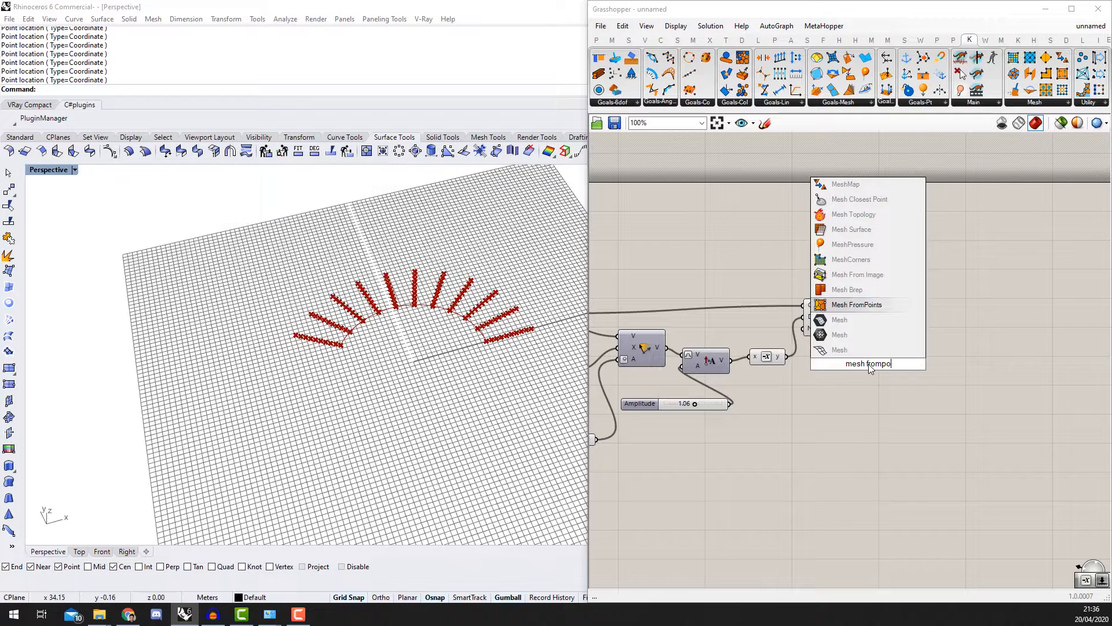
key(Return)
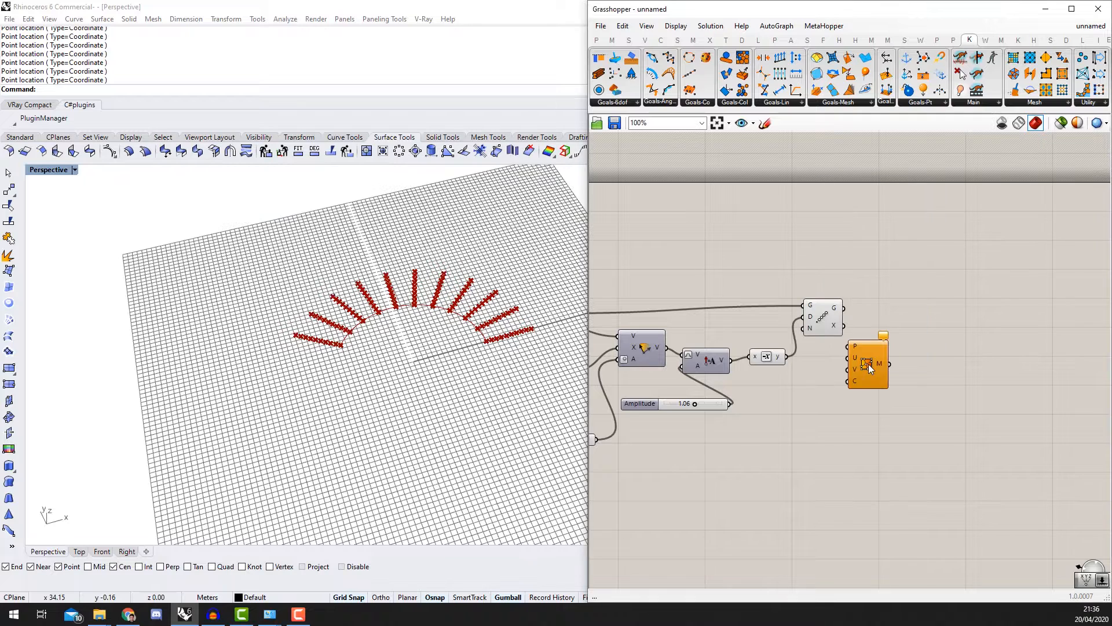
scroll(826, 303, up, 4)
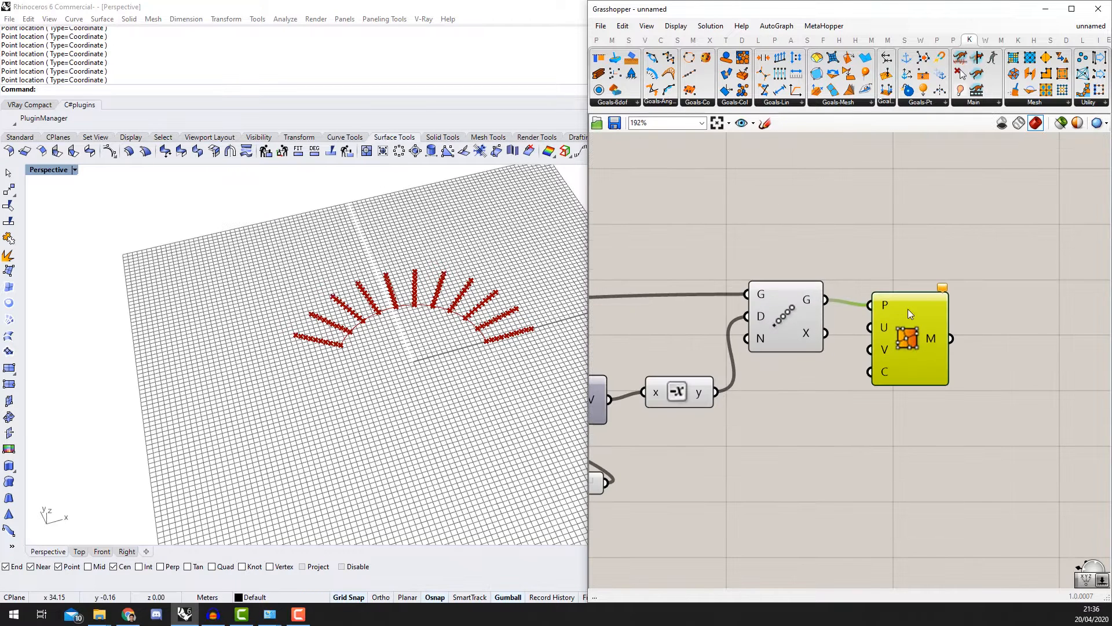
Step: Flatten the P input of Mesh FromPoints and move the component farther from Linear Array
right_click(878, 304)
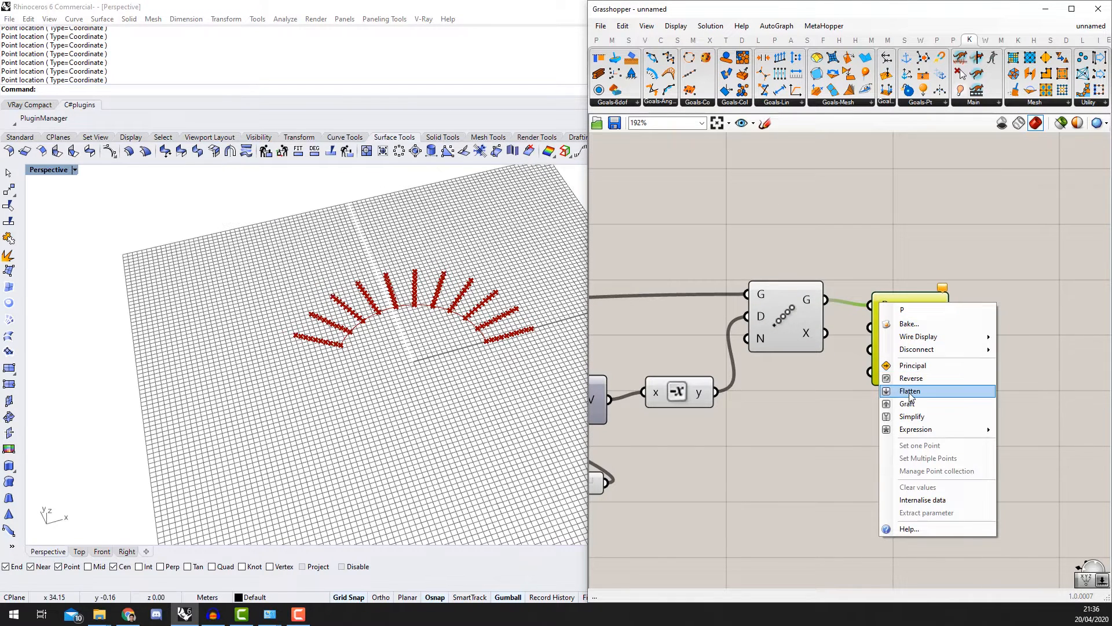
click(907, 390)
drag(933, 345, 996, 332)
scroll(960, 314, down, 2)
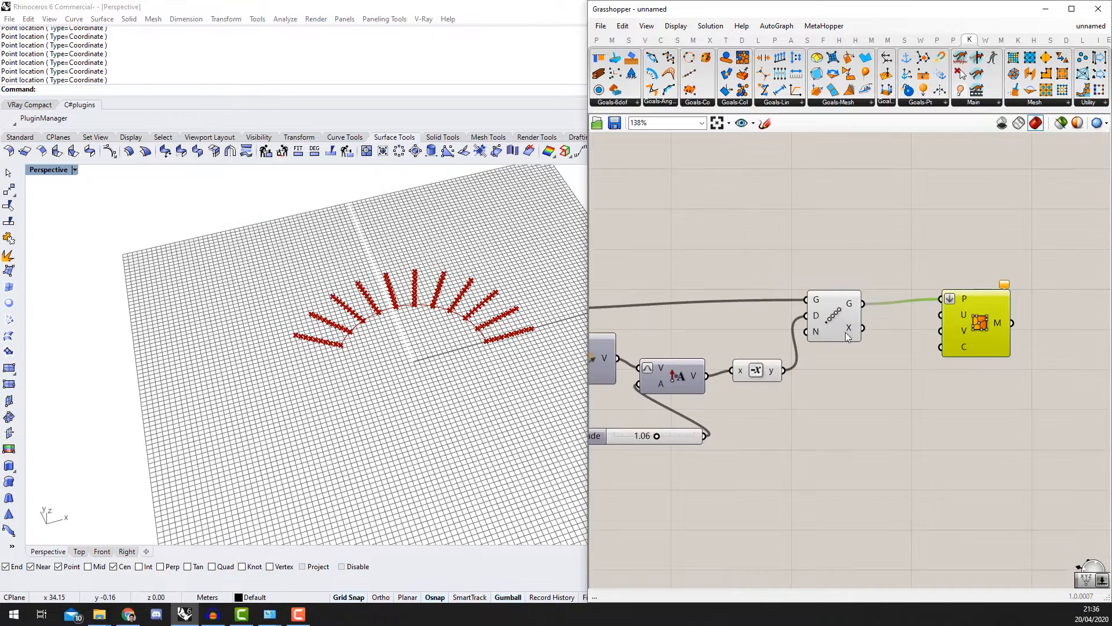
Step: Add a 0 to 50 number slider and connect it to the Range component's N input
scroll(540, 347, up, 3)
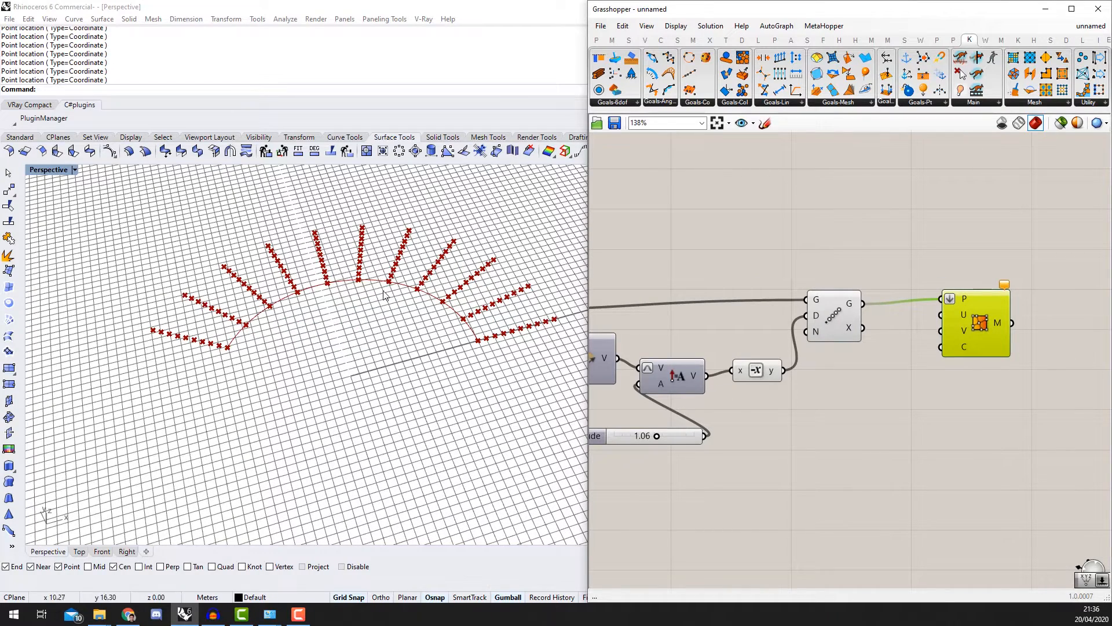
scroll(934, 374, down, 4)
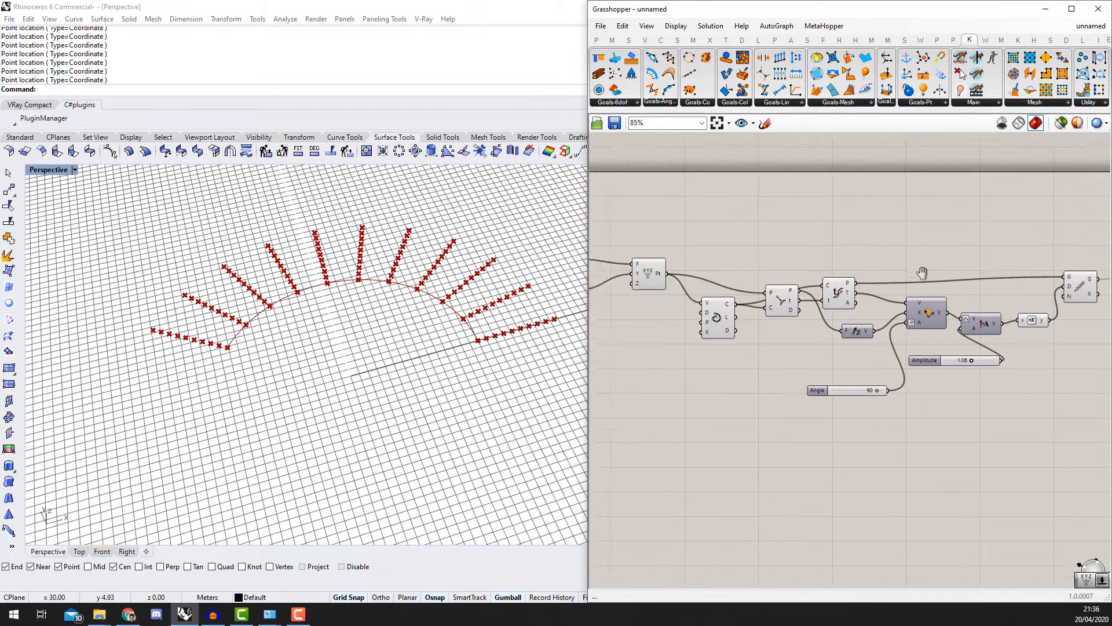
scroll(1003, 285, up, 7)
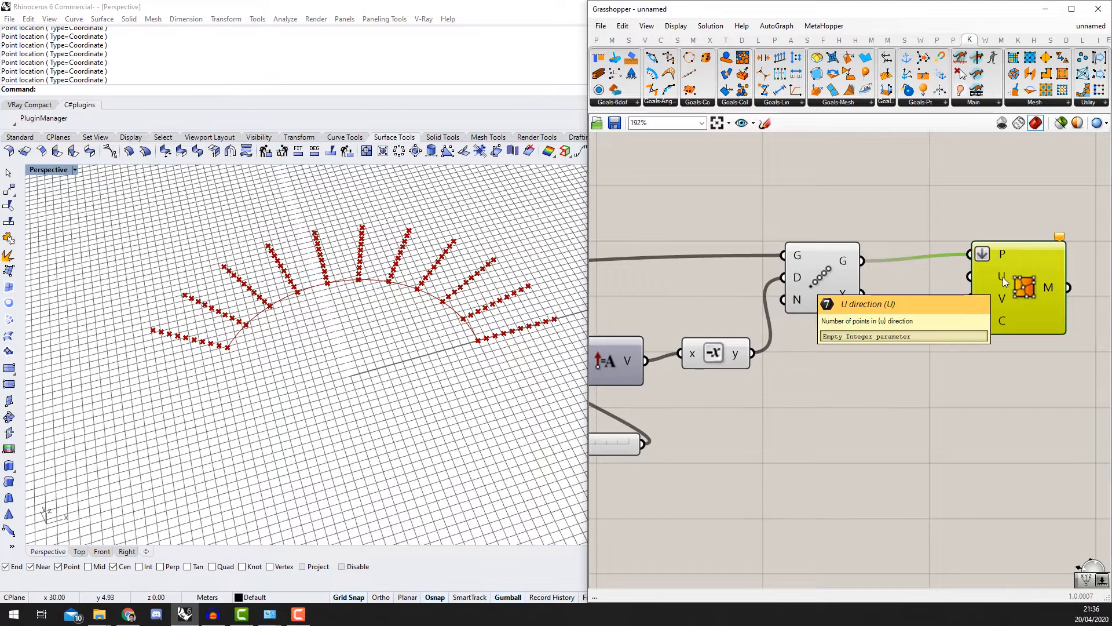
scroll(1003, 277, down, 3)
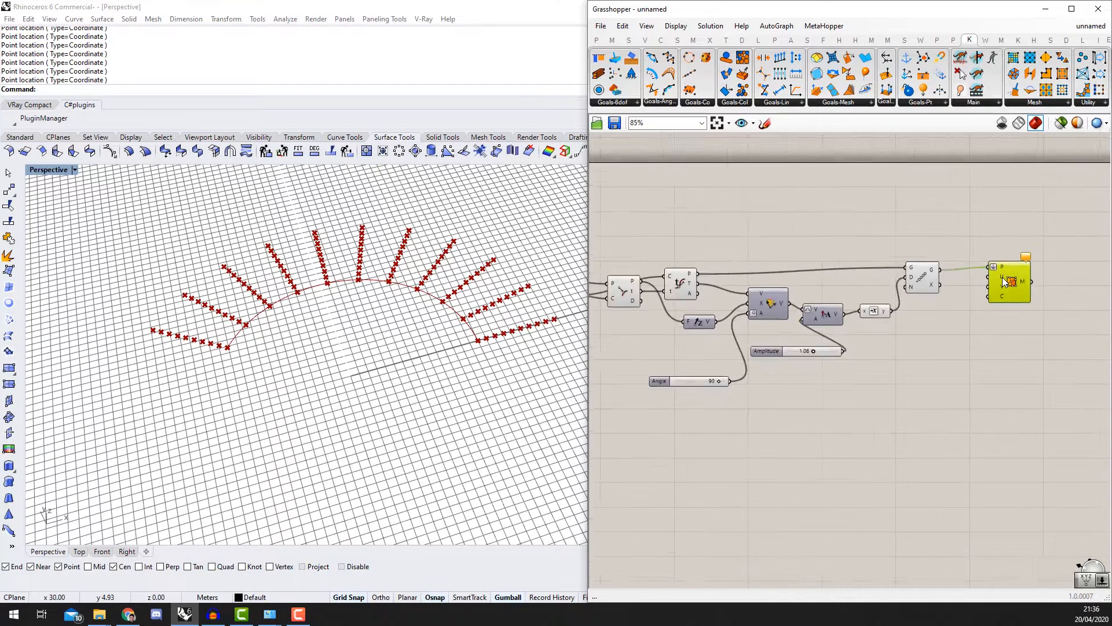
right_drag(842, 287, 918, 284)
right_drag(656, 261, 709, 257)
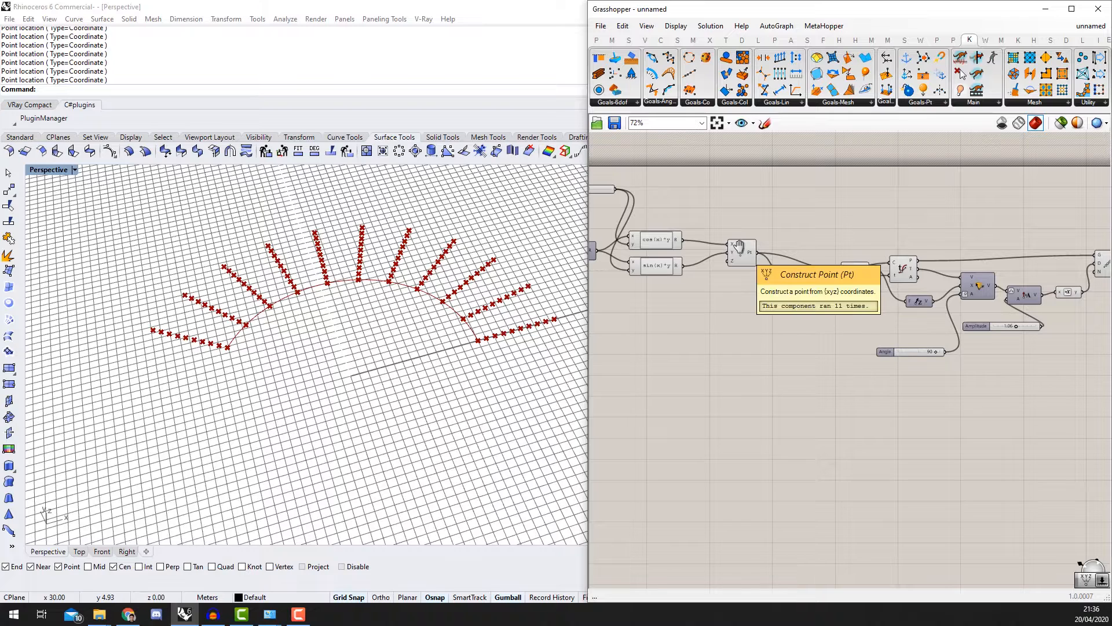
right_drag(715, 259, 916, 237)
scroll(779, 236, up, 5)
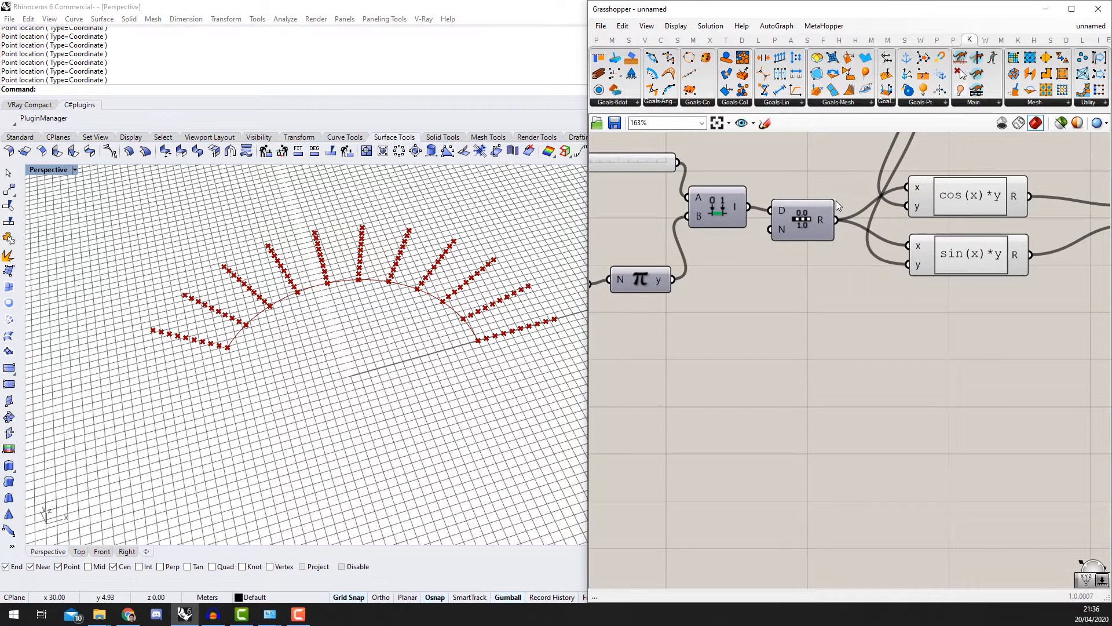
double_click(773, 336)
text(0<50)
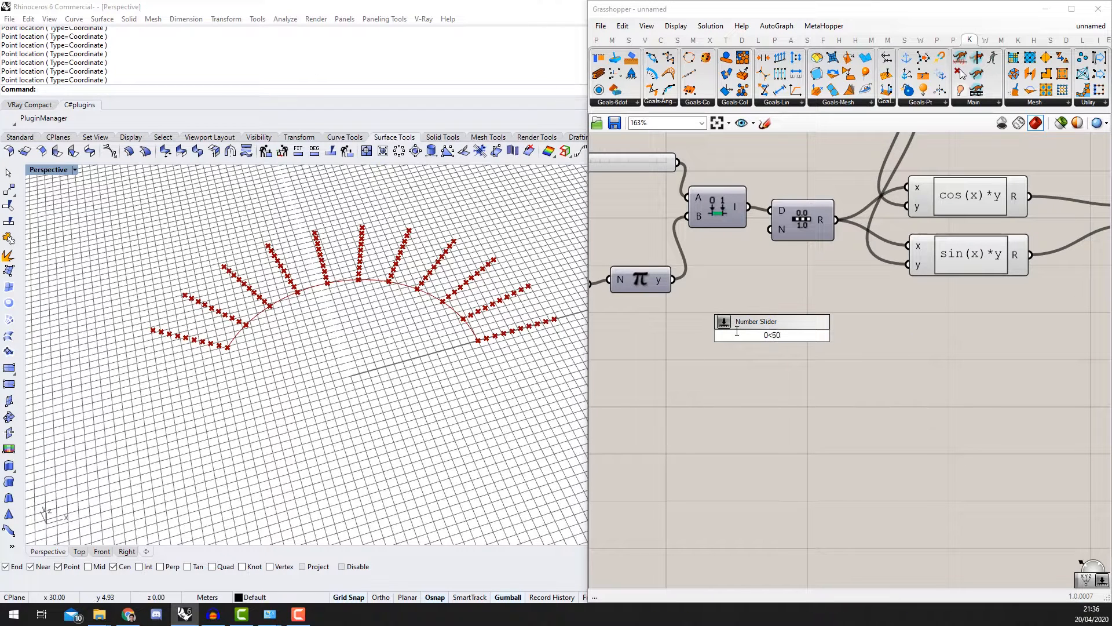
key(Return)
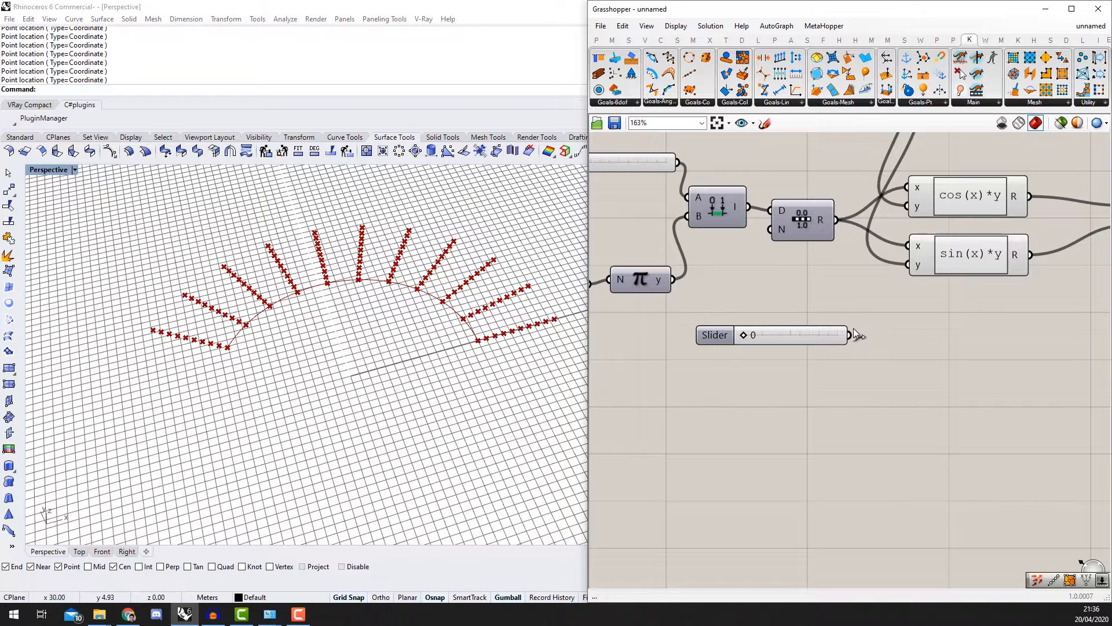
drag(850, 335, 770, 229)
Step: Set the Steps slider to 28 to increase the number of points along the arc
scroll(773, 313, up, 2)
drag(734, 343, 808, 343)
scroll(839, 338, down, 4)
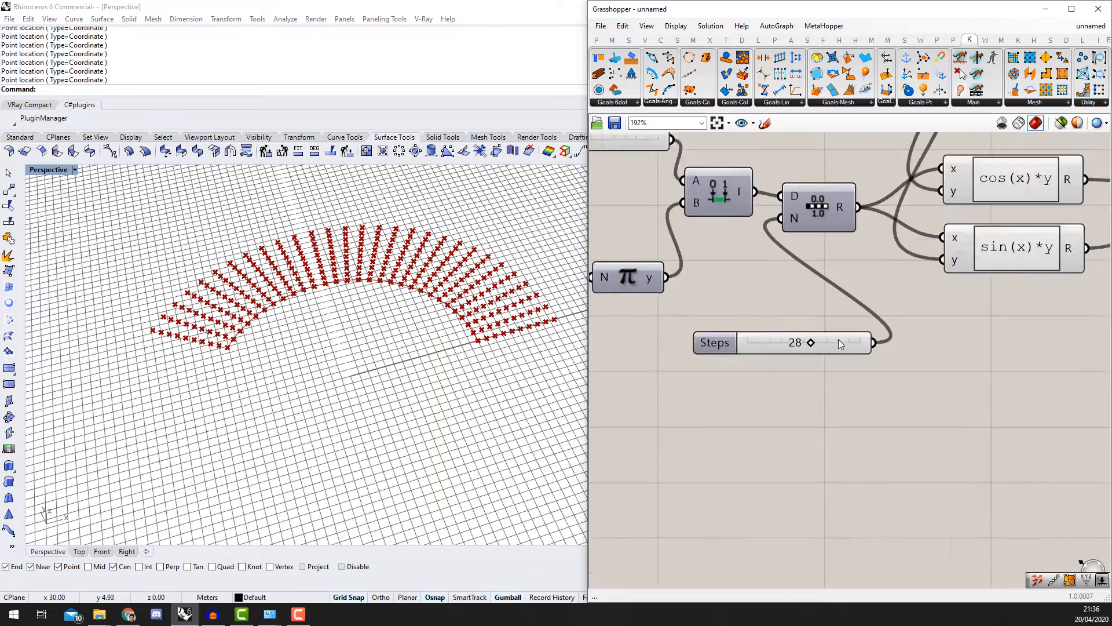
Step: Connect the Steps slider to Mesh FromPoints' U input and apply an expression based on x to that input
scroll(807, 357, down, 4)
scroll(993, 356, up, 7)
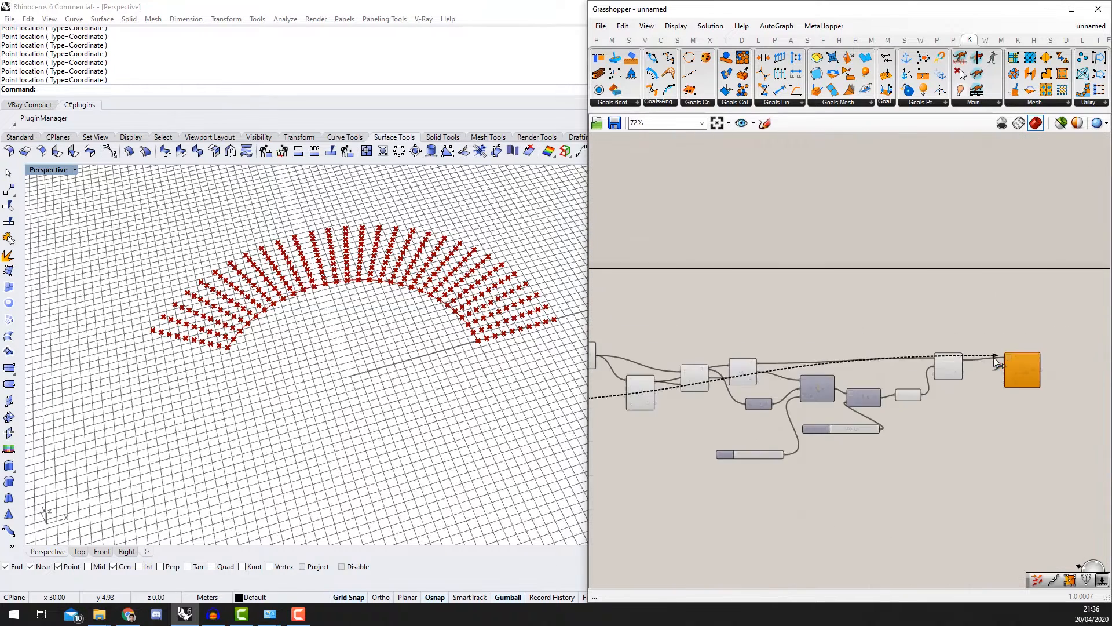
right_drag(956, 368, 899, 377)
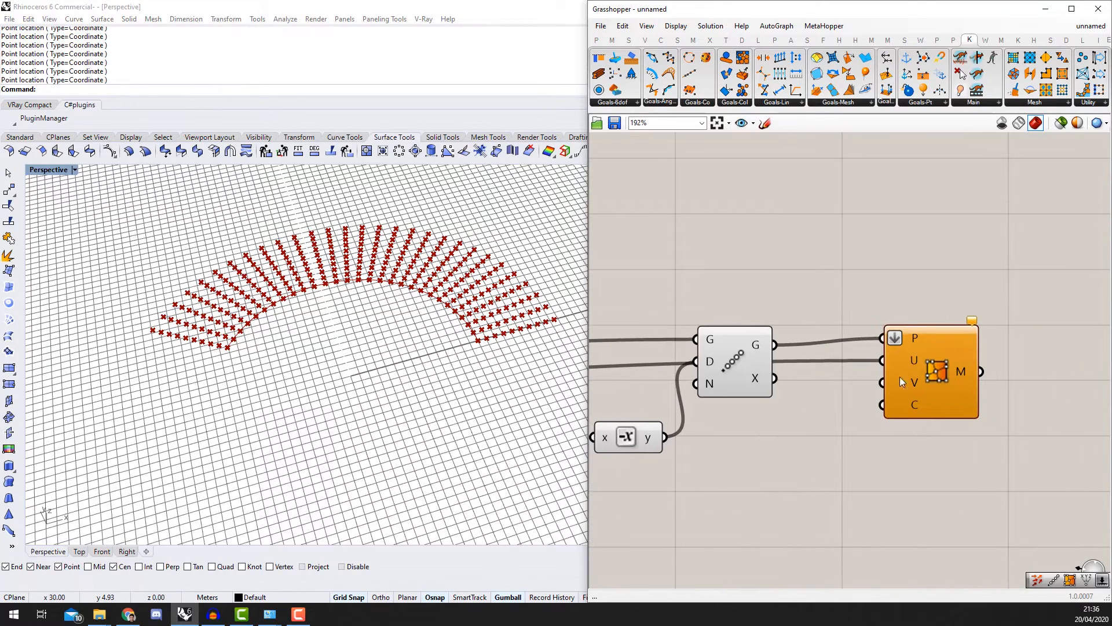
right_click(899, 358)
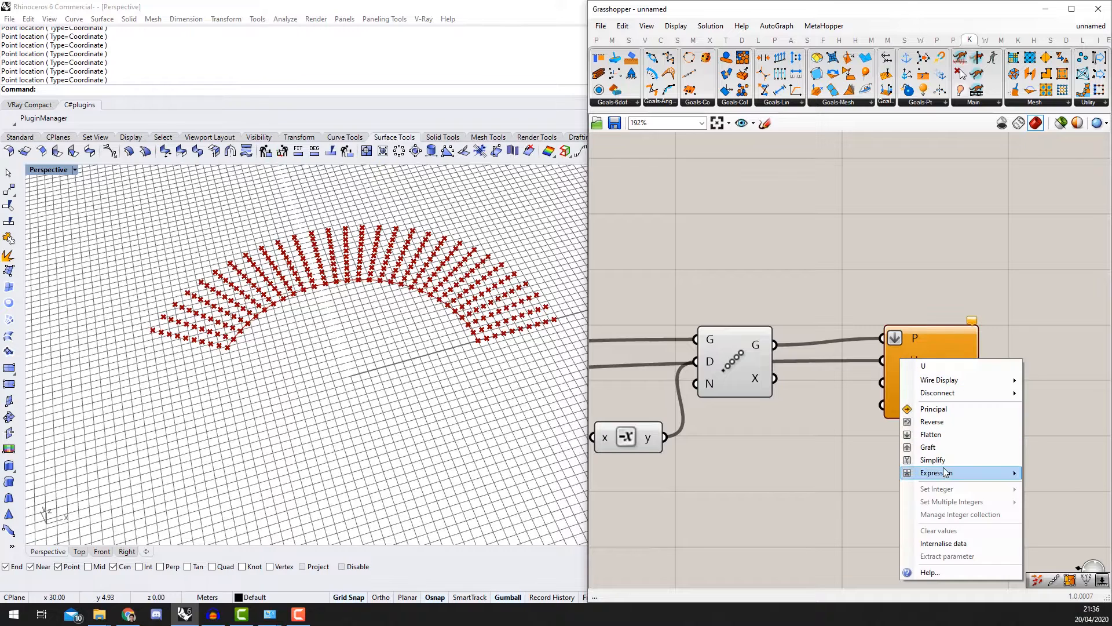
mouse_move(945, 473)
click(828, 489)
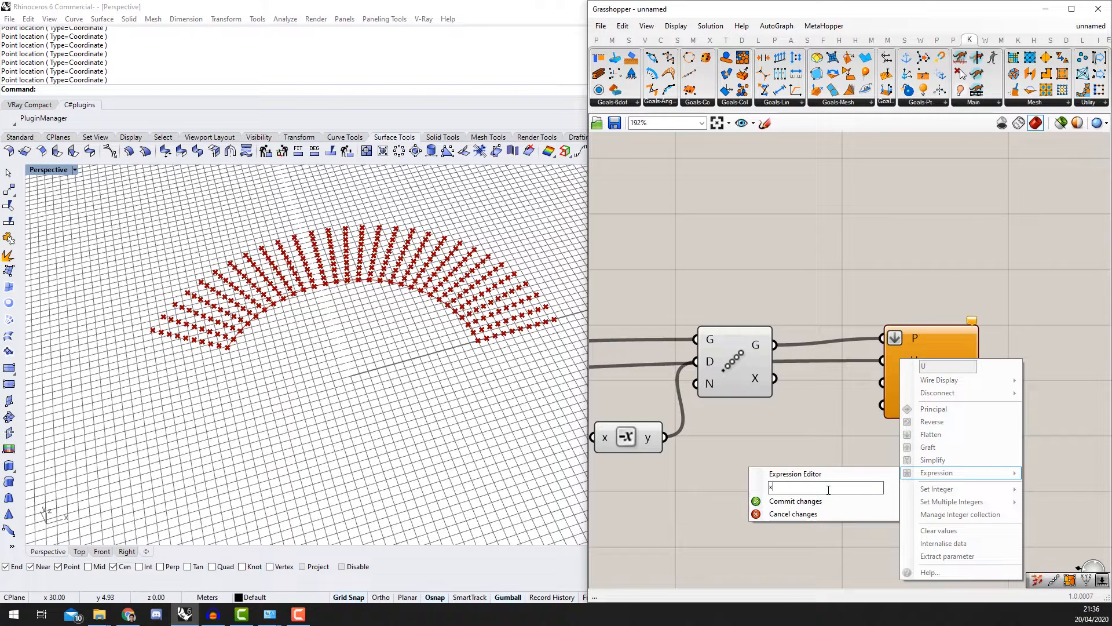
click(796, 502)
Step: Add a number slider with the value 10 and connect it to Linear Array's N input
scroll(799, 460, down, 3)
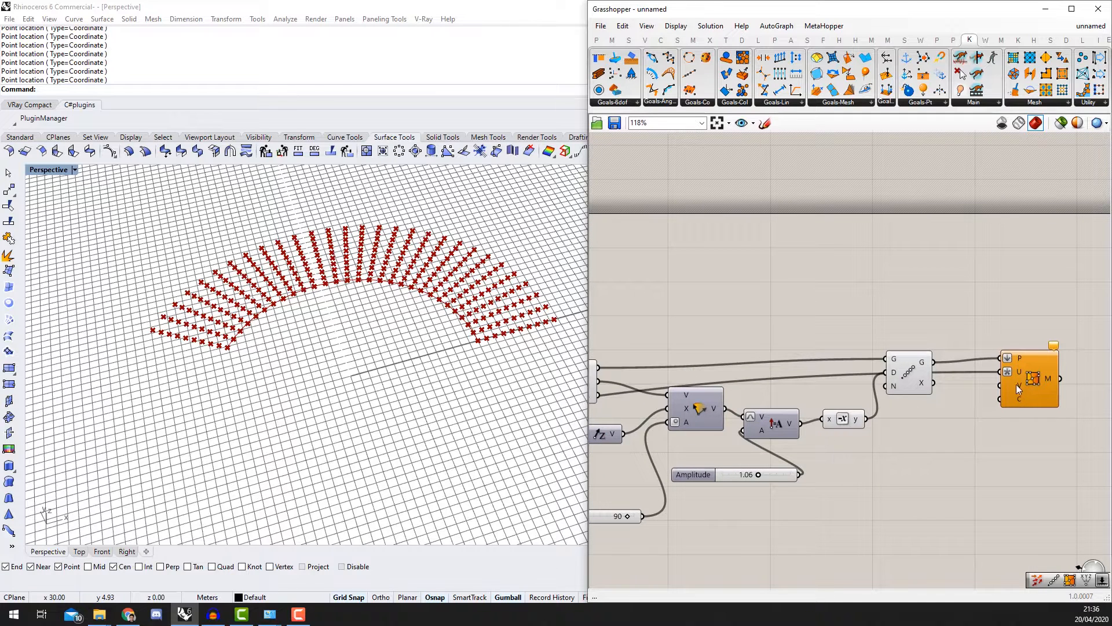
scroll(950, 377, down, 2)
scroll(887, 367, up, 3)
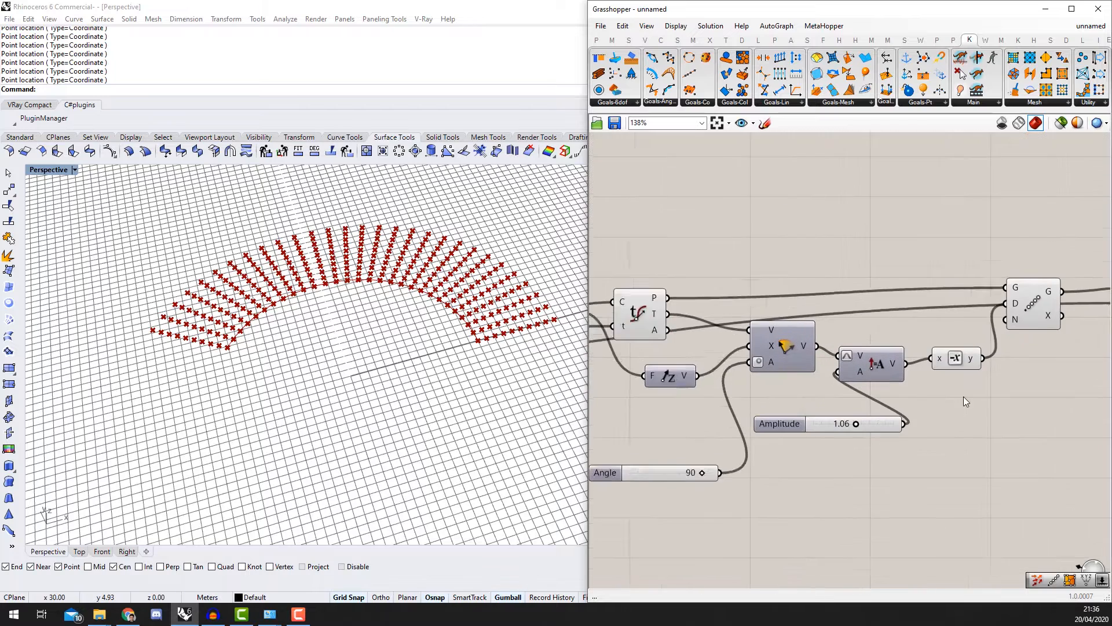
scroll(951, 373, down, 2)
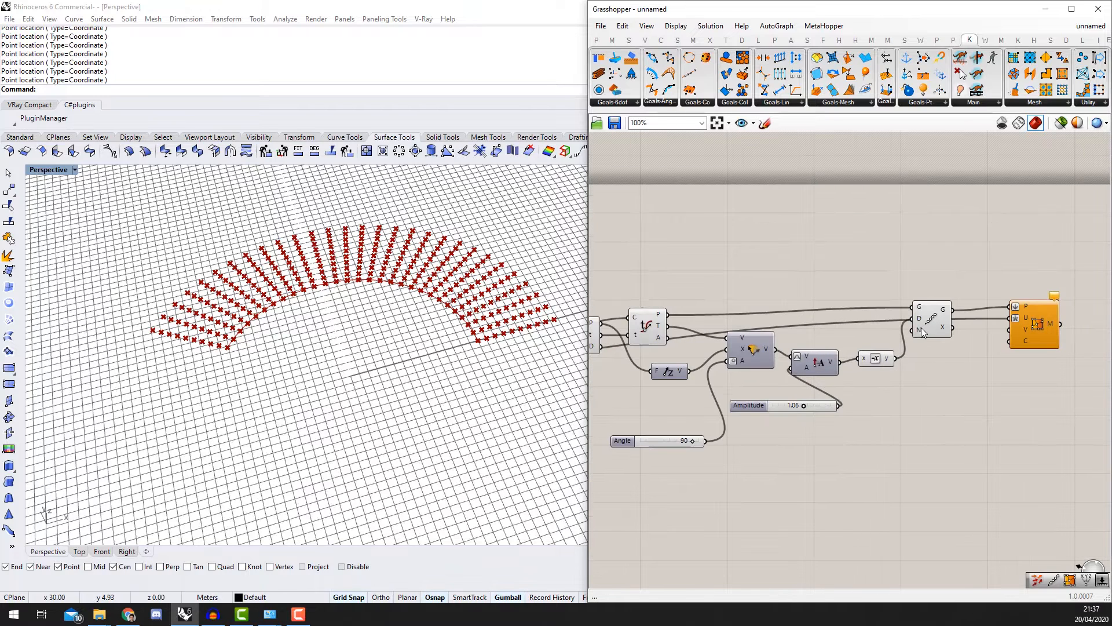
click(943, 318)
scroll(791, 420, up, 2)
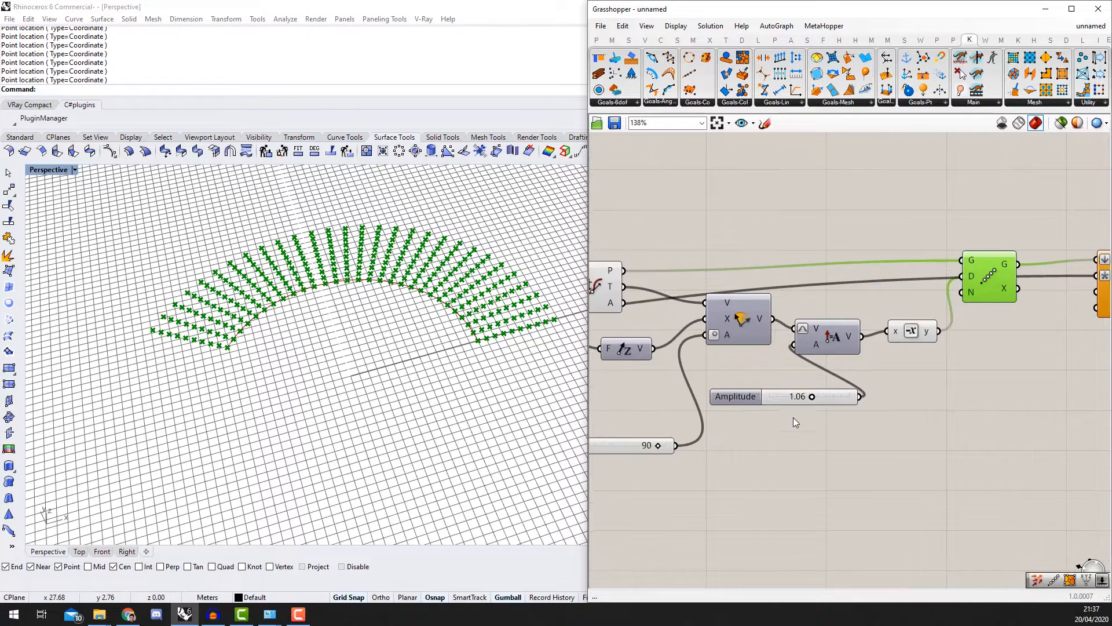
click(870, 497)
double_click(870, 497)
text(slider)
key(Return)
scroll(904, 487, up, 2)
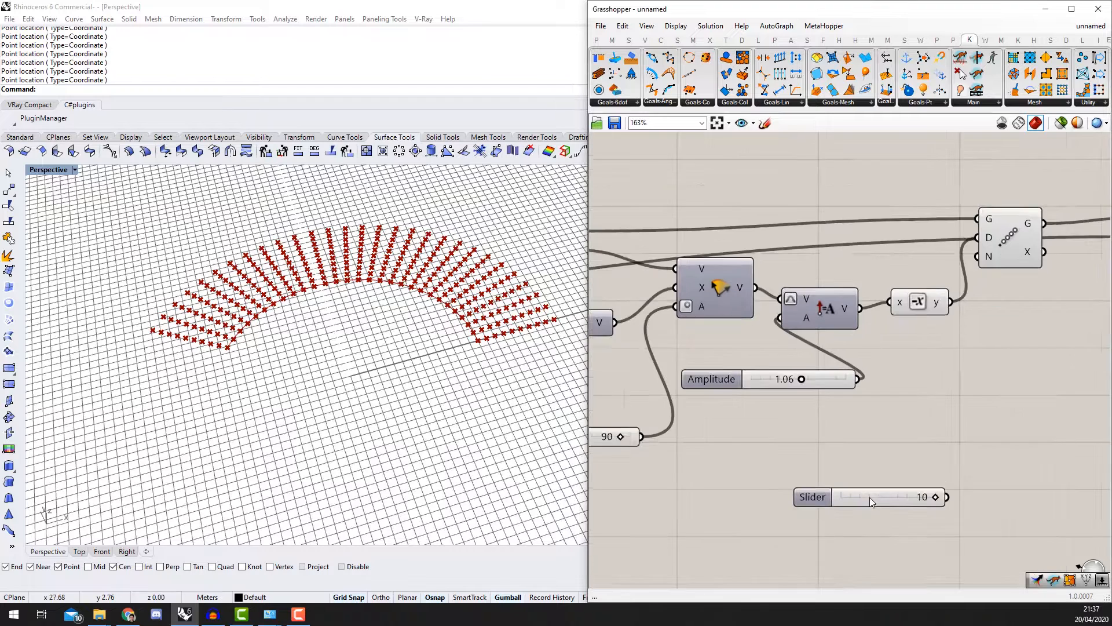
drag(929, 492, 967, 210)
Step: Connect the Count slider to Mesh FromPoints' V input as well, and move the slider up next to Linear Array
scroll(966, 209, down, 2)
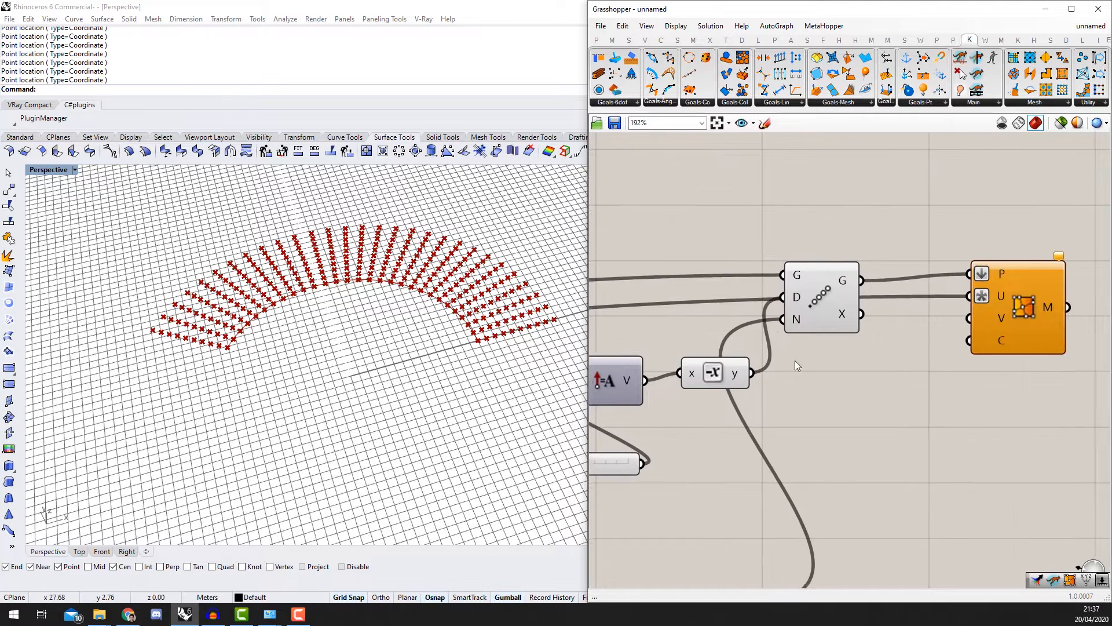
drag(819, 479, 1002, 336)
click(746, 525)
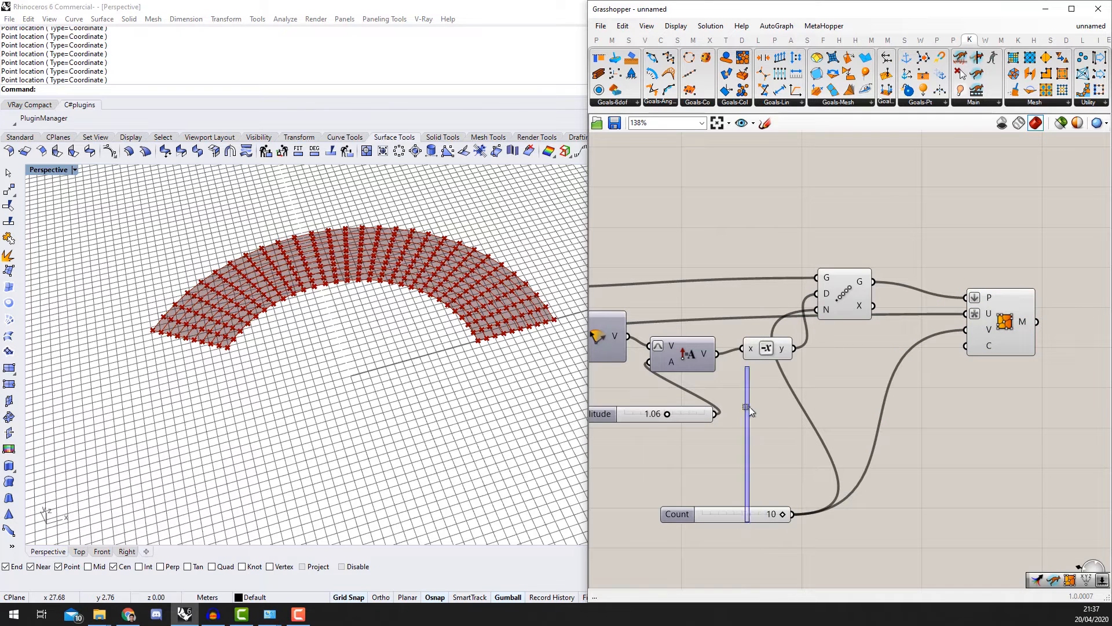
drag(733, 521, 735, 280)
scroll(805, 455, up, 1)
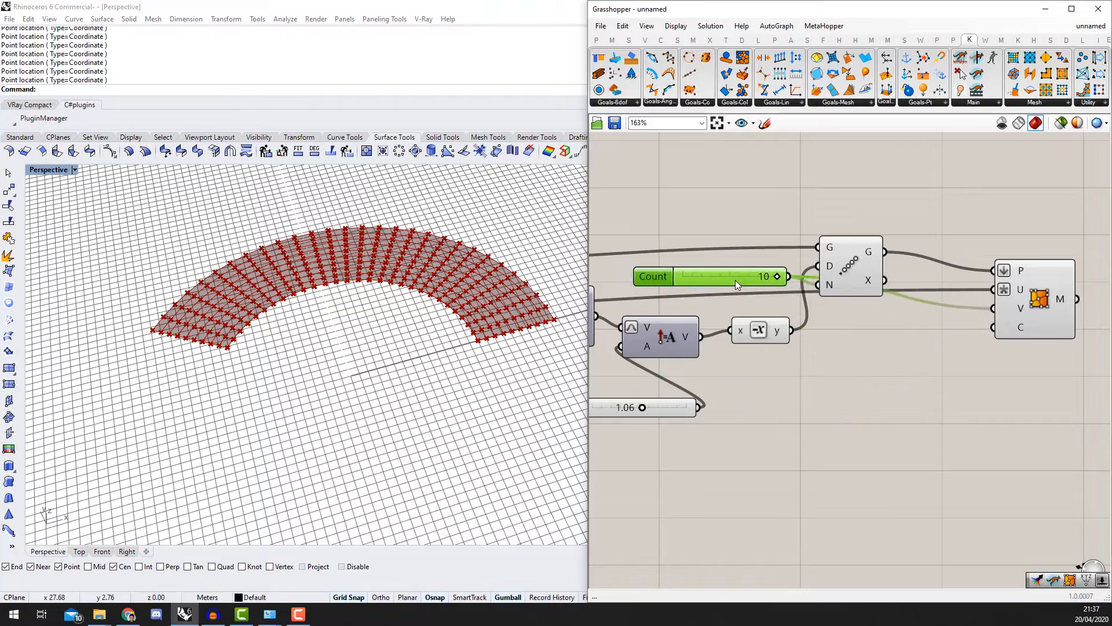
scroll(624, 272, down, 1)
Step: Select all components before Mesh FromPoints and turn off their preview, leaving only the mesh displayed
right_drag(266, 287, 267, 270)
scroll(267, 270, up, 2)
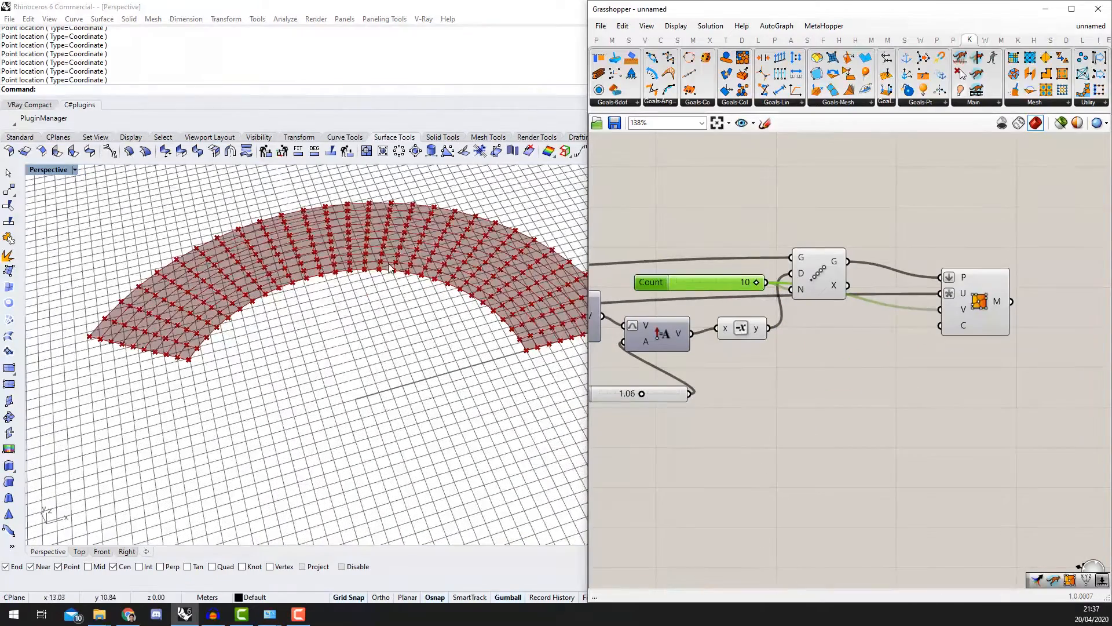
scroll(951, 371, down, 6)
scroll(1014, 396, down, 4)
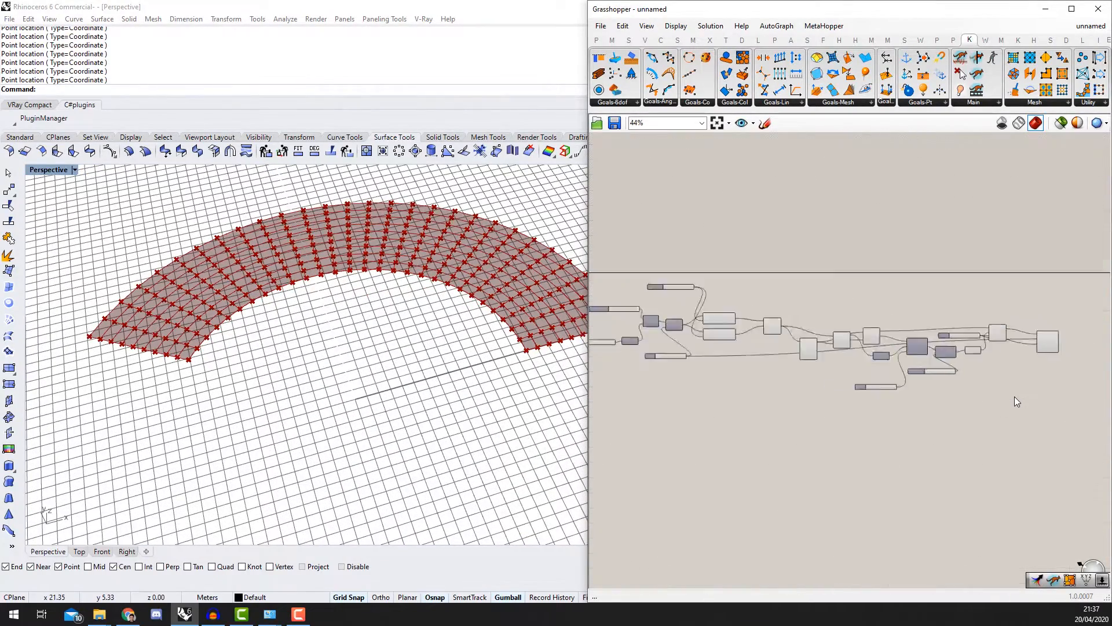
drag(1017, 403, 772, 301)
middle_click(976, 382)
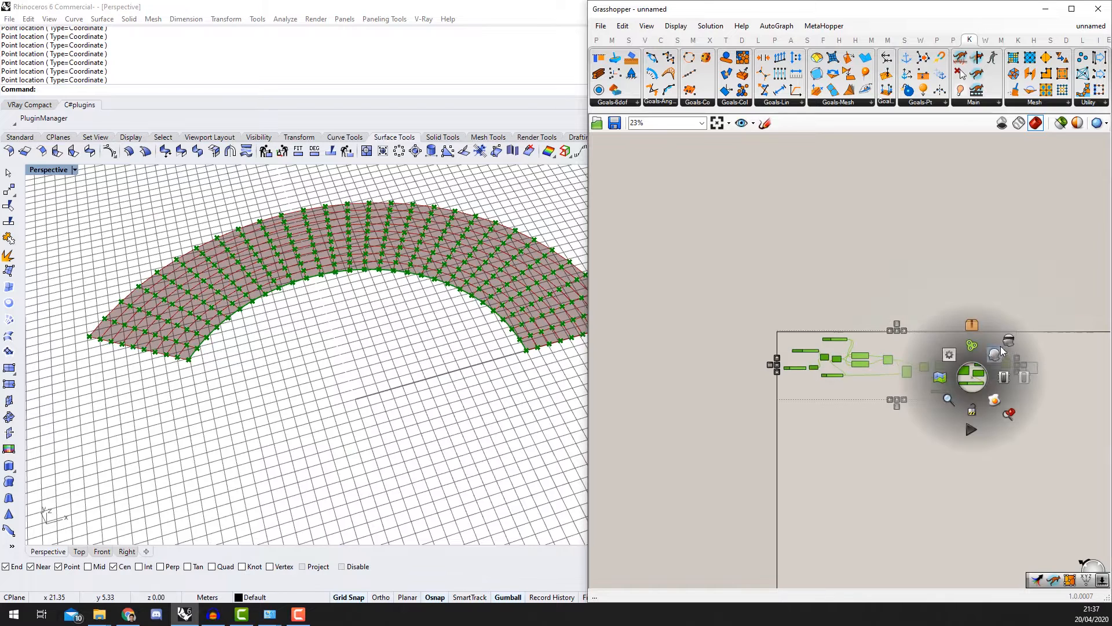
scroll(1003, 377, up, 5)
click(1007, 397)
scroll(987, 451, up, 1)
Step: Add a Bifocals component below the definition to label all components with their names
double_click(987, 450)
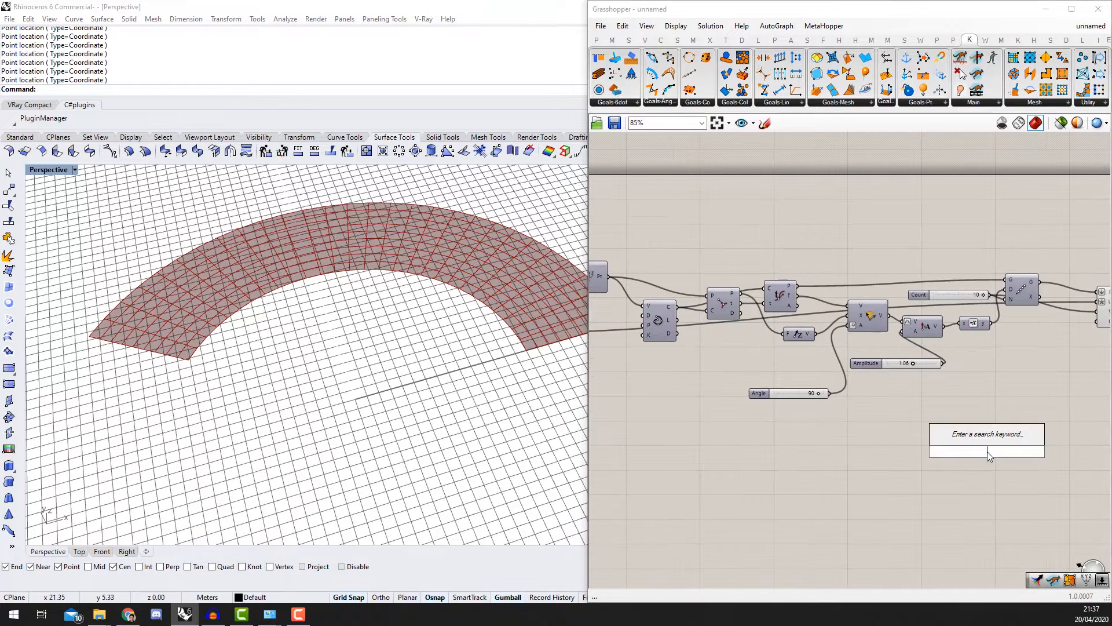
text(bifoc)
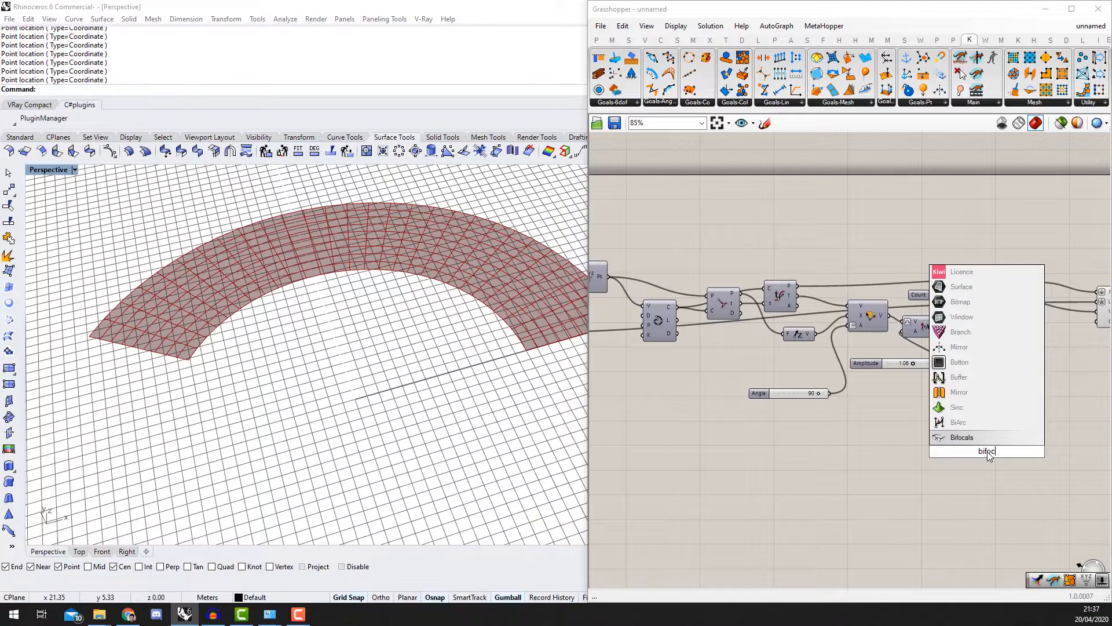
key(Return)
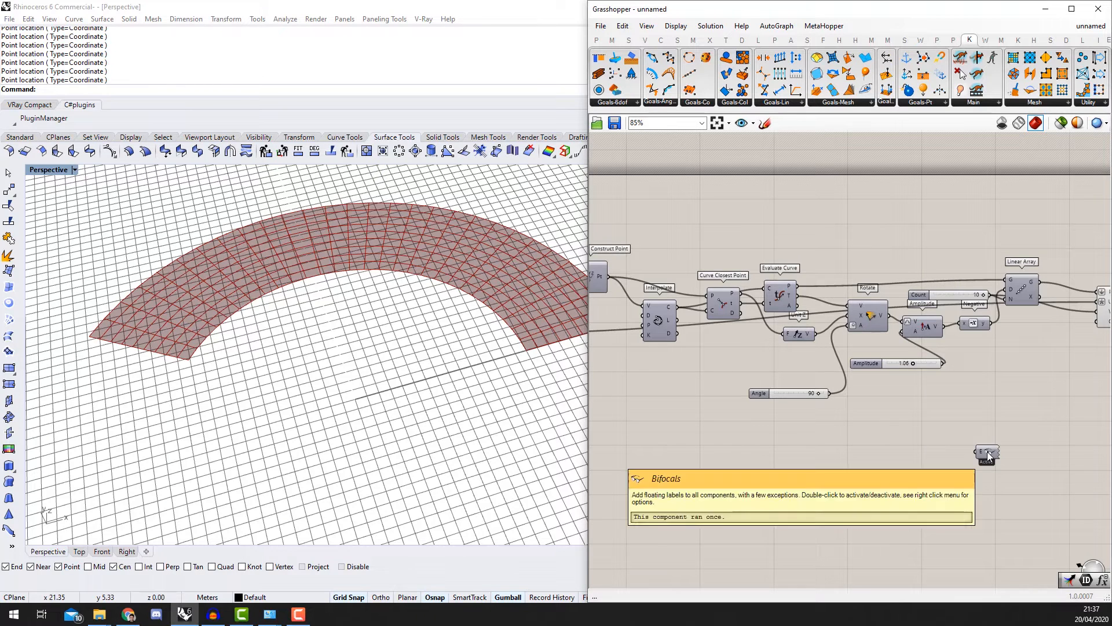
Step: Move the Bifocals component to the start of the definition, onto the empty canvas below the domain and factor sliders
scroll(992, 413, down, 2)
scroll(992, 409, down, 2)
drag(992, 410, 795, 407)
scroll(795, 314, up, 6)
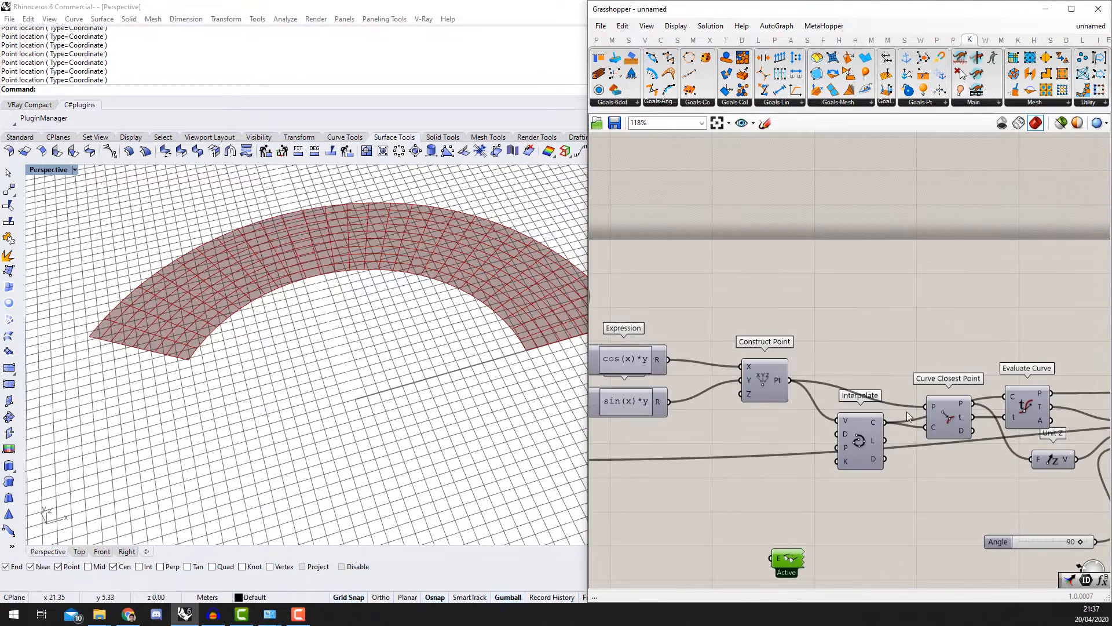
scroll(793, 402, down, 3)
scroll(794, 402, up, 1)
right_drag(794, 403, 1029, 362)
click(701, 323)
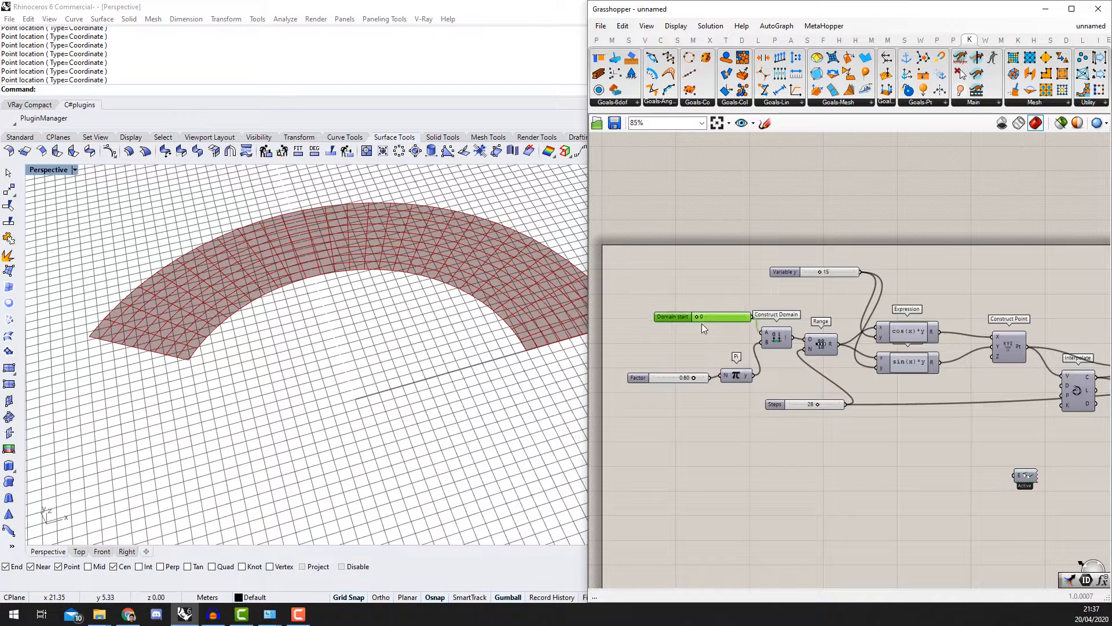
drag(1038, 478, 701, 557)
scroll(979, 465, down, 2)
scroll(786, 500, up, 2)
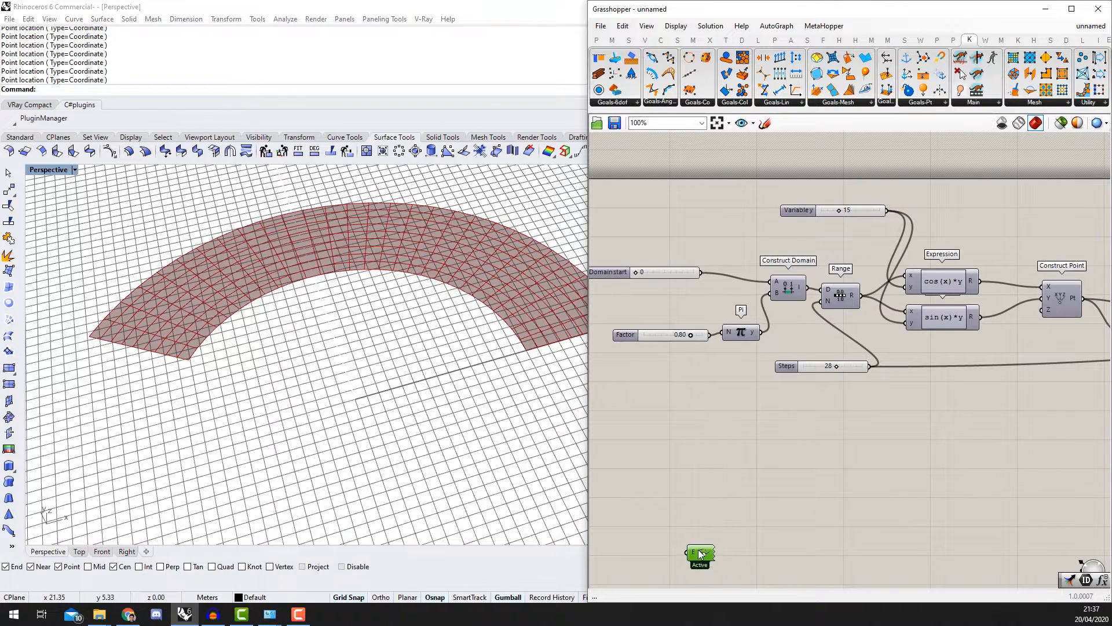
Step: Review the labelled definition from the domain sliders through Linear Array to Mesh FromPoints
scroll(652, 377, down, 4)
scroll(869, 371, up, 4)
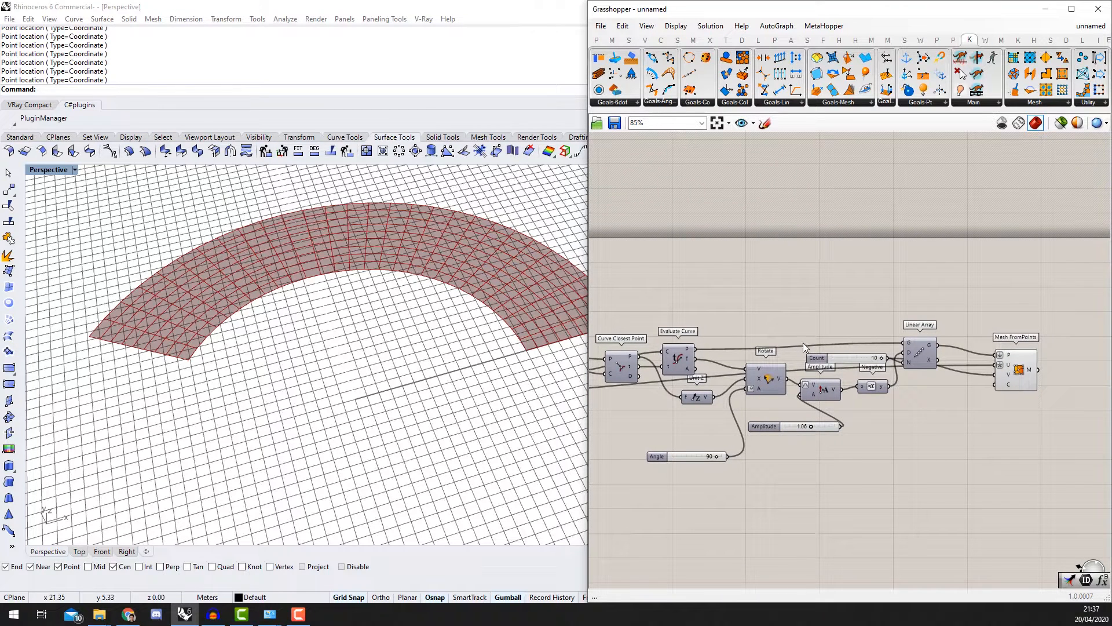
scroll(804, 343, down, 2)
right_drag(733, 340, 789, 331)
scroll(817, 344, up, 1)
scroll(799, 339, down, 1)
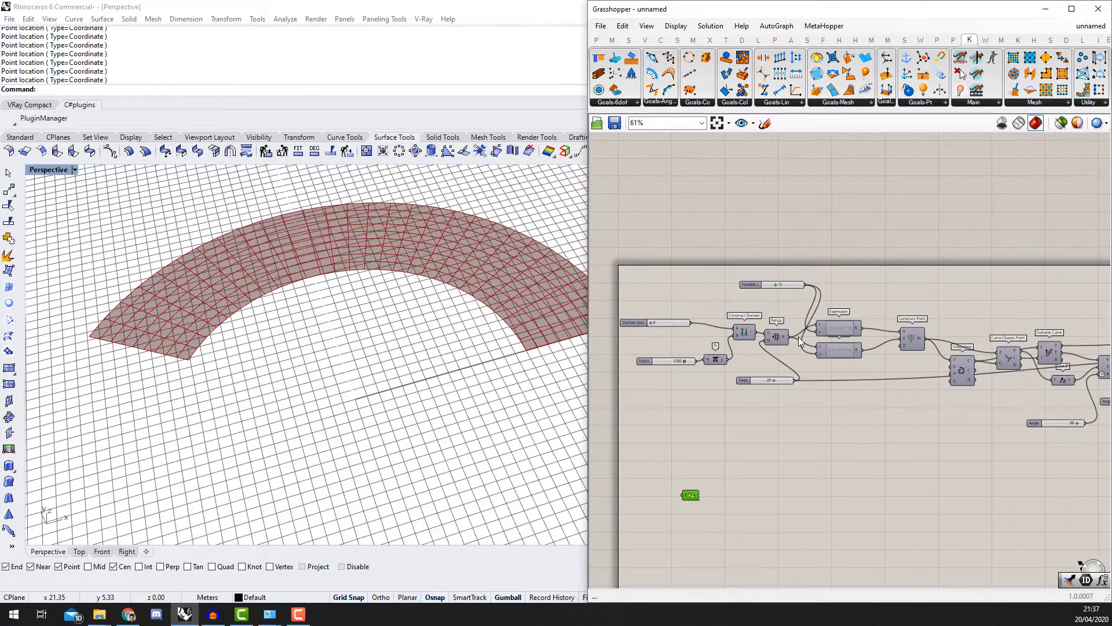
scroll(800, 339, up, 1)
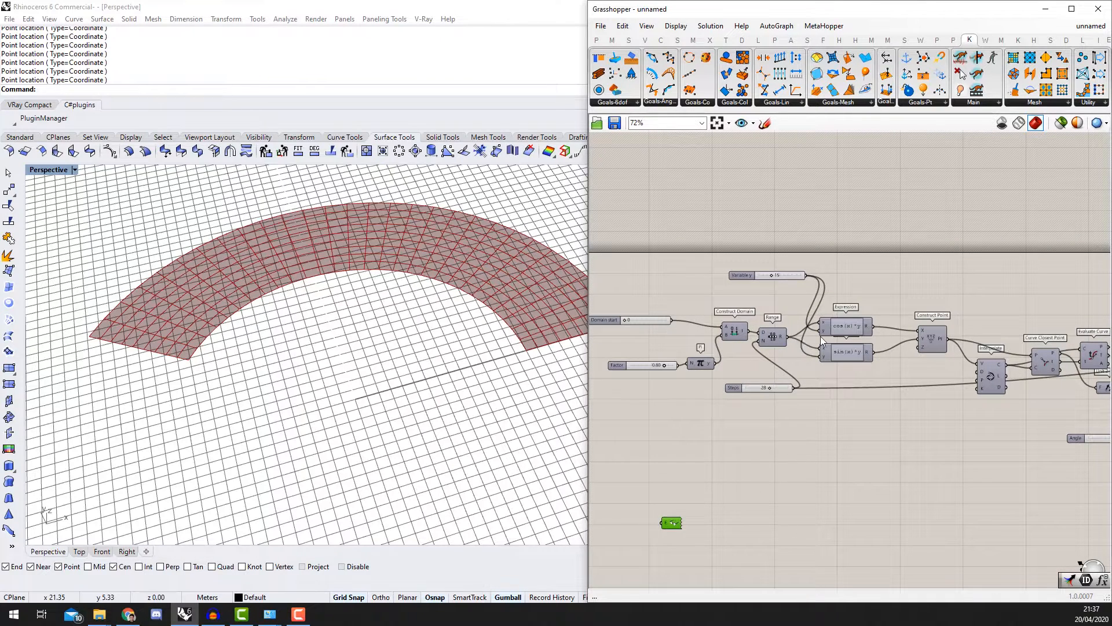
scroll(950, 346, down, 2)
right_drag(956, 348, 808, 341)
scroll(969, 356, up, 3)
click(876, 336)
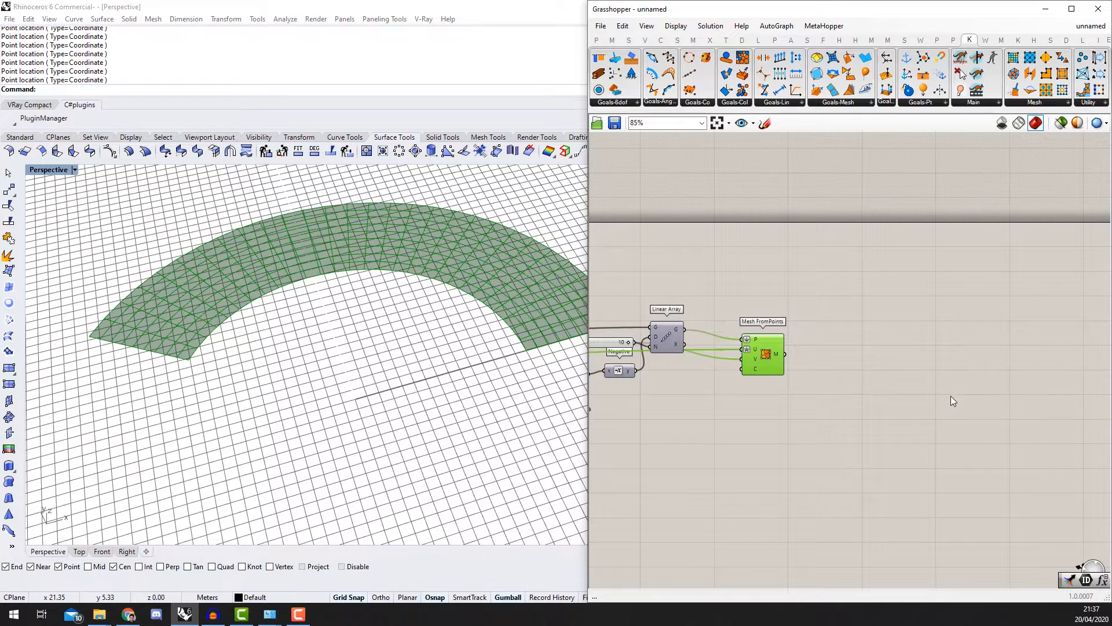
scroll(965, 388, down, 2)
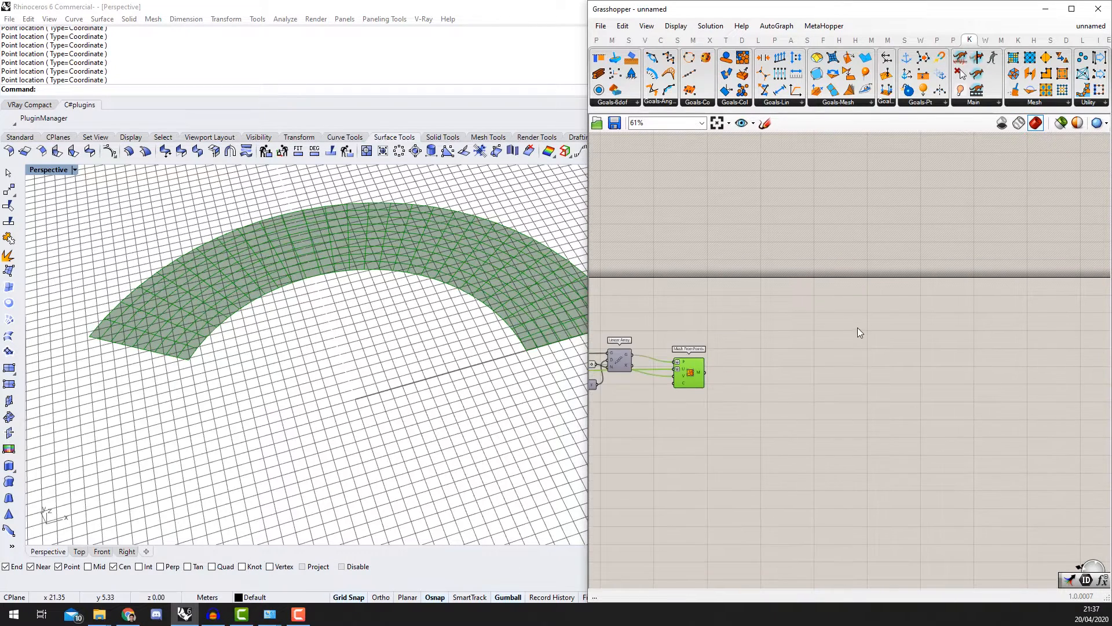
scroll(849, 342, down, 1)
scroll(816, 375, up, 4)
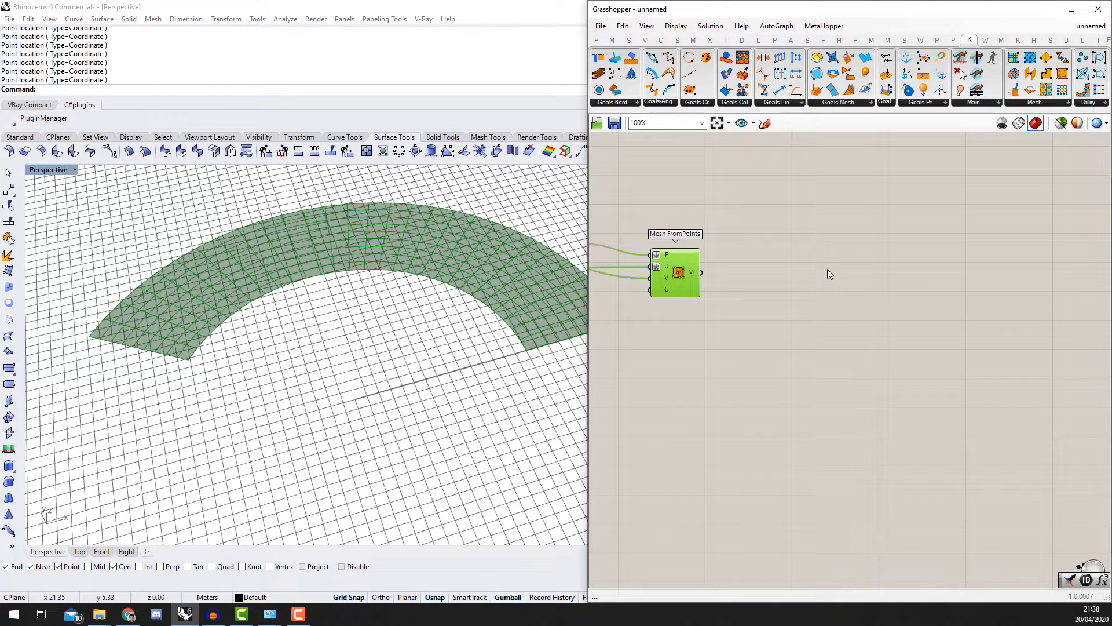
scroll(861, 280, down, 1)
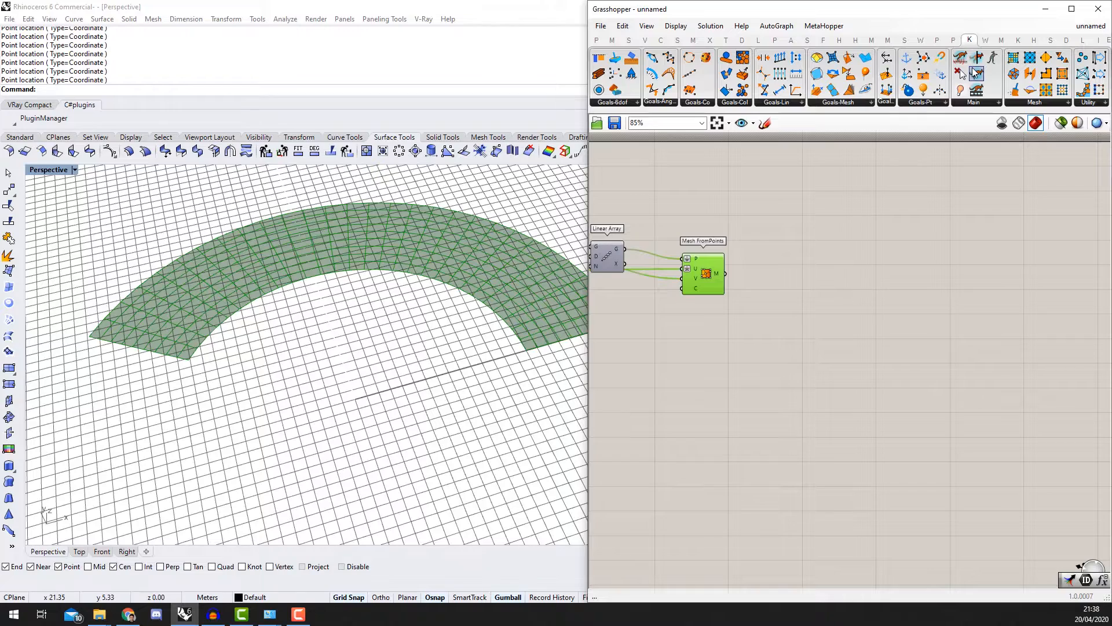
Step: Add a Kangaroo solver component and place it well beyond Mesh FromPoints, leaving free canvas space between them
drag(972, 72, 955, 343)
right_drag(955, 343, 928, 345)
scroll(947, 350, down, 4)
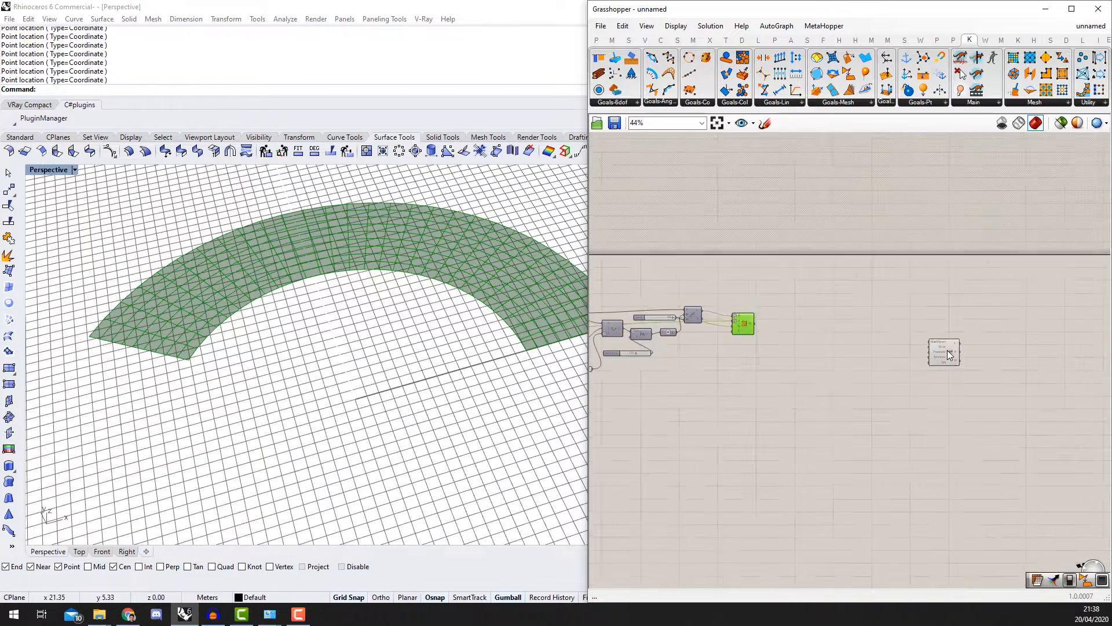
drag(947, 355, 1070, 331)
right_drag(841, 331, 940, 322)
scroll(870, 326, up, 4)
scroll(867, 321, up, 1)
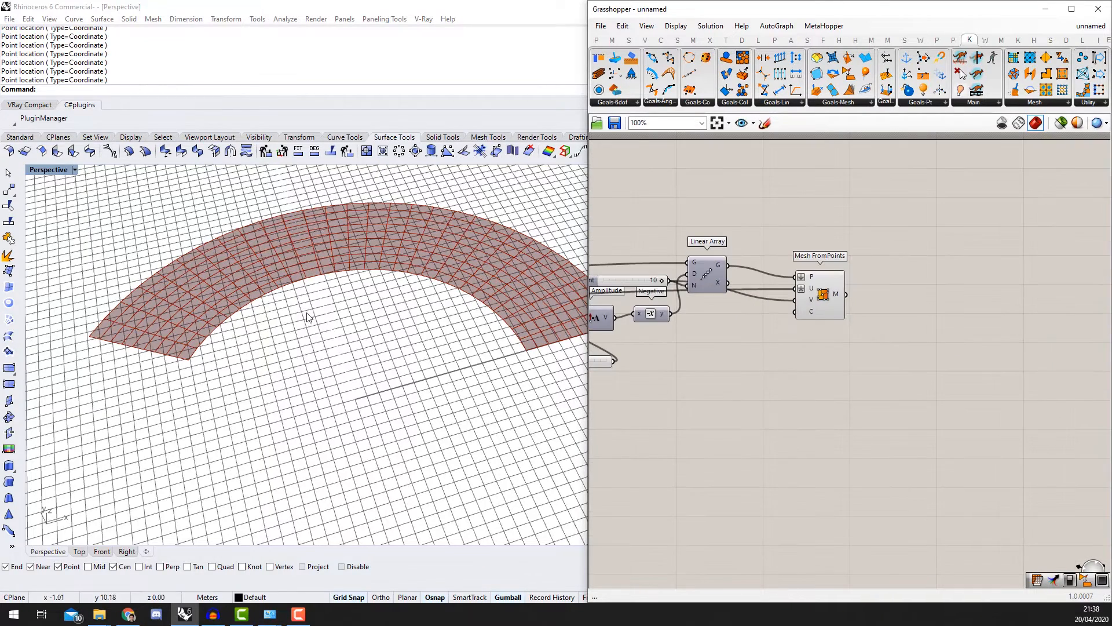
Step: Add a Mesh Edges component after Mesh FromPoints and connect the mesh output M to its input
scroll(259, 304, down, 5)
scroll(373, 259, up, 5)
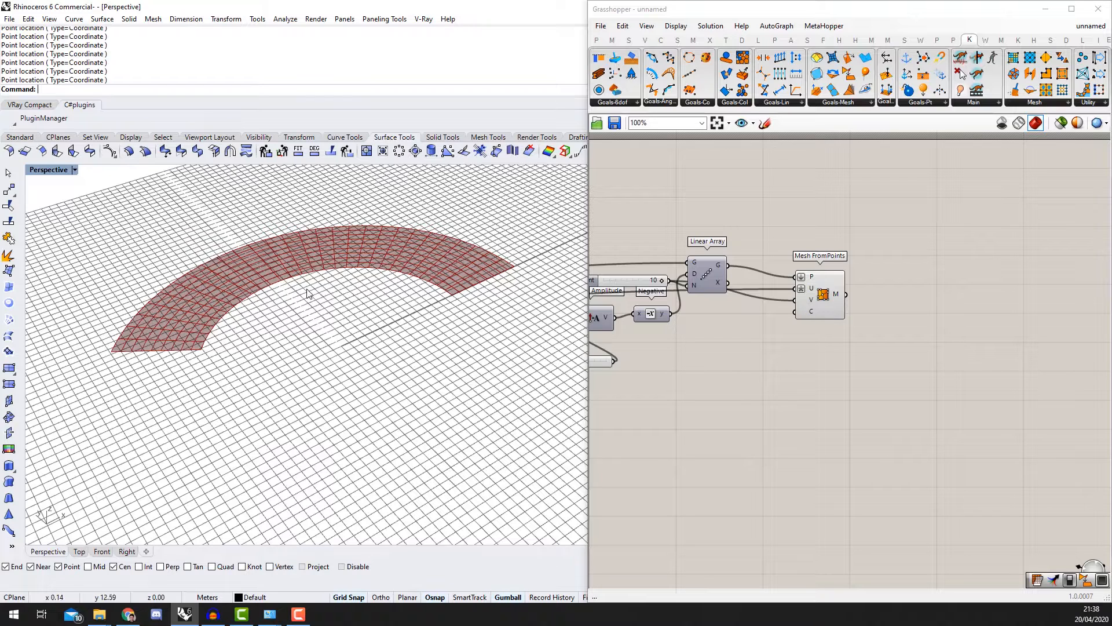
scroll(983, 340, down, 2)
right_drag(983, 339, 894, 317)
scroll(893, 318, up, 2)
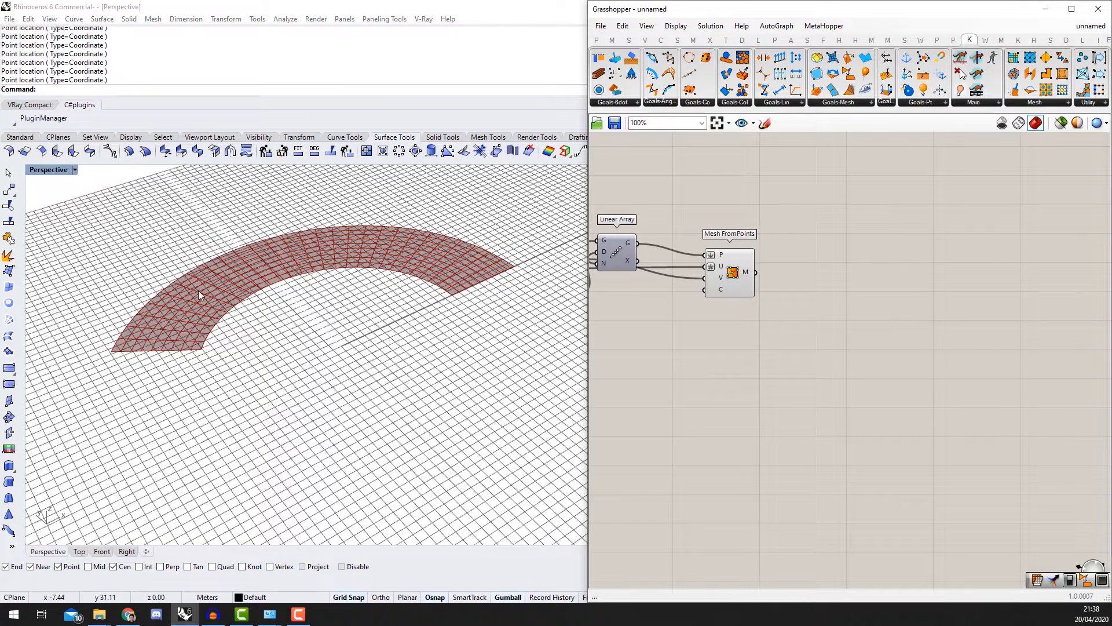
scroll(940, 295, up, 2)
double_click(895, 300)
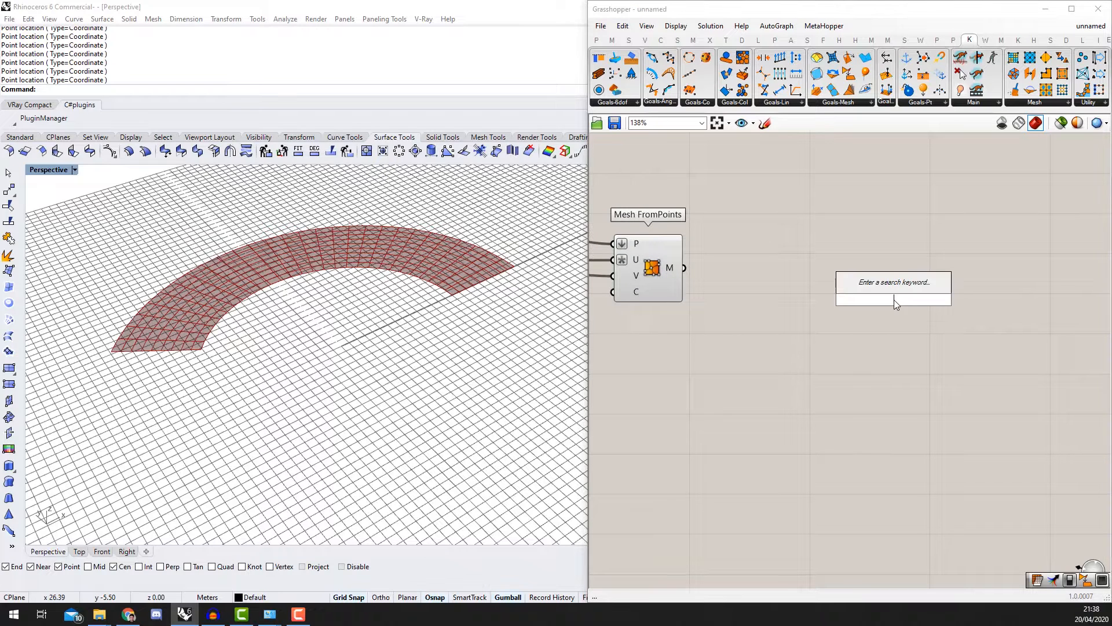
text(mesh e)
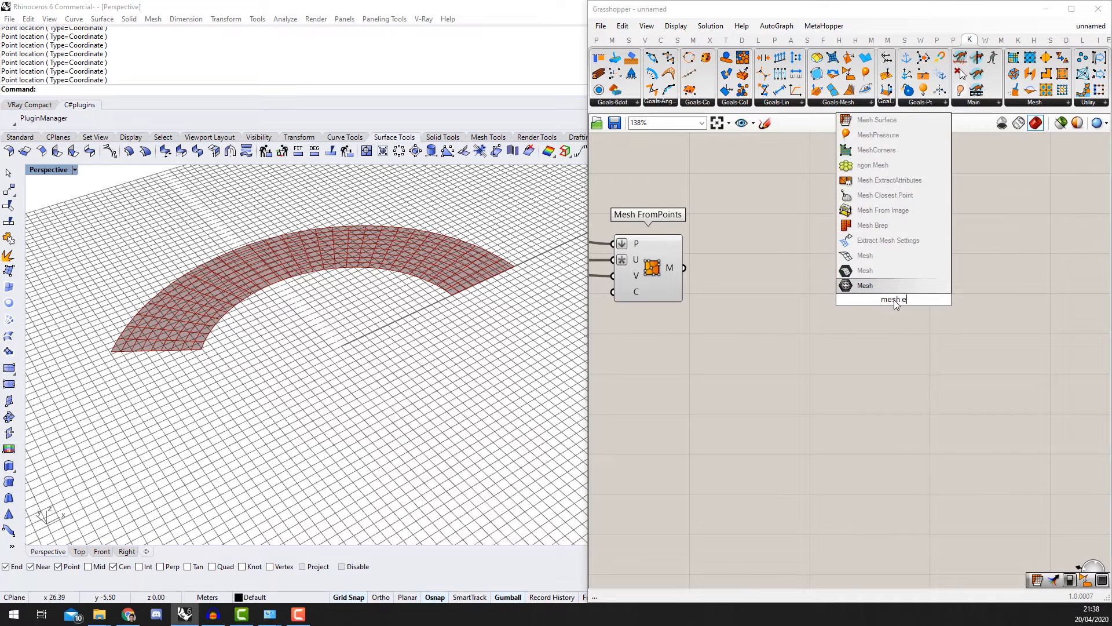
text(dges)
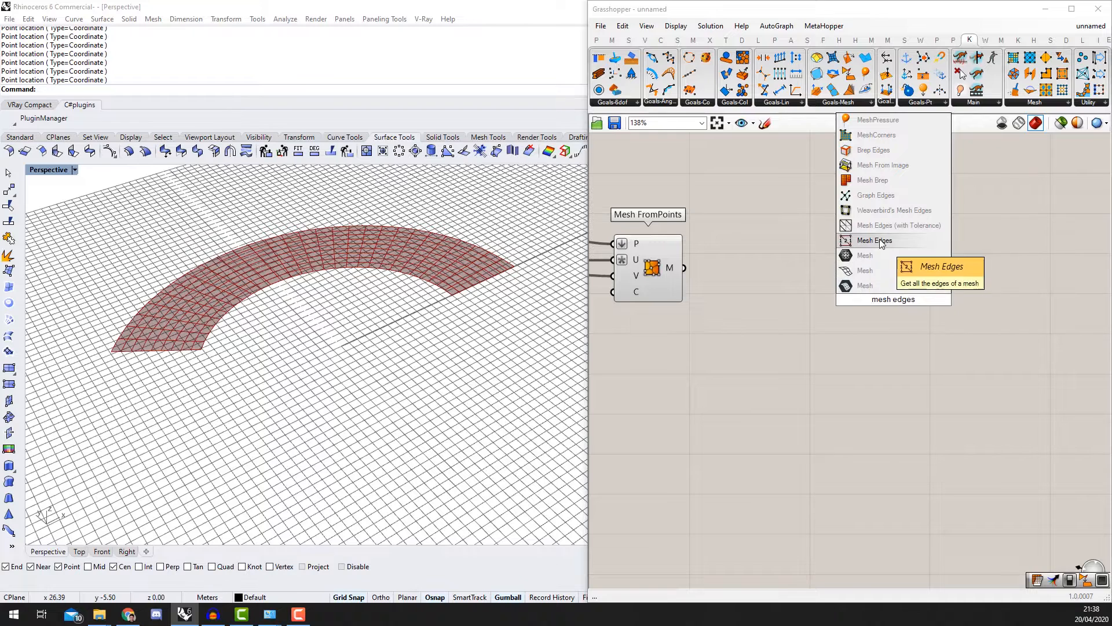
key(Return)
drag(687, 268, 878, 317)
Step: Add a Curve parameter and connect the E1 output of Mesh Edges to it to collect the boundary edges
right_drag(972, 360, 844, 341)
scroll(814, 319, up, 3)
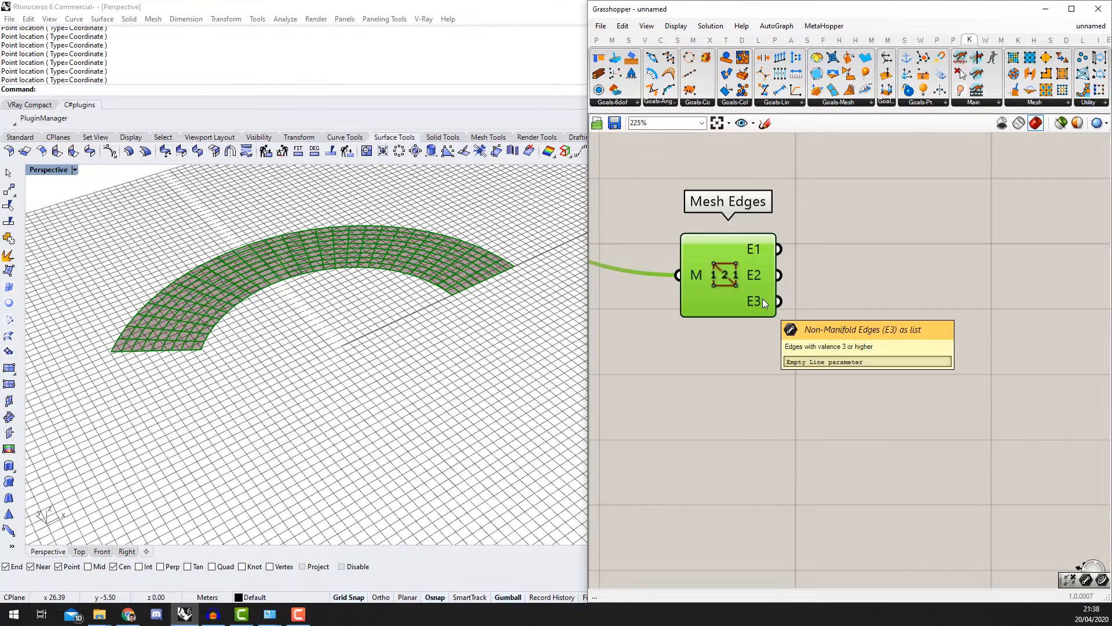
mouse_move(757, 250)
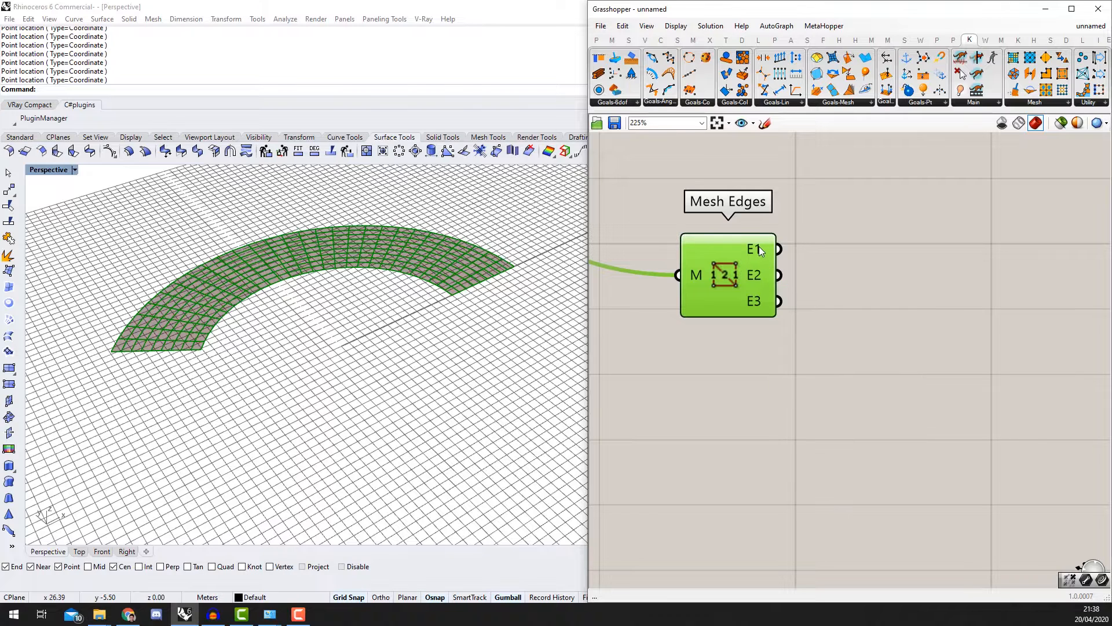
double_click(857, 256)
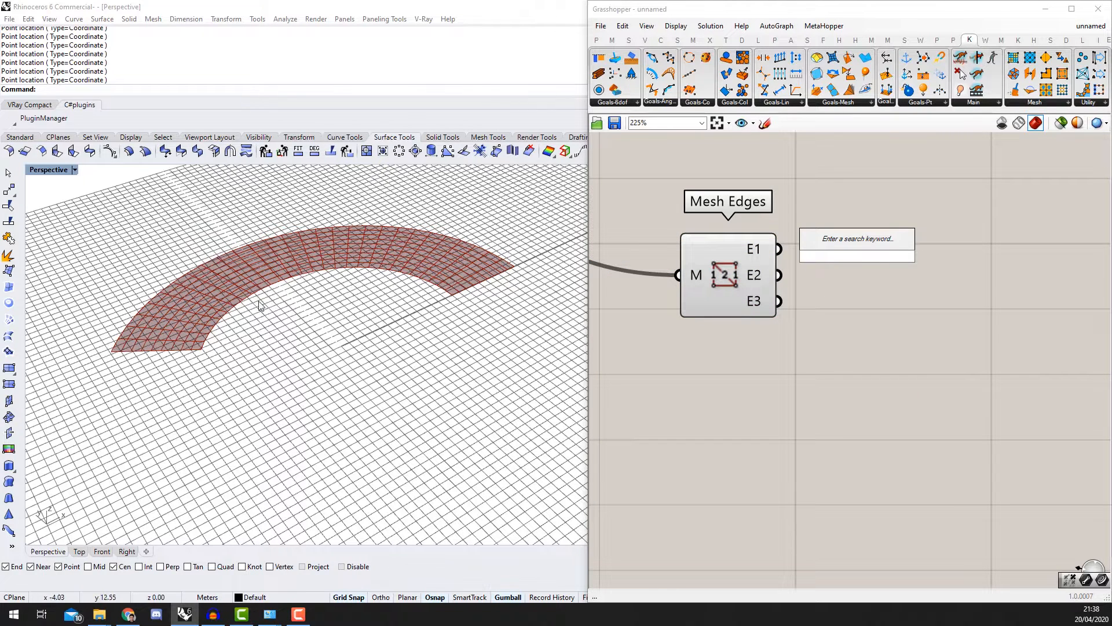
scroll(177, 373, up, 5)
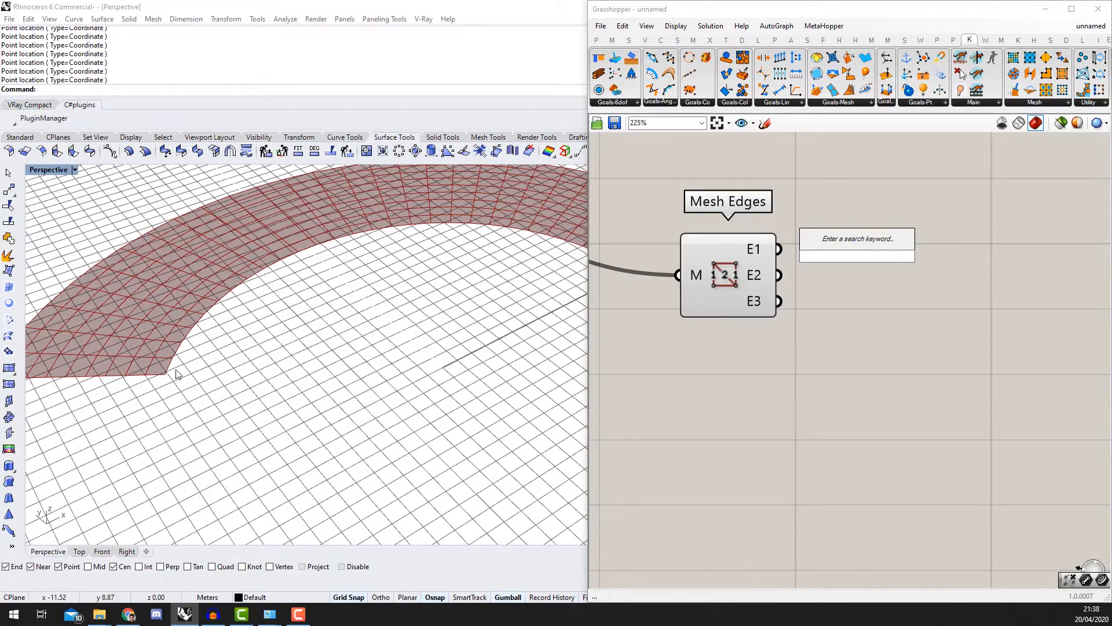
scroll(438, 190, down, 6)
text(cur)
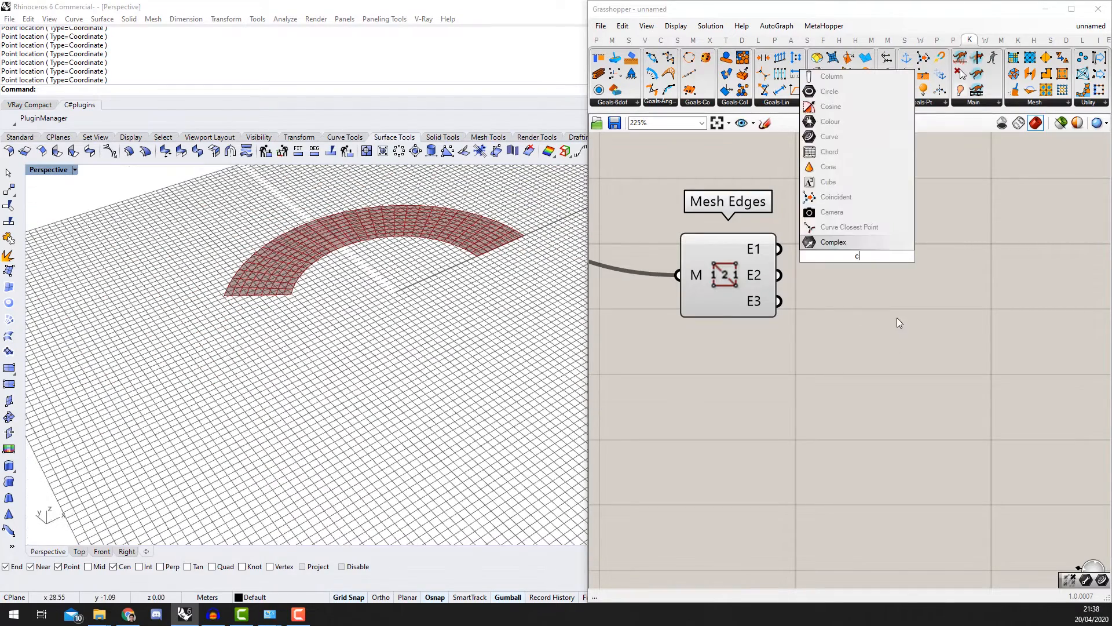
click(838, 244)
drag(779, 249, 840, 255)
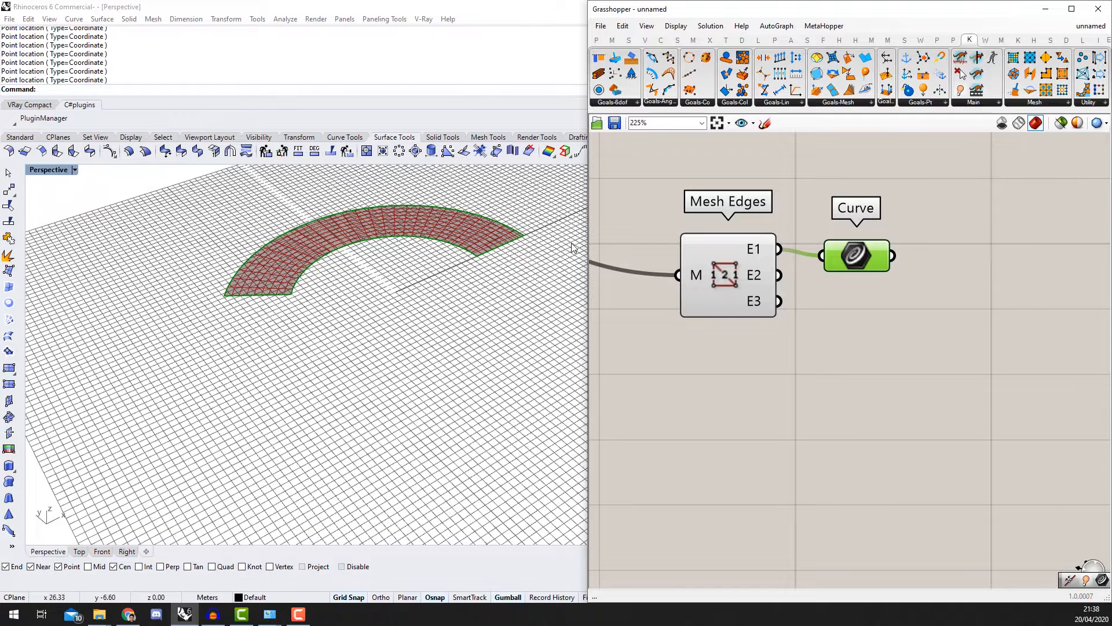
Step: Add a Join Curves component and connect the Curve parameter to its C input
scroll(924, 297, down, 2)
scroll(869, 294, down, 2)
right_drag(923, 296, 838, 312)
scroll(921, 281, up, 1)
double_click(799, 311)
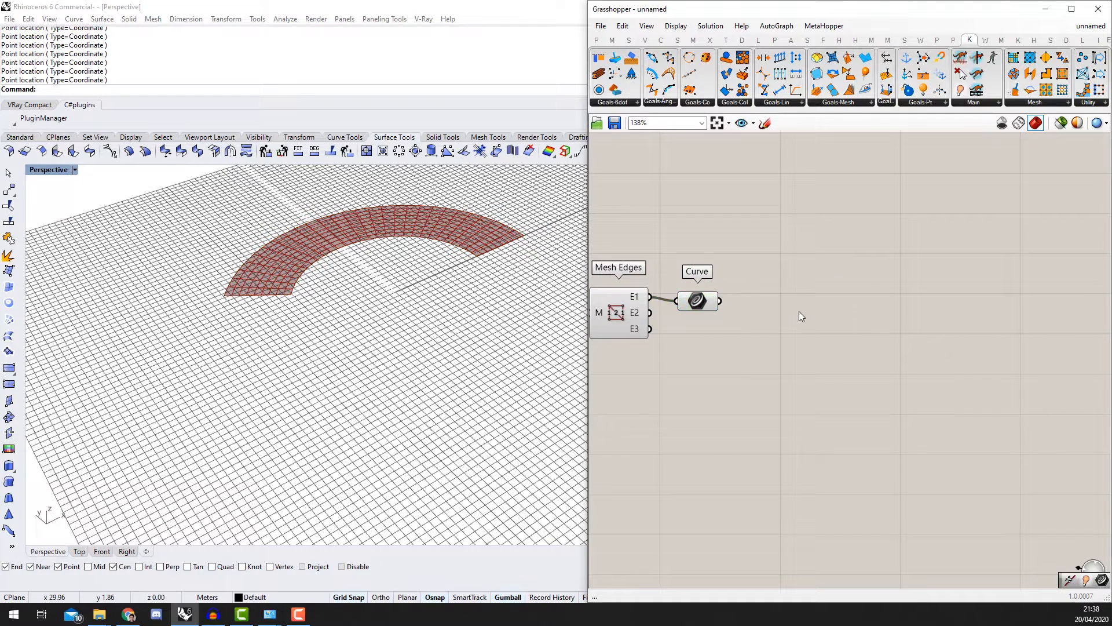
text(join)
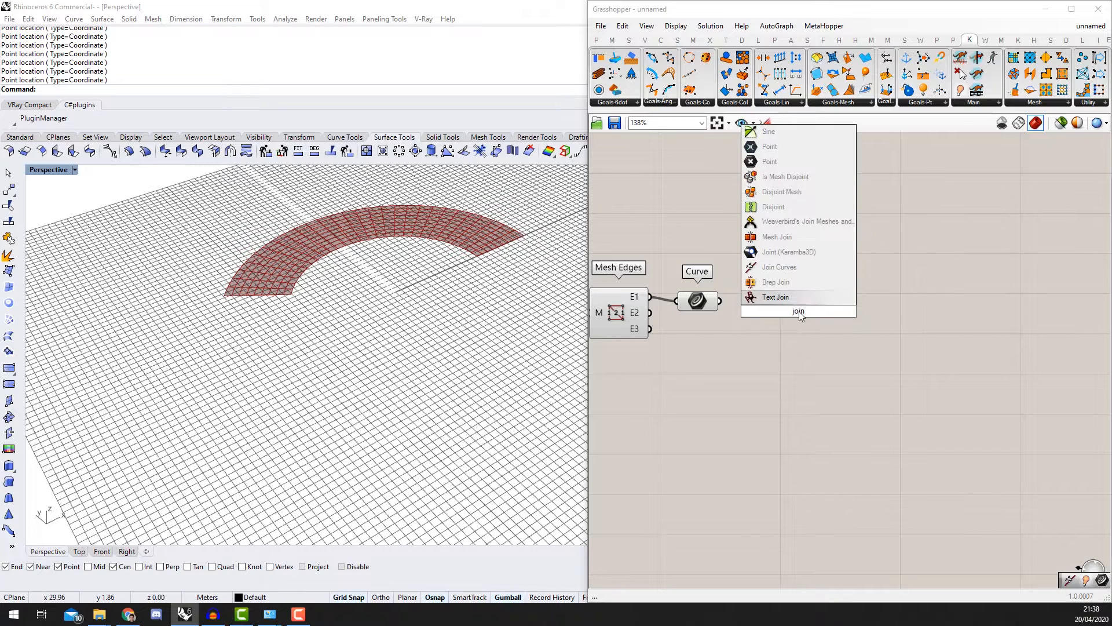
click(794, 267)
scroll(746, 299, up, 2)
drag(709, 301, 780, 305)
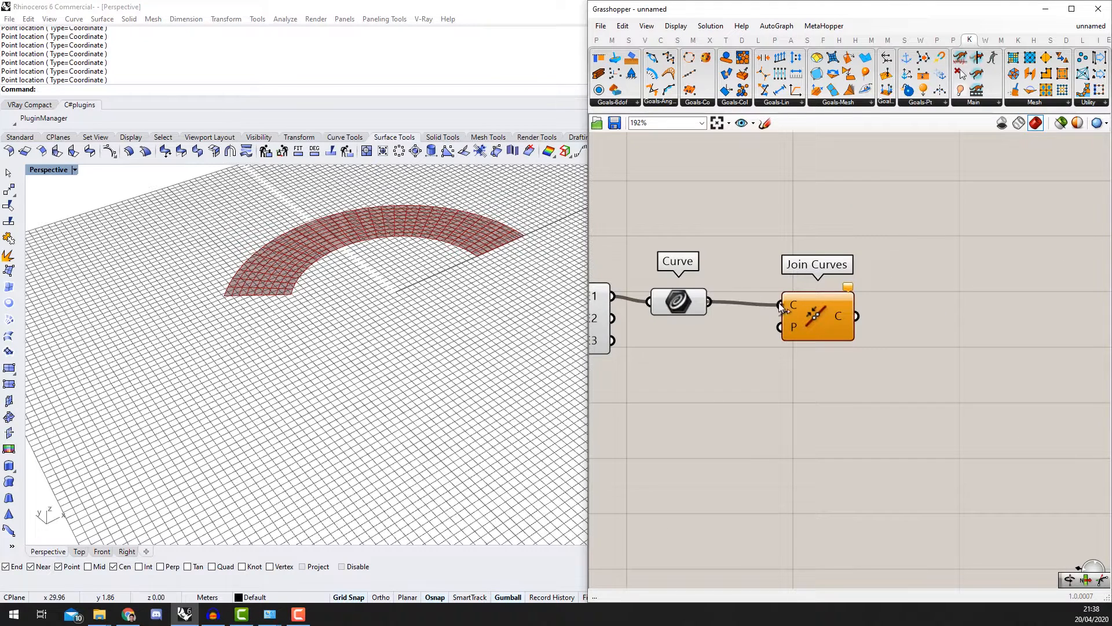
Step: Add a Discontinuity component and connect the joined curve output to its C input
scroll(398, 208, up, 2)
scroll(953, 415, down, 1)
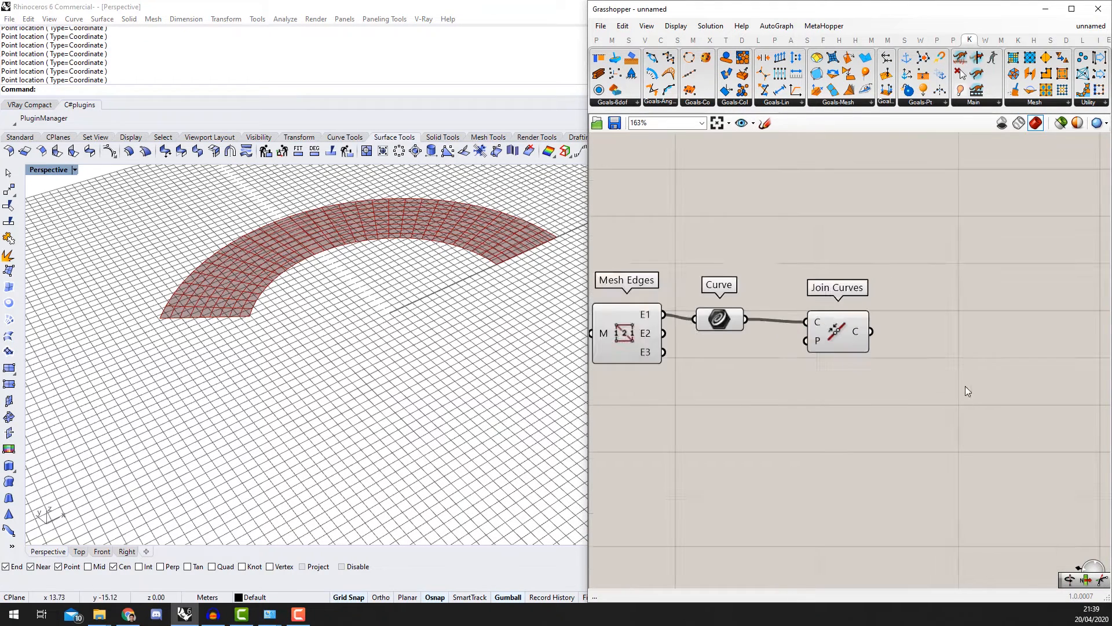
double_click(936, 331)
text(dis)
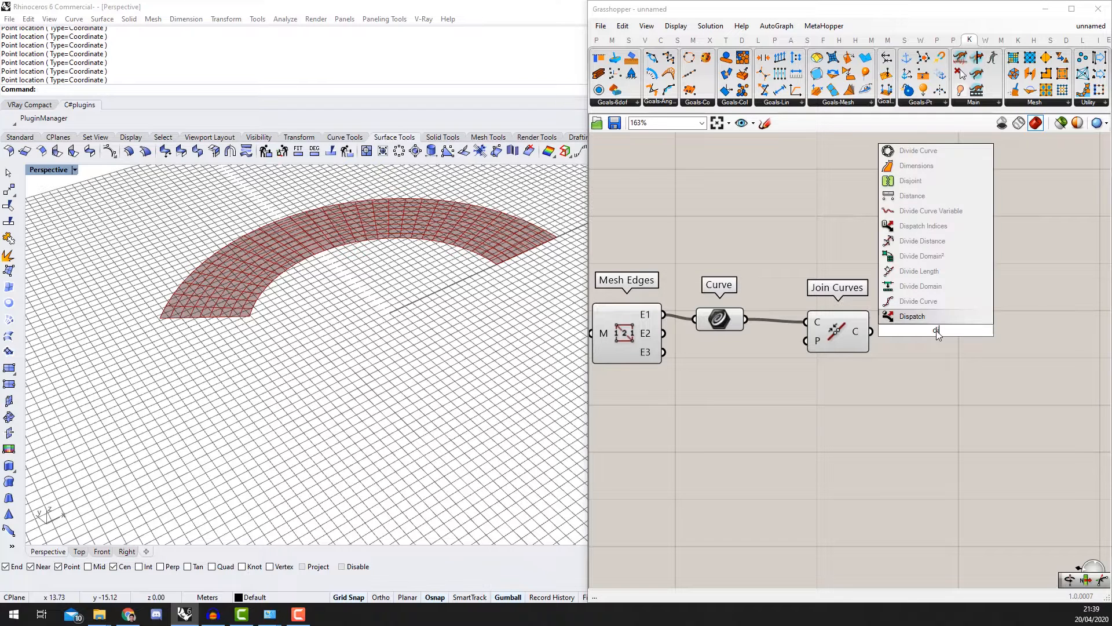
text(con)
key(Return)
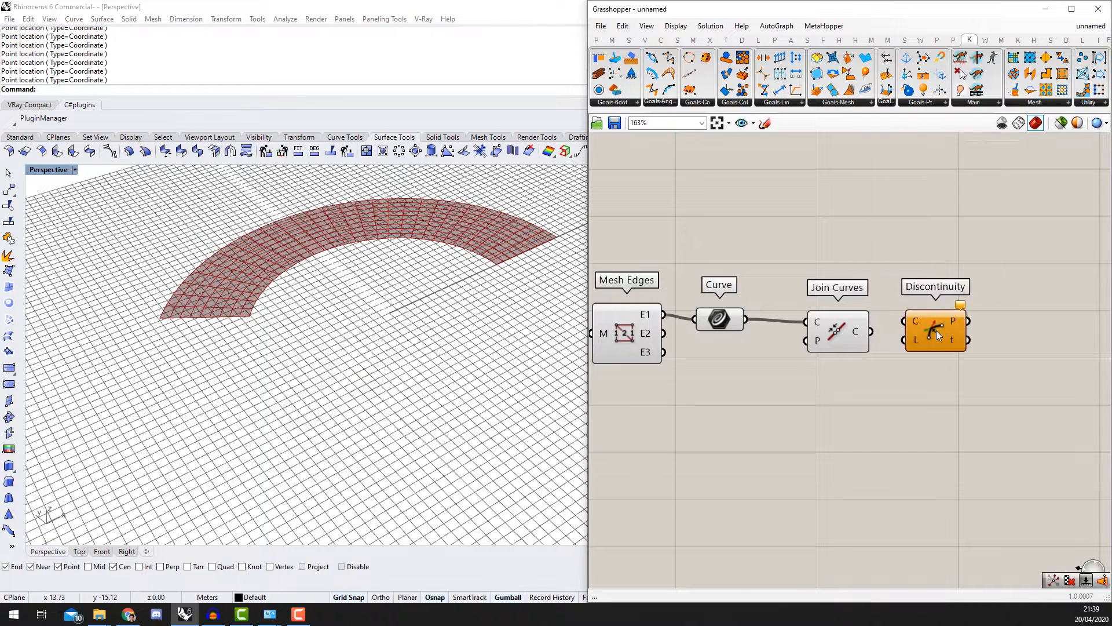
scroll(937, 330, up, 2)
scroll(919, 346, up, 1)
drag(887, 296, 893, 305)
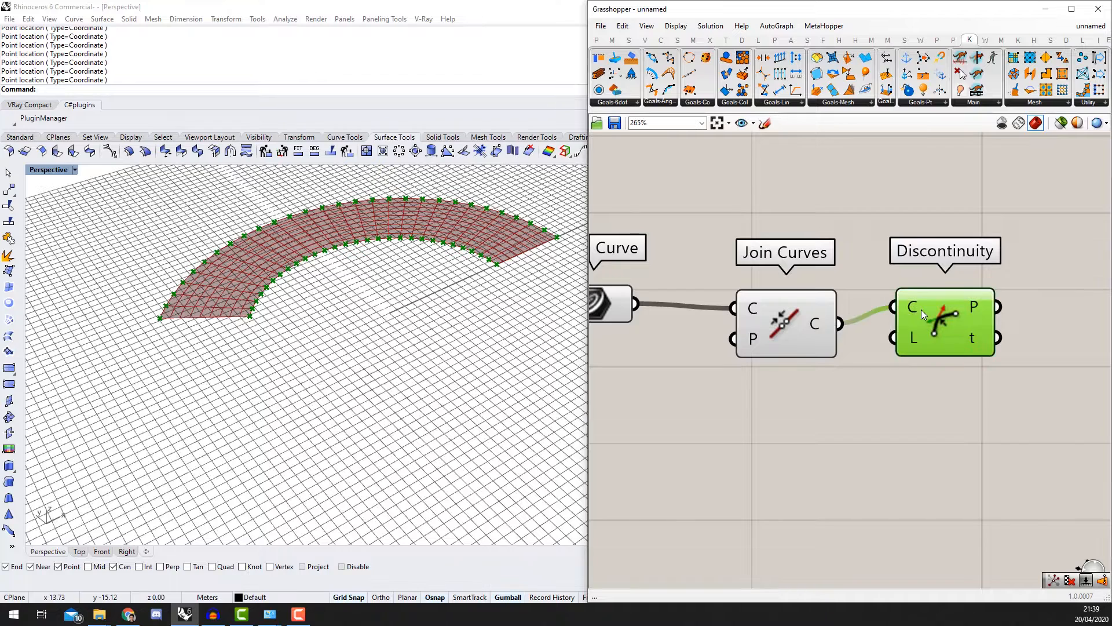
Step: Compare Discontinuity's point output with that of a copy fed directly from the unjoined Curve parameter, and delete the copy
scroll(925, 313, down, 4)
scroll(943, 315, up, 1)
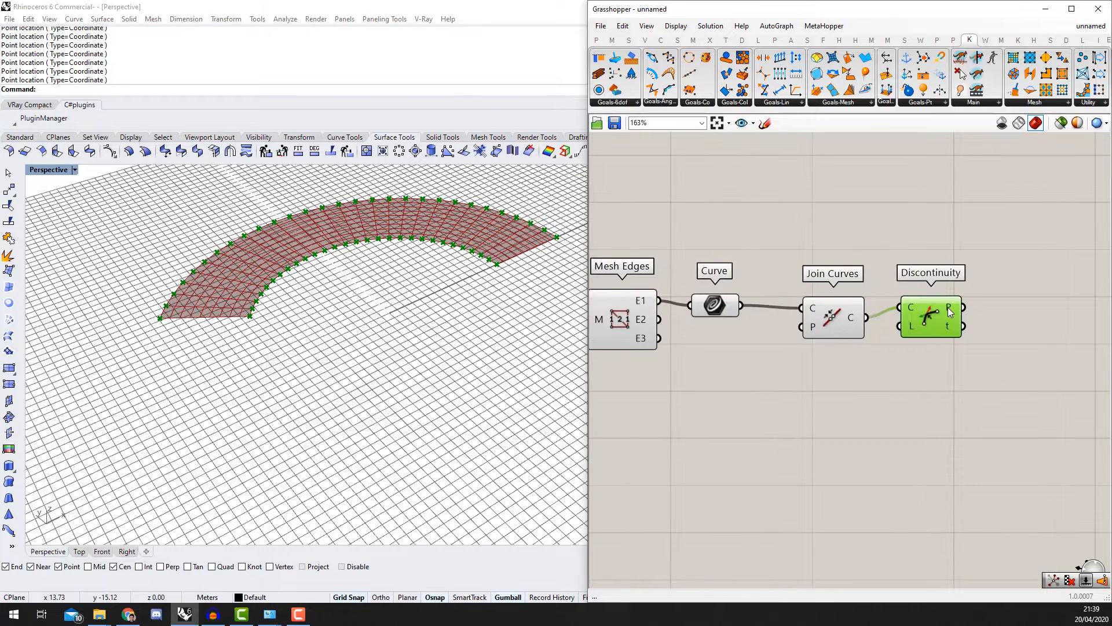
scroll(950, 313, up, 2)
scroll(955, 310, up, 3)
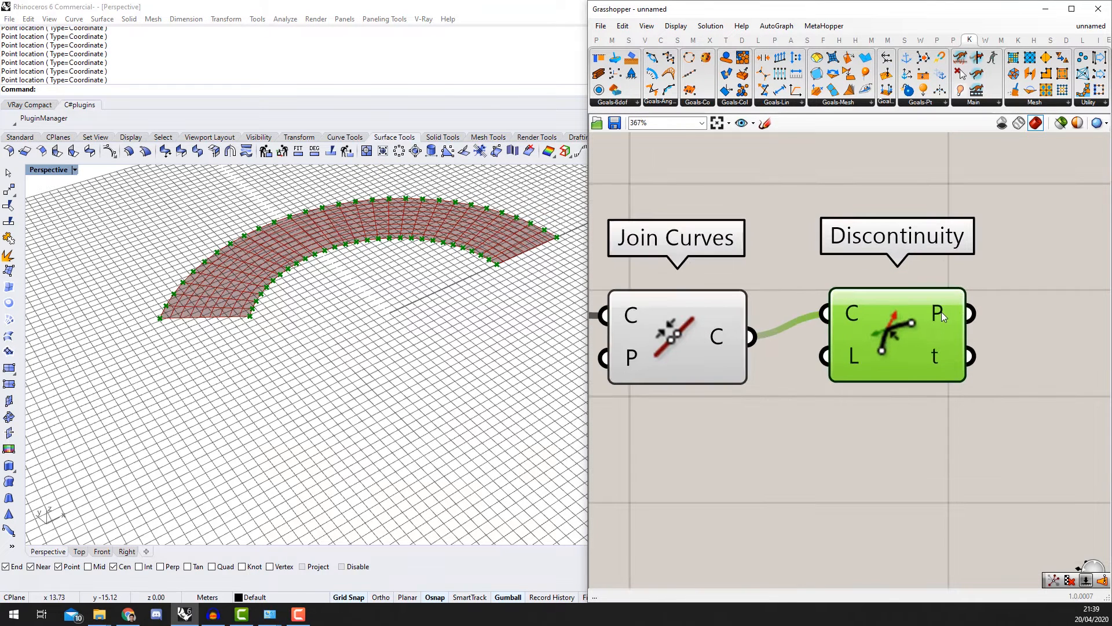
mouse_move(941, 312)
scroll(941, 313, down, 4)
drag(926, 319, 797, 243)
drag(695, 311, 755, 235)
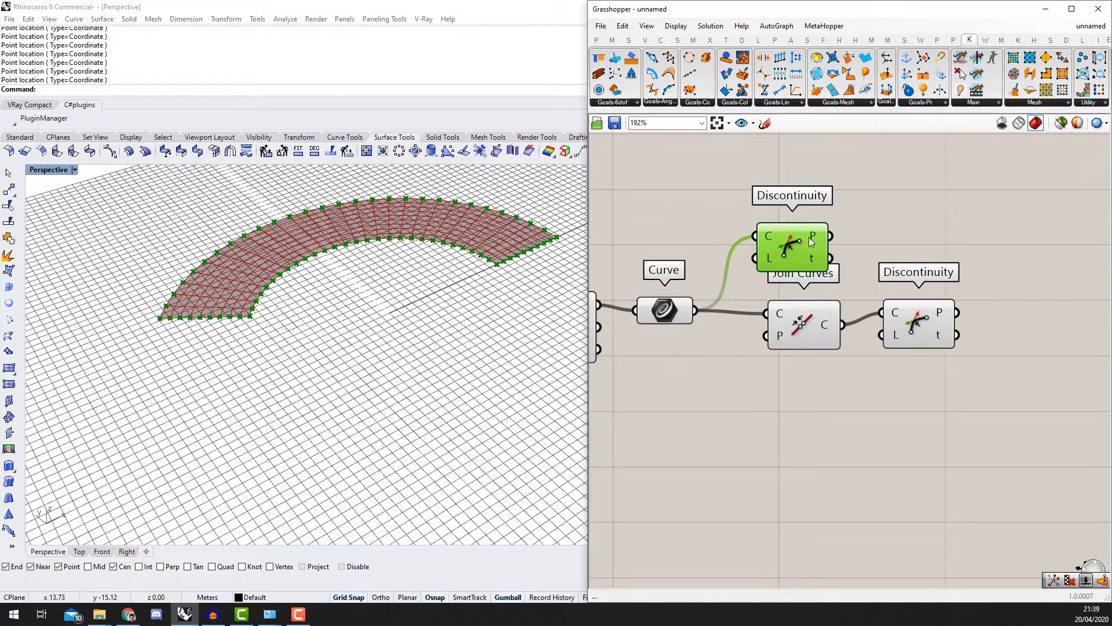
mouse_move(817, 240)
scroll(817, 240, down, 2)
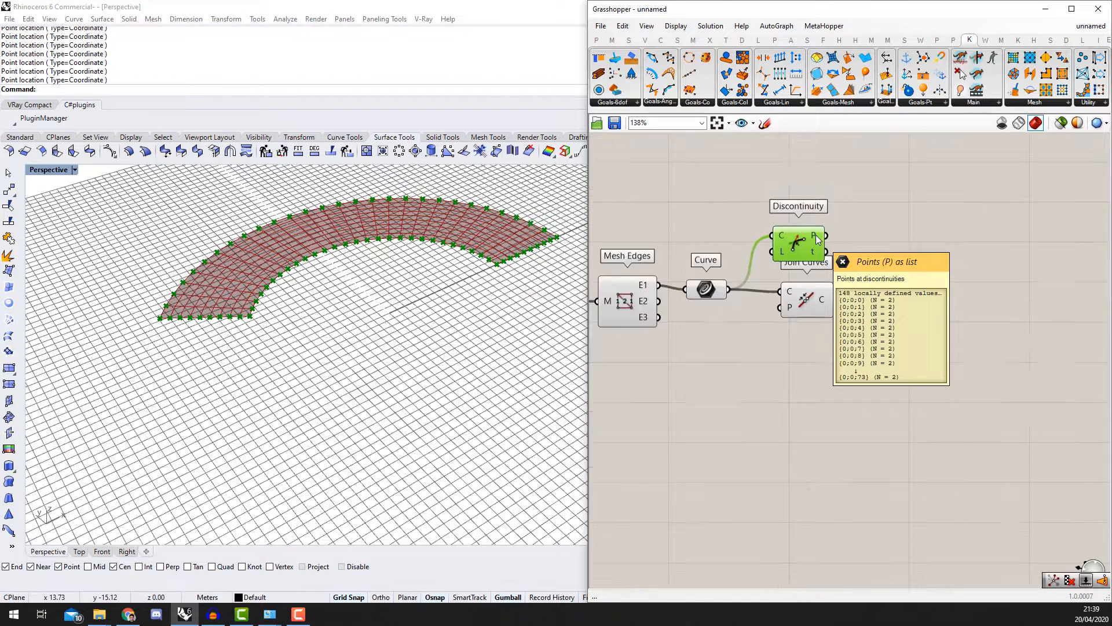
drag(814, 242, 882, 245)
key(Delete)
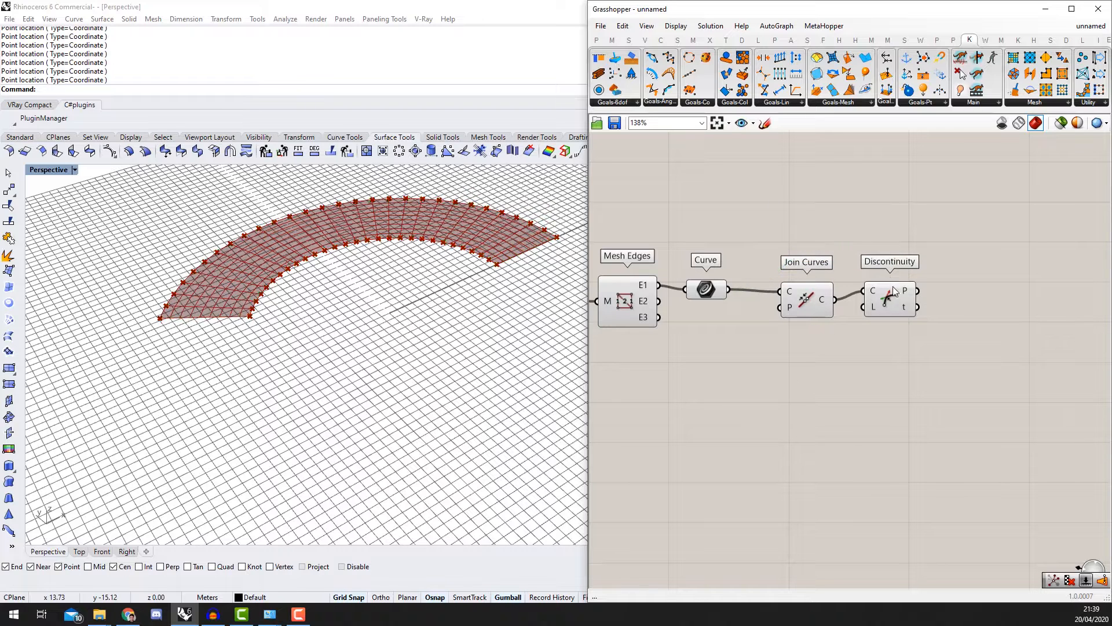
Step: Examine the Discontinuity points along the inner and outer boundary edges of the curved mesh strip
click(894, 295)
scroll(157, 311, up, 3)
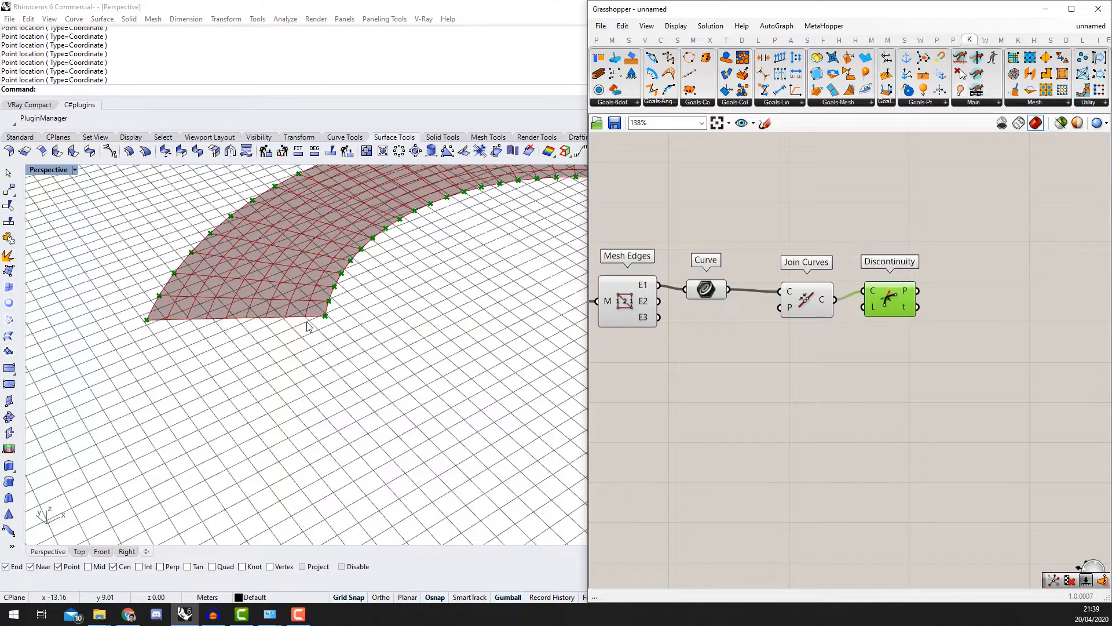
scroll(308, 326, down, 2)
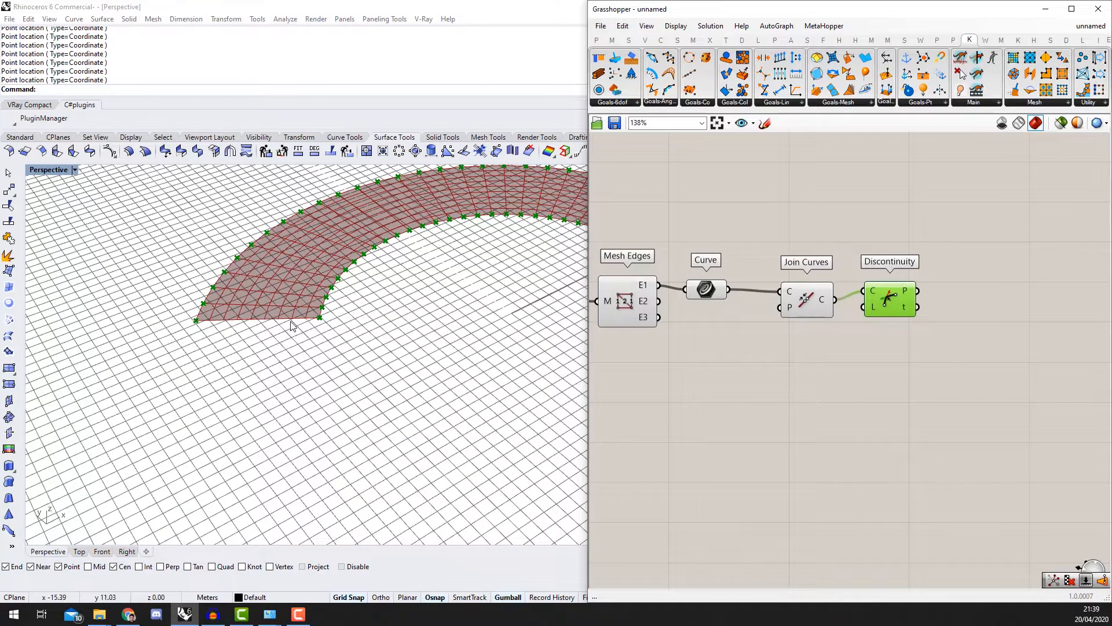
scroll(261, 334, down, 1)
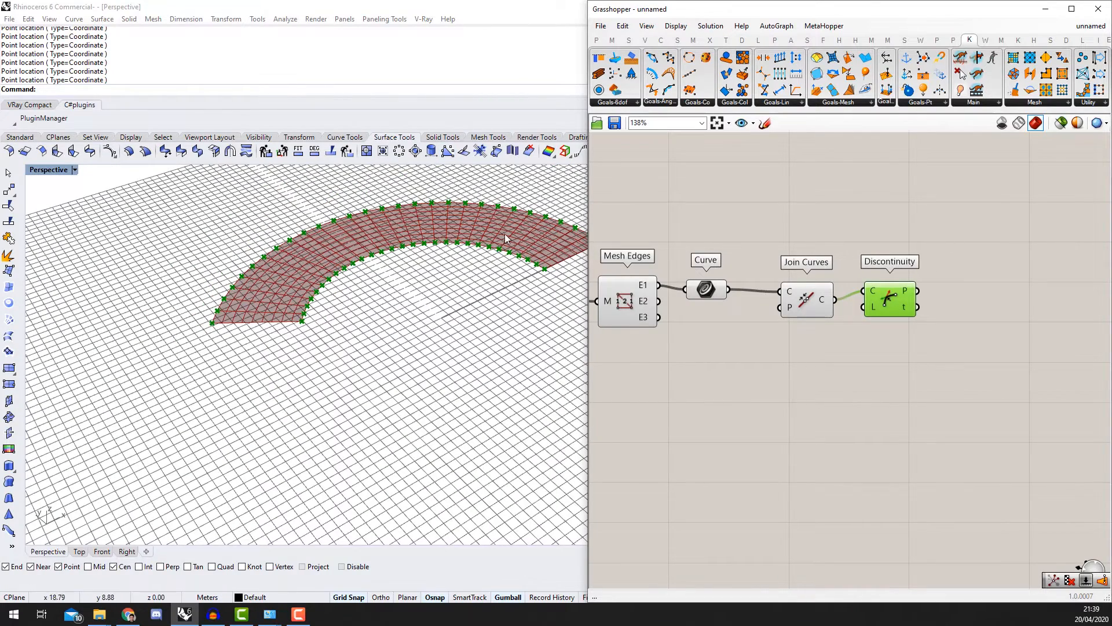
scroll(392, 266, down, 1)
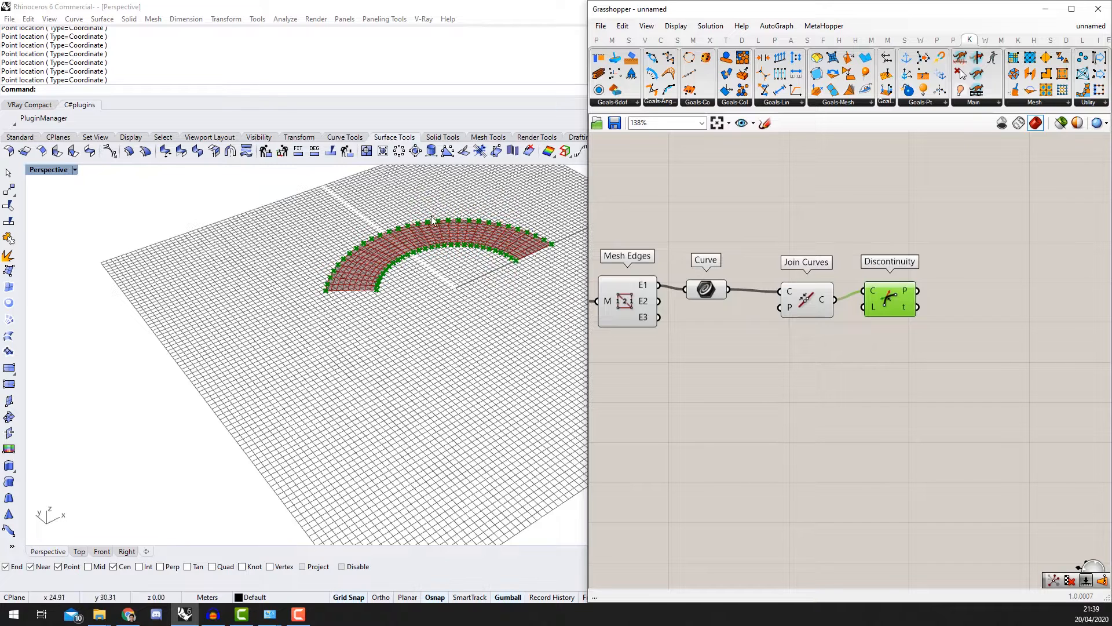
scroll(476, 206, up, 1)
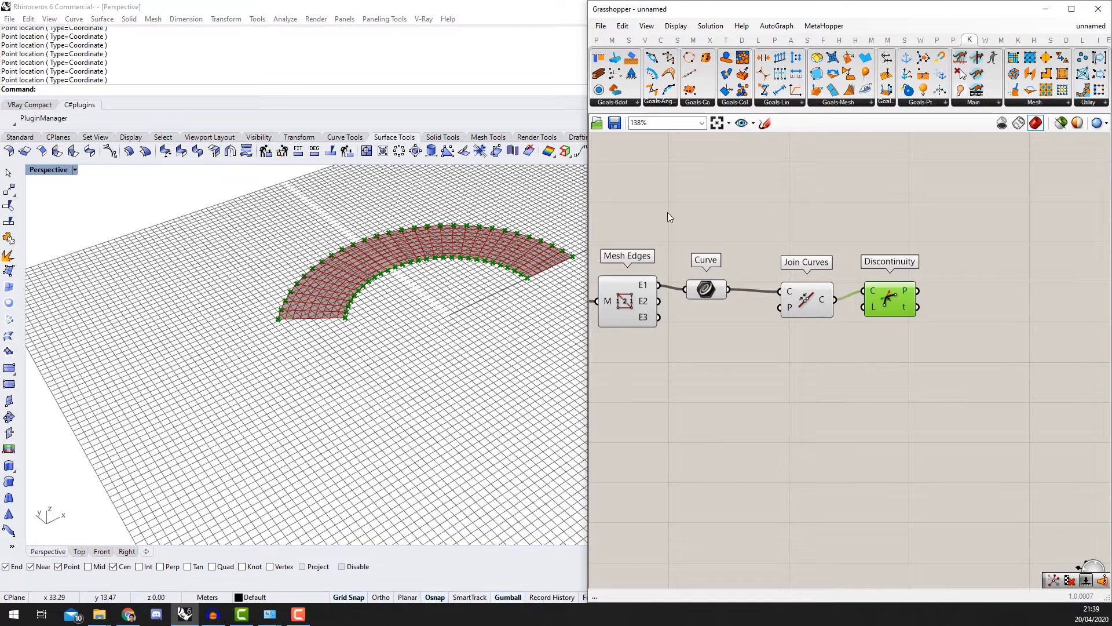
right_drag(983, 271, 881, 262)
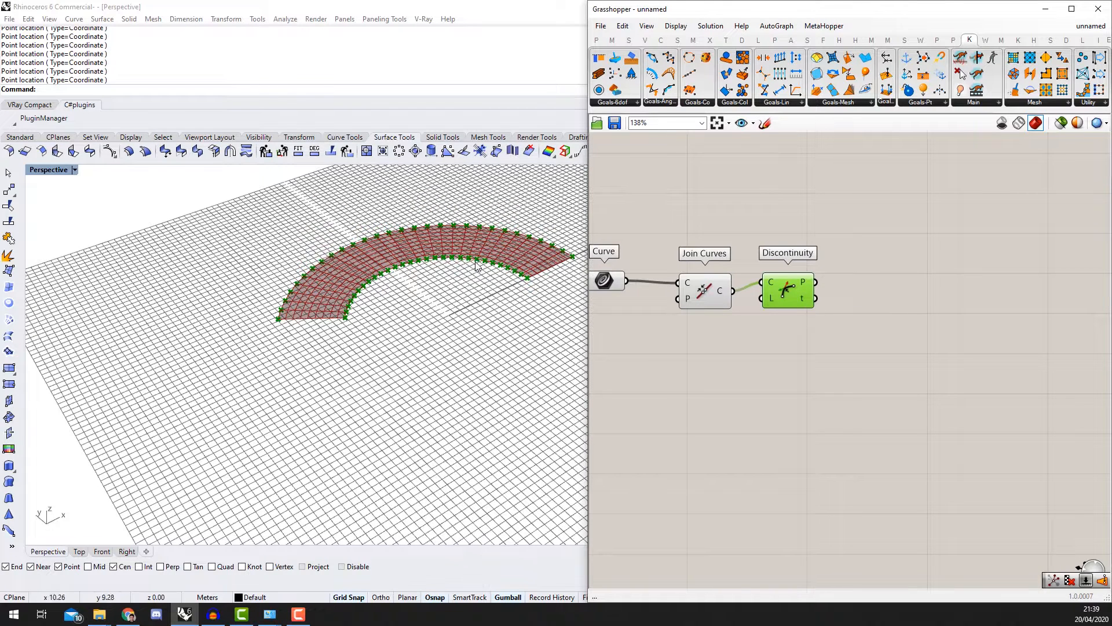
scroll(869, 236, up, 1)
drag(779, 307, 826, 335)
scroll(427, 274, up, 1)
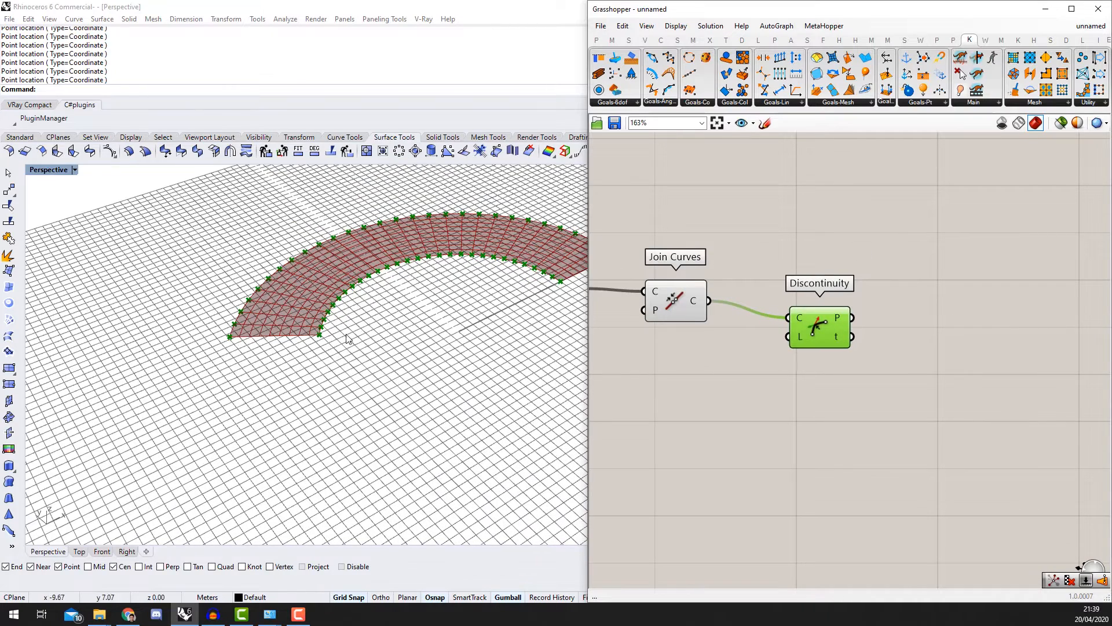
scroll(536, 276, up, 1)
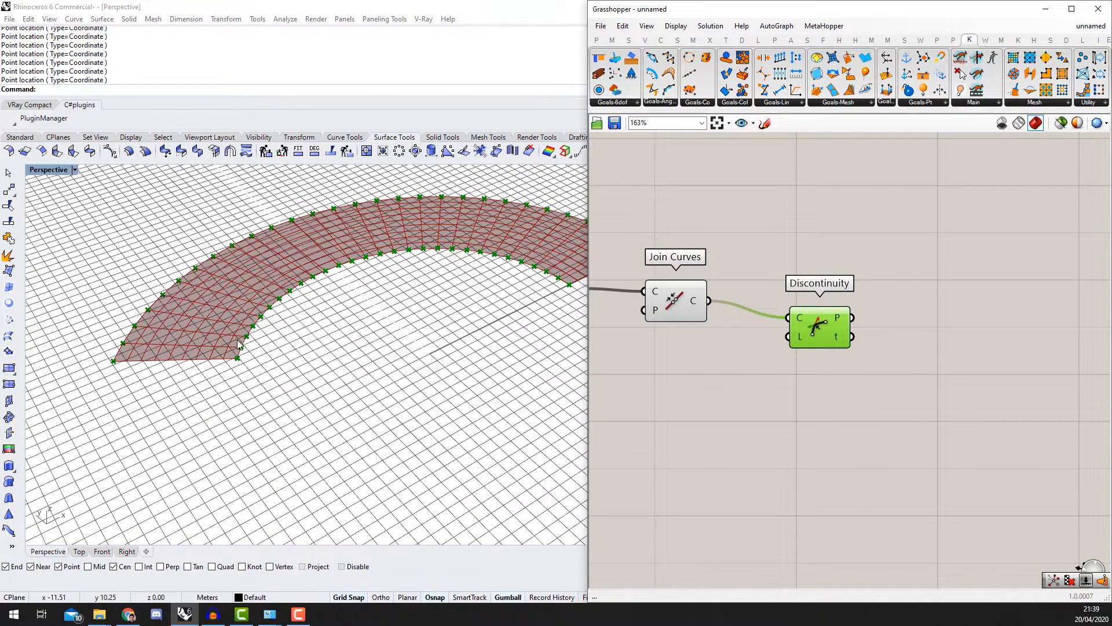
scroll(897, 339, down, 3)
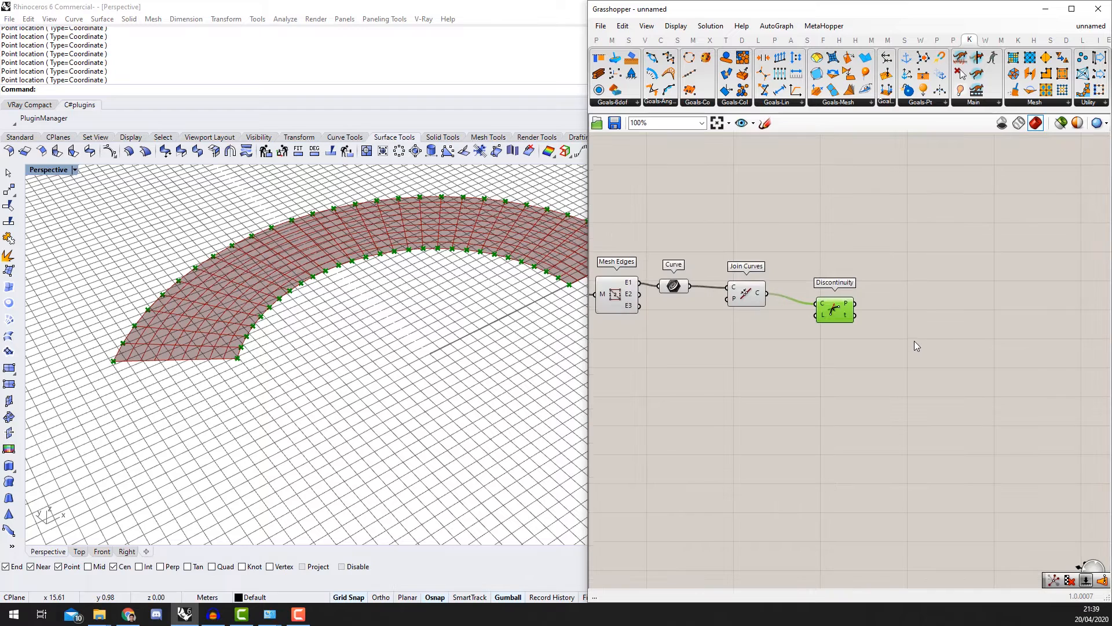
Step: Reposition the Discontinuity component and add a Cull Pattern component after it
drag(837, 297, 823, 297)
scroll(855, 317, up, 2)
double_click(865, 332)
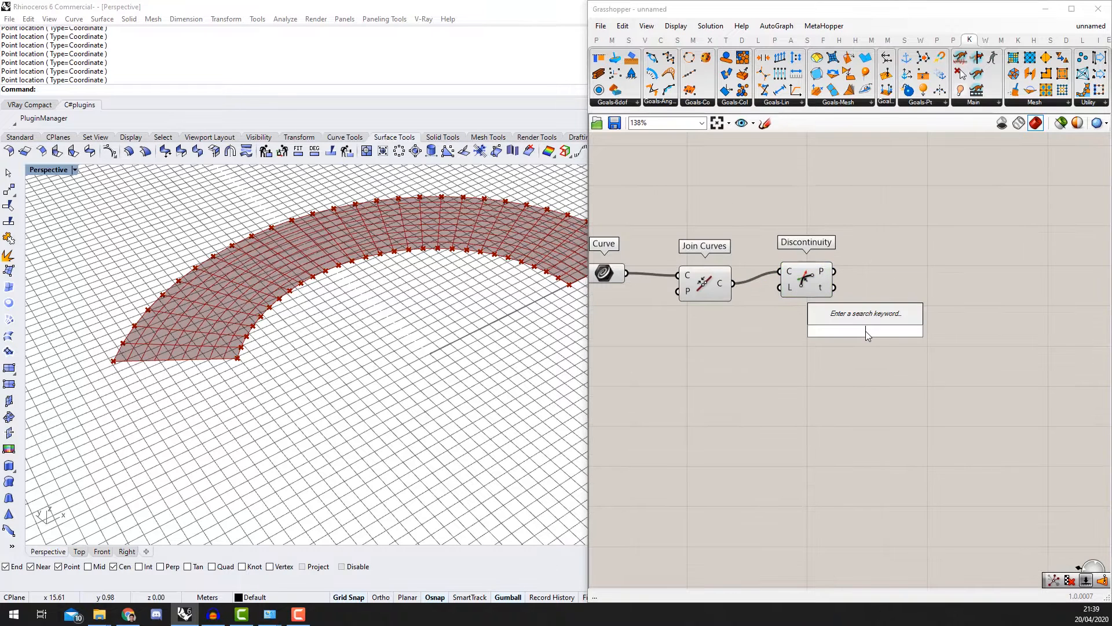
text(cull)
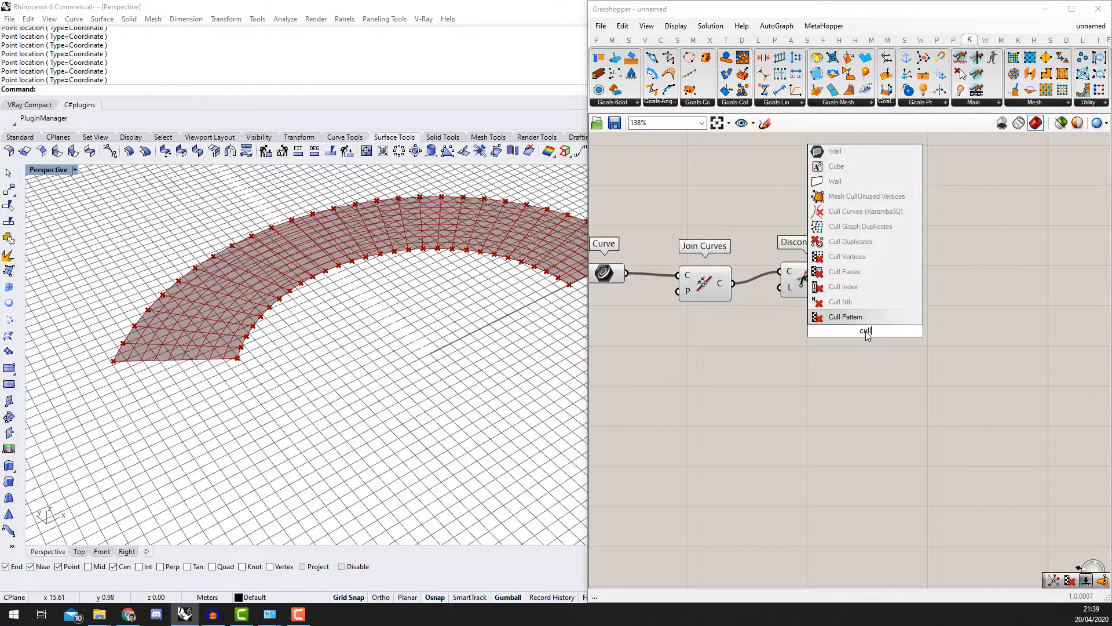
text( pa)
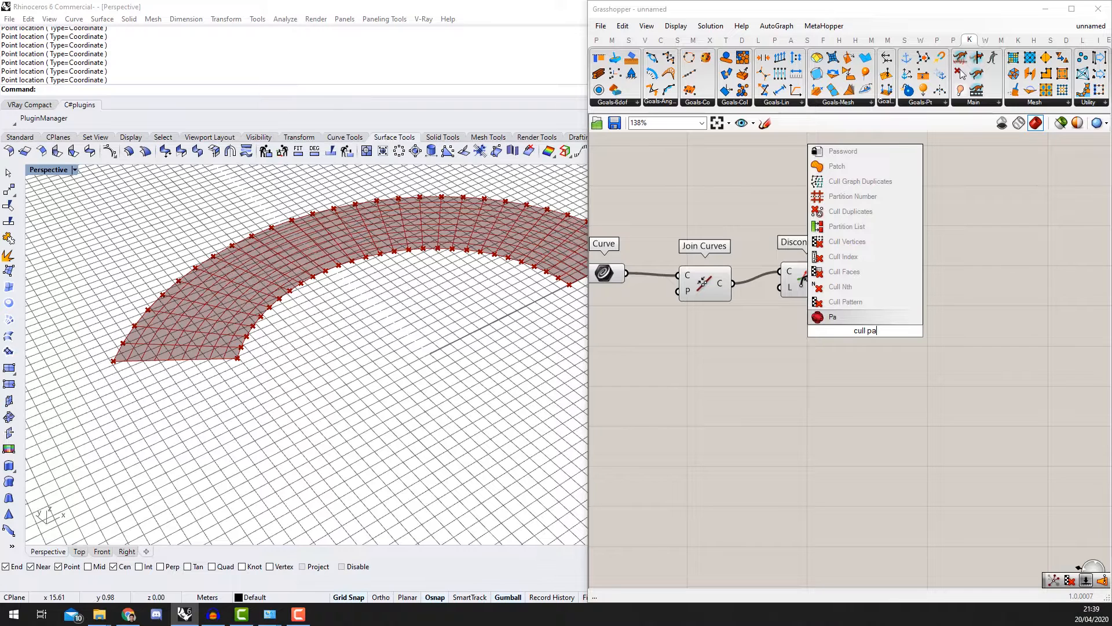
click(872, 301)
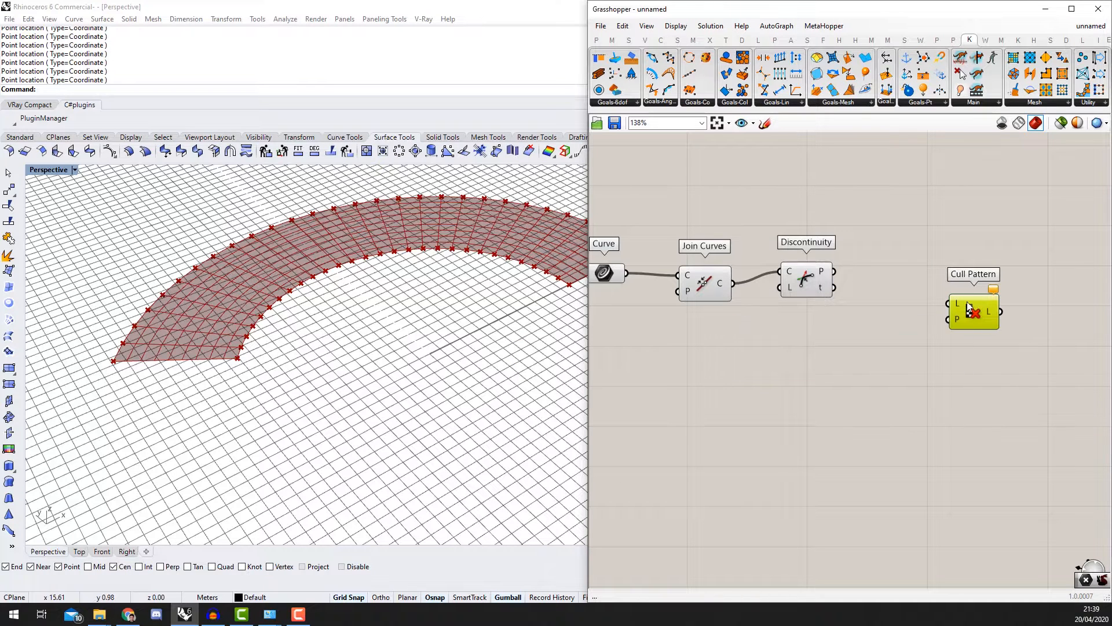
drag(979, 301, 911, 306)
Step: Connect Discontinuity's P output to Cull Pattern's L input and check the default culling pattern
scroll(879, 311, up, 4)
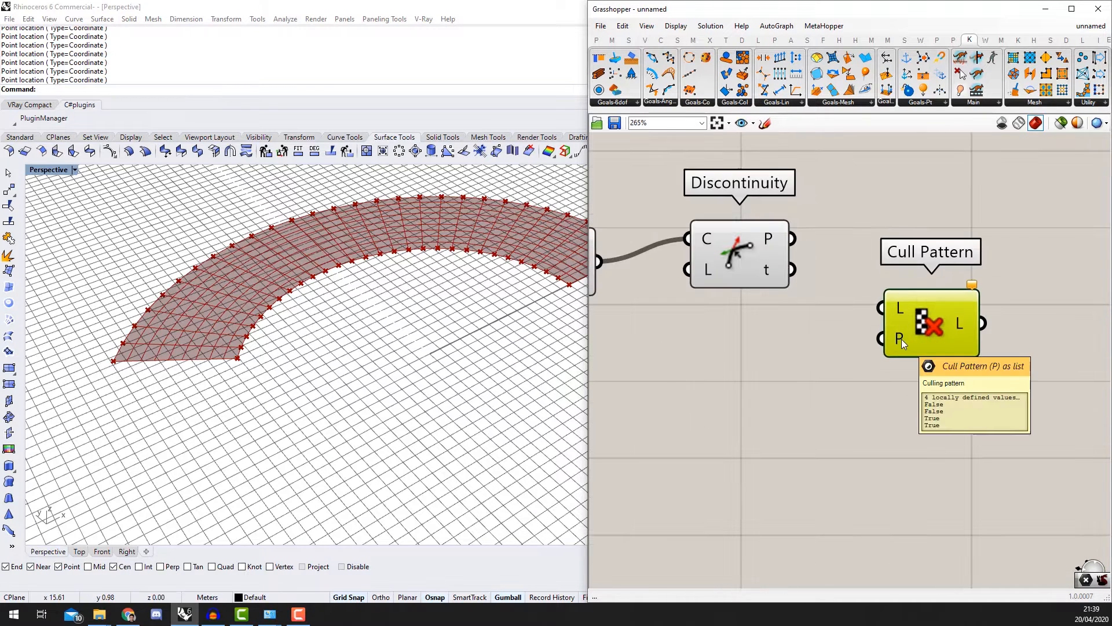
scroll(867, 290, down, 3)
scroll(822, 273, up, 3)
drag(810, 260, 909, 331)
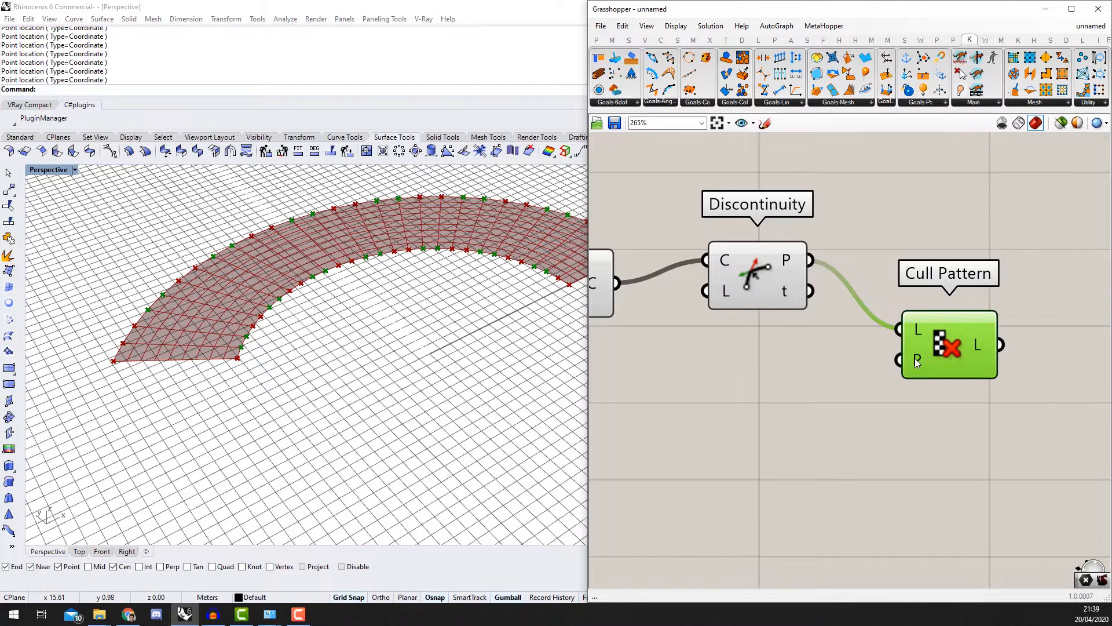
mouse_move(917, 362)
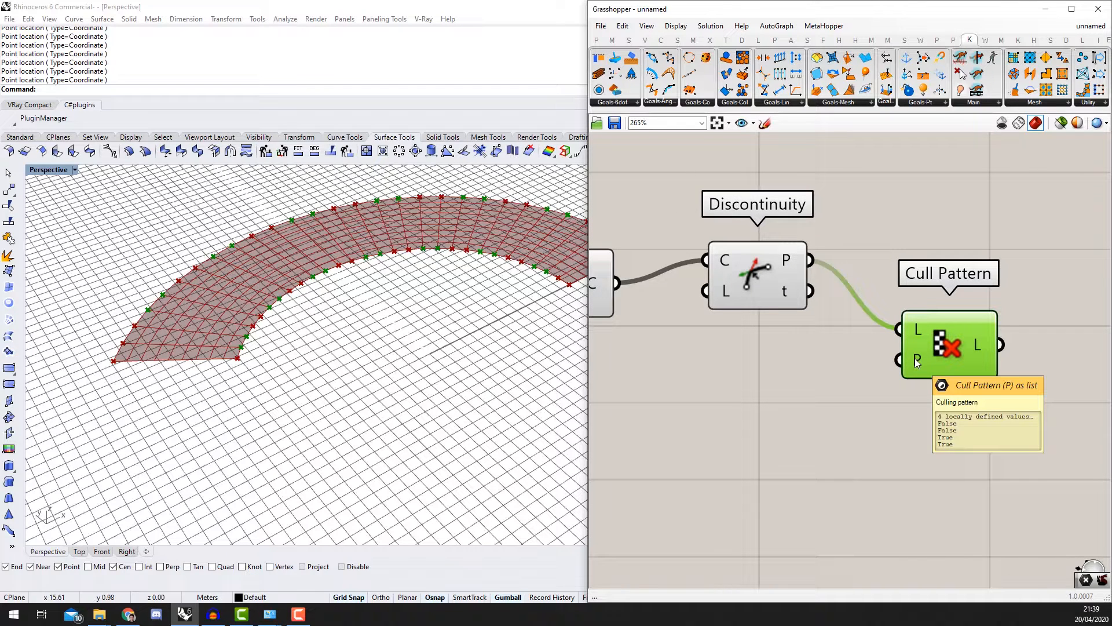
Step: Add a Duplicate Data component below Discontinuity and place a copy of it underneath
scroll(915, 358, down, 5)
double_click(856, 349)
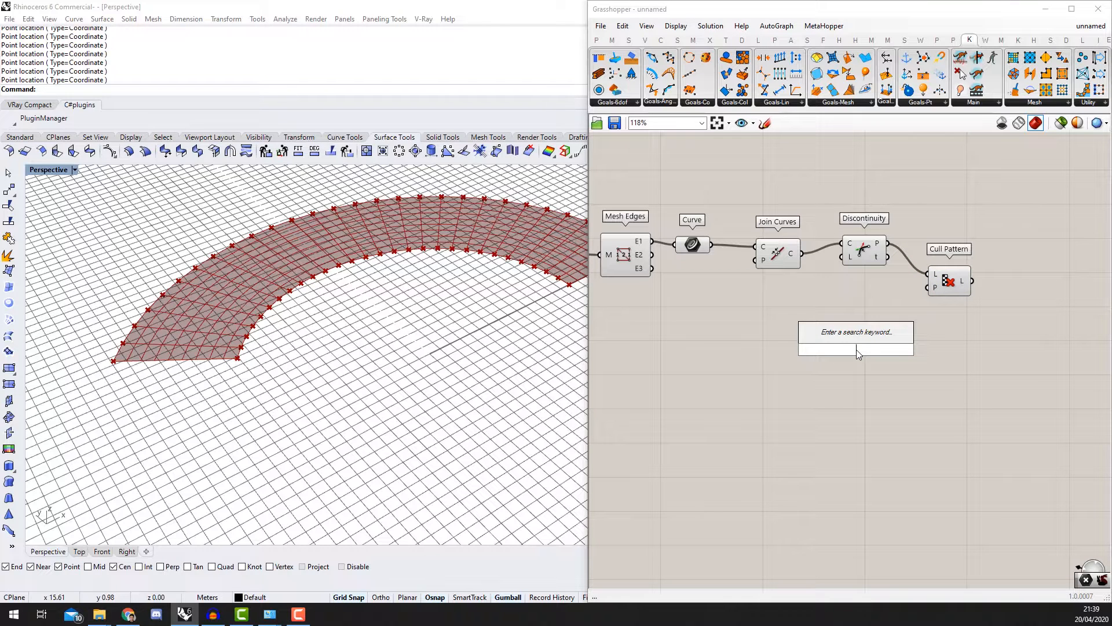
text(dup)
key(Return)
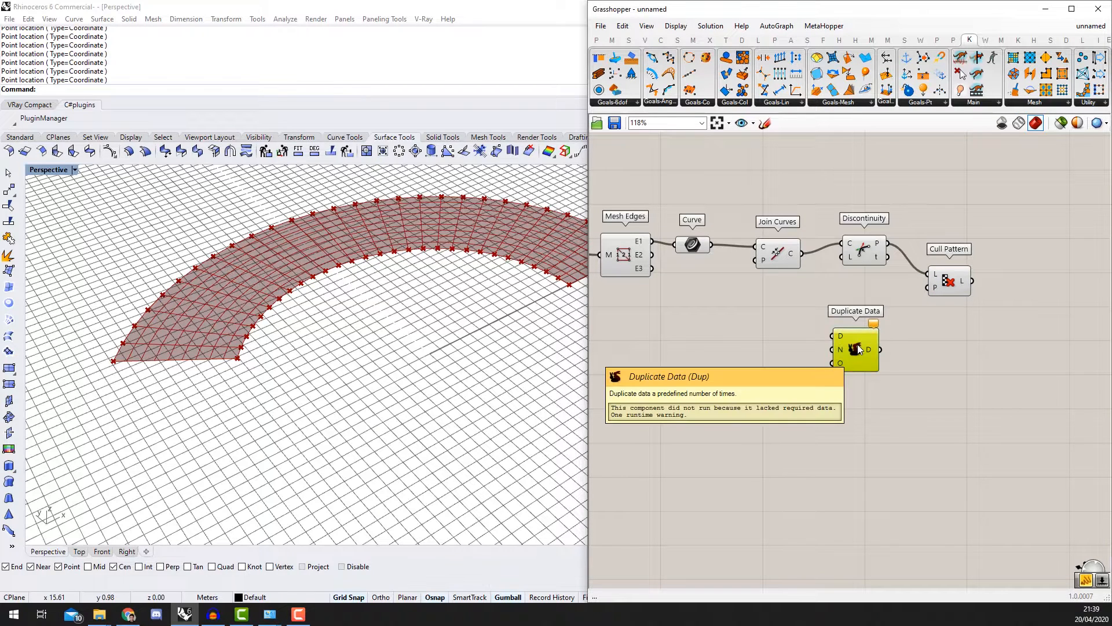
drag(857, 350, 870, 415)
Step: Add a panel containing False and connect it to the D input of the upper Duplicate Data component
double_click(743, 404)
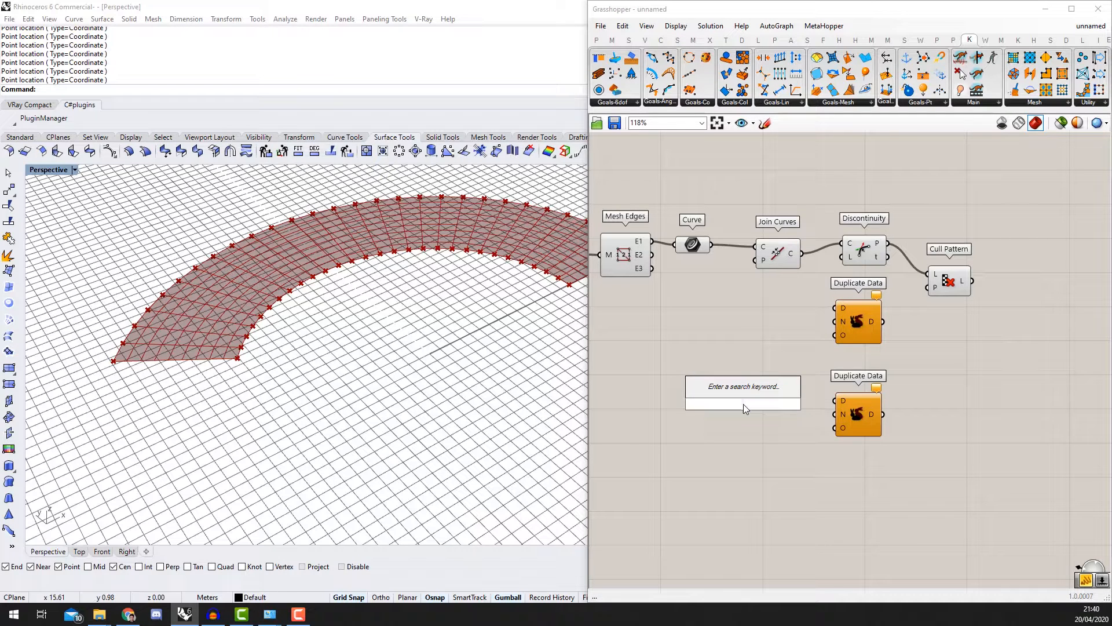
text(//)
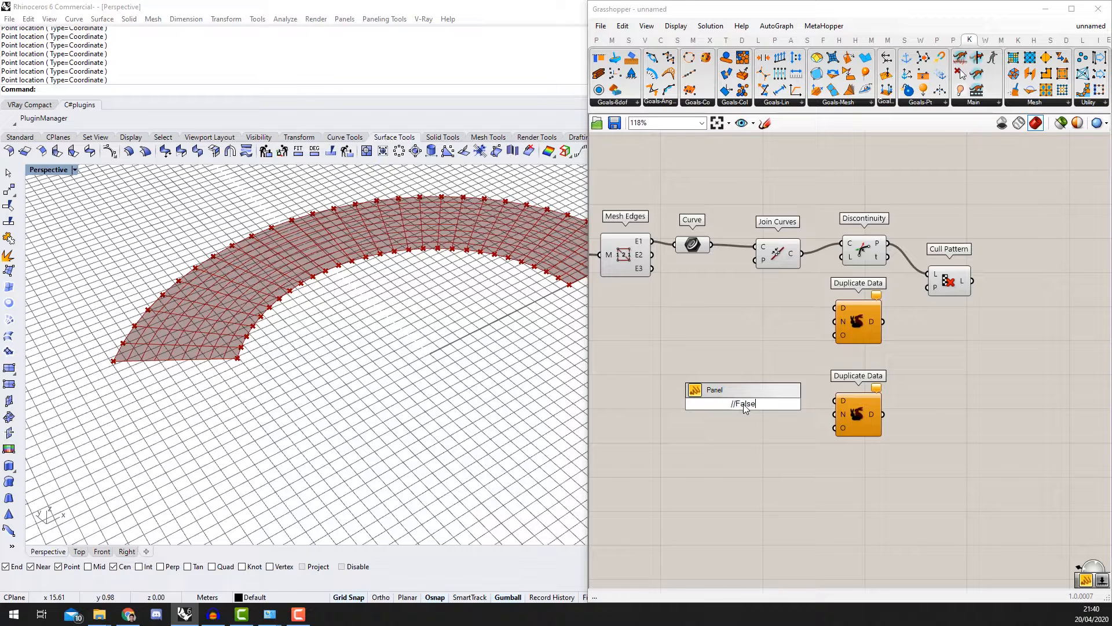
text(False)
key(Return)
drag(745, 406, 829, 311)
Step: Add a panel containing True and connect it to the D input of the lower Duplicate Data component
double_click(743, 427)
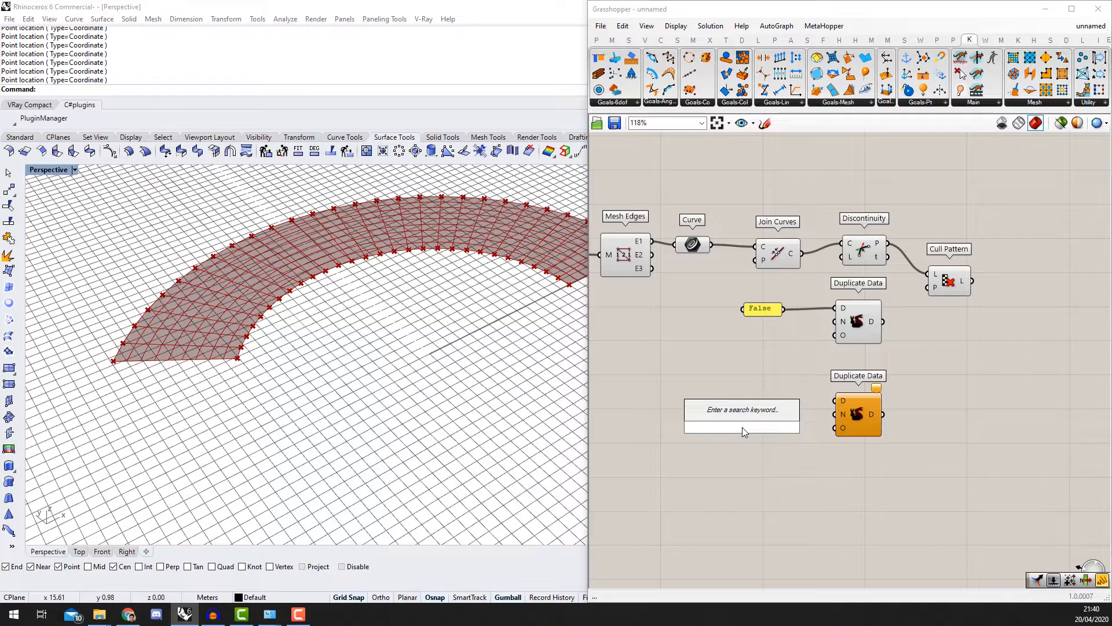
text(//True)
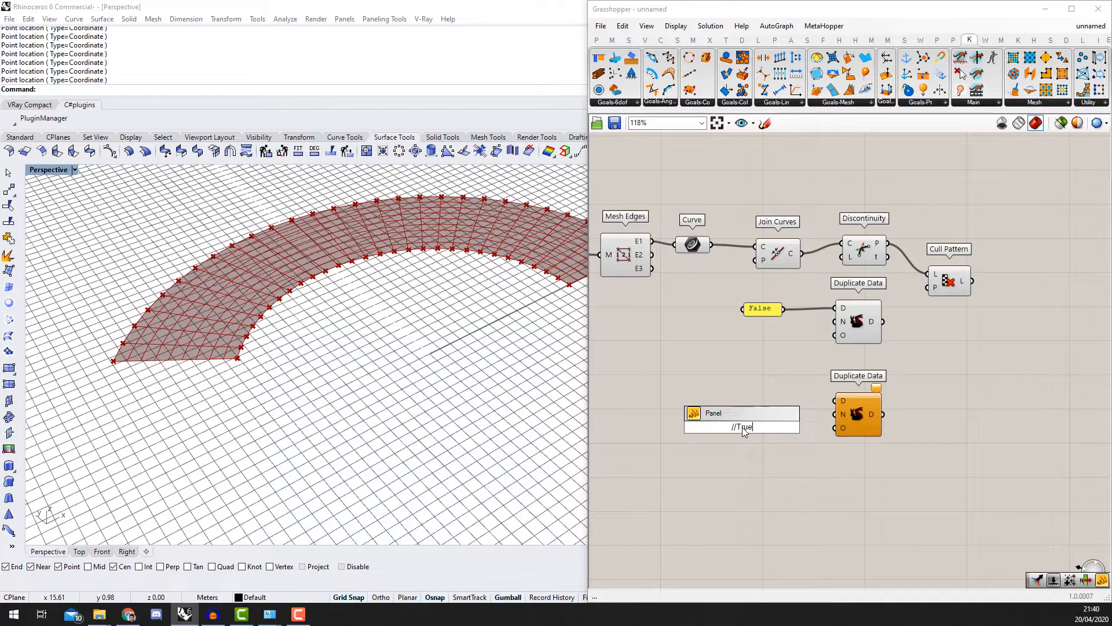
key(Return)
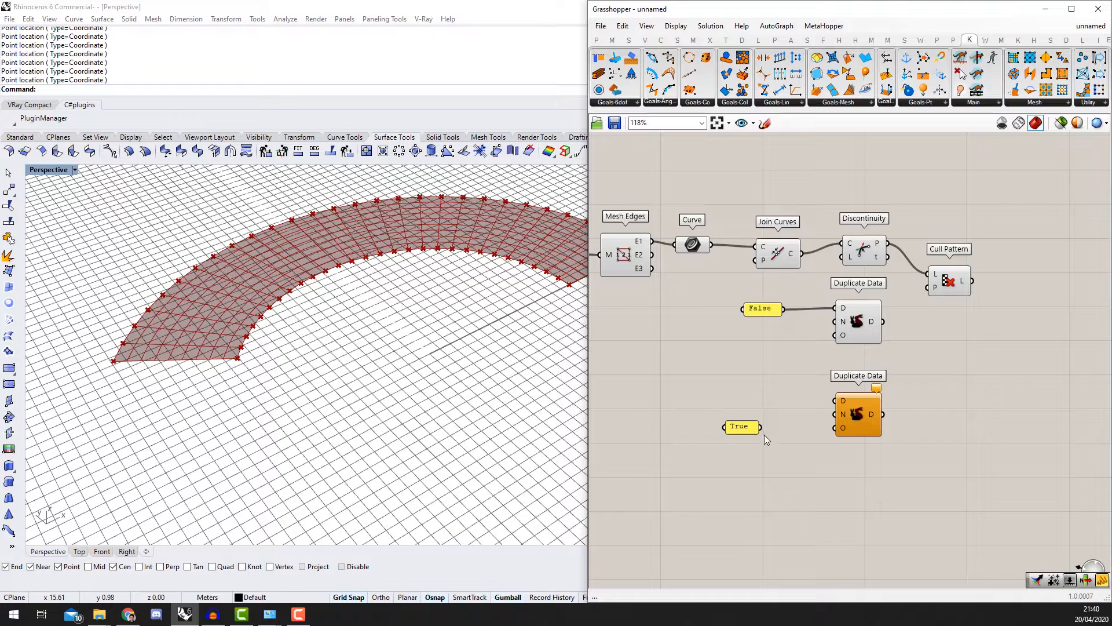
drag(762, 426, 845, 401)
drag(749, 430, 766, 410)
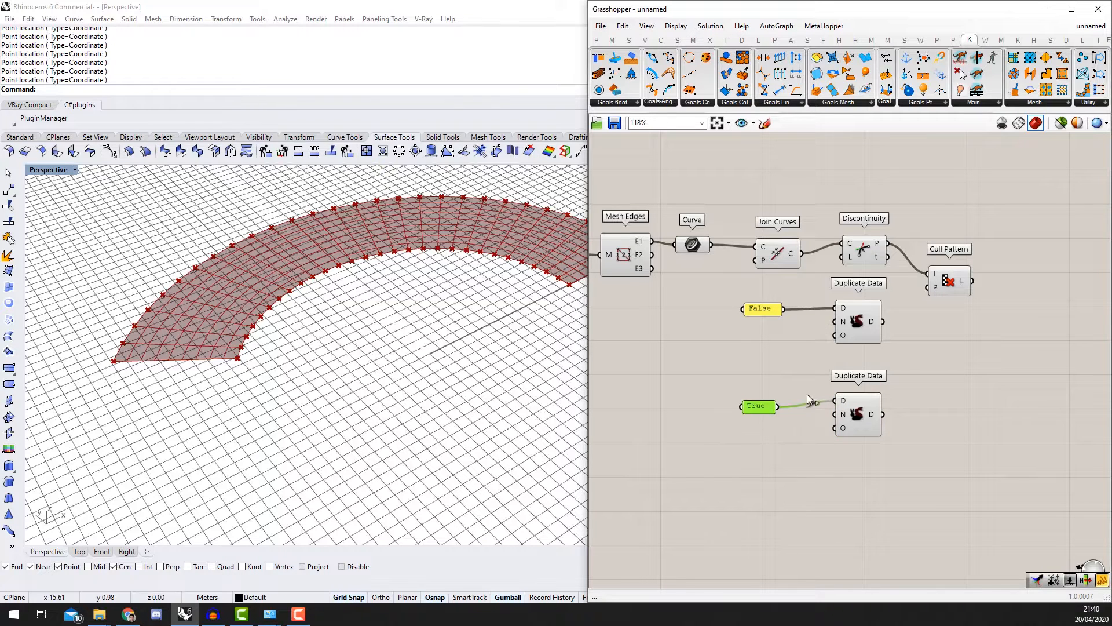
Step: Add an integer number slider ranging from 0 to 4 and place it below the False panel
right_drag(941, 251, 844, 240)
scroll(743, 320, up, 2)
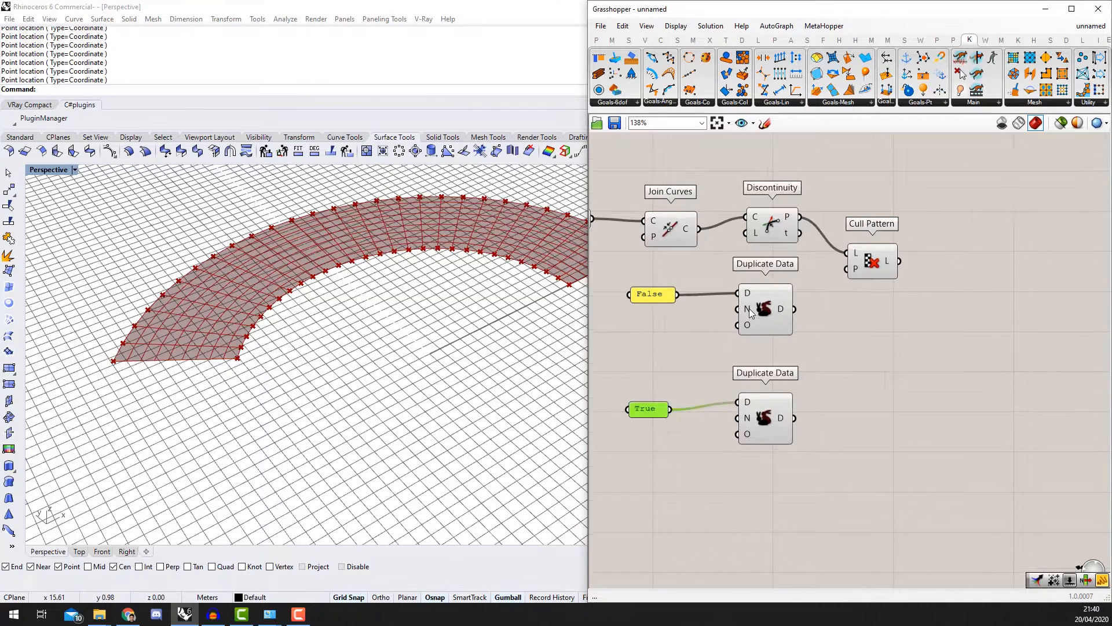
double_click(683, 380)
text(0<4)
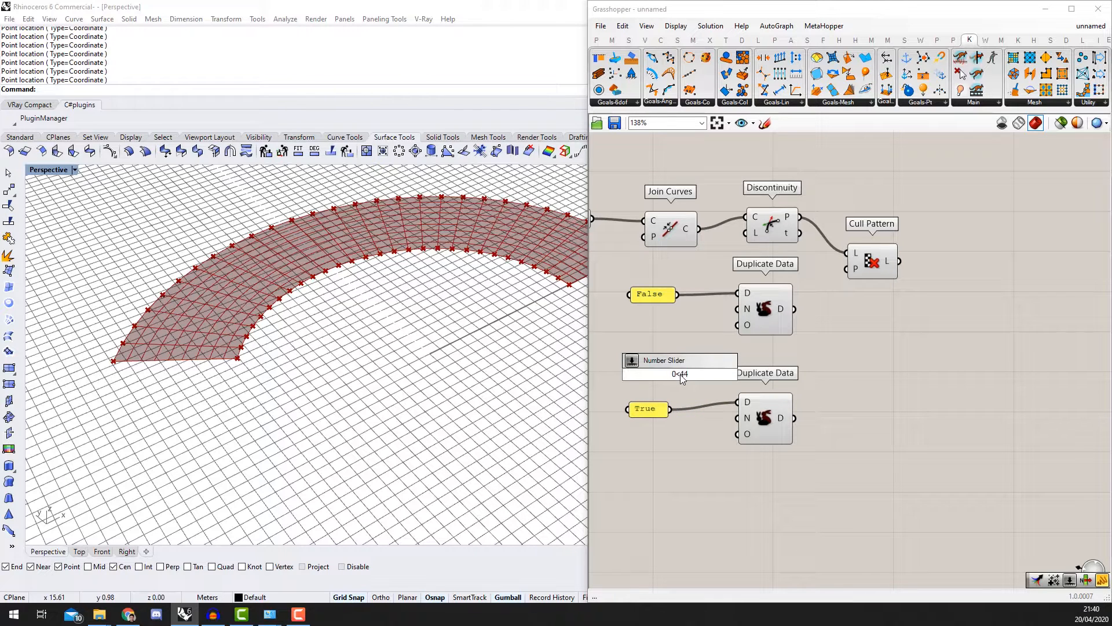
key(Return)
drag(704, 374, 666, 319)
Step: Set the maximum of the slider below the False panel to 10
scroll(675, 320, up, 1)
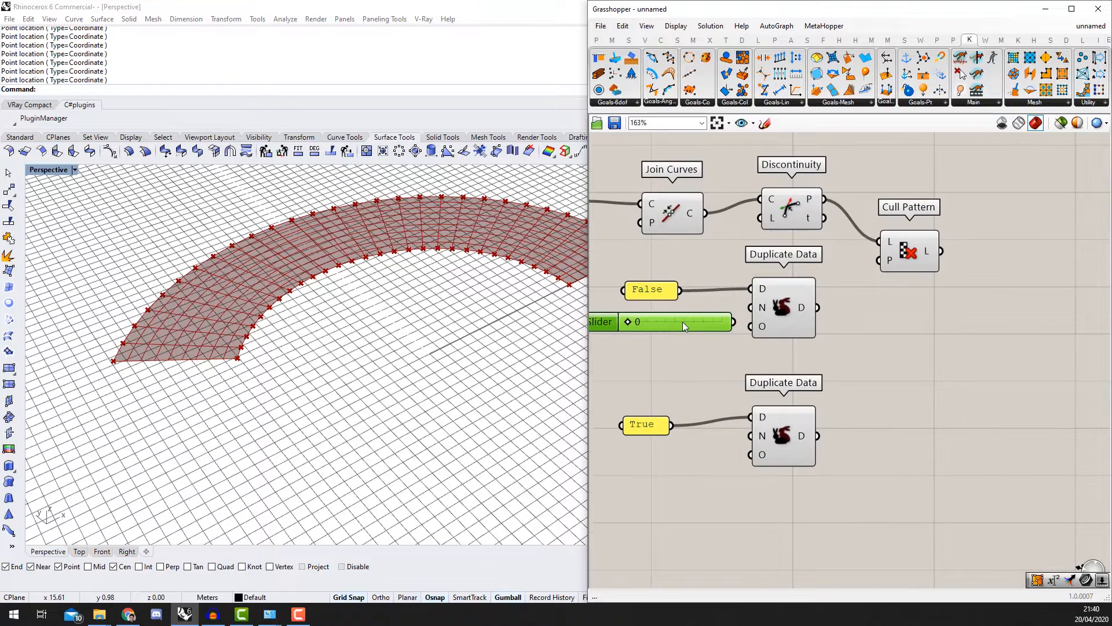
right_click(683, 322)
click(712, 373)
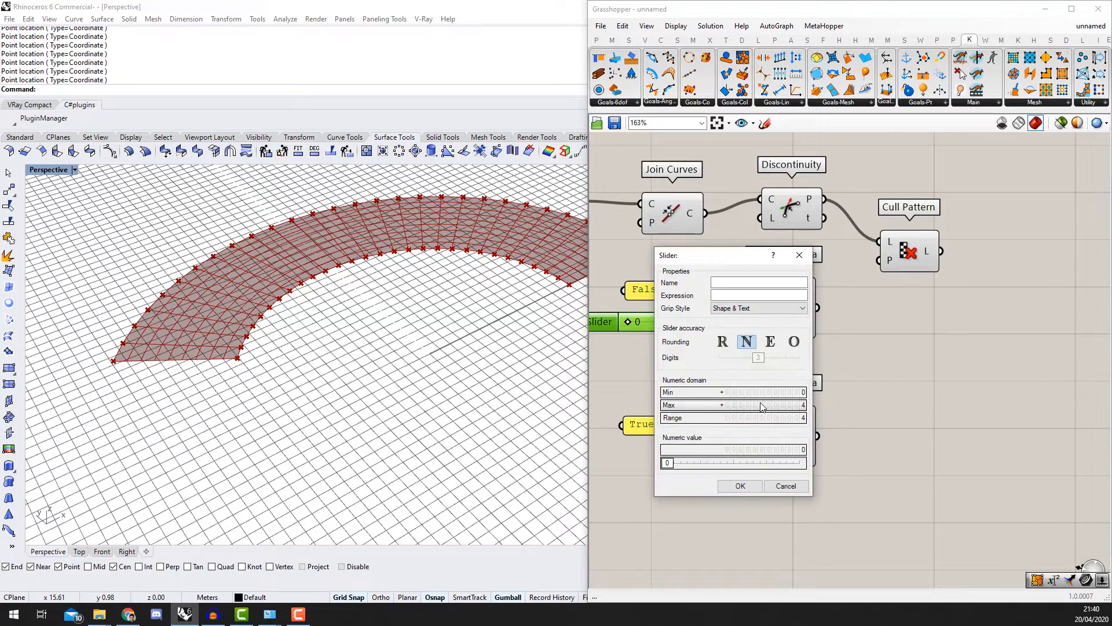
double_click(762, 406)
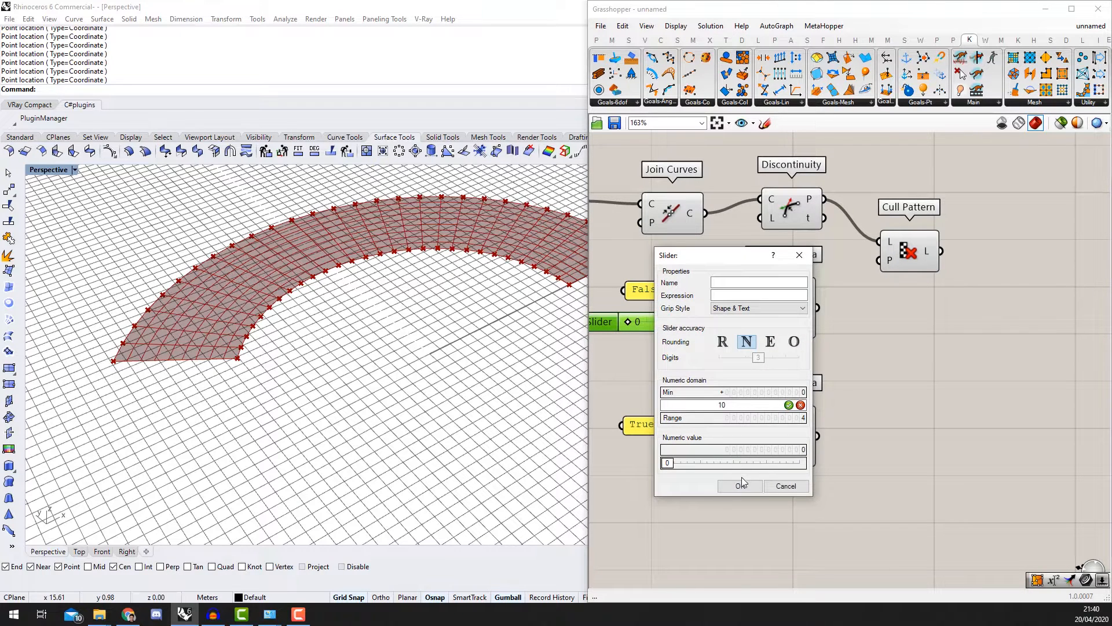
text(10)
click(741, 484)
Step: Add a second integer slider ranging from 0 to 10 and connect it to the N input of the lower Duplicate Data
scroll(742, 457, down, 1)
double_click(717, 512)
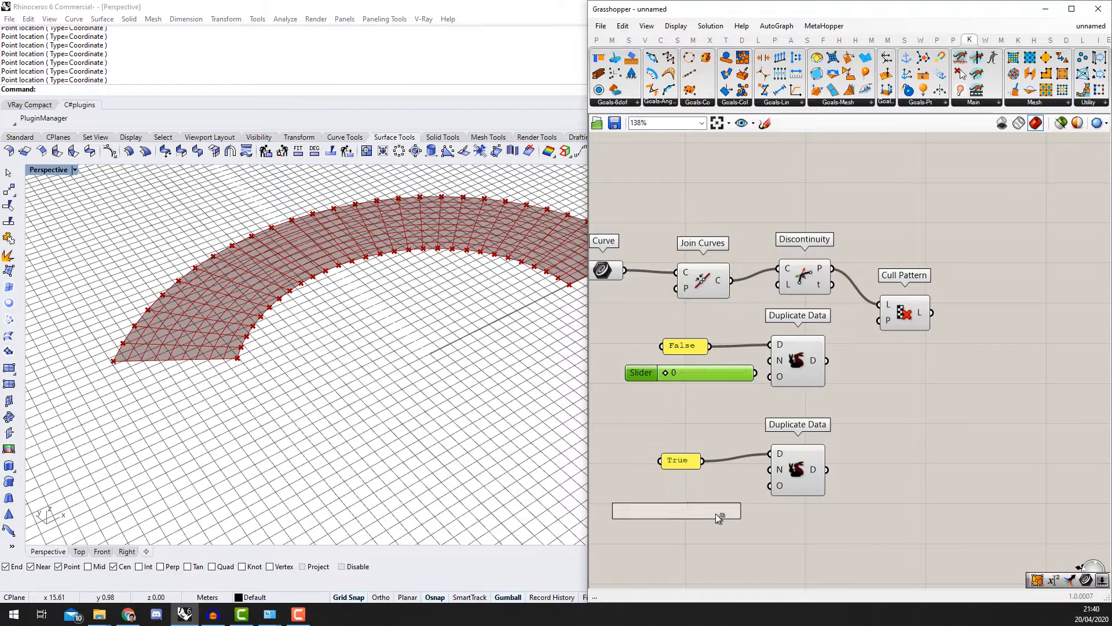
text(0<10)
key(Return)
drag(751, 508, 783, 477)
Step: Set the slider below the False panel to 5 and connect it to the N input of the upper Duplicate Data
scroll(718, 405, up, 2)
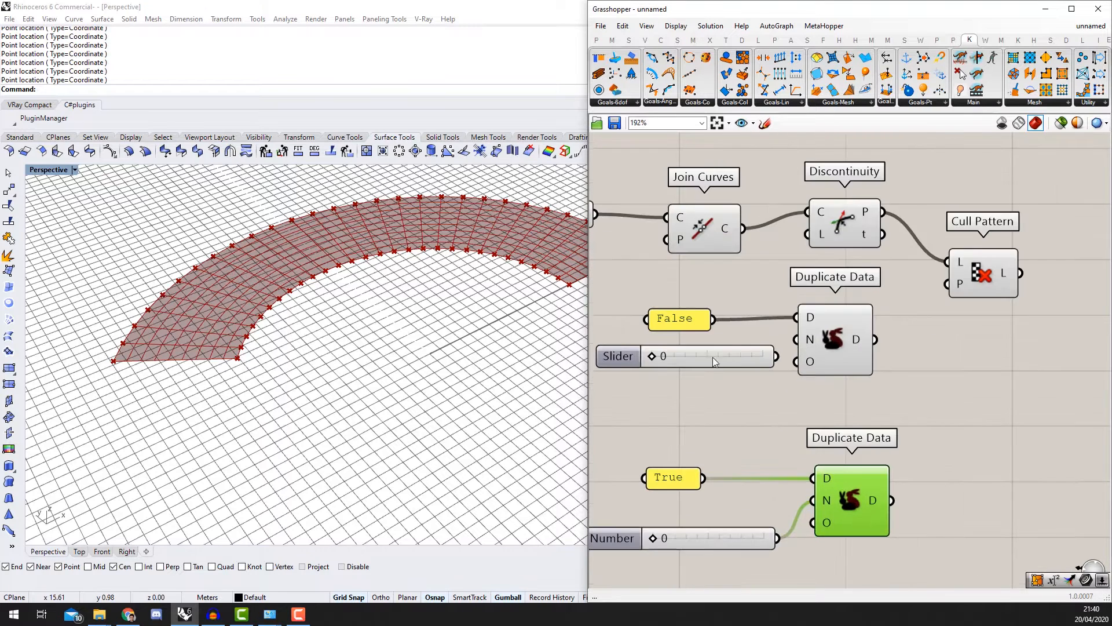
scroll(643, 353, up, 1)
drag(652, 359, 690, 358)
drag(783, 357, 824, 340)
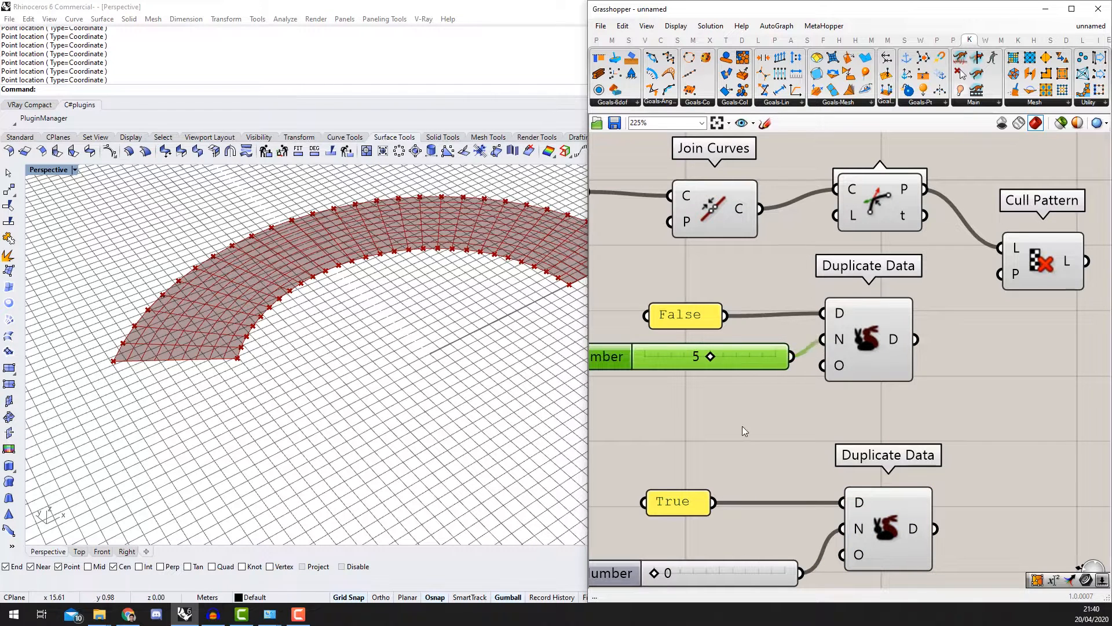
Step: Set the slider feeding the lower Duplicate Data's N input to 1
scroll(739, 430, down, 3)
scroll(702, 461, up, 2)
drag(694, 479, 704, 481)
Step: Add a Merge component beside the outputs of the two Duplicate Data components
scroll(704, 482, down, 3)
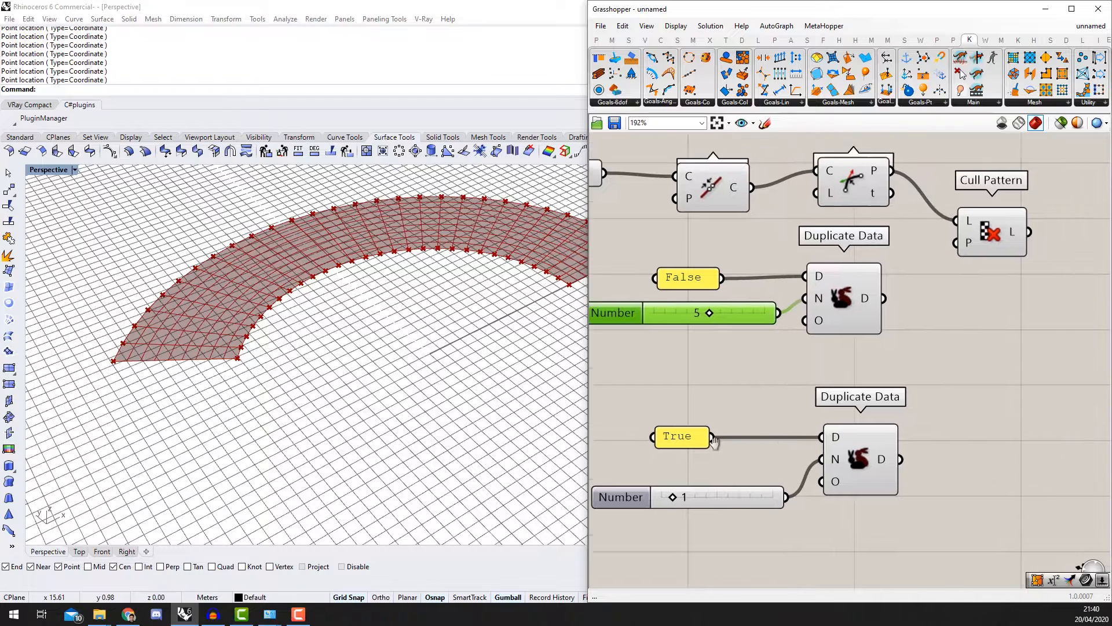
double_click(835, 391)
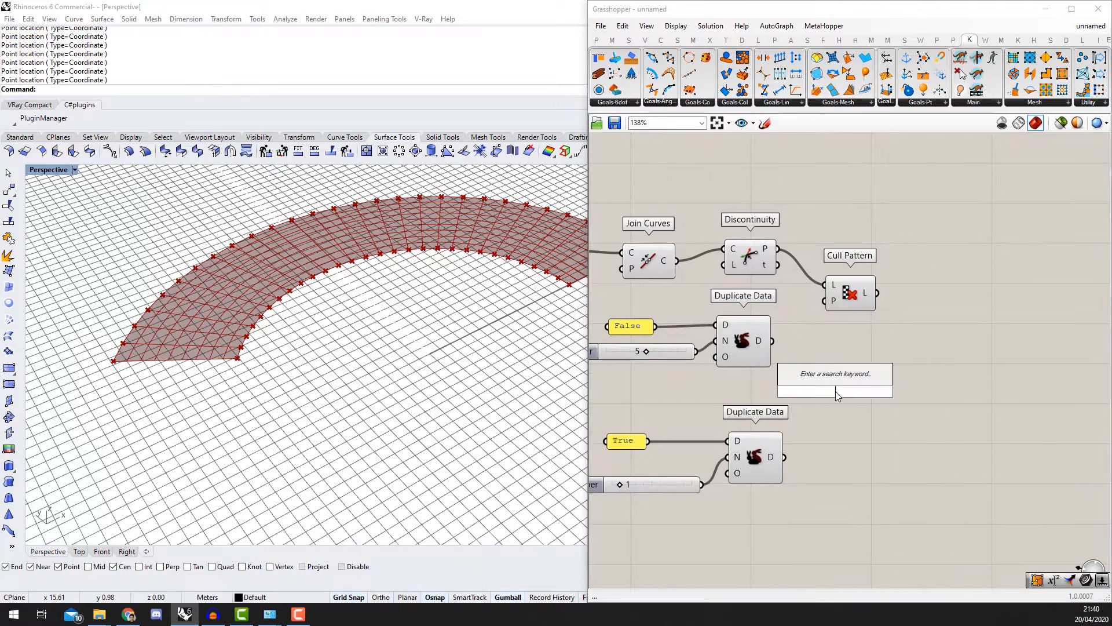
text(merge)
click(837, 374)
scroll(802, 353, up, 3)
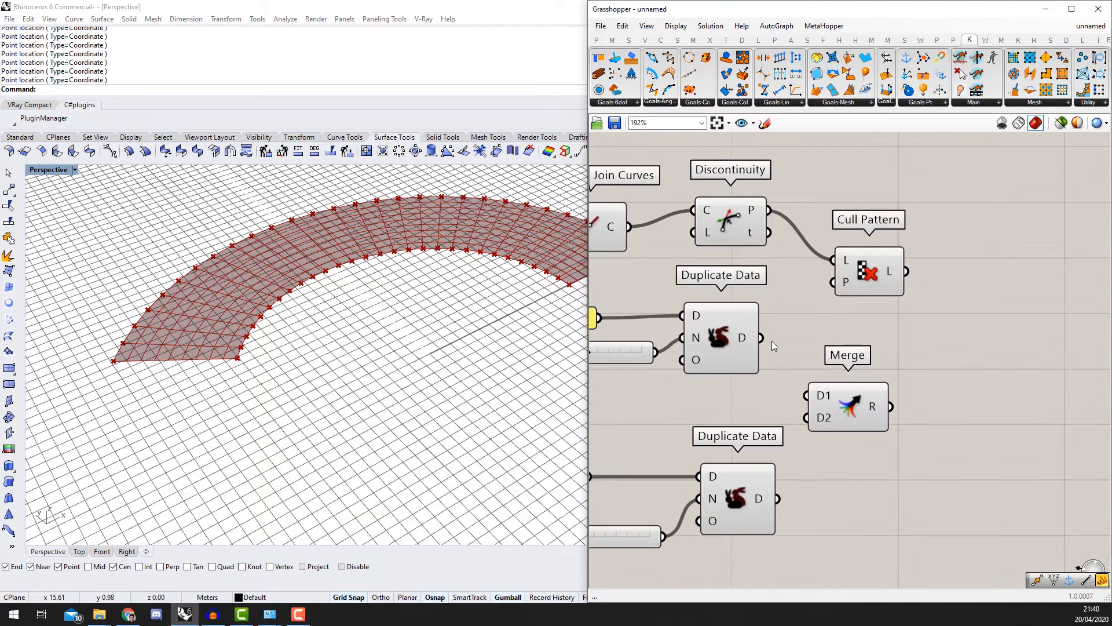
Step: Connect the upper and lower Duplicate Data outputs to Merge inputs D1 and D2, and remove the spare D3 input
drag(760, 338, 777, 498)
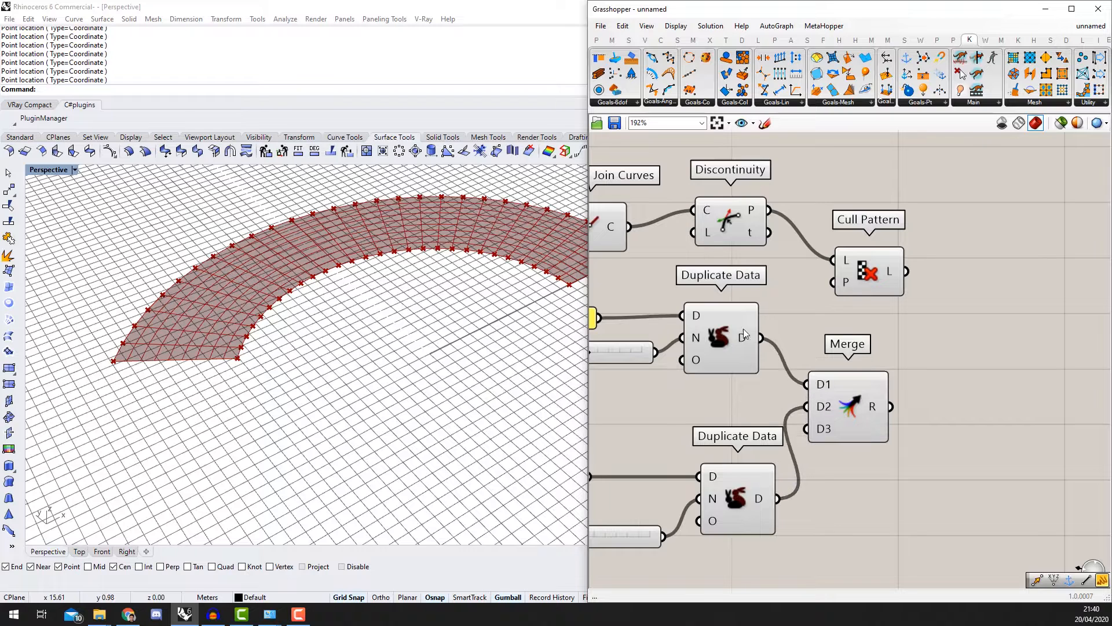
scroll(815, 435, up, 2)
click(855, 432)
Step: Move the Cull Pattern component away from Discontinuity and connect the Merge result to its P input
scroll(888, 418, down, 4)
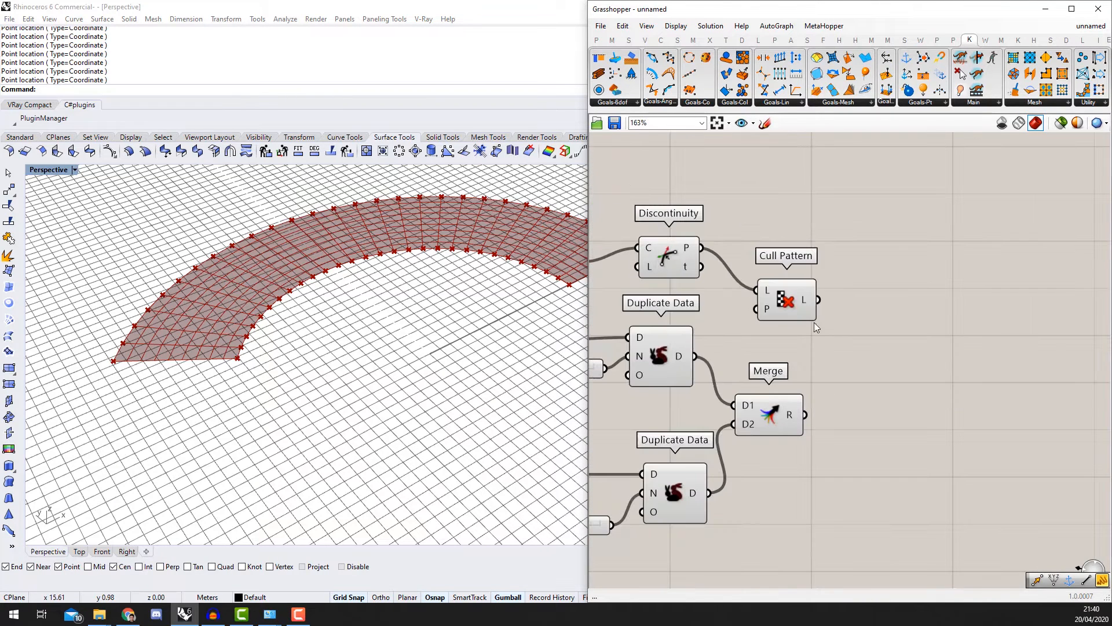
click(795, 305)
drag(788, 301, 884, 291)
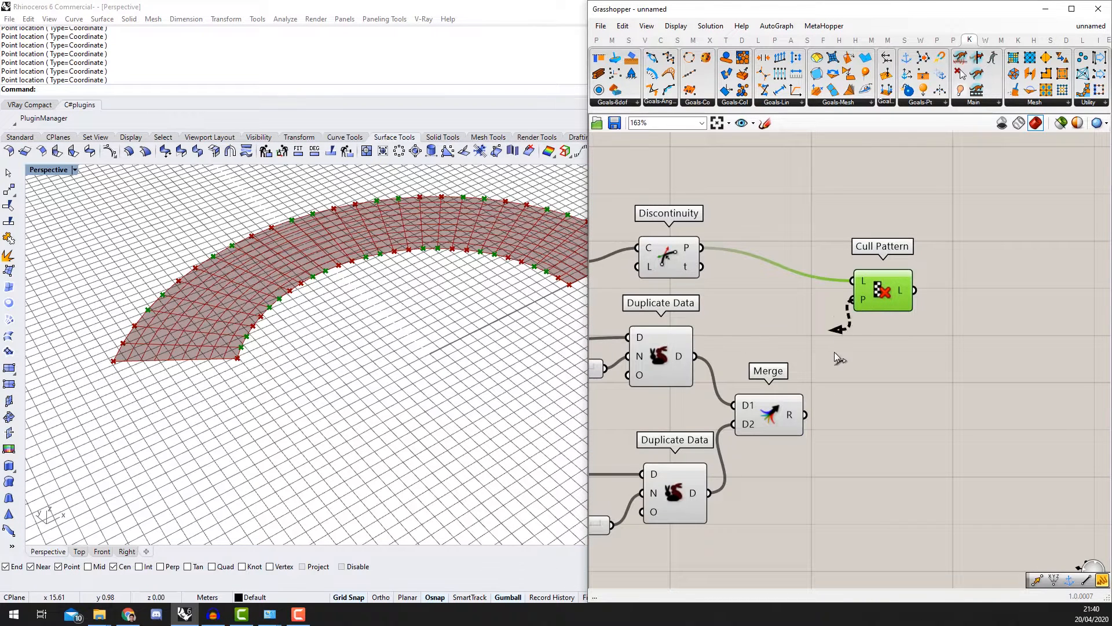
drag(834, 353, 806, 414)
Step: Examine the points kept by the cull pattern along both edges and at the corners of the mesh strip
scroll(684, 397, down, 2)
scroll(246, 334, up, 2)
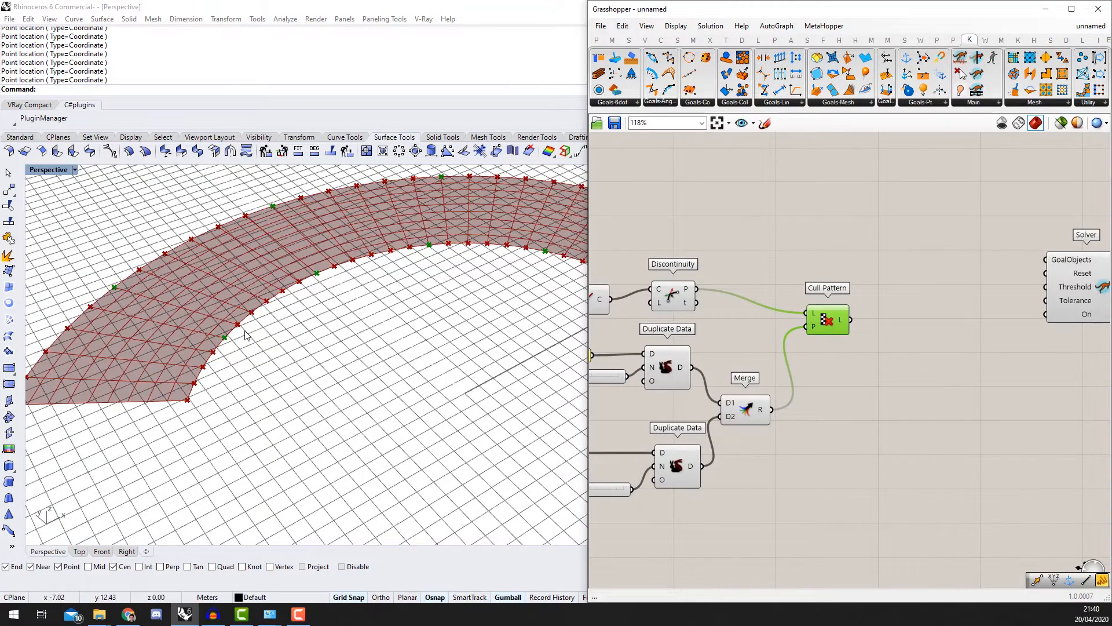
scroll(246, 334, down, 3)
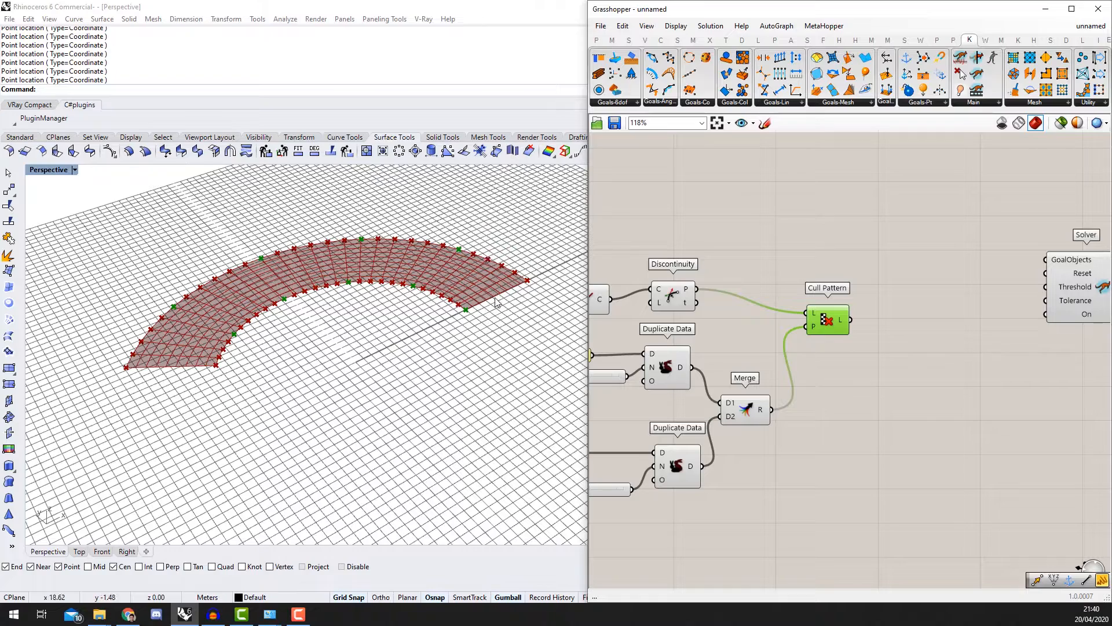
scroll(435, 275, down, 3)
scroll(378, 271, up, 3)
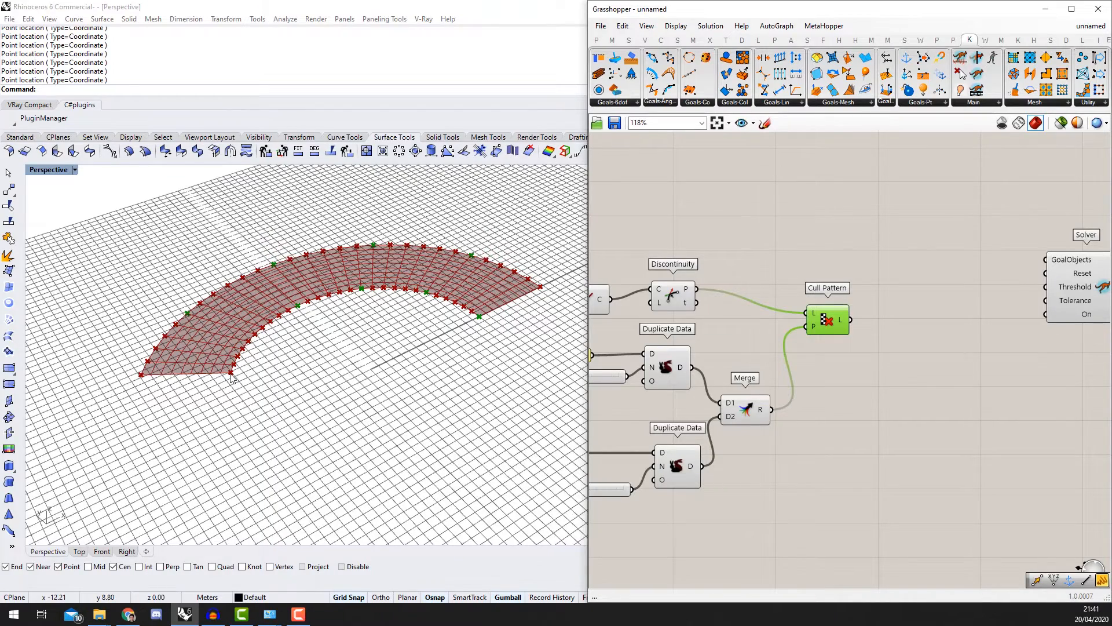
scroll(232, 376, up, 3)
scroll(319, 365, down, 5)
scroll(403, 354, up, 2)
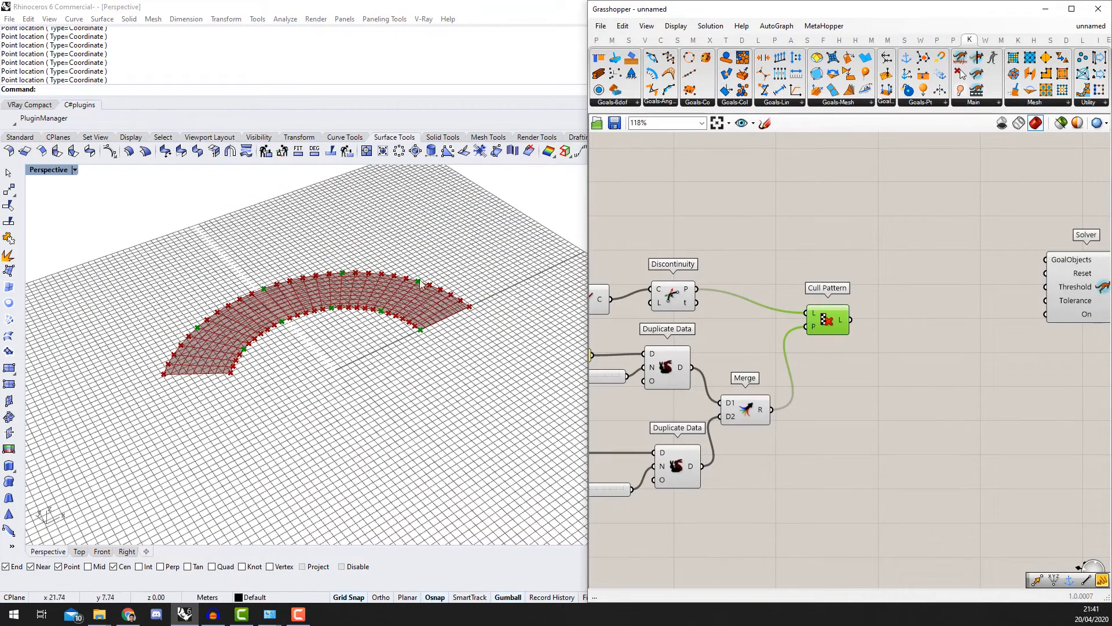
Step: Search for a mesh corner component to place above the Discontinuity component
scroll(963, 334, down, 3)
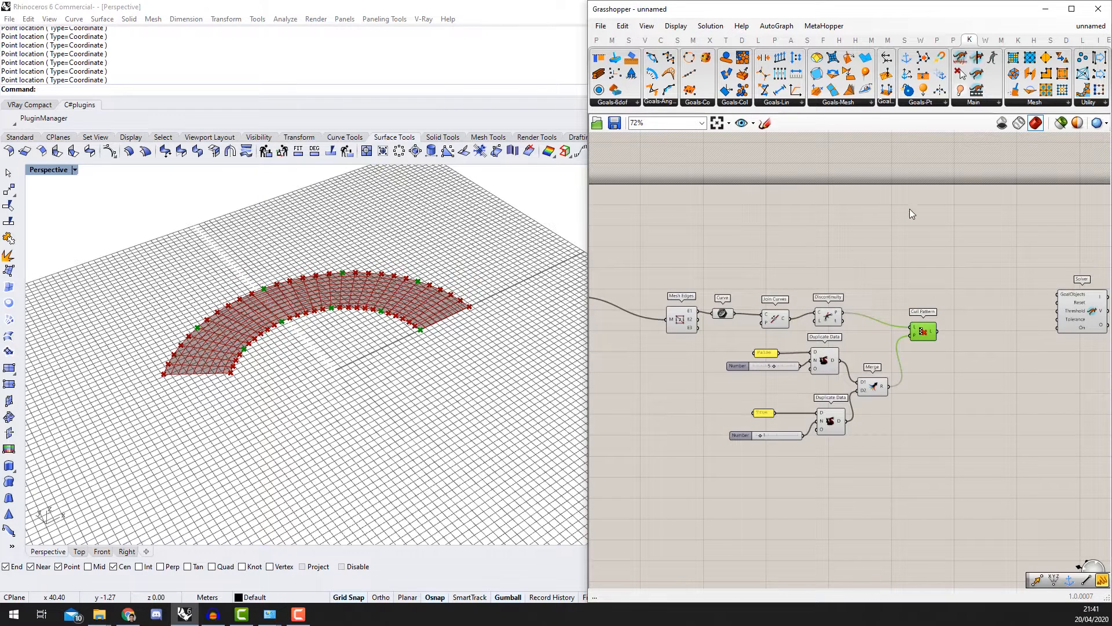
double_click(853, 259)
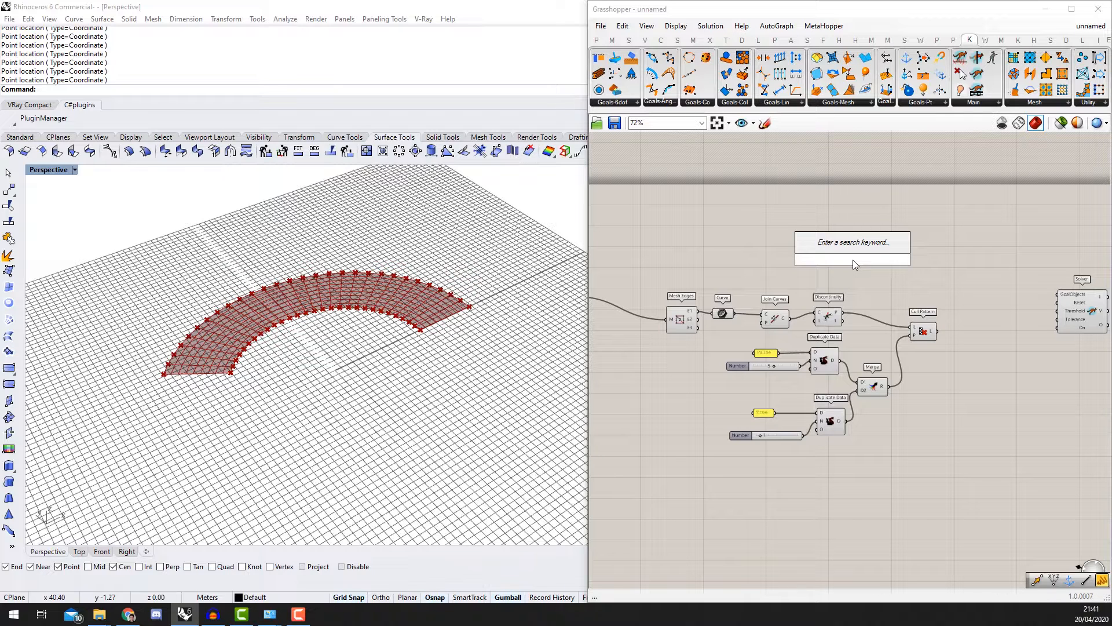
text(mesh co)
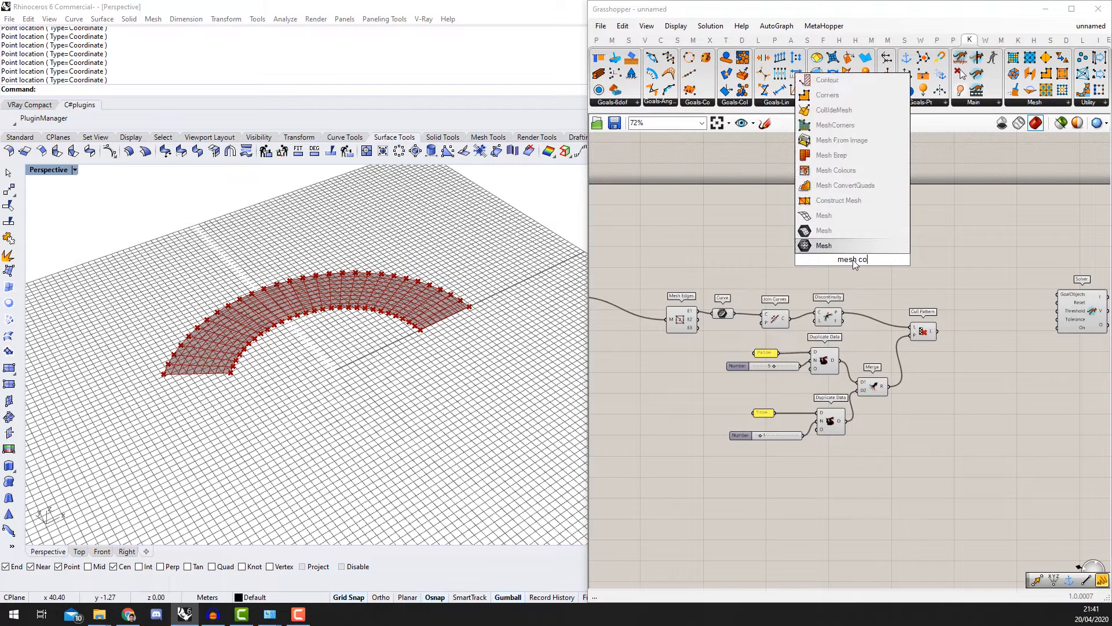
text(rner)
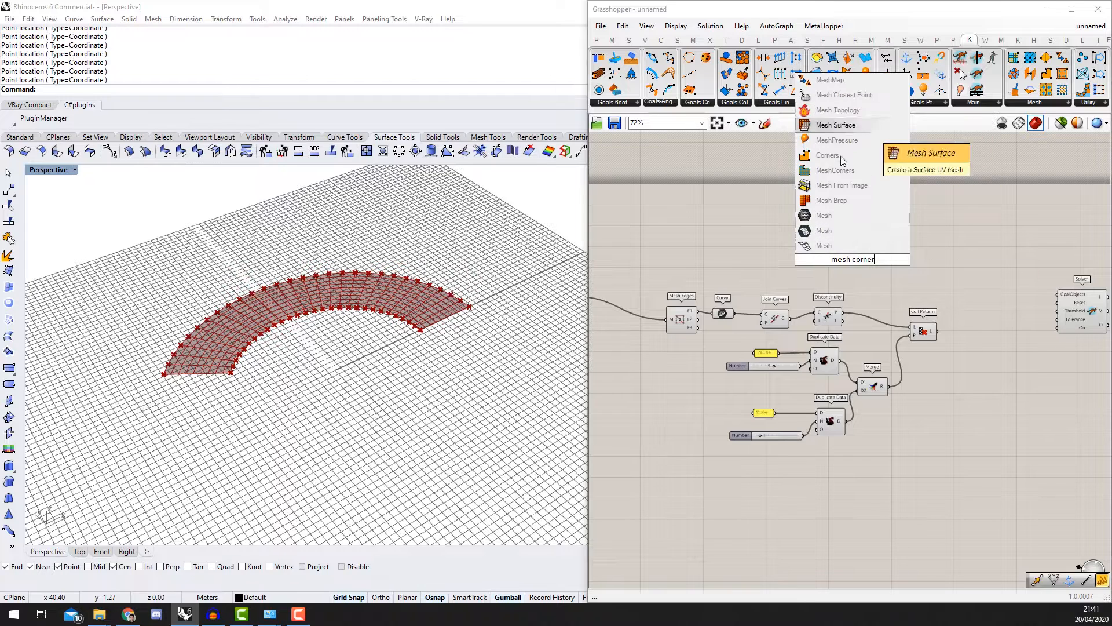
click(833, 156)
scroll(868, 266, up, 2)
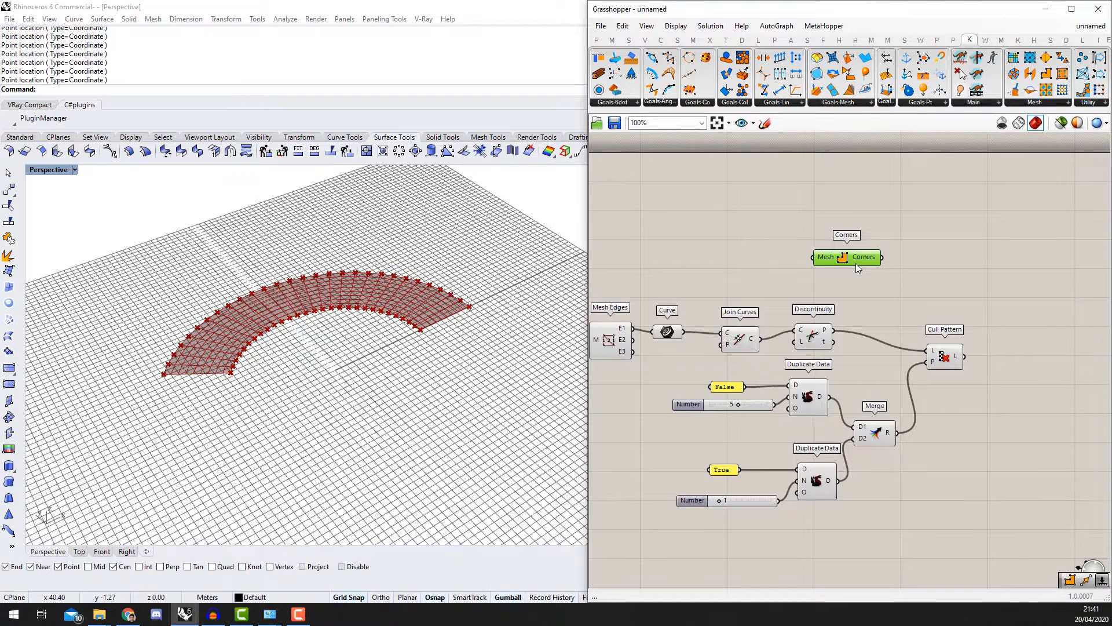
double_click(857, 264)
text(mes)
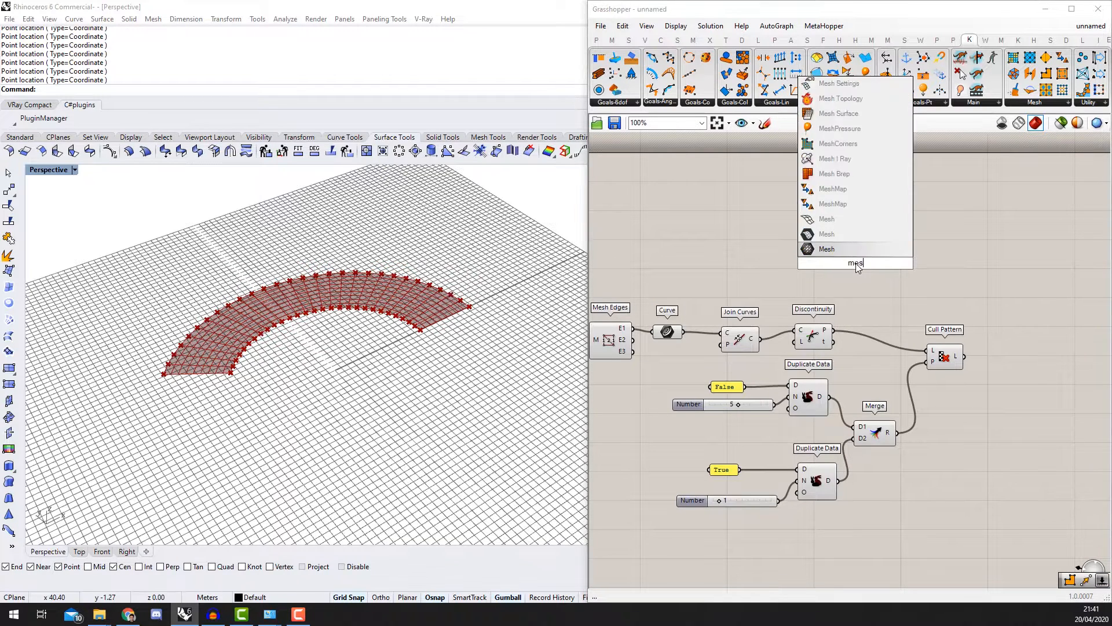
text(h cpr)
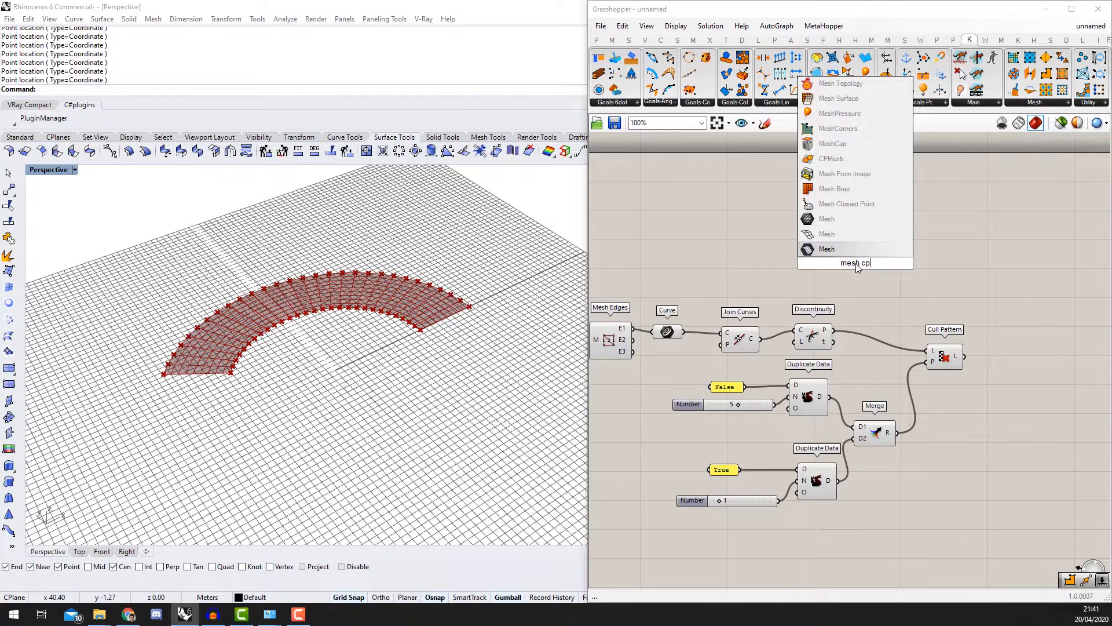
key(BackSpace)
key(BackSpace)
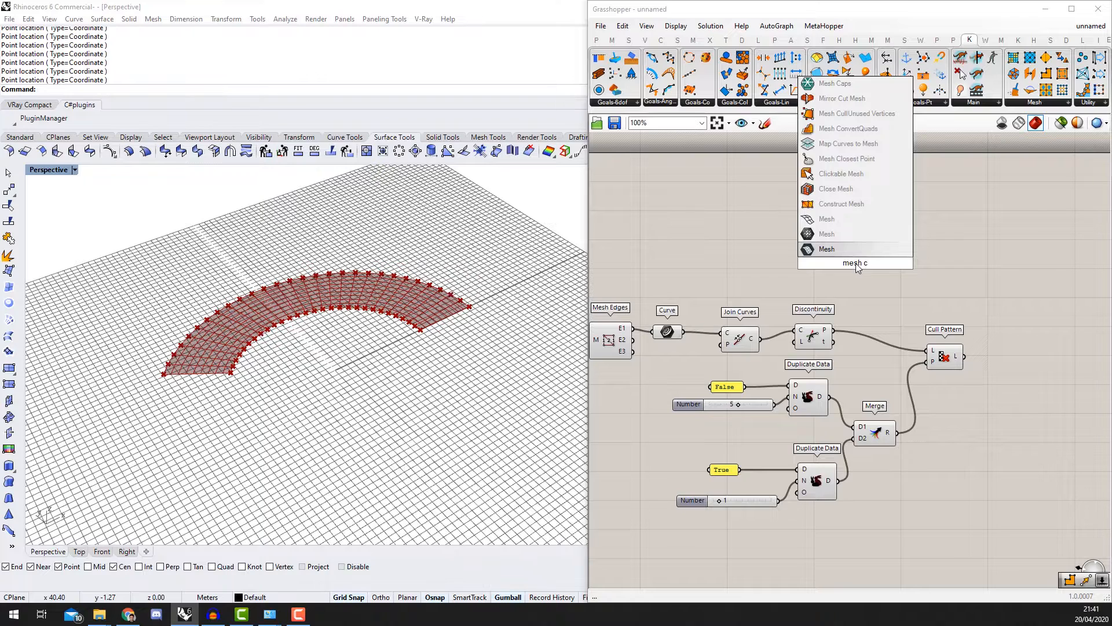
text(orn)
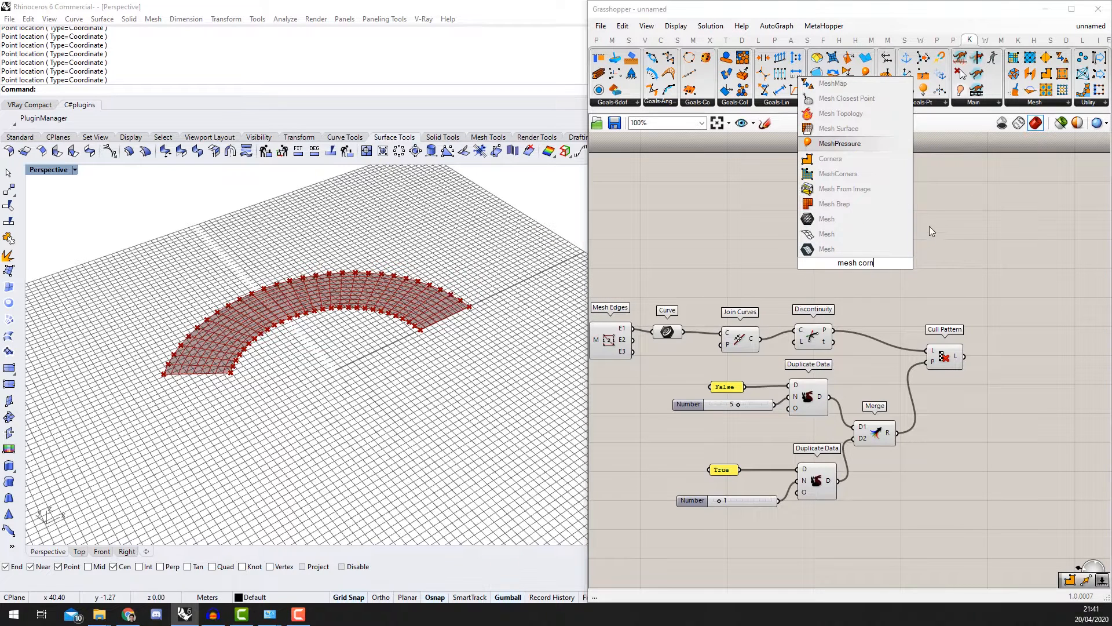
click(962, 206)
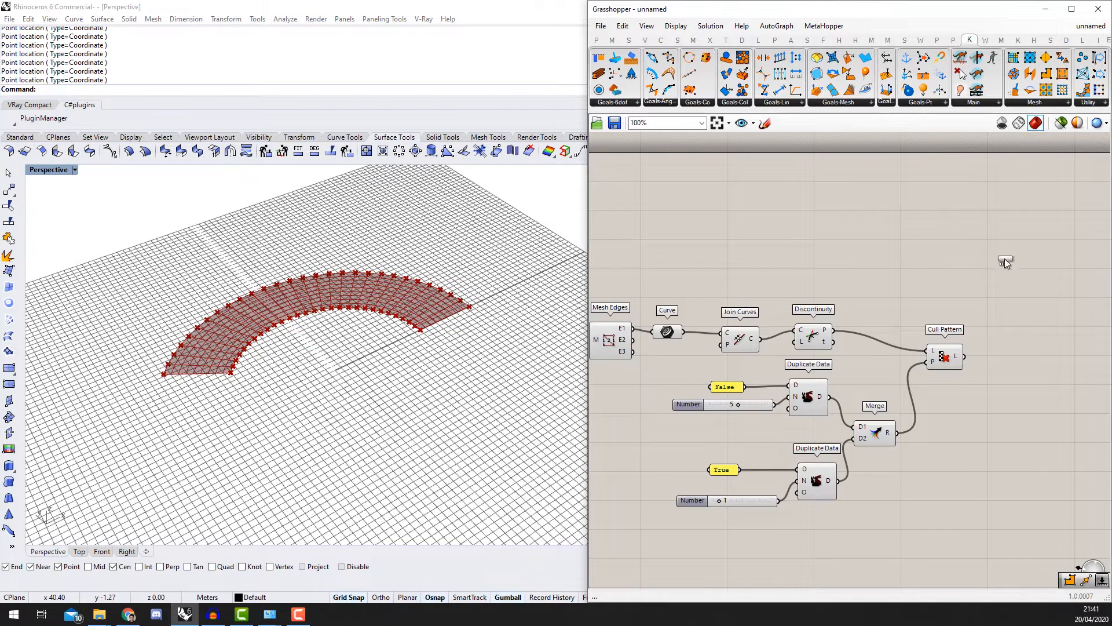
Step: Place the MeshCorners component above Cull Pattern and feed it the mesh output of Mesh FromPoints
drag(1004, 259, 1014, 320)
scroll(965, 338, up, 3)
scroll(1014, 320, down, 3)
right_drag(704, 309, 830, 309)
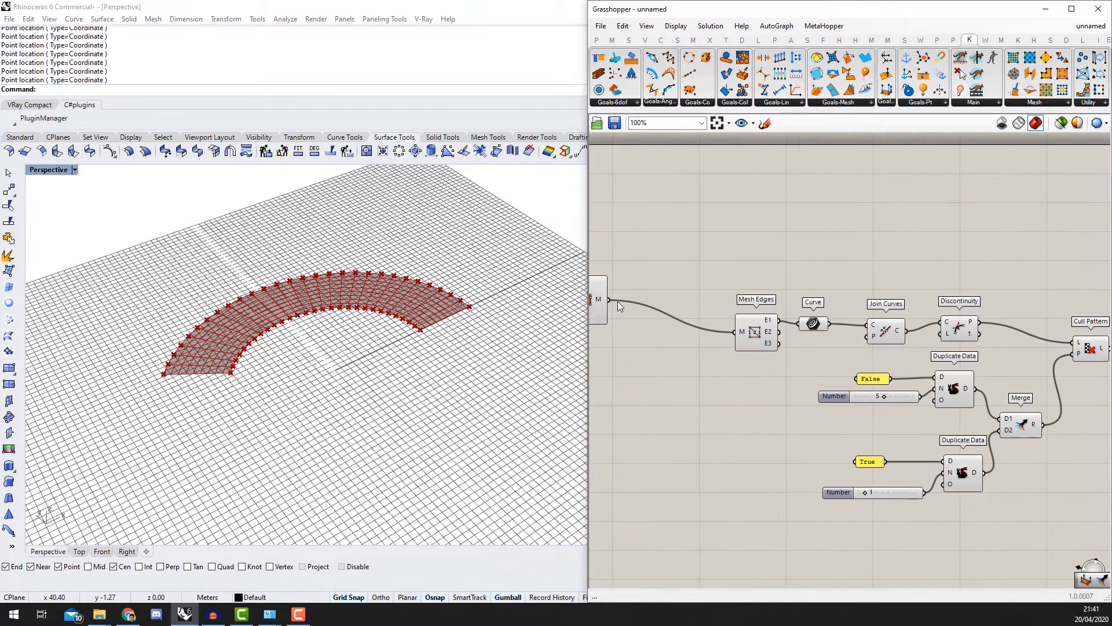
scroll(661, 302, down, 4)
drag(609, 300, 895, 274)
scroll(895, 288, up, 2)
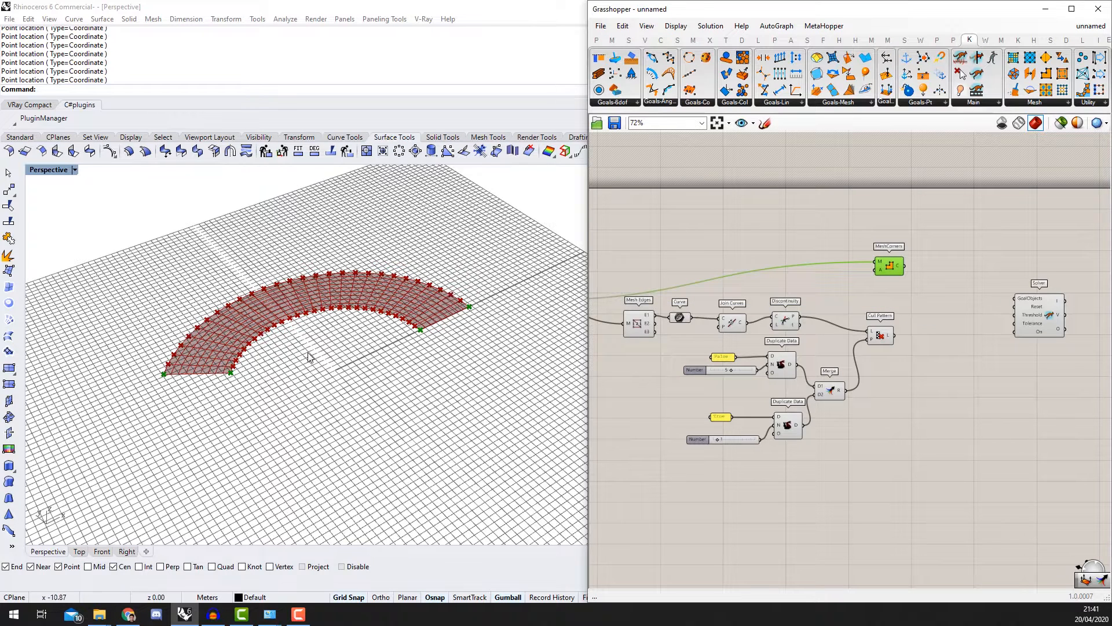
scroll(740, 236, up, 2)
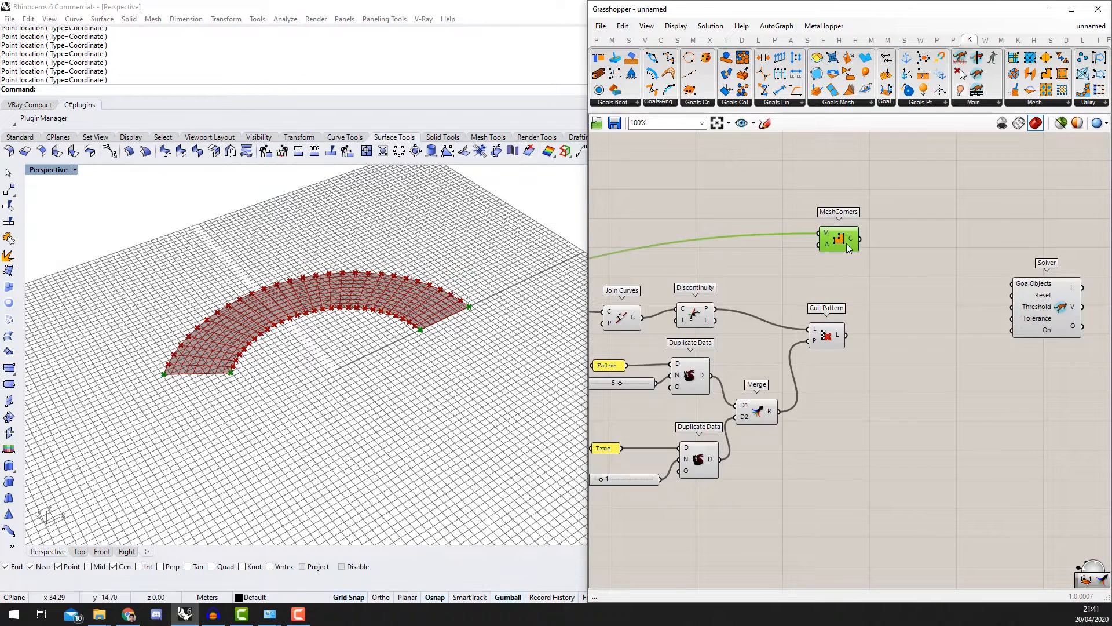
drag(846, 244, 828, 285)
Step: Add a Point parameter between the MeshCorners and Cull Pattern components and the Solver
right_drag(875, 335, 808, 274)
scroll(807, 274, up, 2)
click(807, 273)
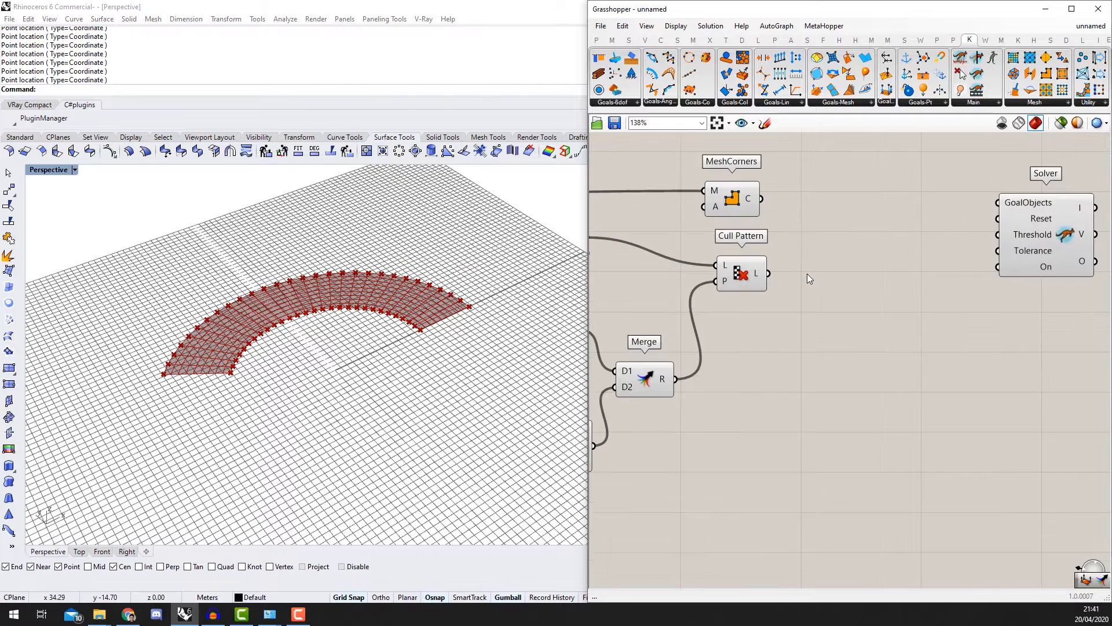
double_click(832, 248)
text(join)
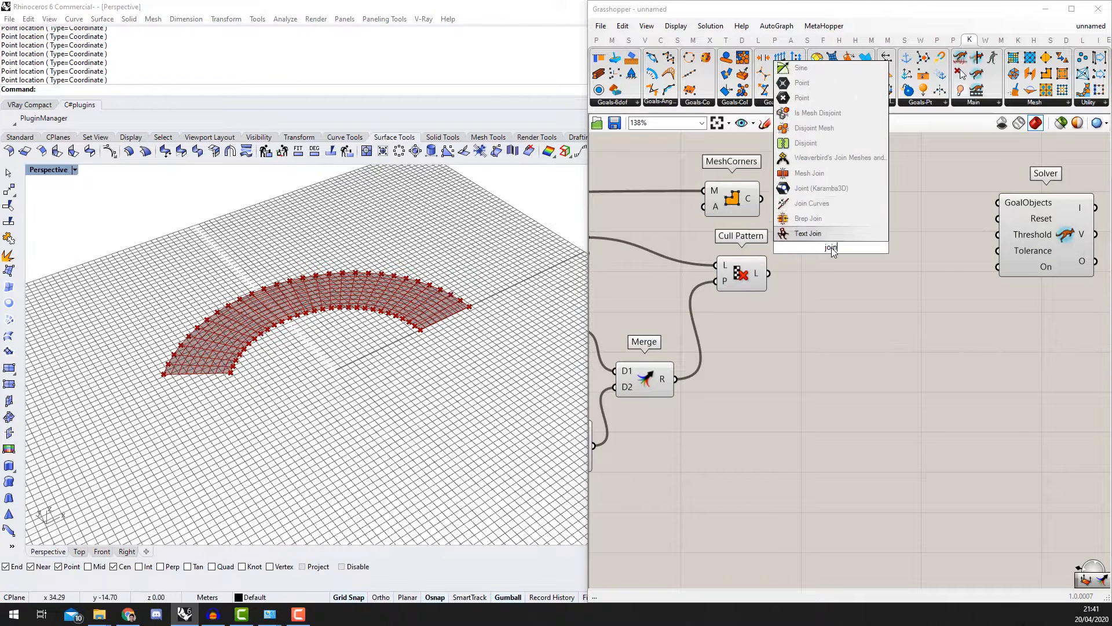
text(t)
key(BackSpace)
click(811, 98)
scroll(823, 261, up, 2)
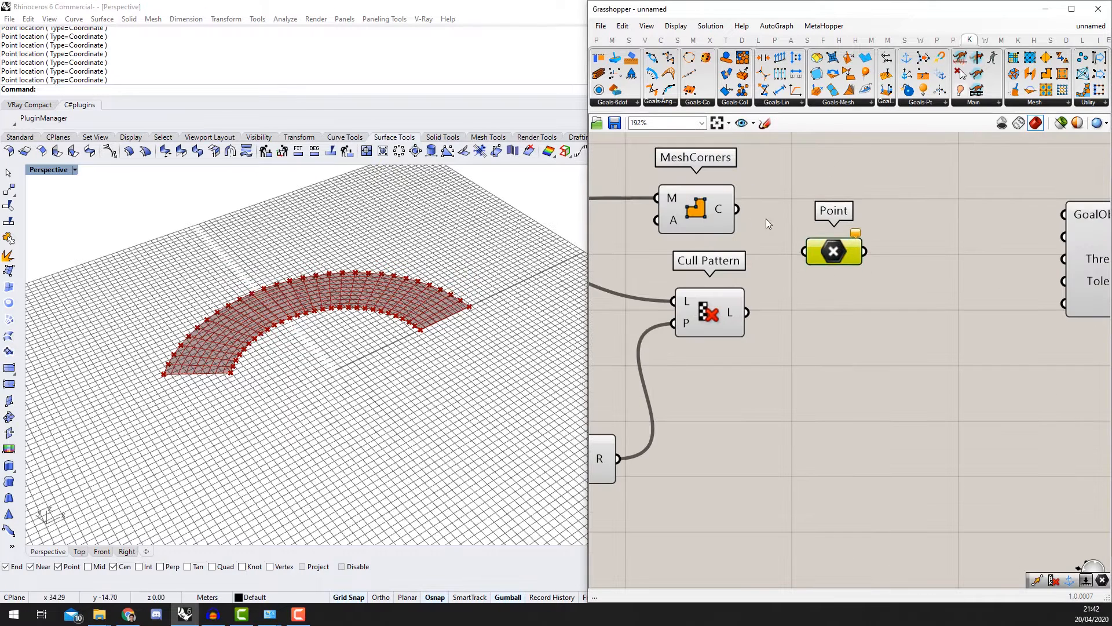
Step: Connect both the MeshCorners and Cull Pattern outputs to the Point parameter and flatten its data
scroll(766, 218, up, 1)
drag(733, 208, 735, 323)
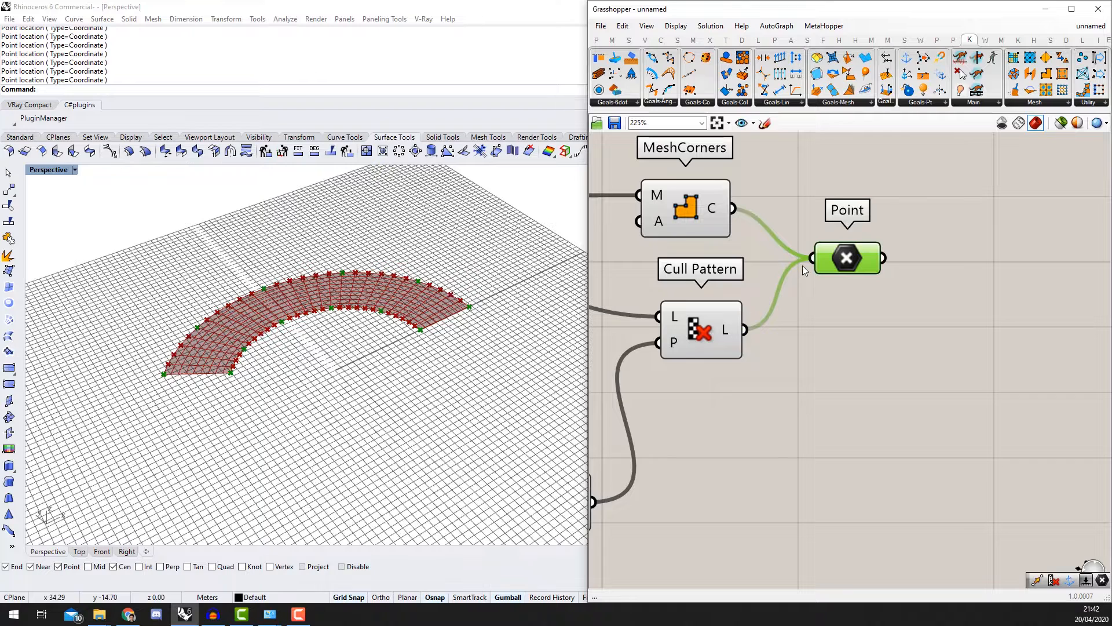
right_click(830, 256)
click(846, 356)
scroll(760, 337, down, 3)
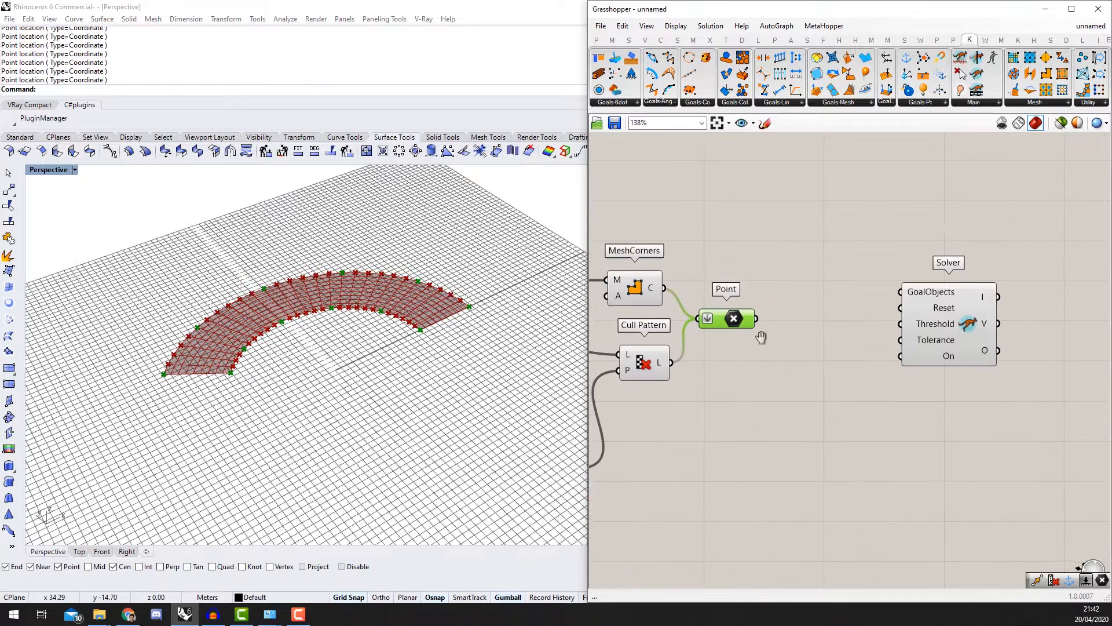
Step: Place a removeDuplicatePts component and connect the flattened Point parameter to its P input
right_drag(761, 337, 804, 328)
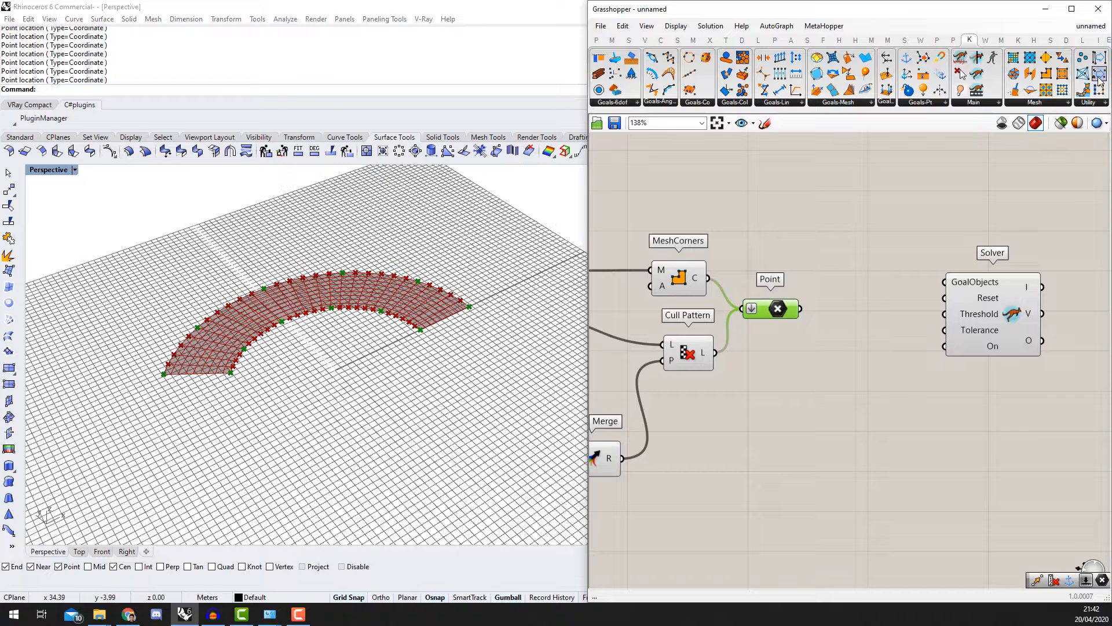
drag(1099, 75, 747, 322)
scroll(927, 239, up, 2)
scroll(787, 329, up, 1)
scroll(836, 338, up, 2)
scroll(1048, 331, down, 3)
right_drag(1092, 321, 966, 316)
drag(966, 317, 1000, 331)
scroll(869, 335, down, 4)
right_drag(846, 334, 947, 274)
scroll(1008, 299, down, 4)
scroll(1008, 299, up, 2)
scroll(946, 273, up, 4)
click(941, 269)
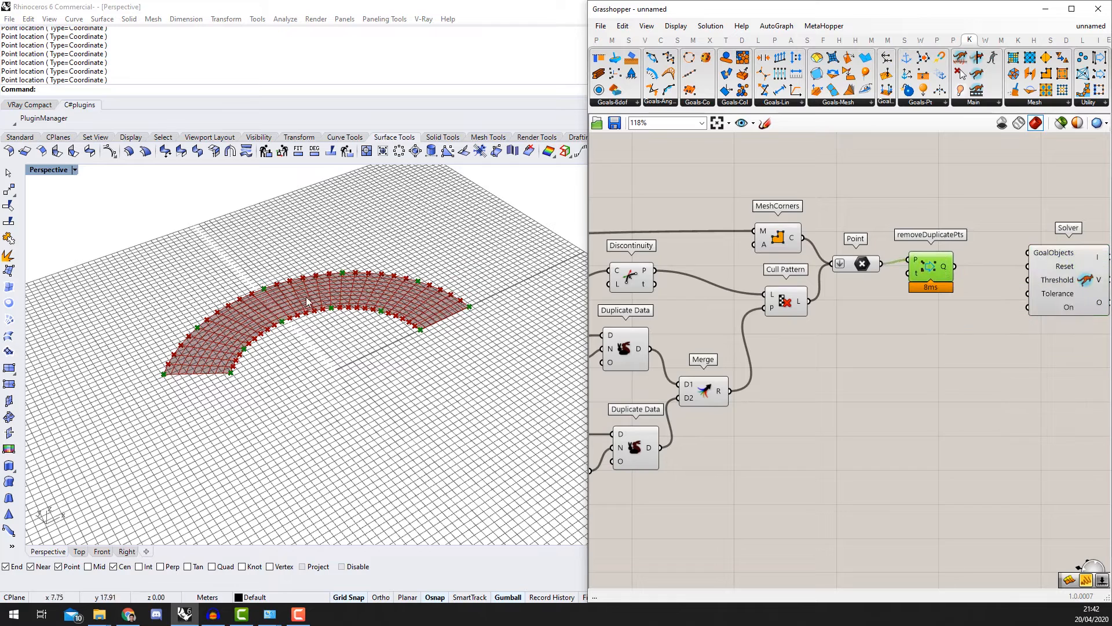
Step: Move the Solver farther from the removeDuplicatePts component to make room between them
scroll(900, 323, down, 2)
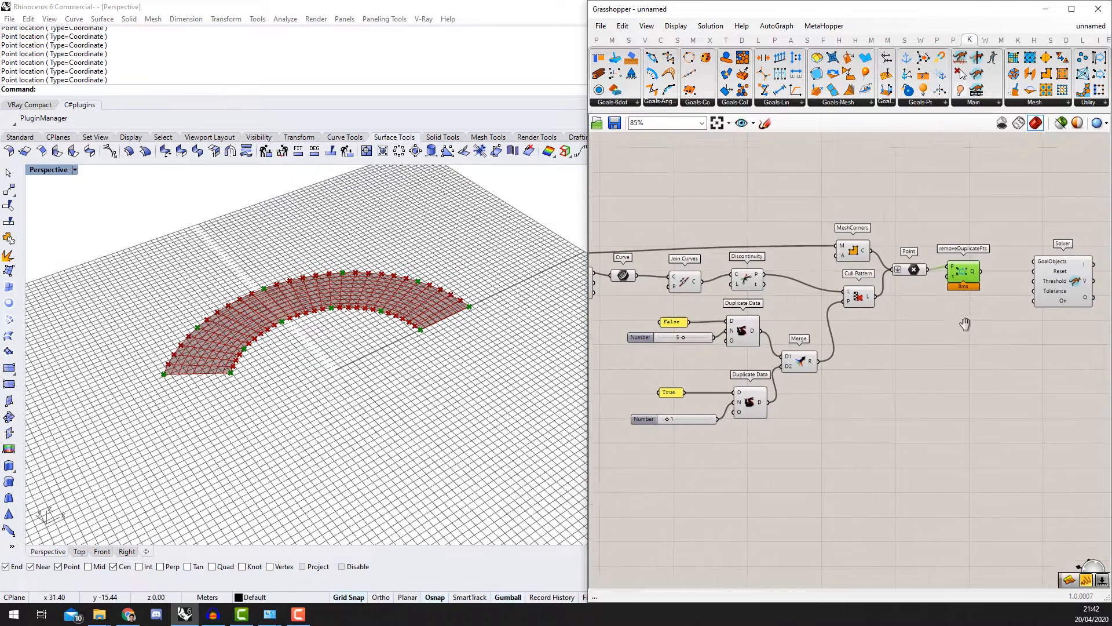
right_drag(900, 323, 804, 299)
click(905, 230)
scroll(906, 230, down, 3)
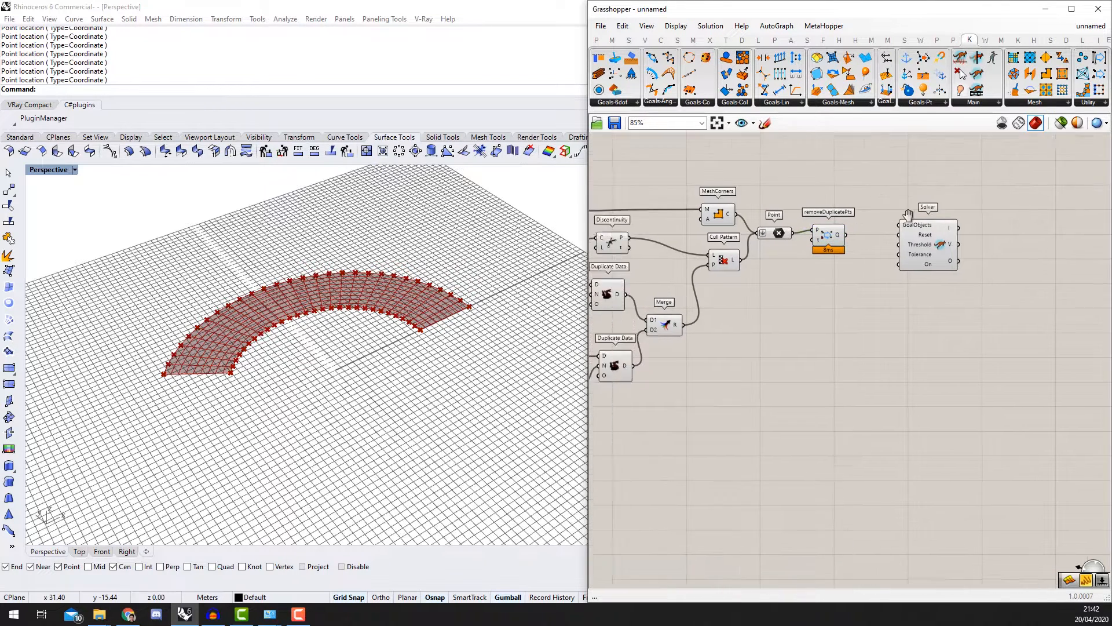
scroll(846, 232, up, 3)
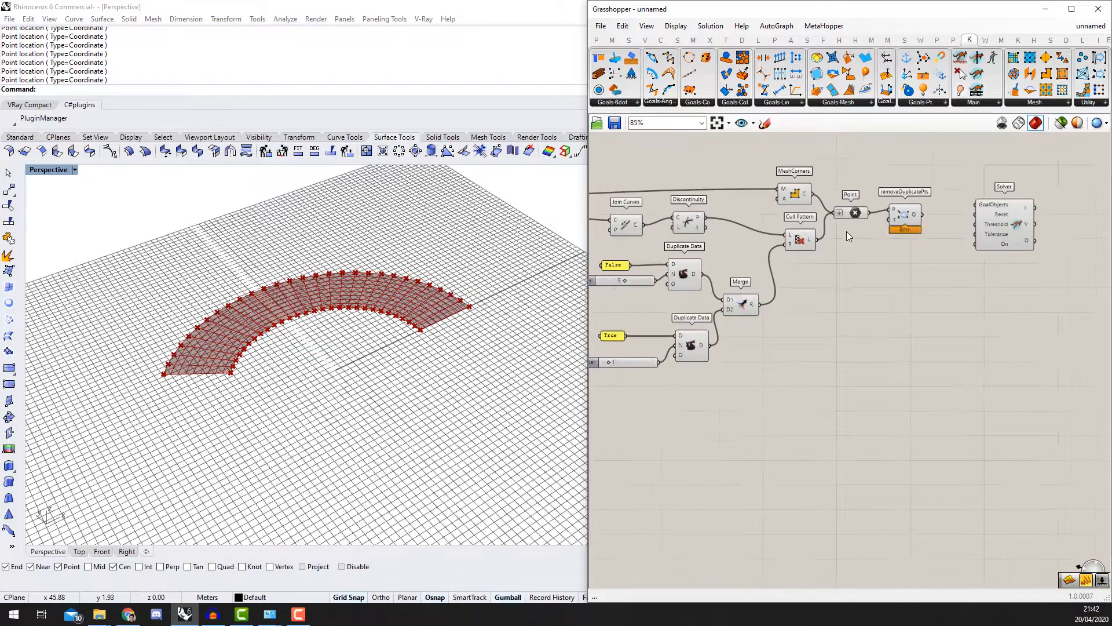
drag(931, 256, 936, 261)
Step: Add a second Point parameter below the two Duplicate Data components
scroll(936, 269, down, 4)
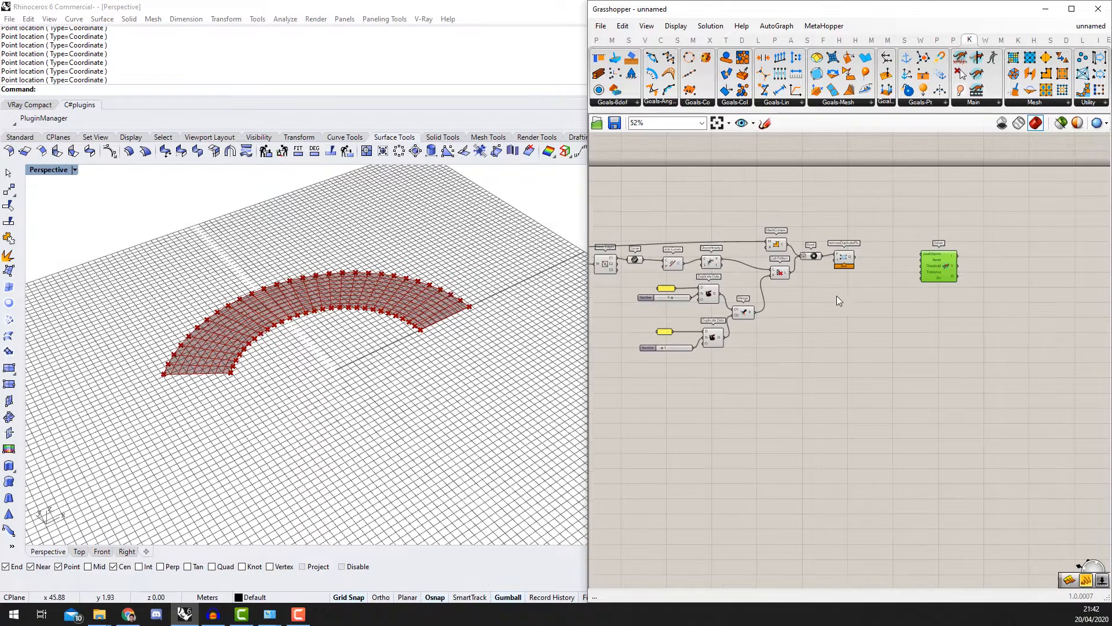
right_drag(685, 315, 830, 292)
scroll(662, 228, up, 2)
right_drag(661, 247, 746, 247)
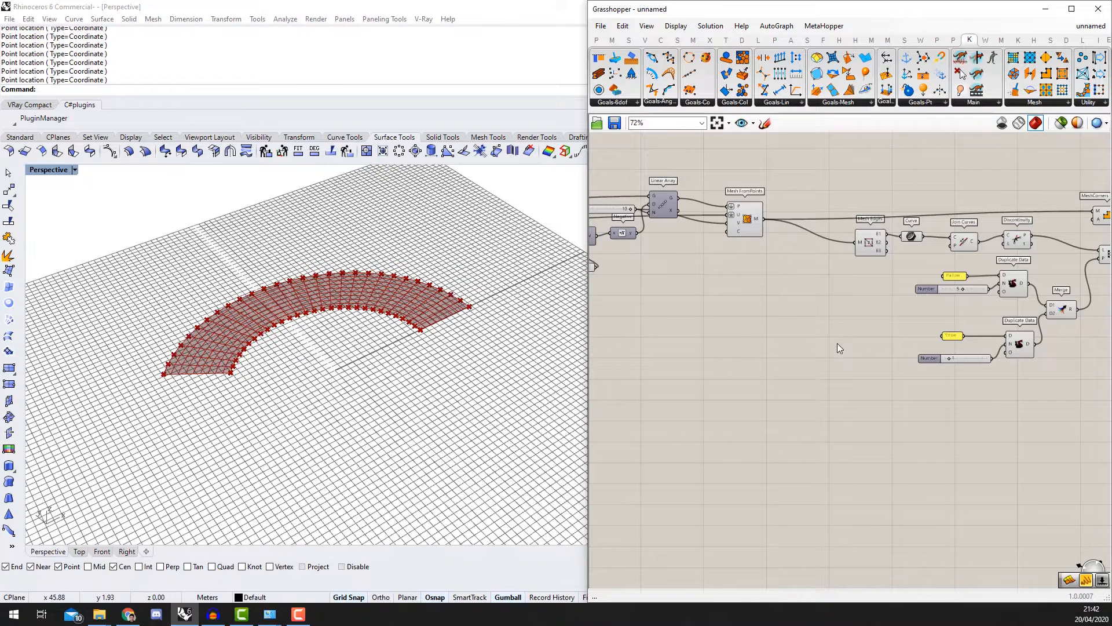
scroll(830, 343, down, 1)
double_click(814, 346)
text(P)
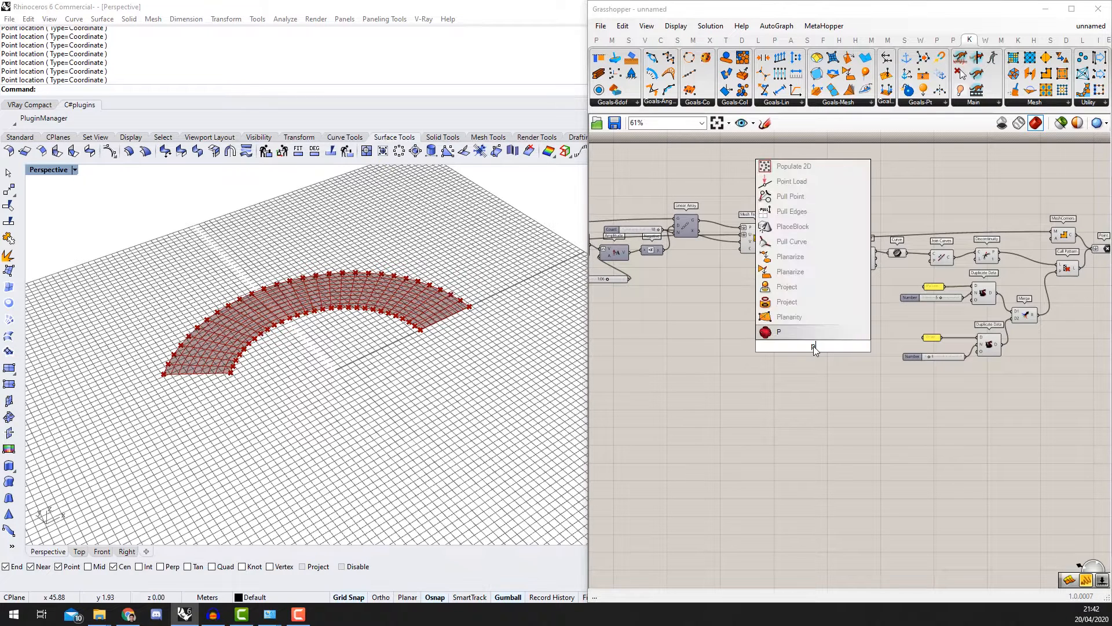
text(oint)
key(Up)
key(Return)
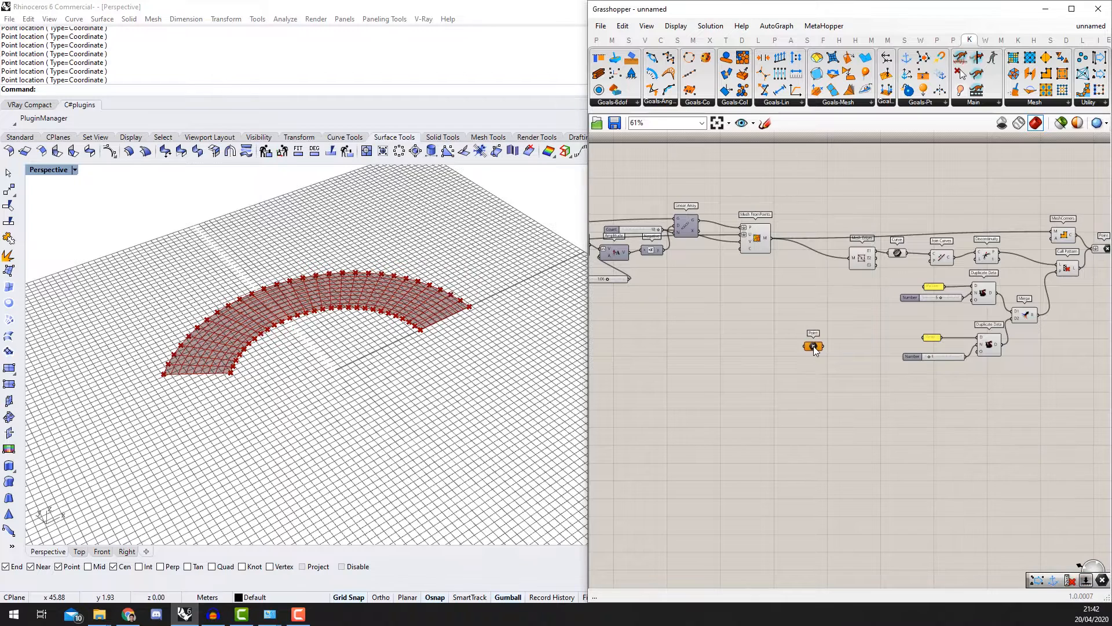
drag(814, 346, 997, 400)
Step: Set multiple points in the new Point parameter by picking four locations along the middle of the curved mesh
right_drag(932, 412, 783, 433)
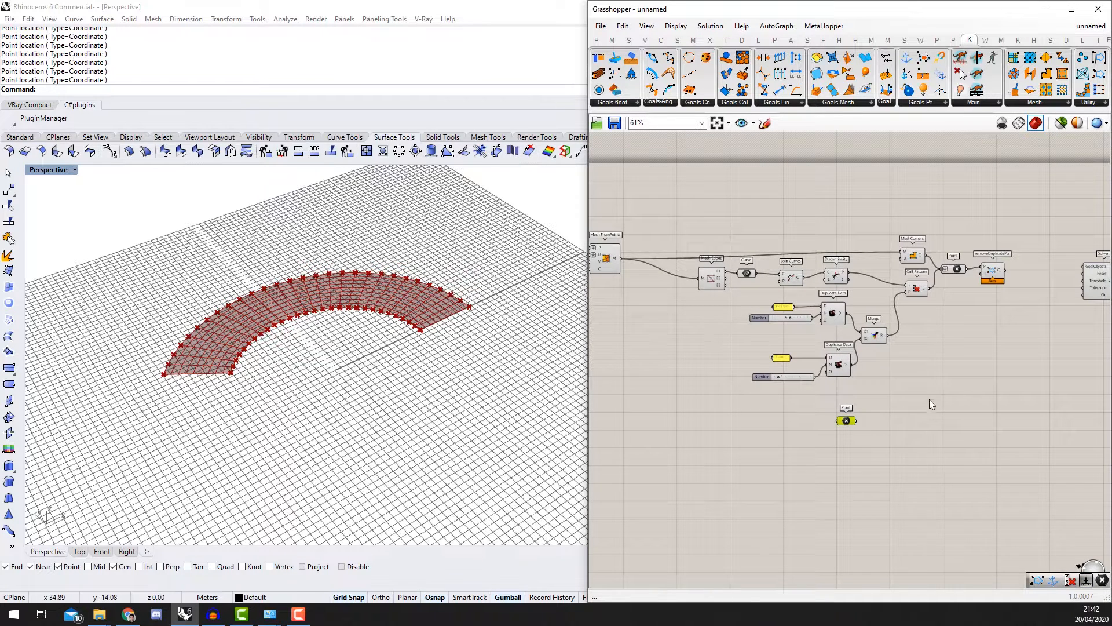
scroll(921, 408, up, 3)
right_click(803, 426)
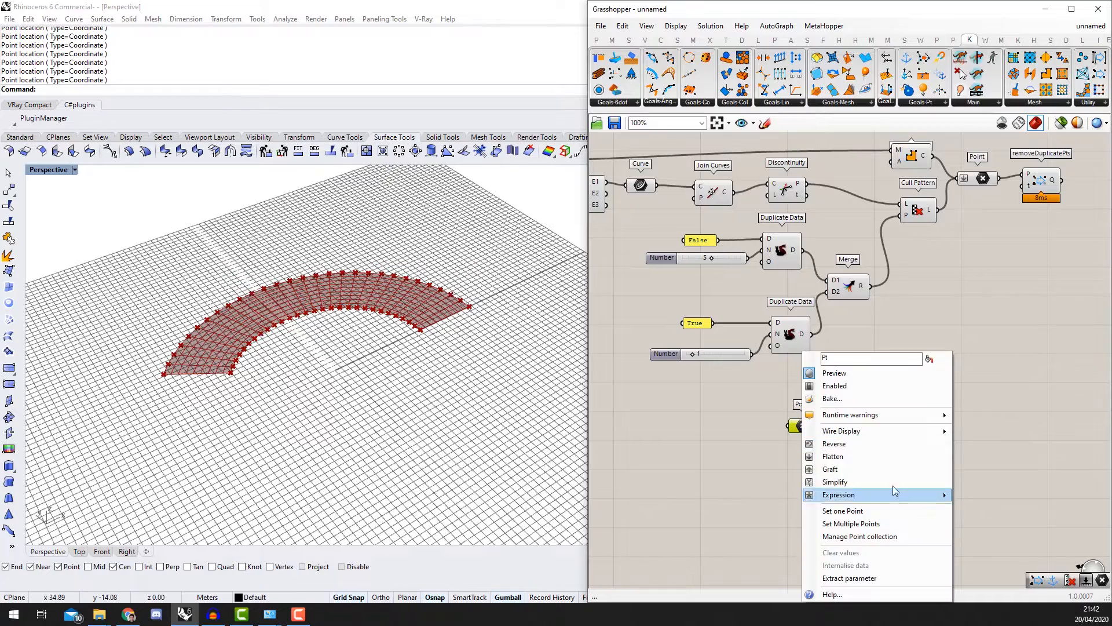
click(850, 524)
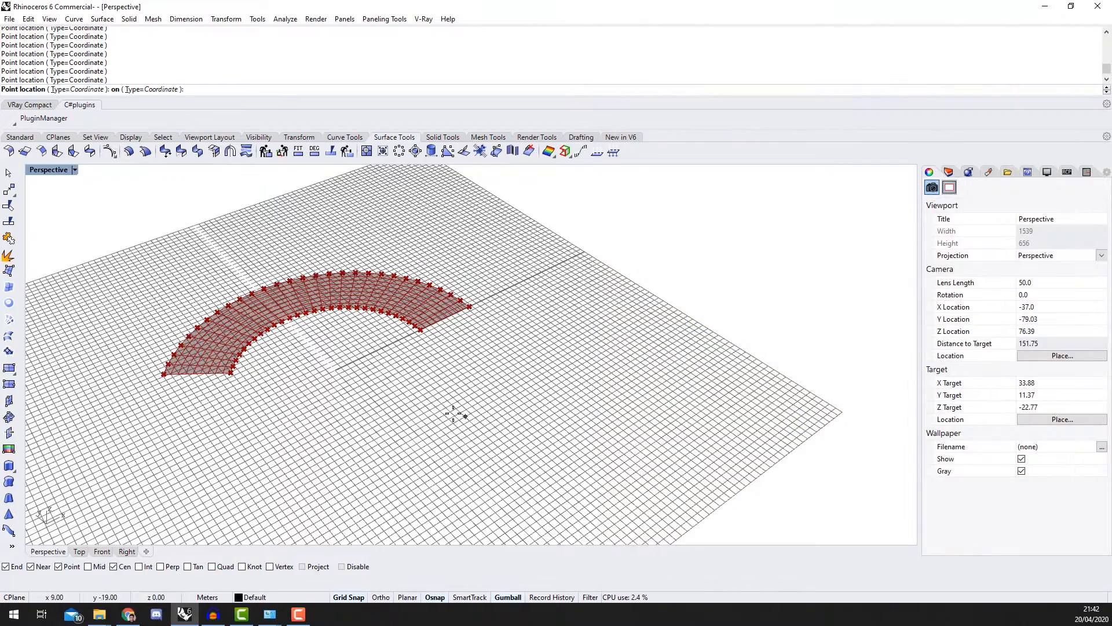
click(288, 283)
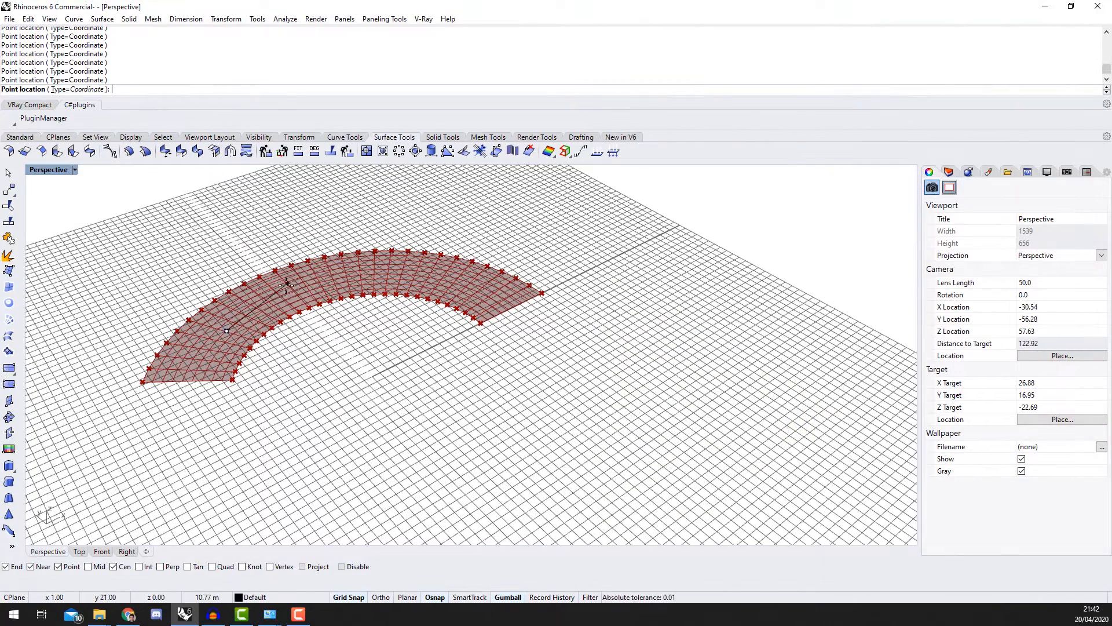
click(380, 266)
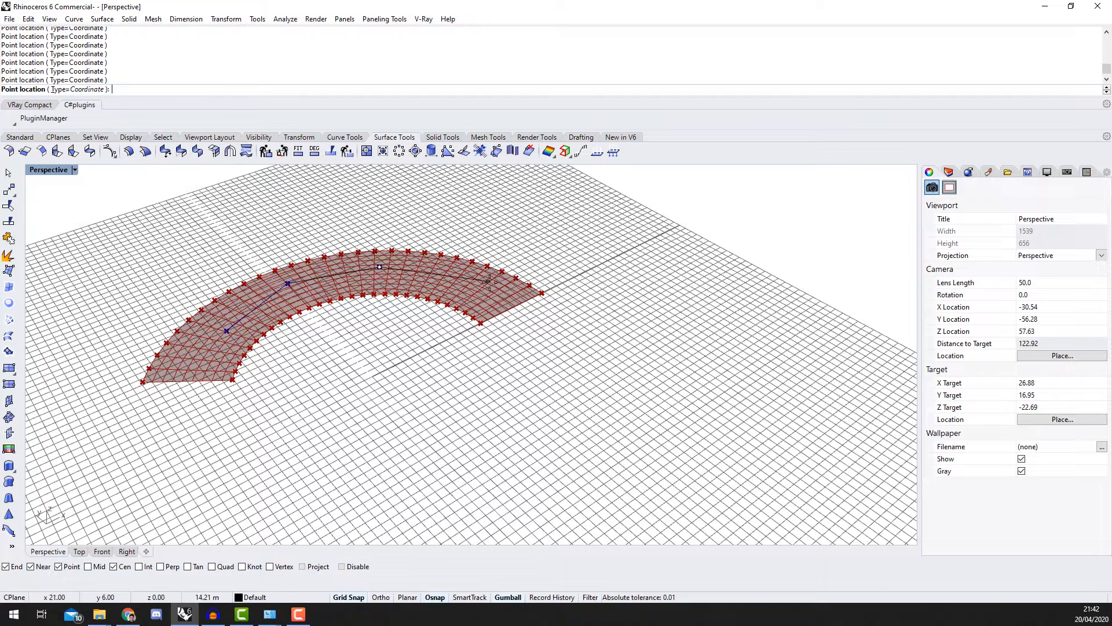
click(476, 281)
key(Return)
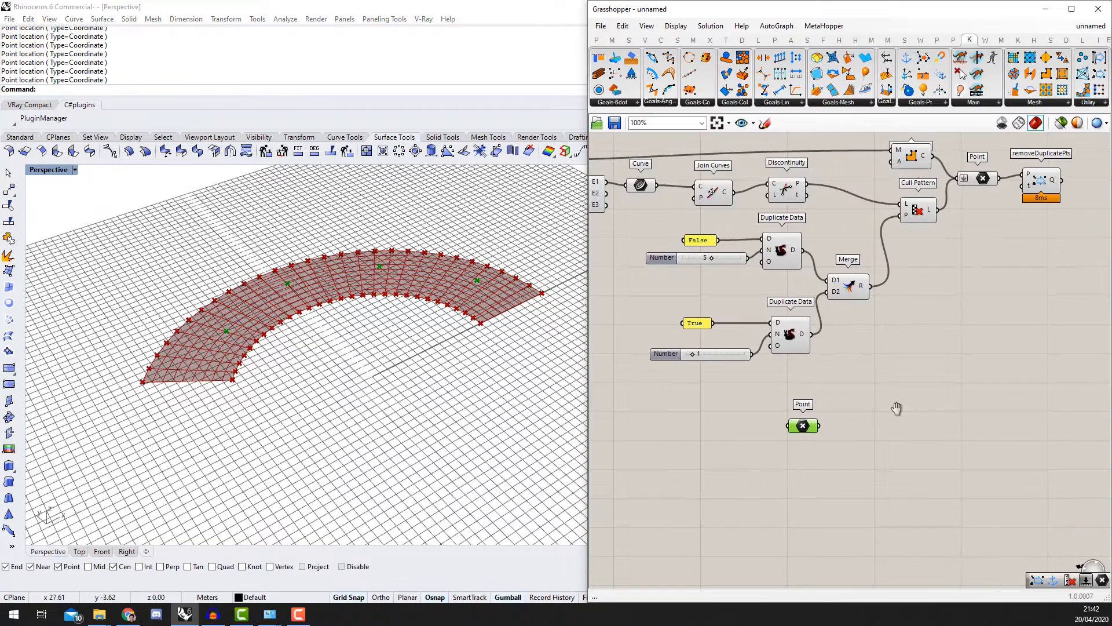
Step: Add a Closest Point component below Merge and connect the four-point parameter to its P input
scroll(893, 406, down, 1)
right_drag(833, 300, 924, 316)
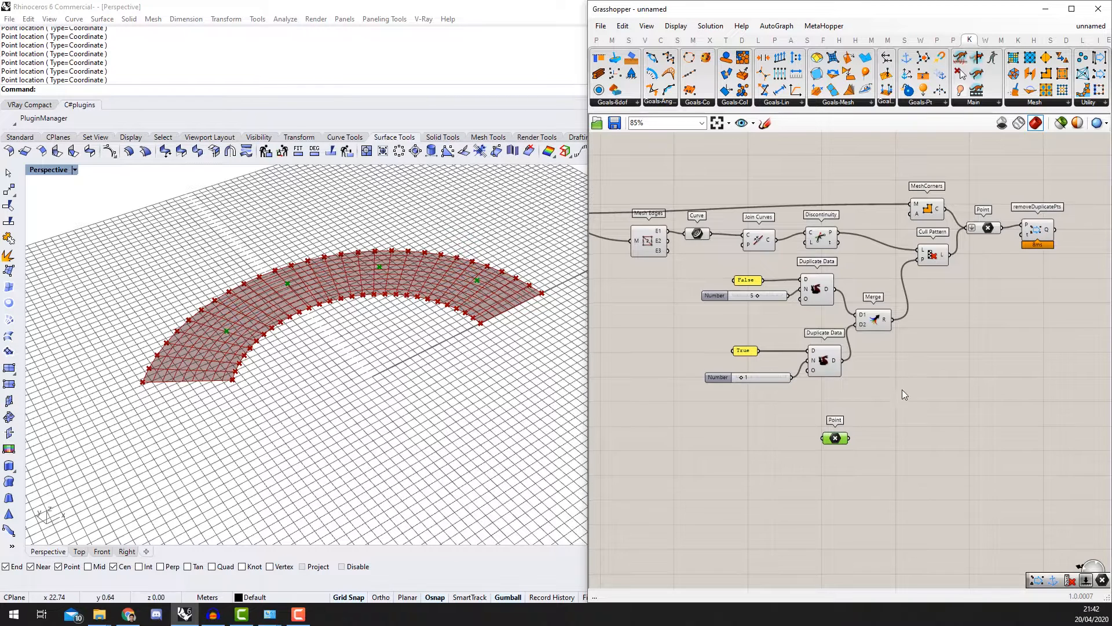
double_click(916, 403)
text(closes)
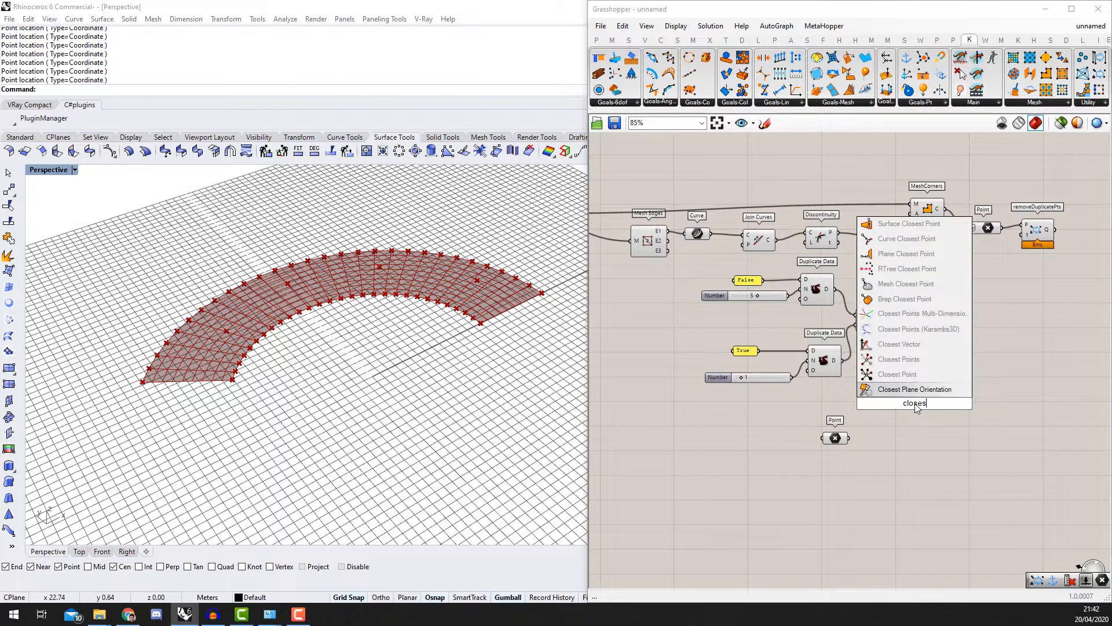
text(t poi)
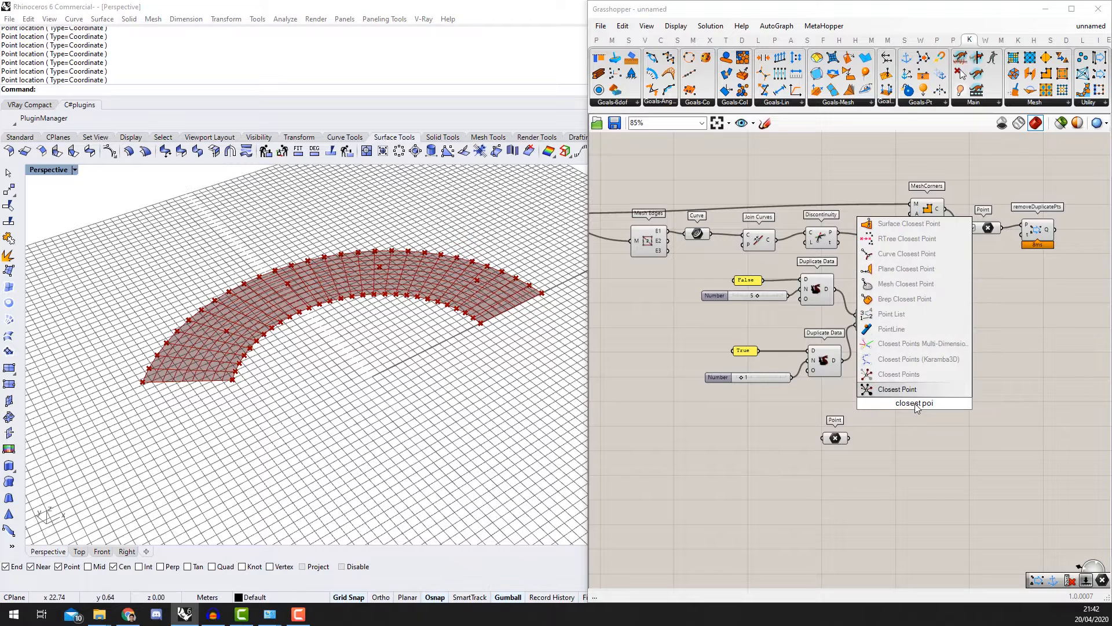
key(Return)
scroll(915, 383, up, 3)
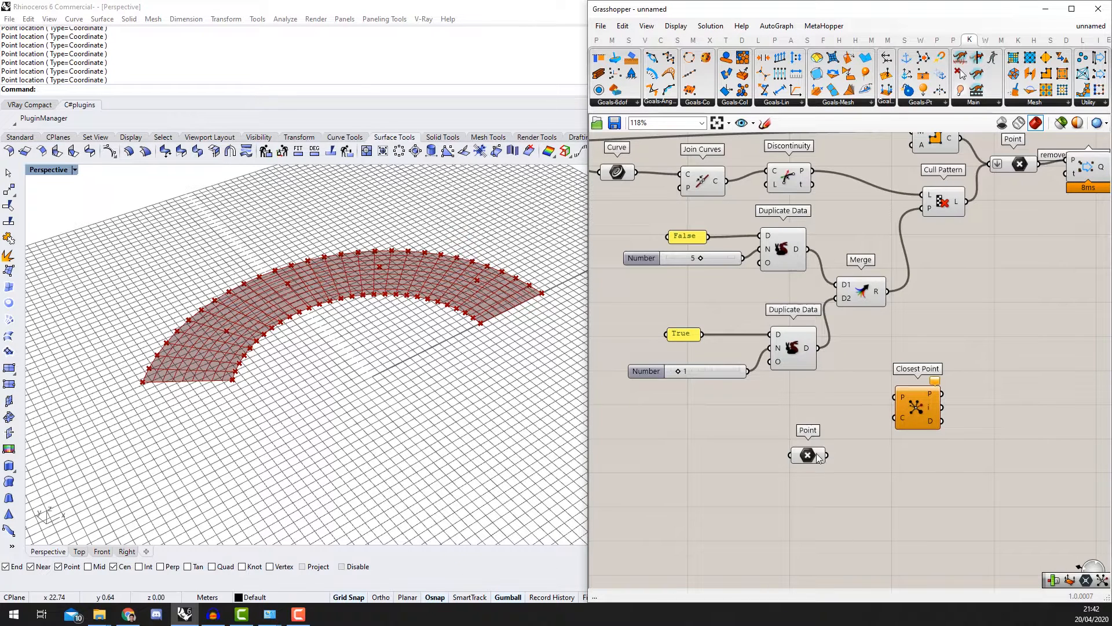
drag(818, 457, 918, 454)
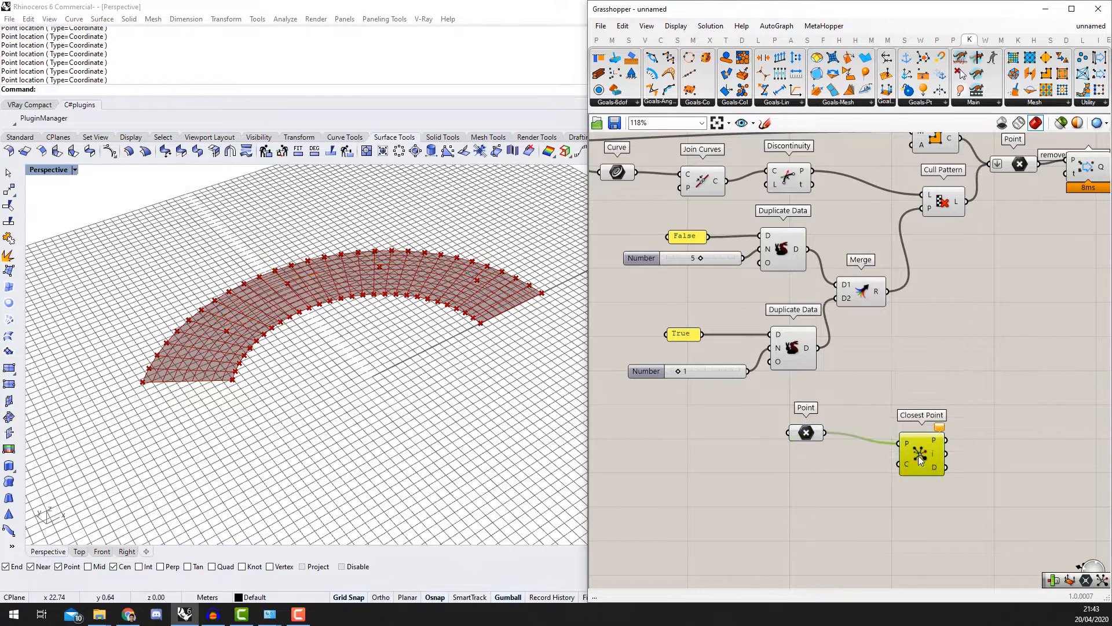
Step: Add a Deconstruct Mesh component below Mesh FromPoints
scroll(917, 451, down, 3)
right_drag(802, 391, 896, 381)
scroll(711, 377, up, 1)
double_click(711, 375)
text(de)
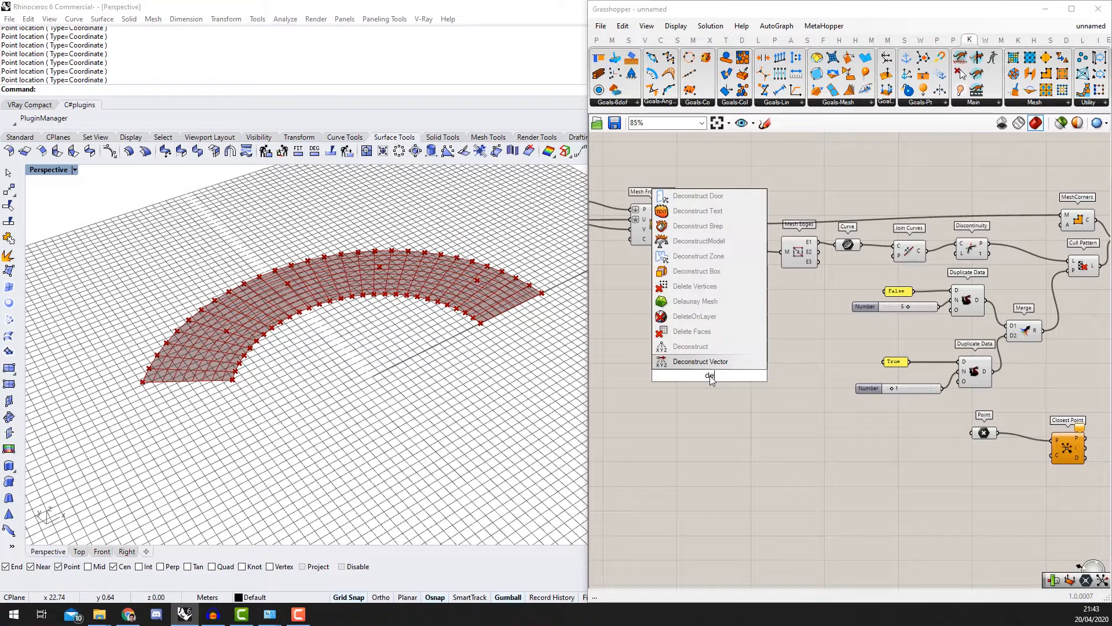
text(construc)
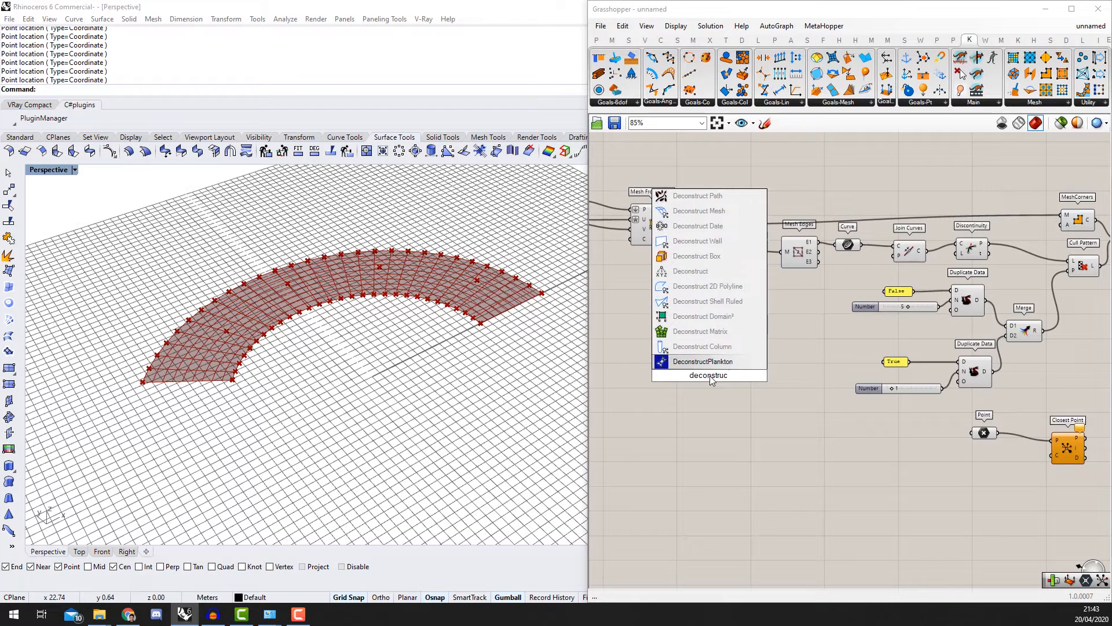
text(t mes)
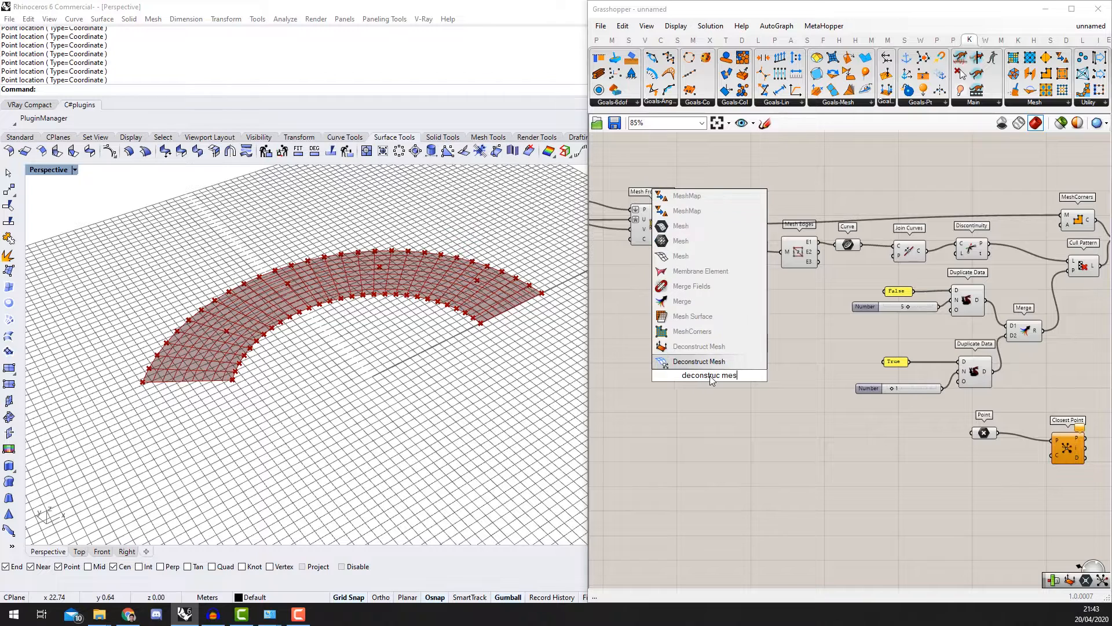
key(Return)
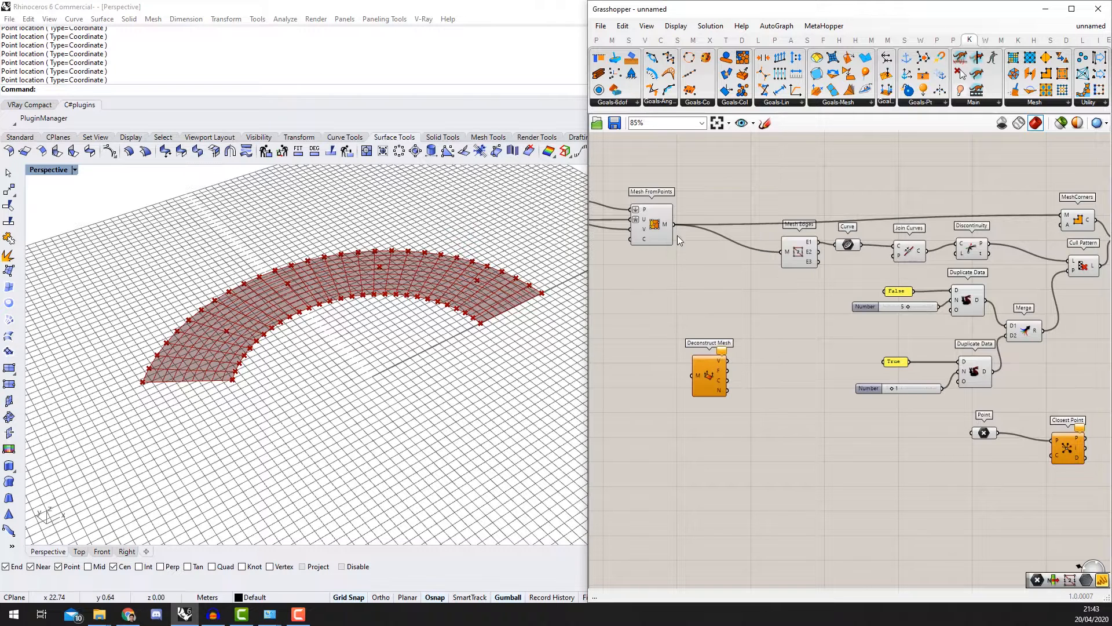
Step: Wire the Mesh FromPoints mesh into Deconstruct Mesh and its V output into Closest Point's C input, arranging these components side by side
drag(673, 224, 1052, 453)
scroll(1027, 458, up, 2)
right_drag(960, 425, 863, 431)
drag(863, 431, 902, 405)
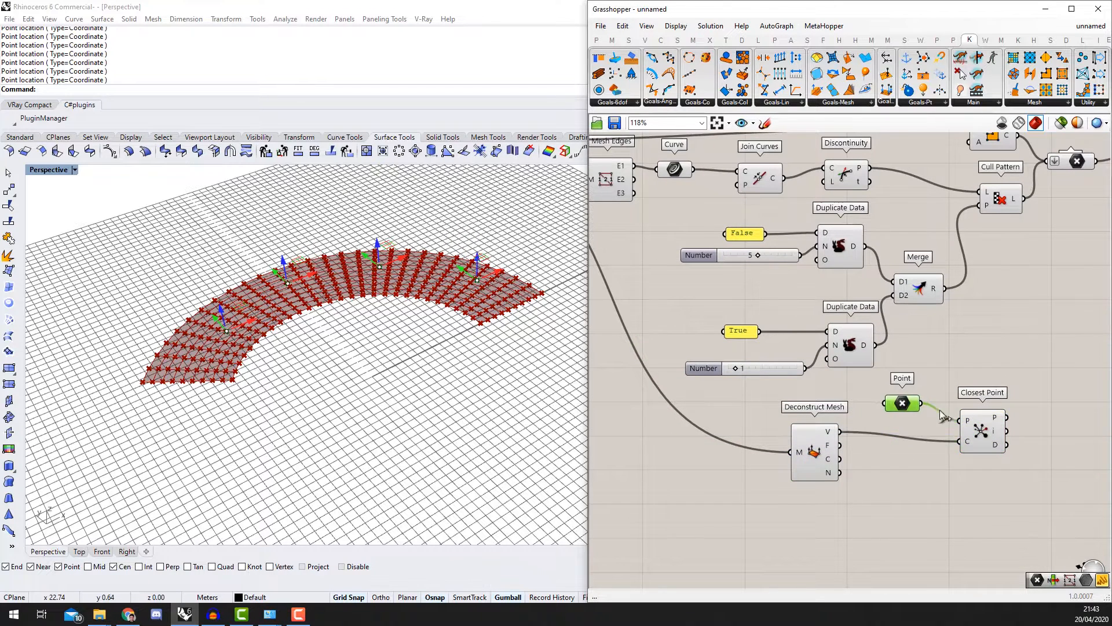
right_drag(1037, 405, 891, 394)
scroll(845, 425, up, 2)
click(846, 421)
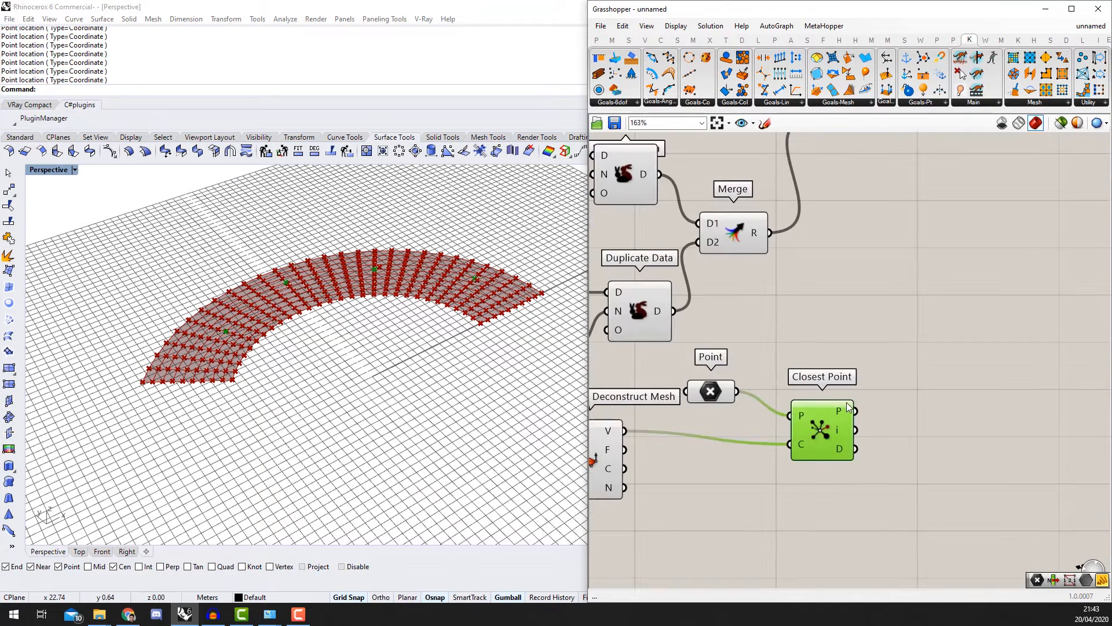
Step: Reposition the Deconstruct Mesh, four-point Point parameter and Closest Point components together below the Duplicate Data group
scroll(857, 400, down, 5)
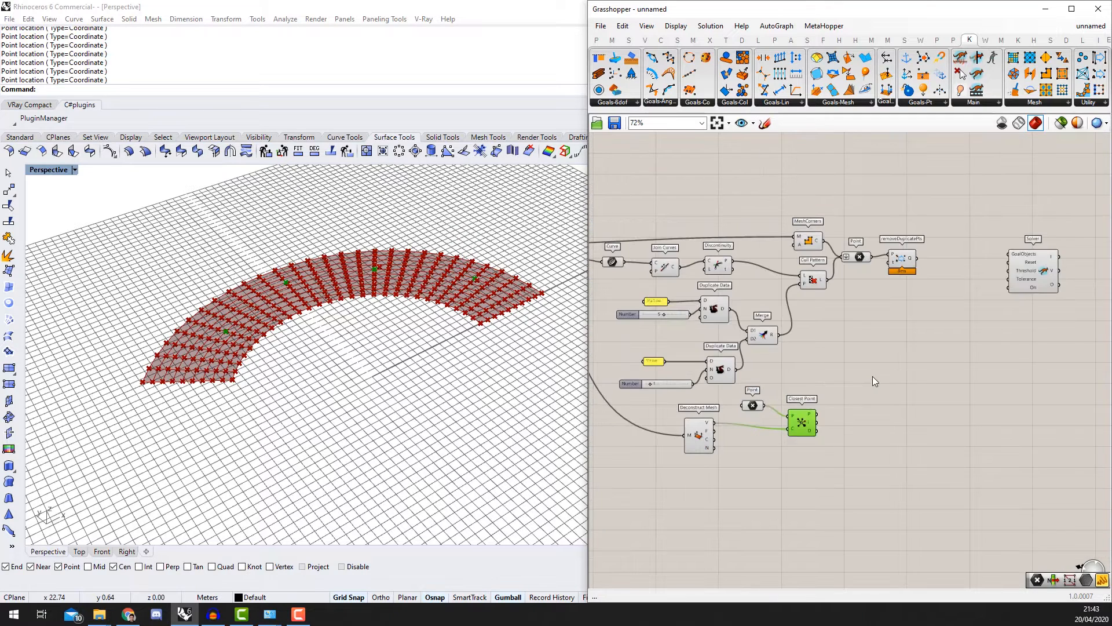
drag(834, 470, 650, 389)
drag(802, 422, 831, 429)
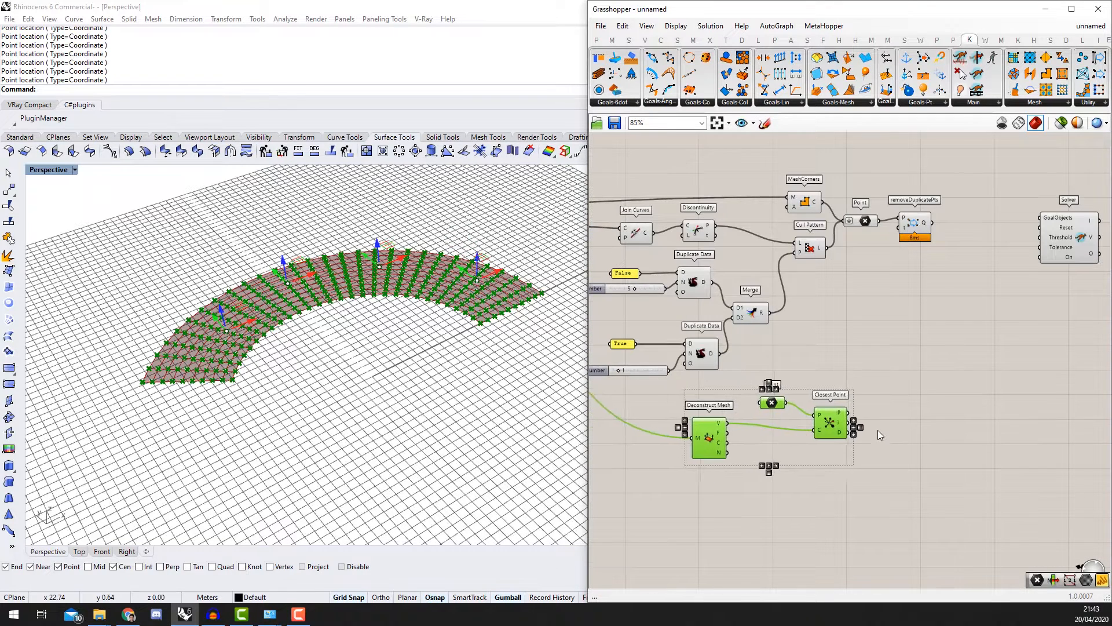
Step: Add a List Item component beside Closest Point
scroll(877, 430, up, 2)
double_click(882, 427)
text(list)
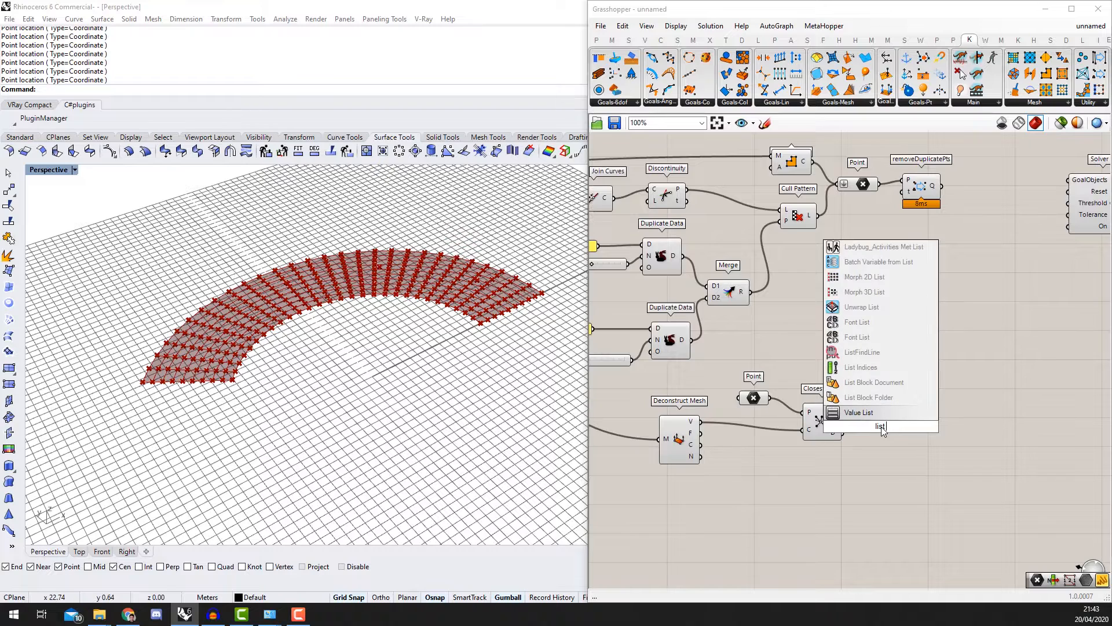
text( item)
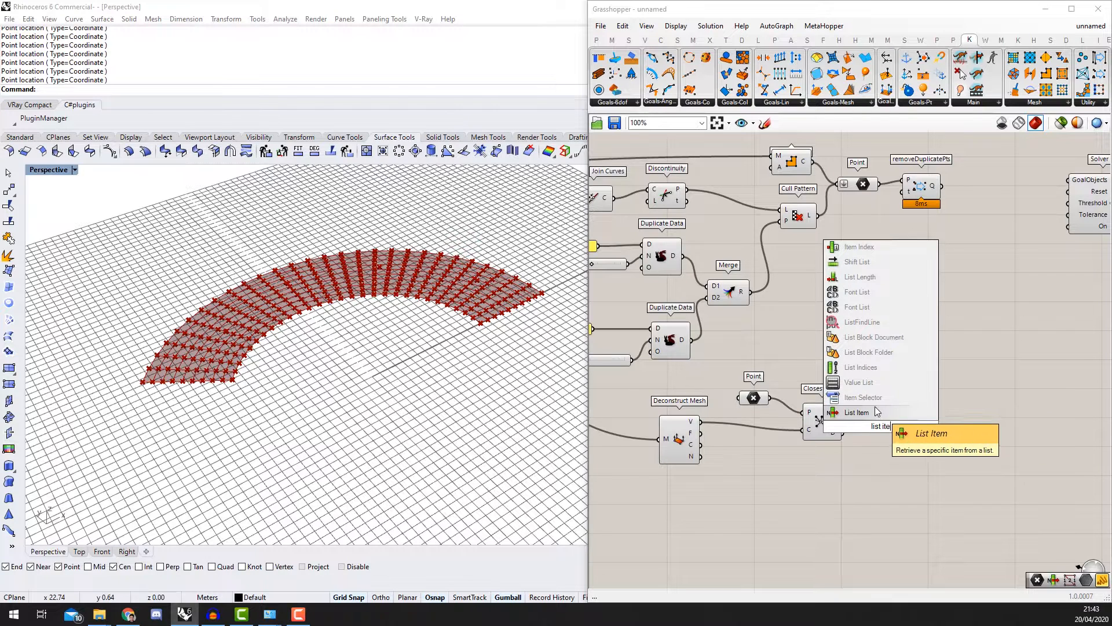
key(Return)
Step: Connect Deconstruct Mesh's V output to List Item's L input and Closest Point's i output to its i input, aligning the components
drag(876, 421, 897, 394)
drag(753, 398, 751, 422)
drag(693, 446, 892, 394)
scroll(822, 423, up, 4)
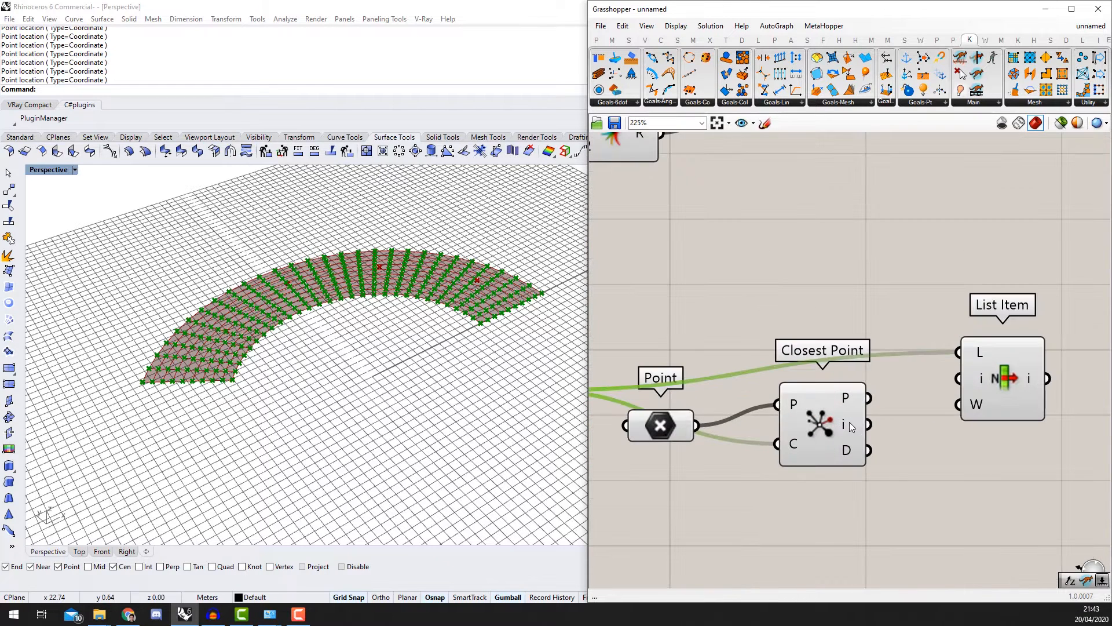
drag(867, 424, 971, 380)
click(1001, 411)
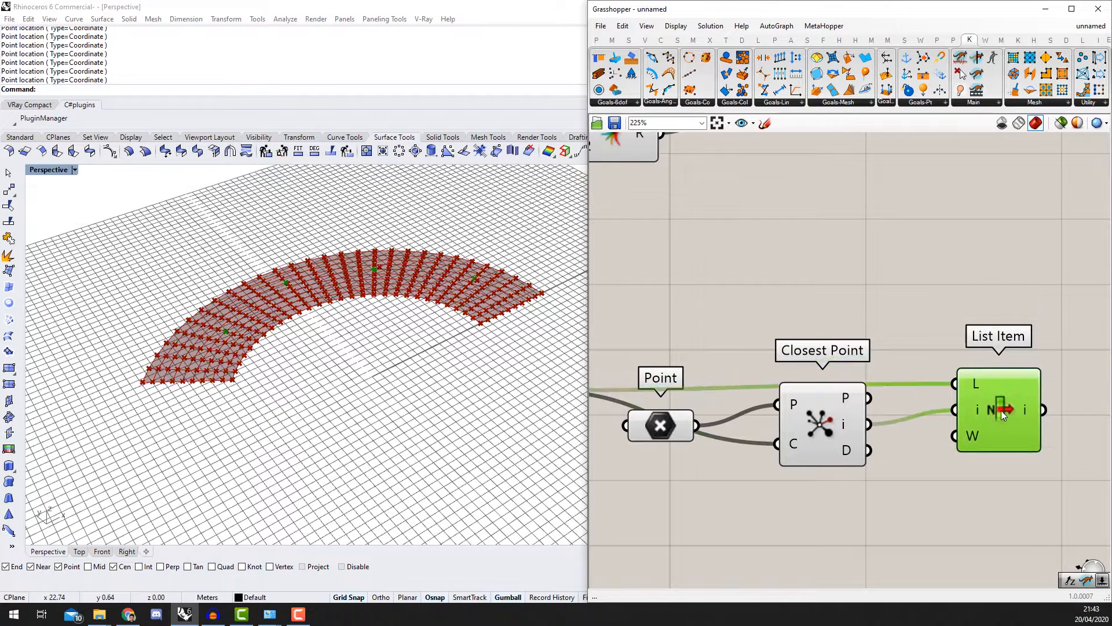
right_drag(1001, 410, 868, 382)
scroll(868, 381, down, 3)
right_drag(759, 400, 895, 402)
scroll(998, 414, down, 2)
scroll(860, 410, up, 4)
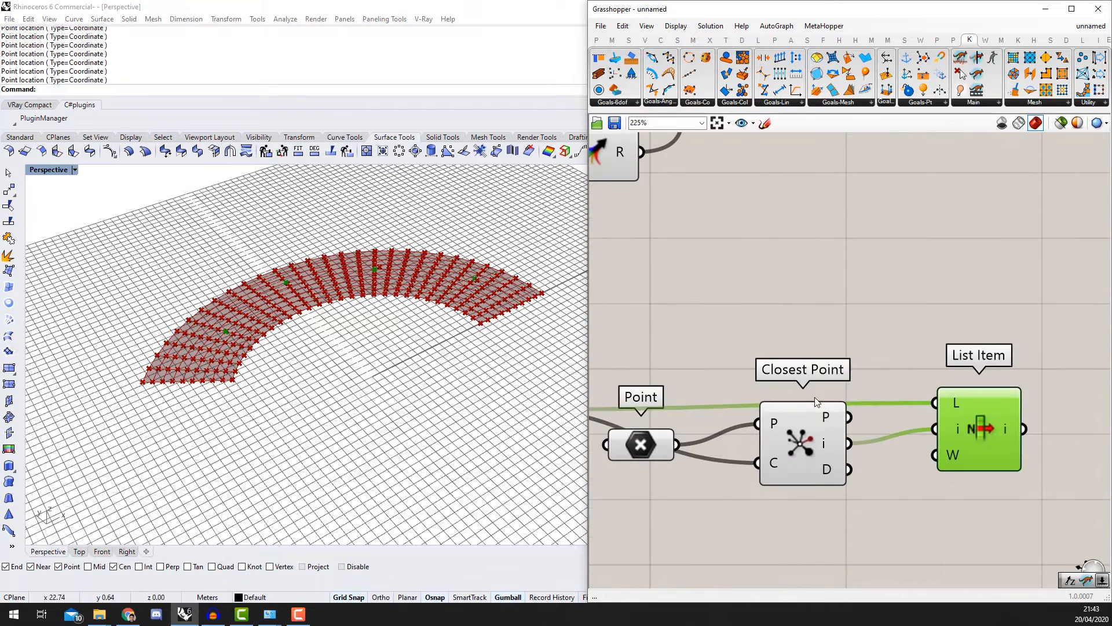
drag(828, 415, 828, 418)
scroll(946, 388, down, 4)
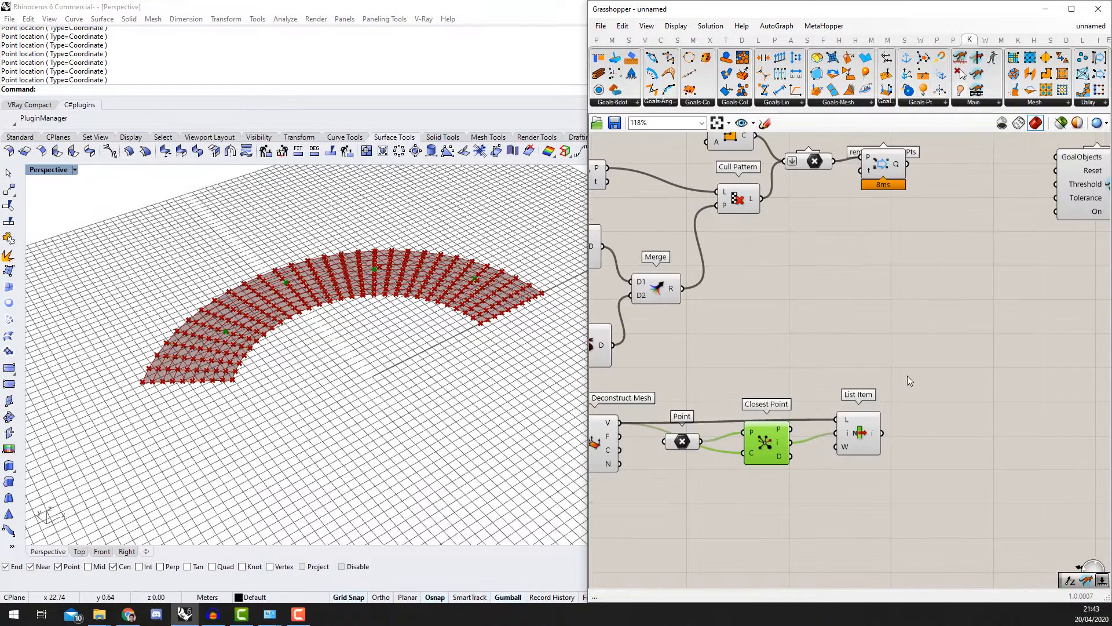
Step: Add a Merge component between removeDuplicatePts and the Solver, moving the Solver farther away to make room
scroll(907, 376, down, 4)
right_drag(889, 359, 795, 328)
scroll(920, 318, up, 1)
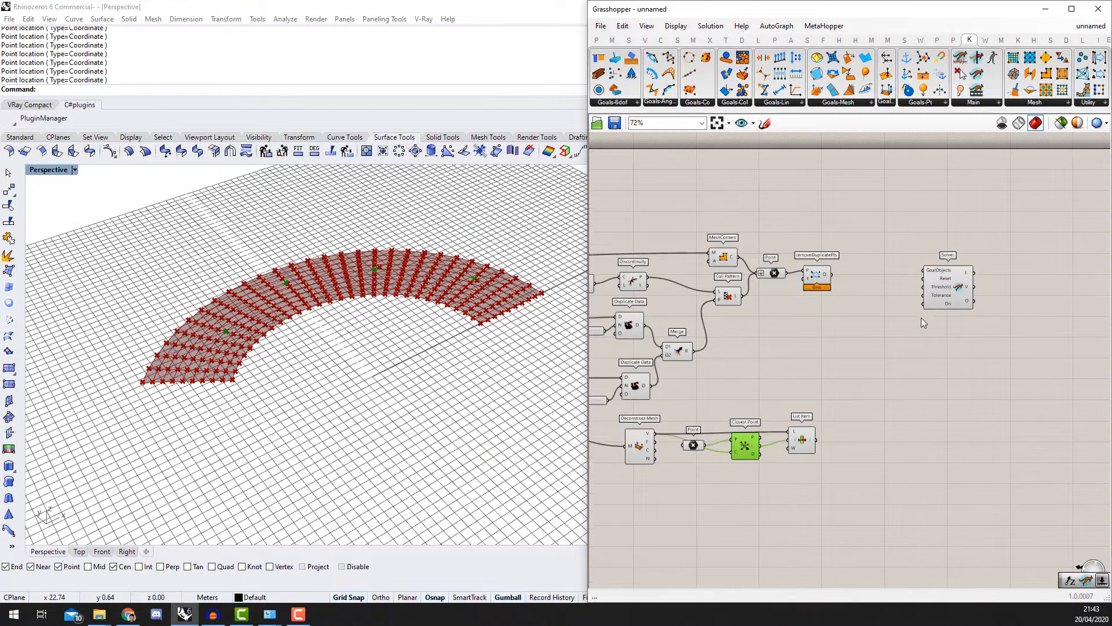
click(914, 329)
double_click(915, 329)
text(merge)
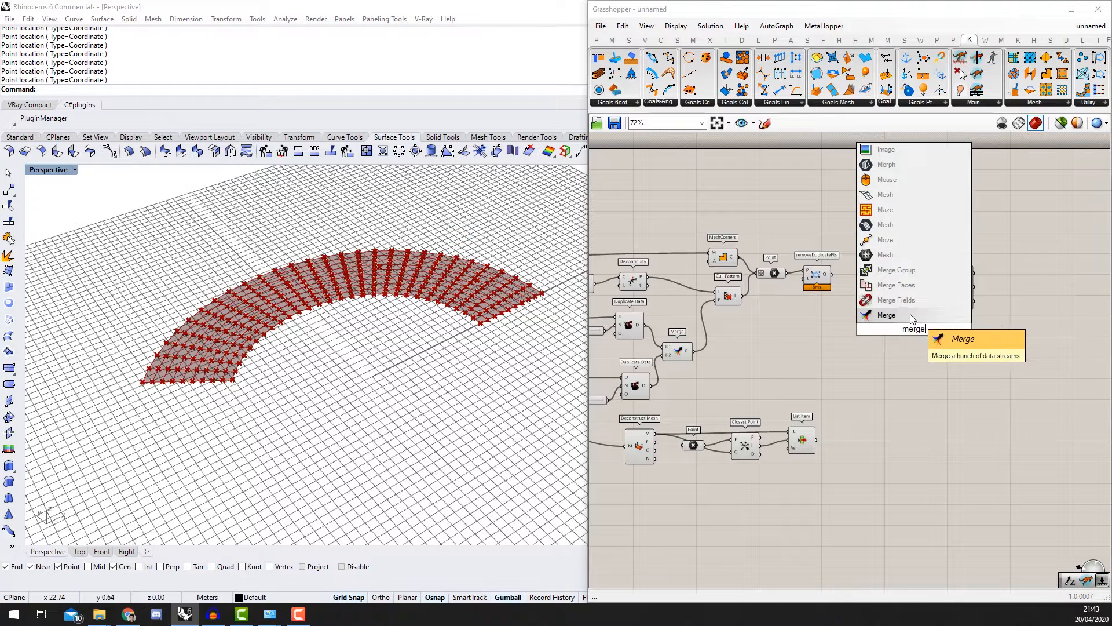
click(912, 317)
scroll(899, 371, up, 1)
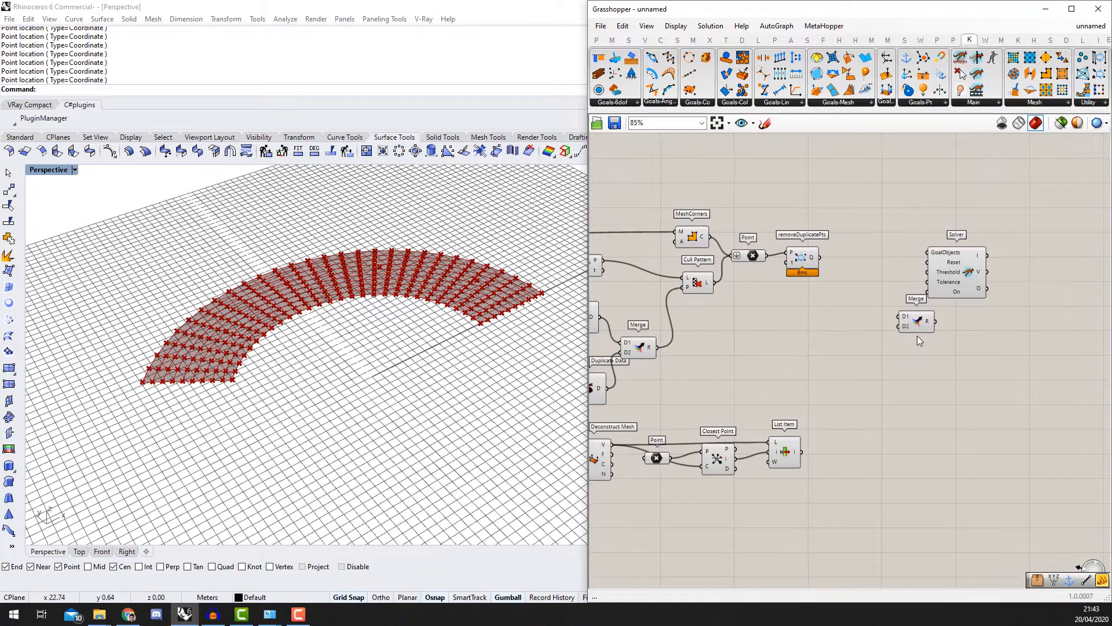
drag(917, 331, 1053, 263)
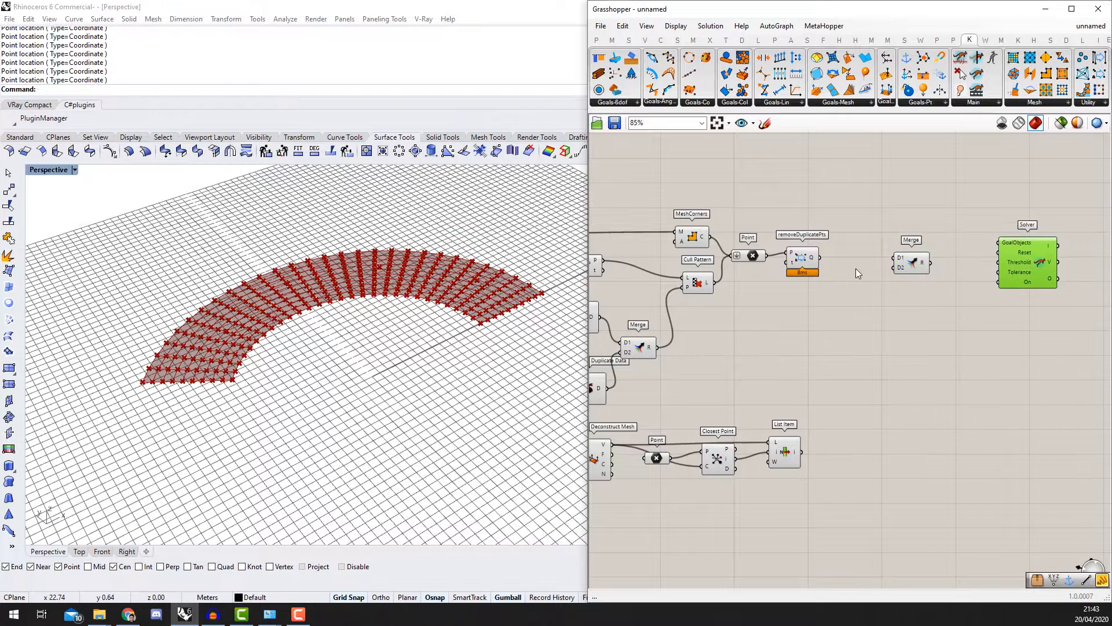
Step: Extend the new Merge component beside removeDuplicatePts to four inputs, D1 to D4
scroll(873, 270, up, 10)
click(973, 283)
click(974, 311)
scroll(956, 307, down, 4)
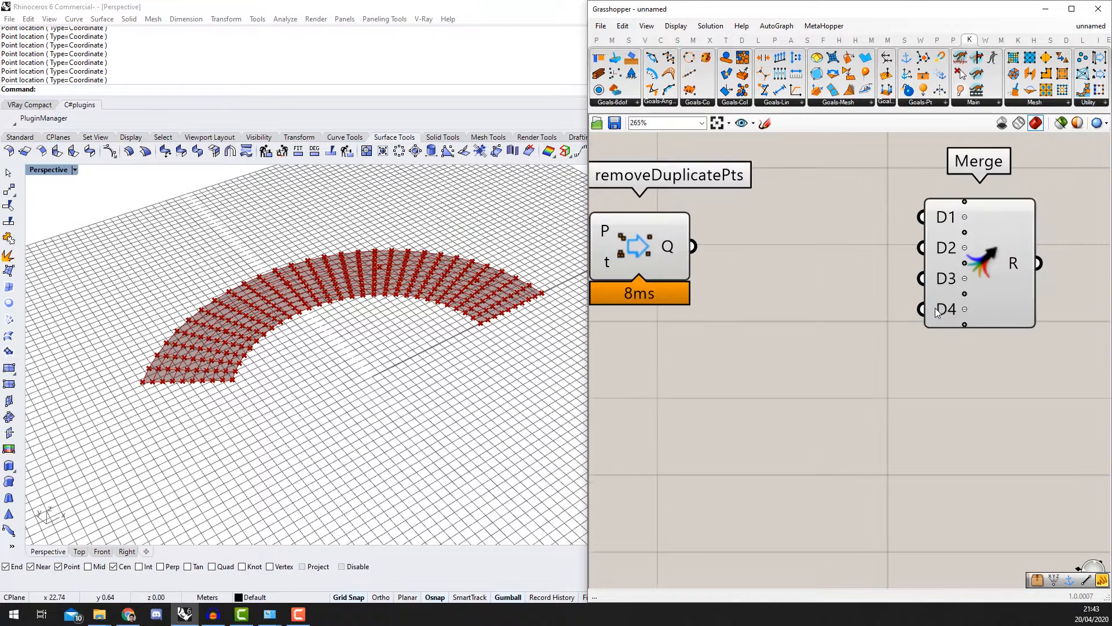
Step: Place a Kangaroo Show component above MeshCorners
scroll(849, 290, down, 10)
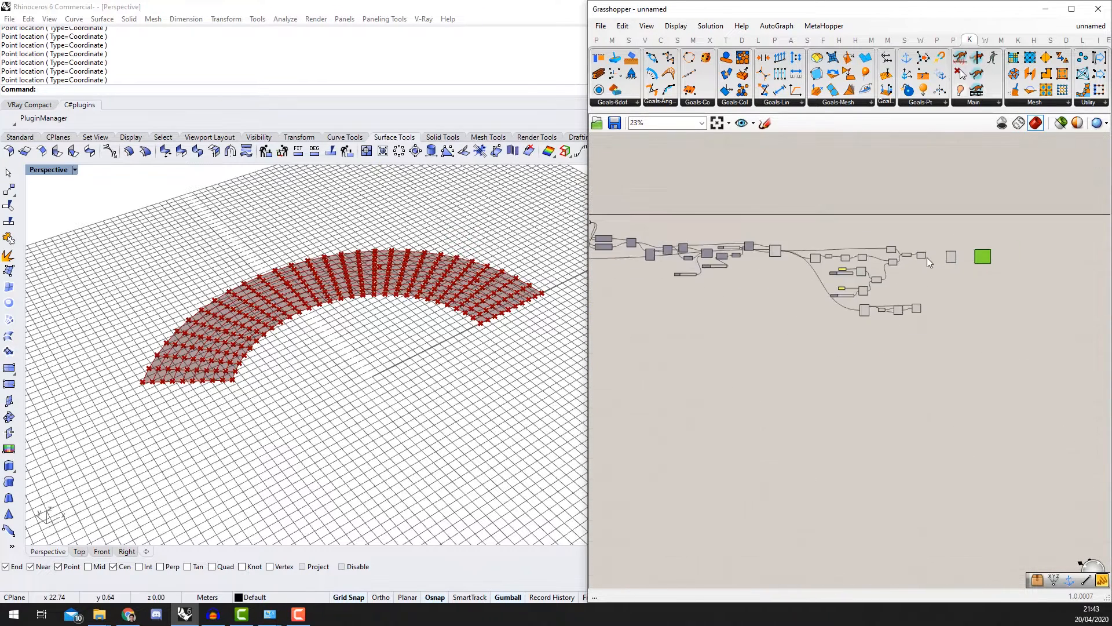
scroll(924, 258, up, 5)
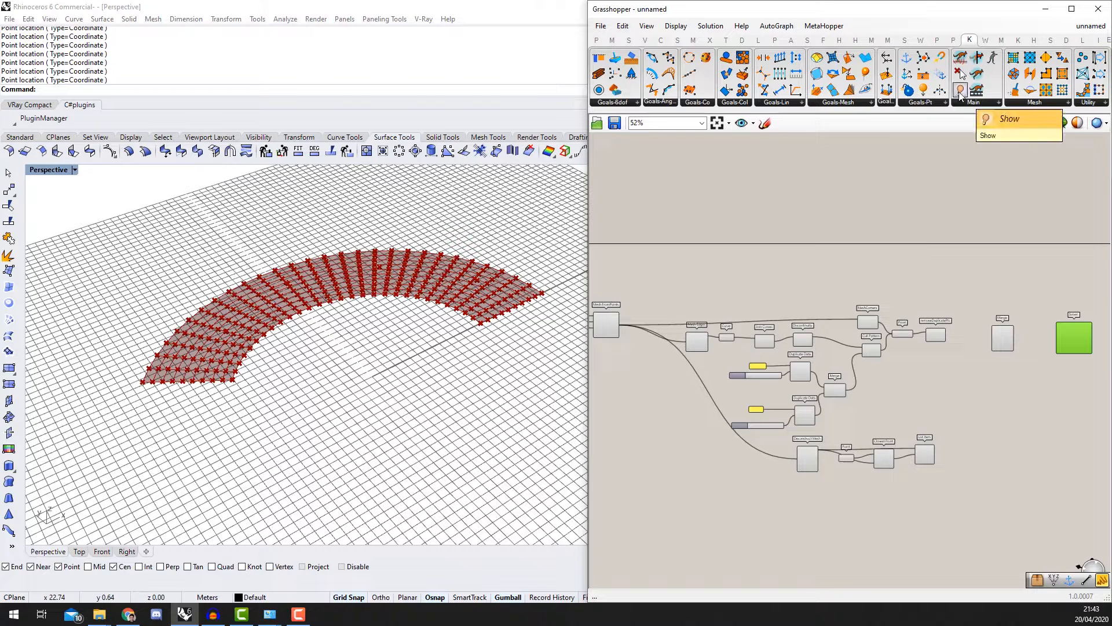
drag(961, 92, 877, 283)
scroll(875, 284, up, 2)
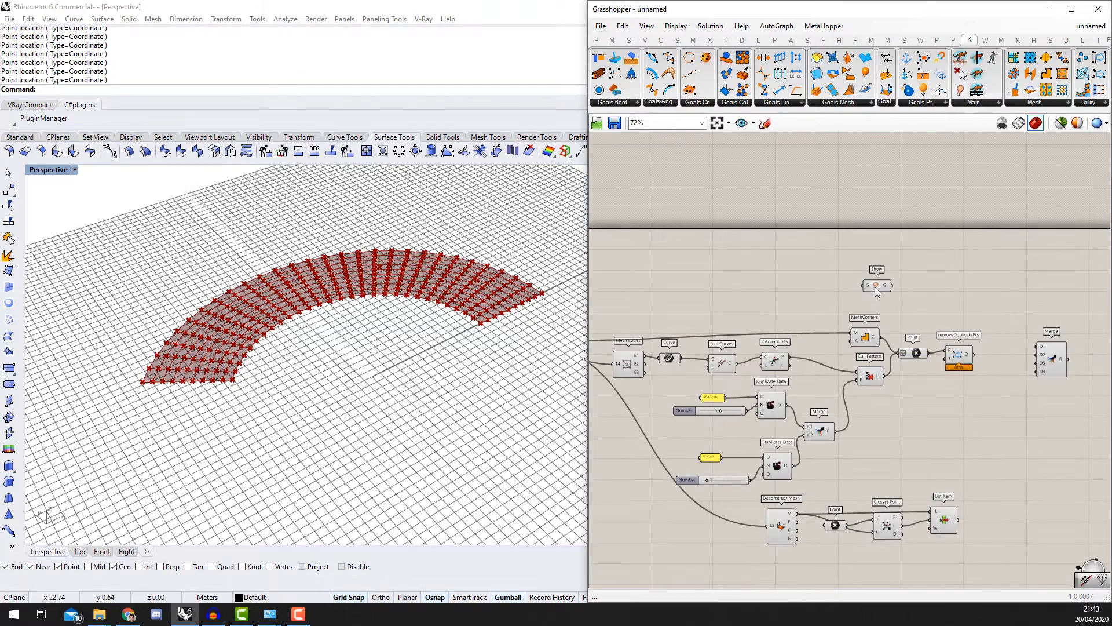
Step: Connect the Mesh FromPoints mesh output to Show and Show's output to D1 of the four-input Merge
right_drag(869, 290, 956, 277)
scroll(575, 328, up, 2)
drag(615, 328, 914, 277)
scroll(914, 276, up, 1)
right_drag(915, 277, 773, 263)
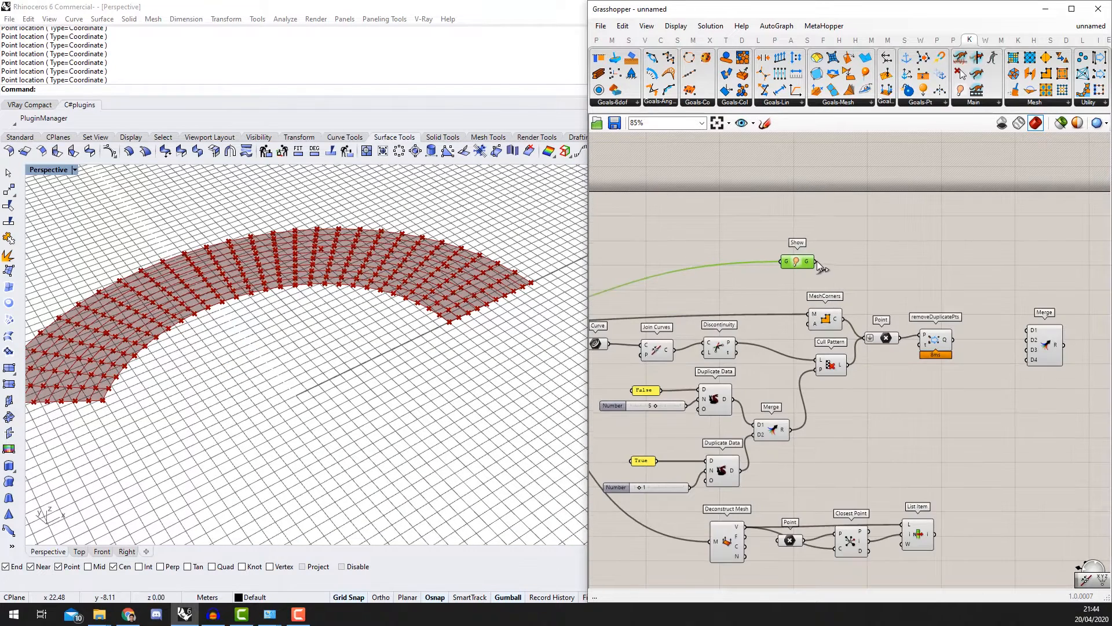
drag(816, 261, 1050, 346)
Step: Add a Button component, wire it to the Solver's Reset input and place it between Merge and the Solver
right_drag(1045, 345, 833, 297)
click(832, 297)
scroll(843, 296, up, 3)
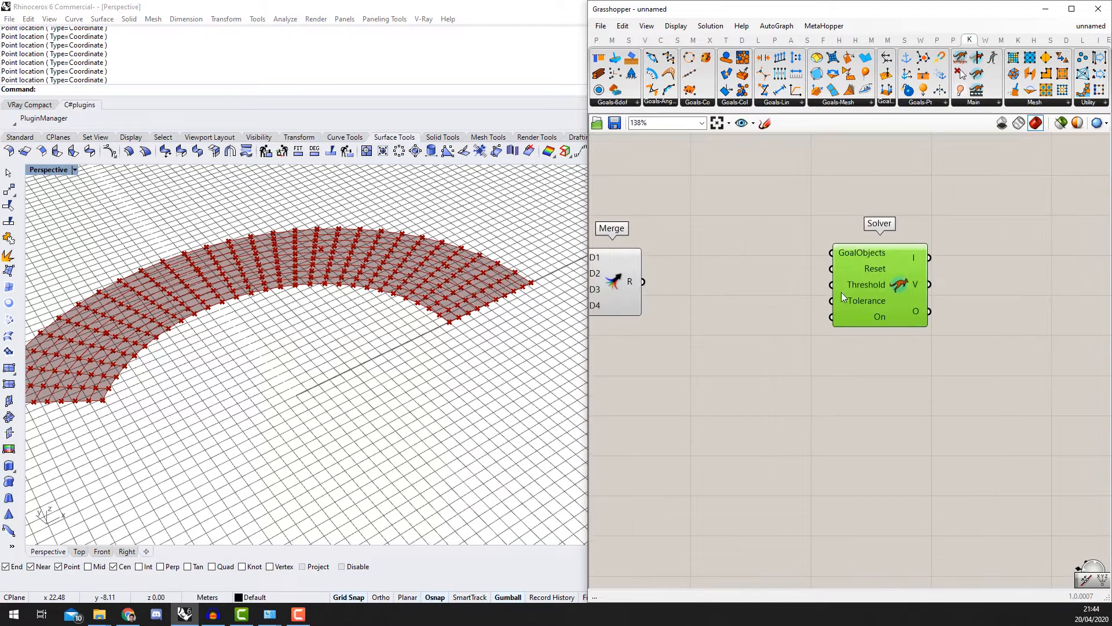
double_click(728, 236)
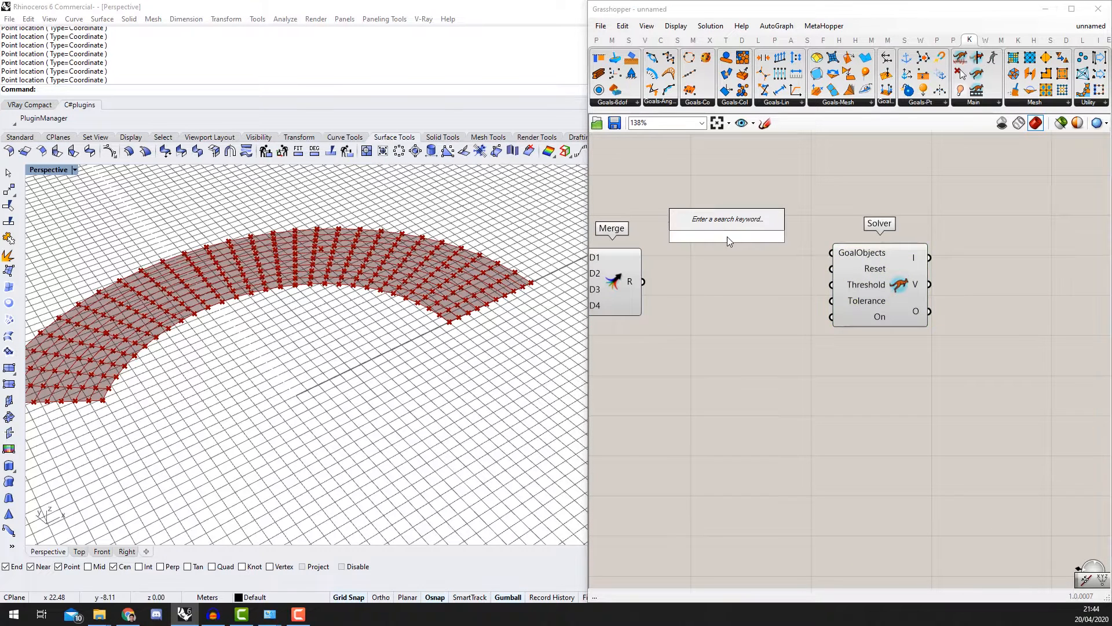
text(butto)
key(Return)
scroll(749, 245, up, 1)
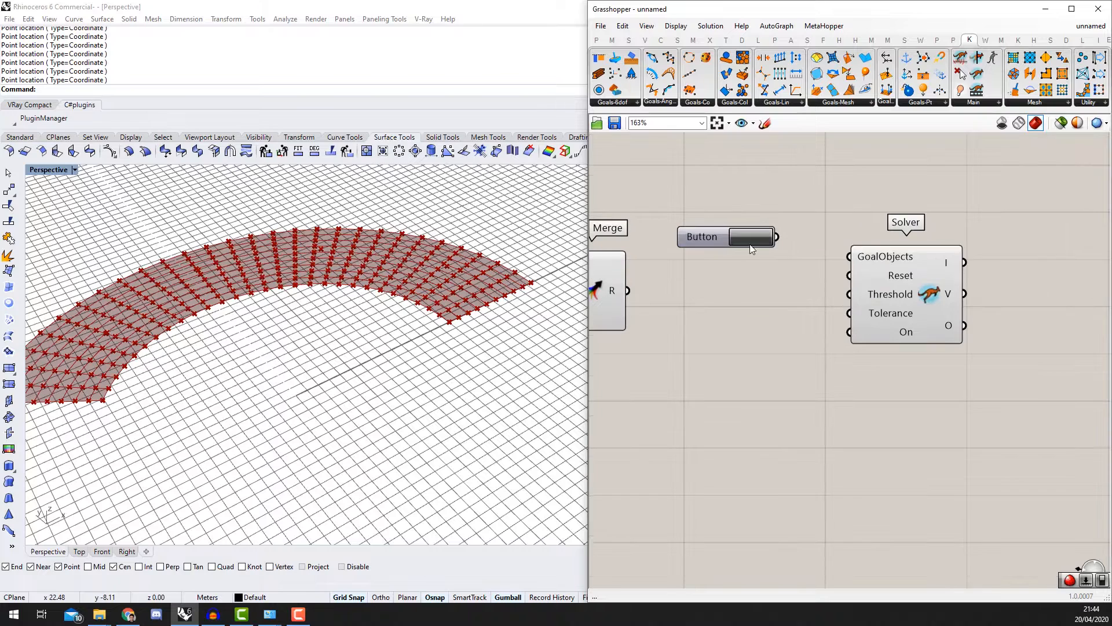
drag(850, 277, 777, 237)
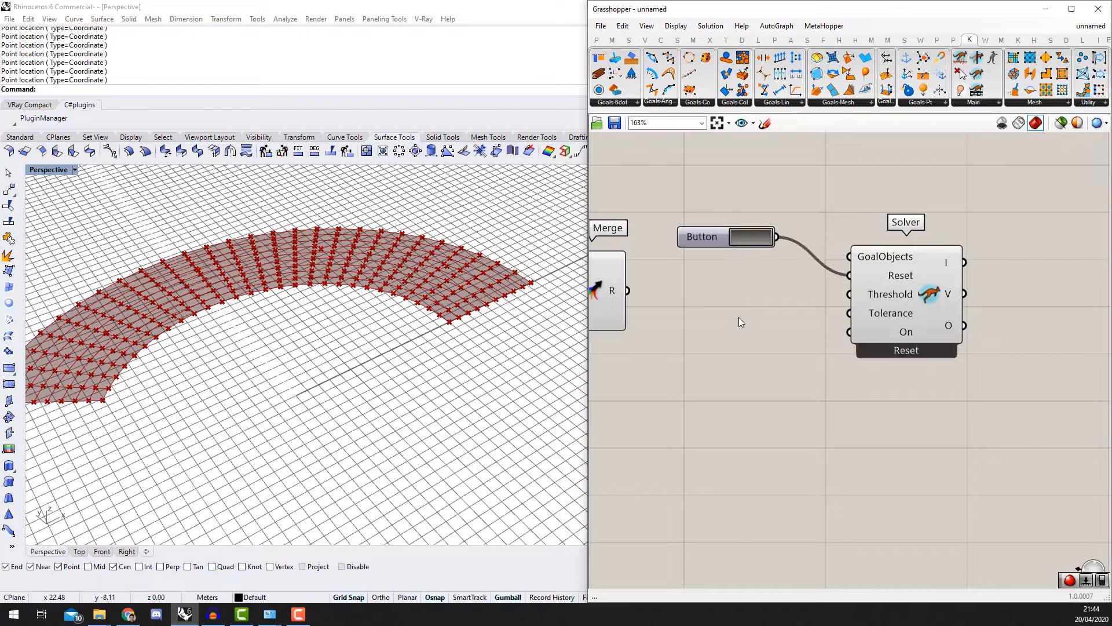
click(696, 239)
drag(695, 239, 700, 290)
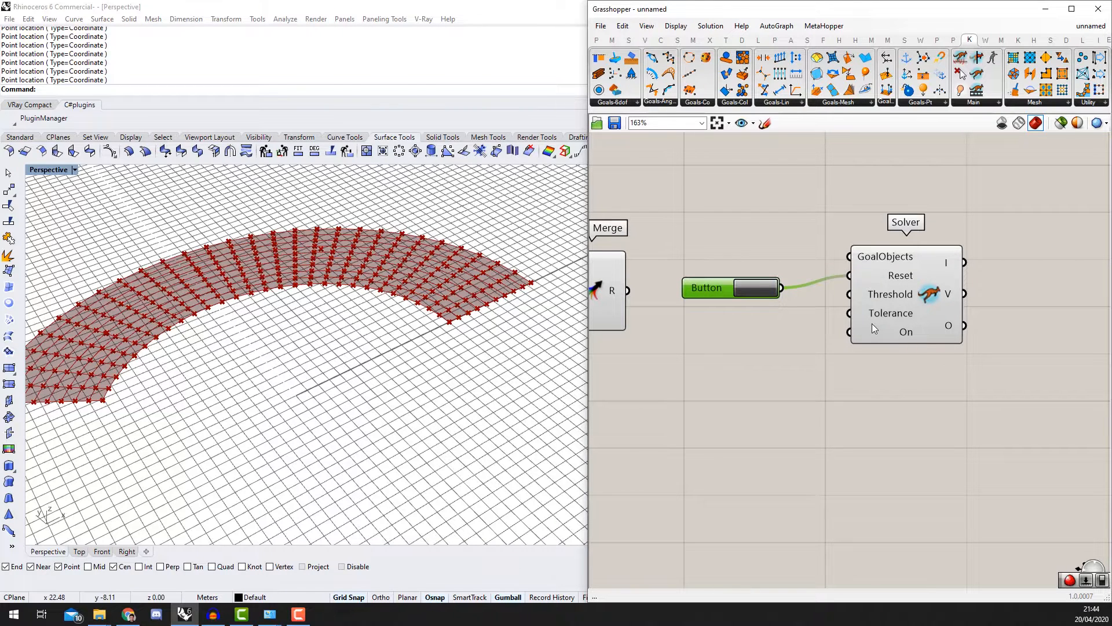
Step: Add a Boolean Toggle below the Solver and connect it to the Solver's On input
mouse_move(874, 330)
double_click(843, 374)
text(boo)
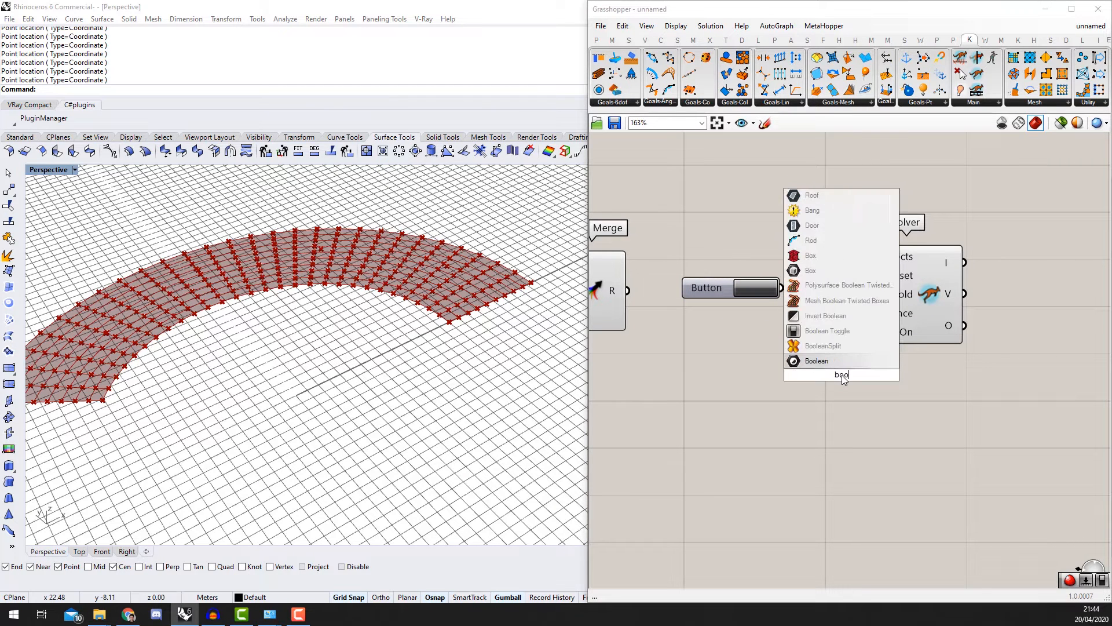
click(847, 331)
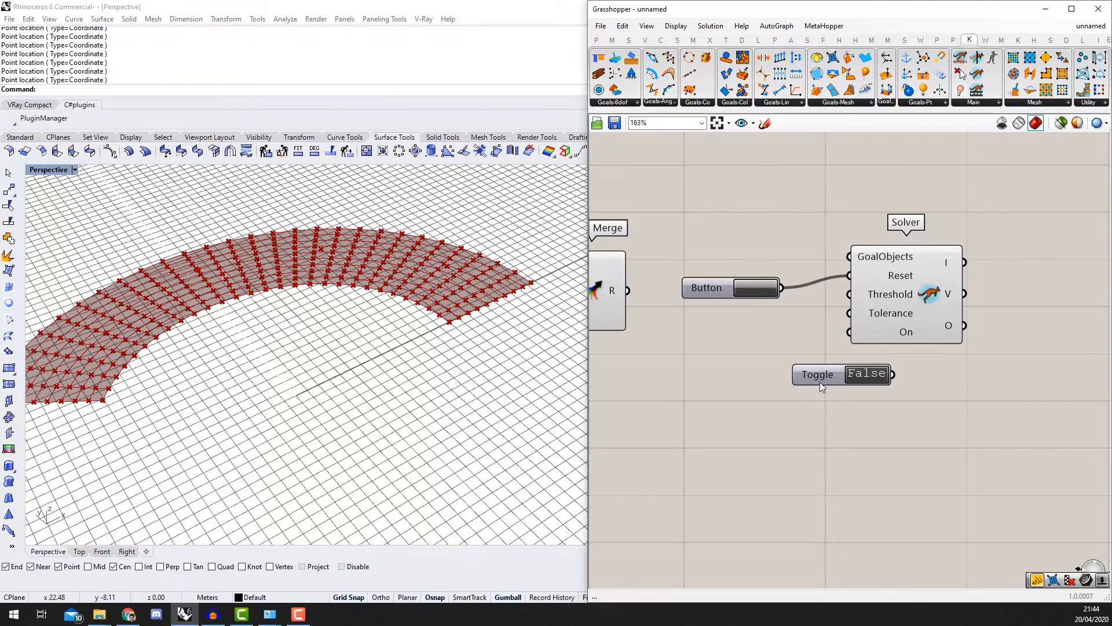
drag(840, 390, 849, 332)
scroll(846, 332, down, 2)
right_drag(818, 347, 883, 331)
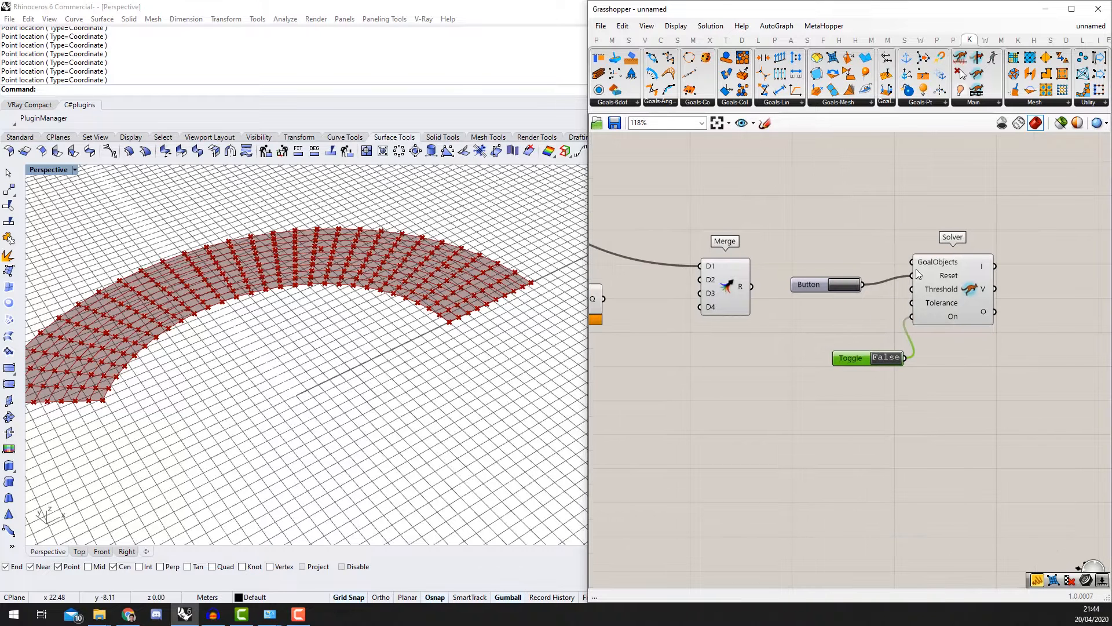
Step: Connect the four-input Merge's R output to the Solver's GoalObjects input and flatten that output
drag(912, 261, 743, 257)
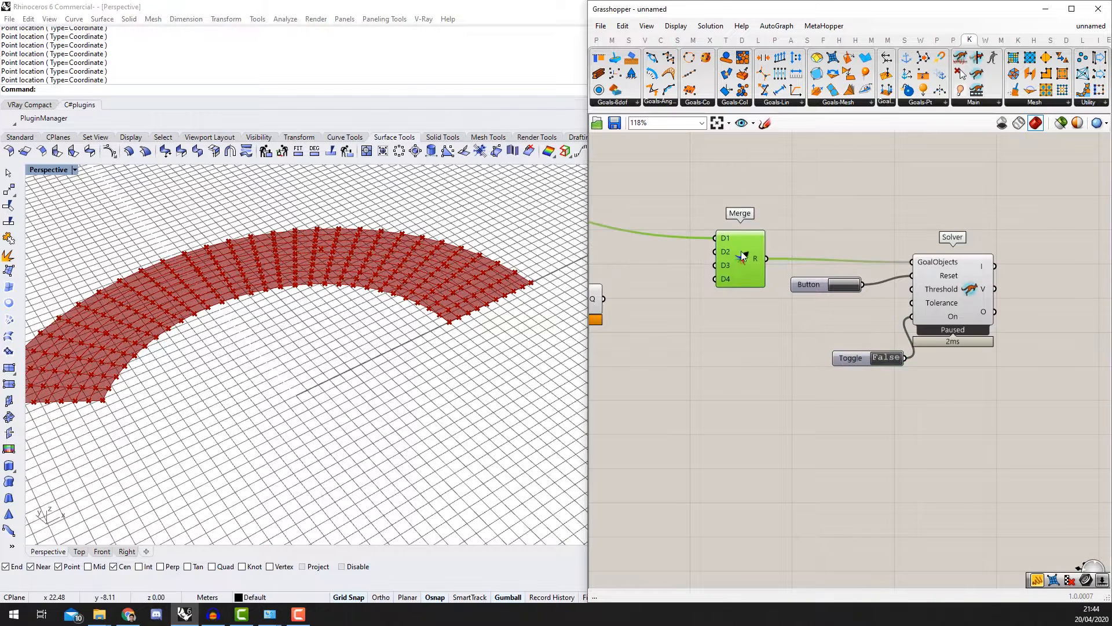
scroll(744, 242, down, 1)
scroll(797, 249, up, 1)
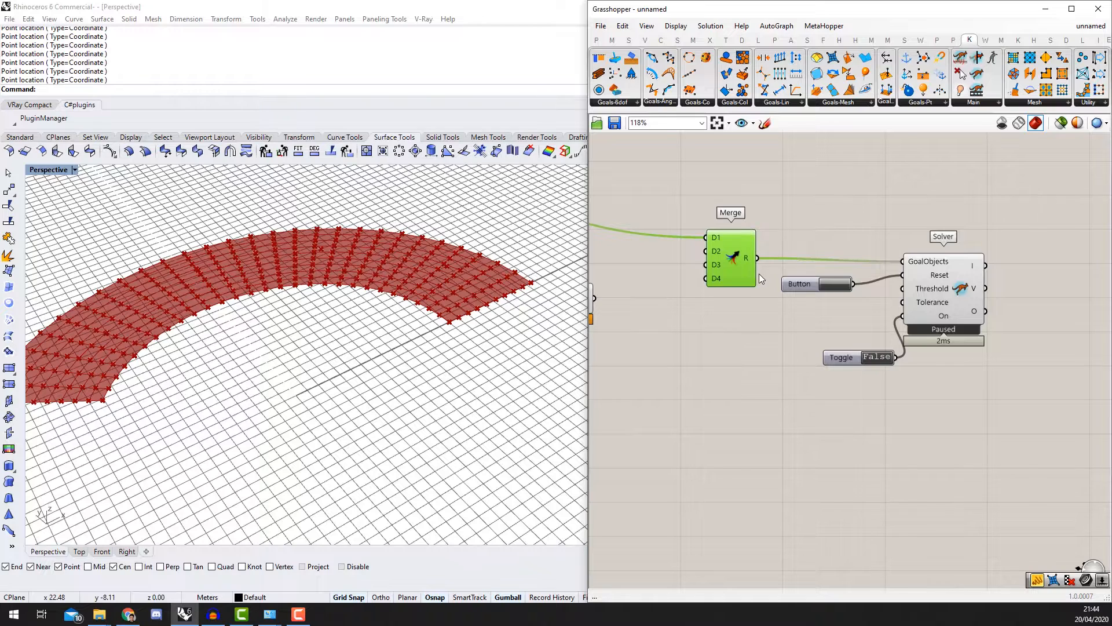
scroll(747, 267, up, 1)
right_click(743, 256)
click(771, 317)
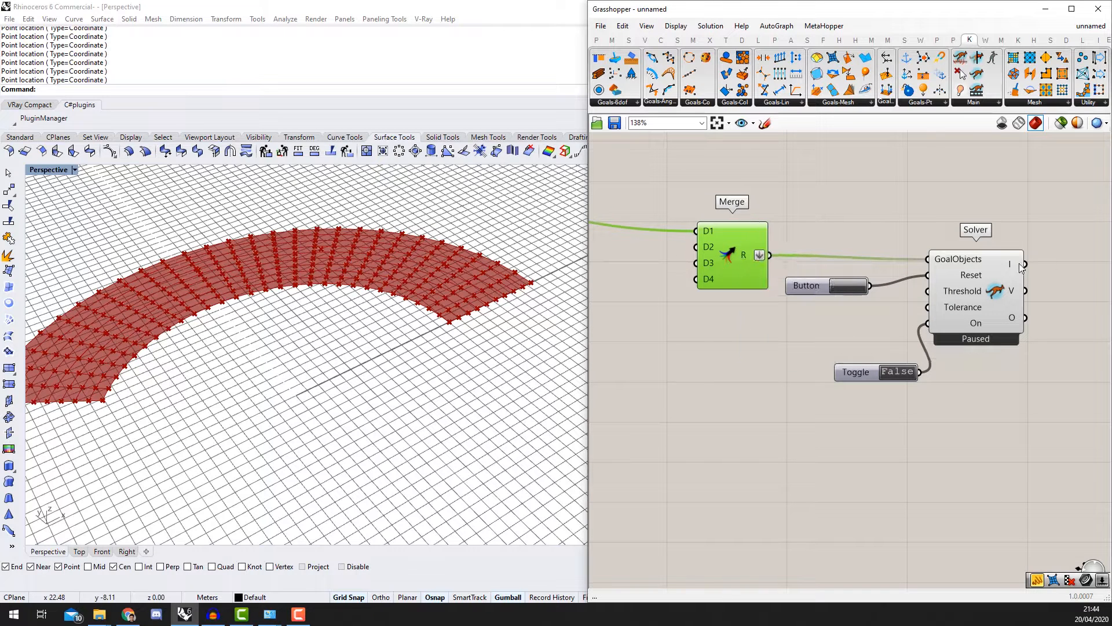
scroll(997, 291, down, 3)
mouse_move(743, 280)
right_down()
mouse_move(863, 271)
mouse_move(783, 290)
mouse_move(731, 285)
right_up()
scroll(855, 291, up, 1)
scroll(800, 294, down, 1)
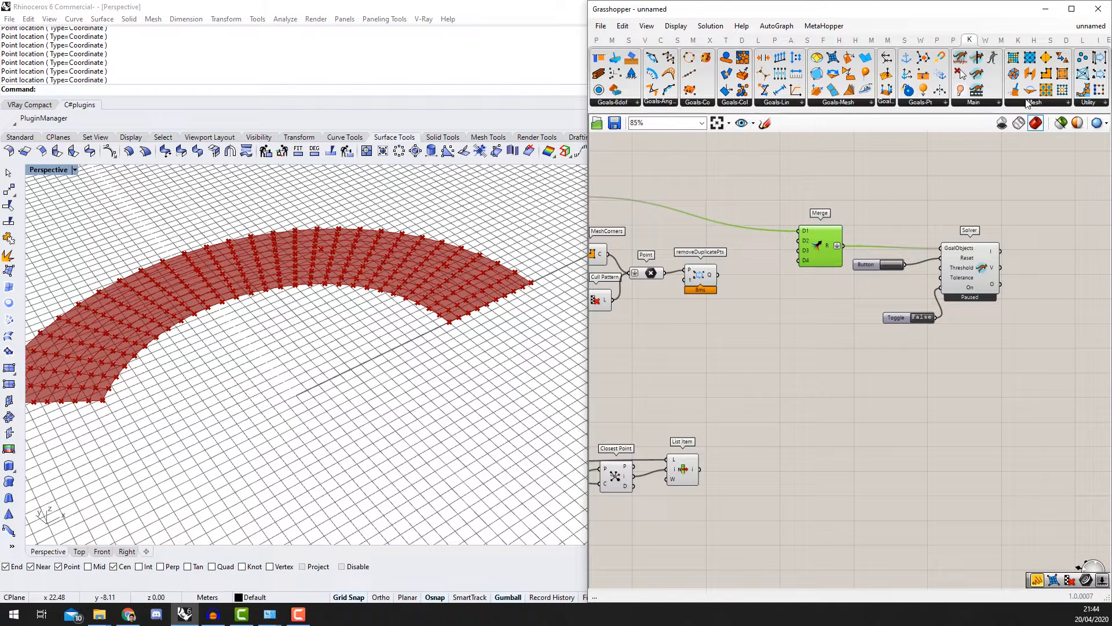
Step: Add an Anchor component, wire removeDuplicatePts' Q output to its P input and its A output to D2 of the four-input Merge
double_click(780, 334)
text(arc)
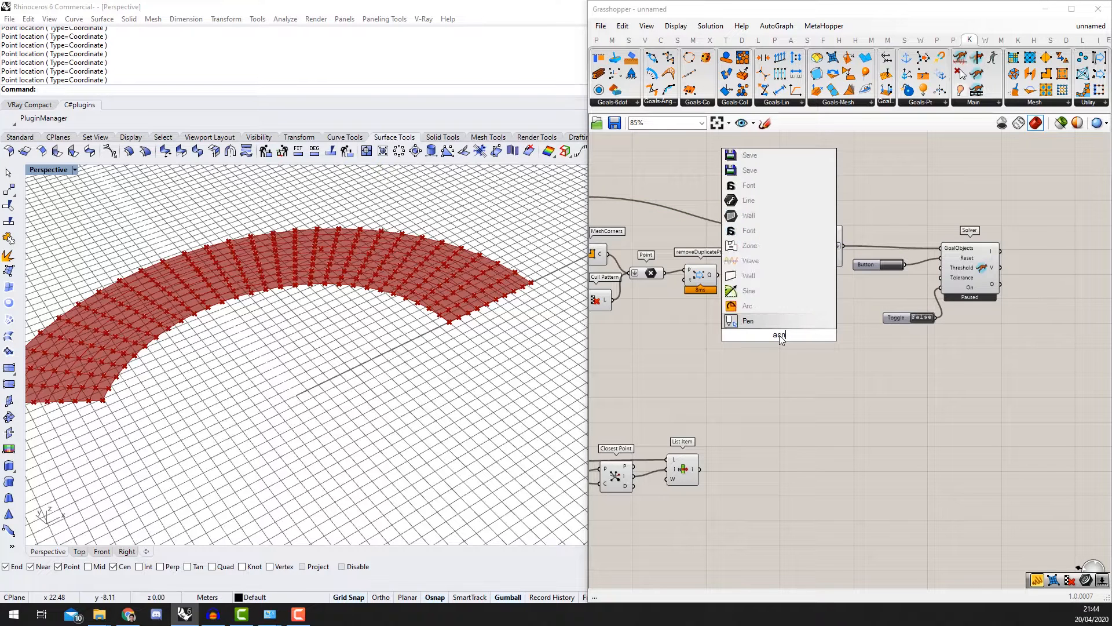
text(ch)
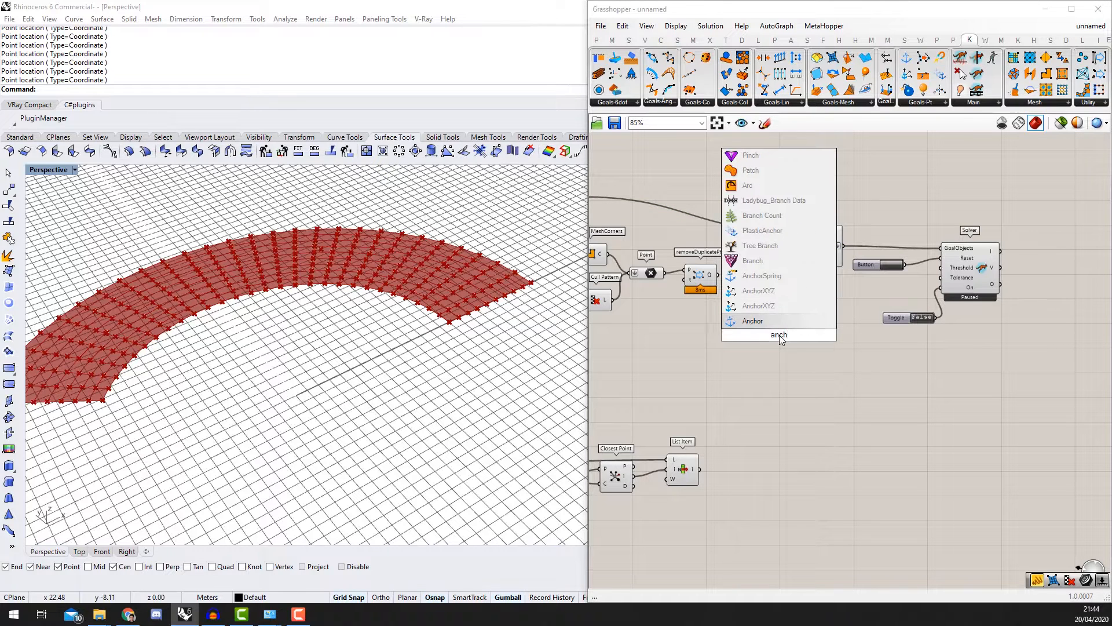
key(Return)
scroll(786, 323, up, 3)
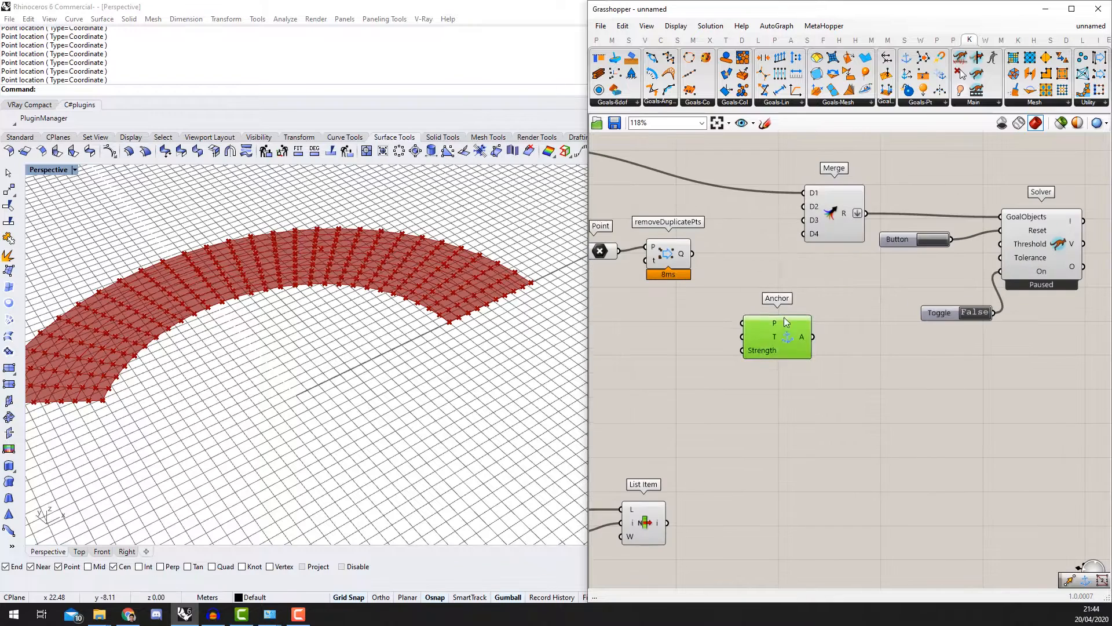
drag(787, 323, 753, 293)
scroll(682, 263, up, 1)
drag(837, 309, 856, 204)
Step: Copy the Anchor component to the right of List Item and connect List Item's i output to the copy's P input
scroll(769, 357, down, 3)
click(773, 316)
alt+drag(798, 491, 798, 493)
right_drag(767, 499, 844, 419)
scroll(814, 432, up, 1)
drag(792, 408, 877, 408)
scroll(877, 409, up, 1)
scroll(879, 412, up, 1)
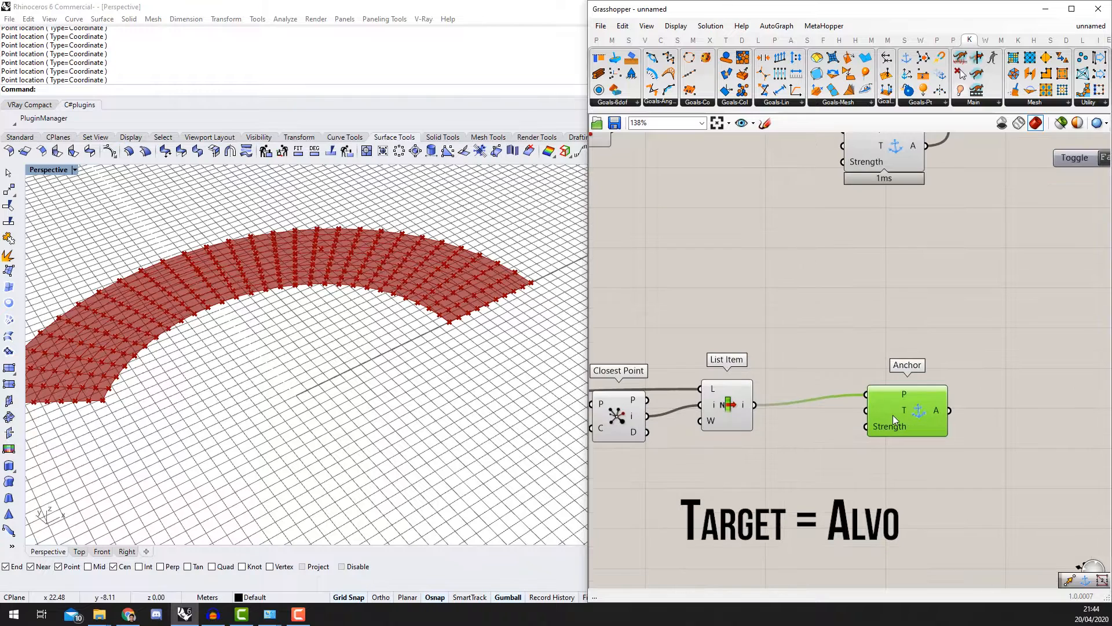
scroll(880, 443, down, 2)
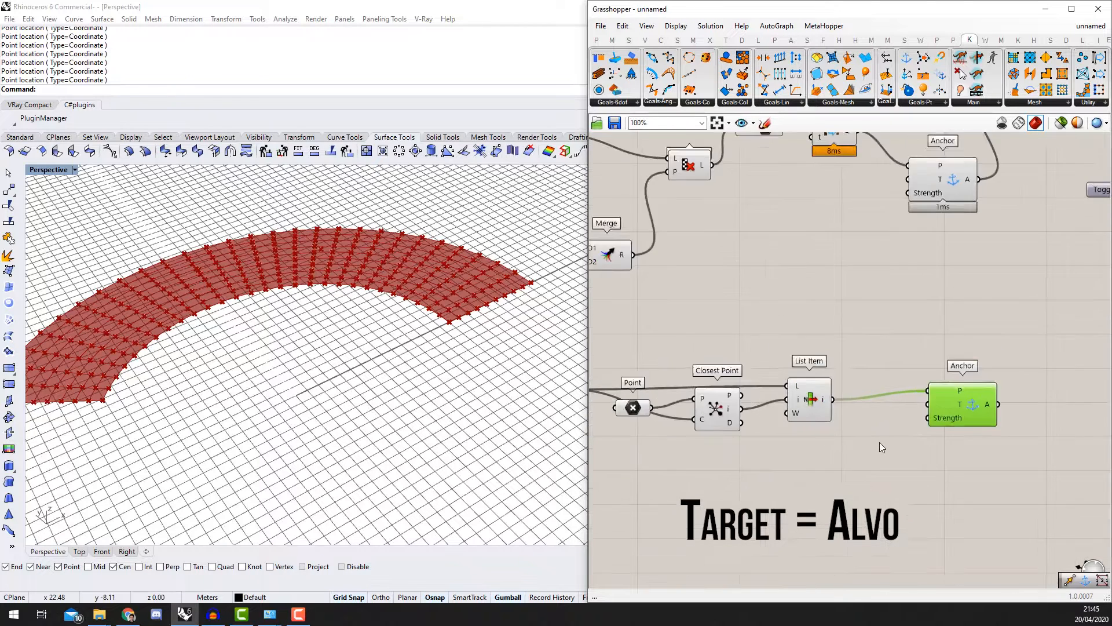
scroll(902, 434, up, 1)
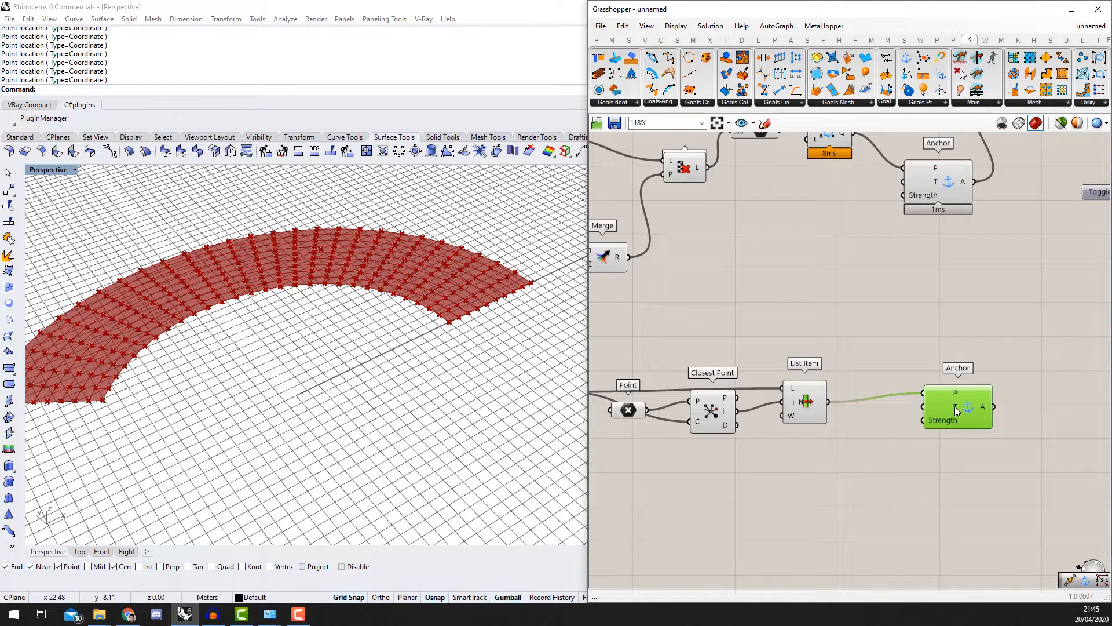
scroll(955, 407, down, 1)
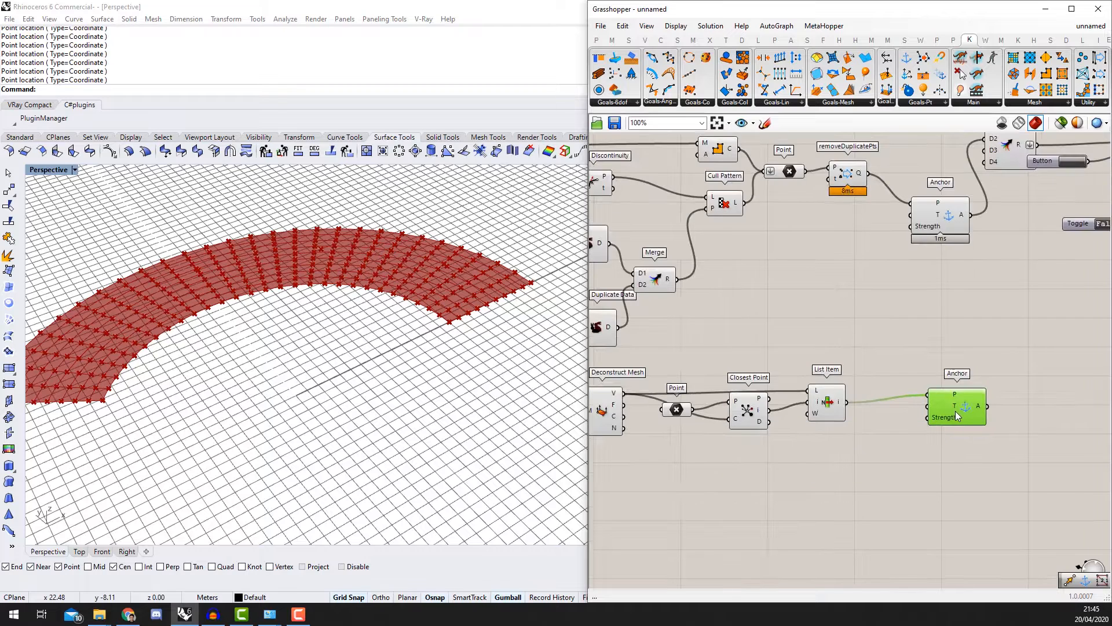
scroll(956, 414, down, 1)
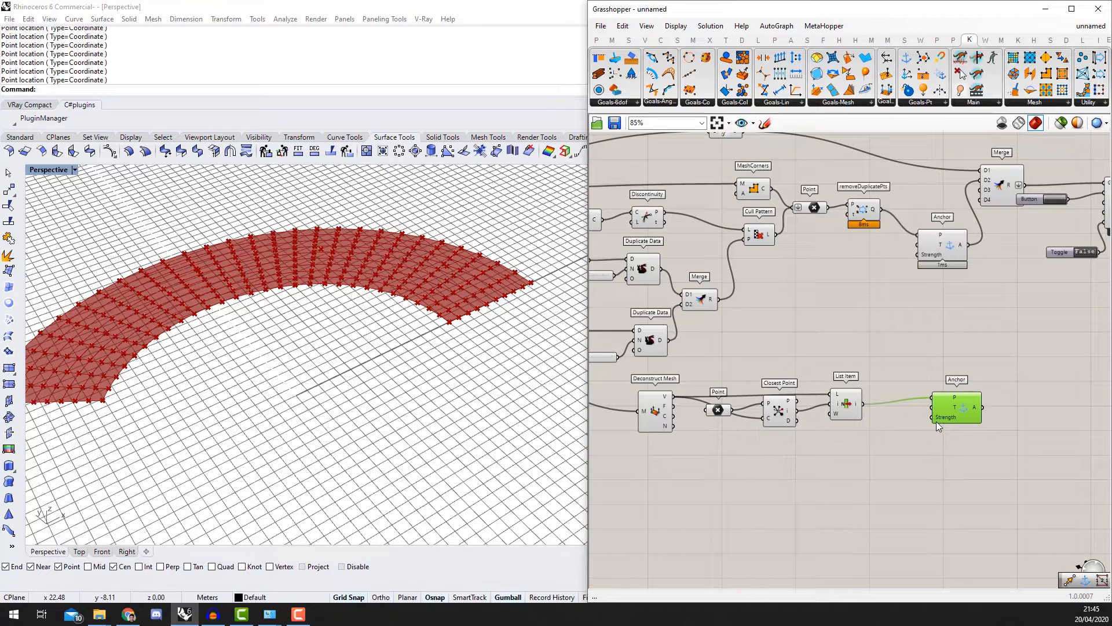
scroll(934, 423, up, 2)
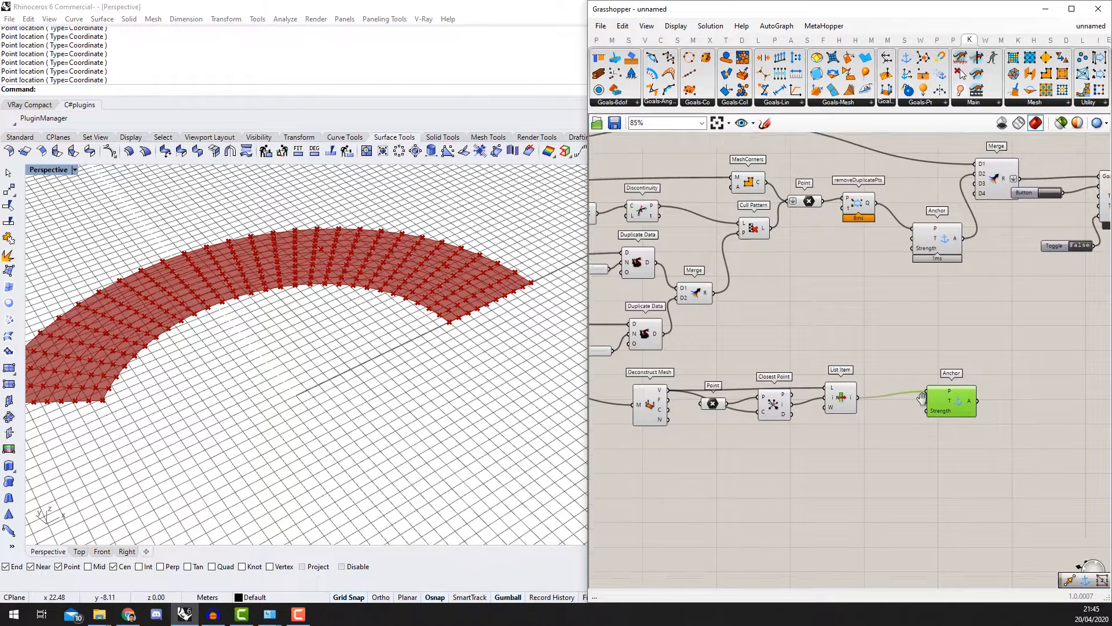
Step: Add a Move component below List Item and connect List Item's i output to Move's G input
double_click(820, 467)
text(move)
key(Return)
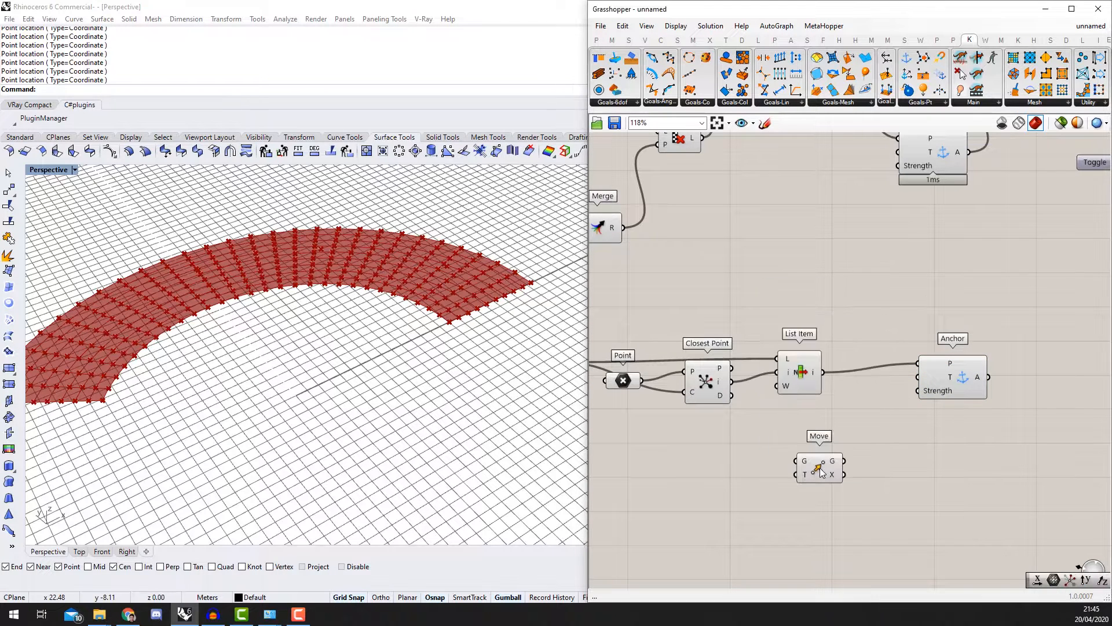
drag(816, 371, 874, 453)
Step: Add a Unit Z vector component beside Move and connect its V output to Move's T input
double_click(788, 489)
text(z)
click(786, 476)
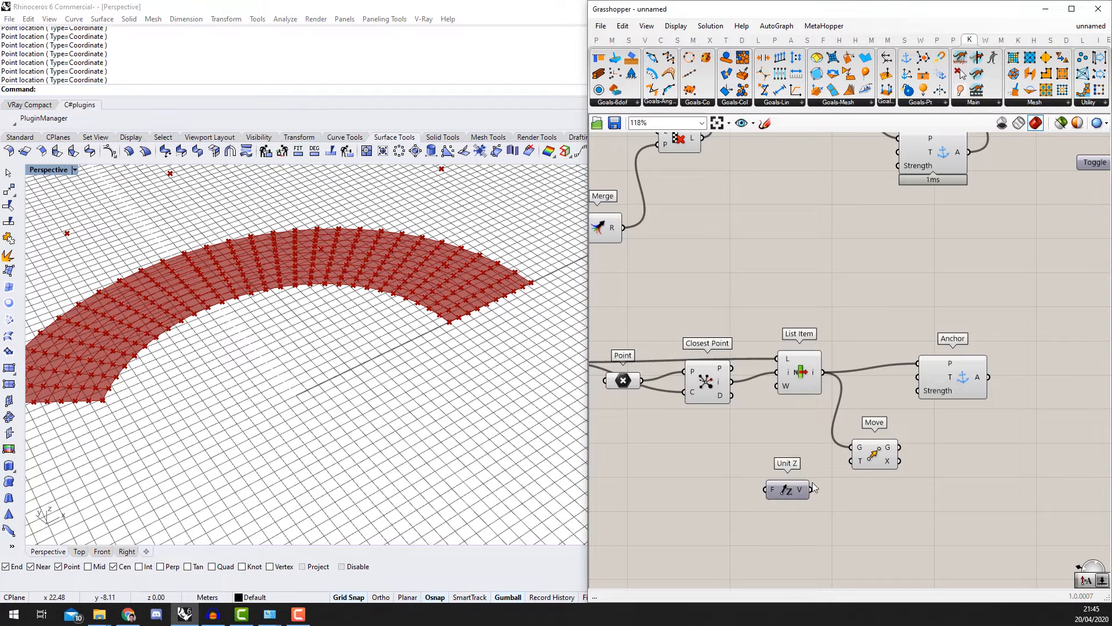
drag(811, 490, 852, 462)
Step: Add a number slider ranging from 0 to 50.000, set it to 7.920 and connect it to Unit Z's F input
double_click(701, 471)
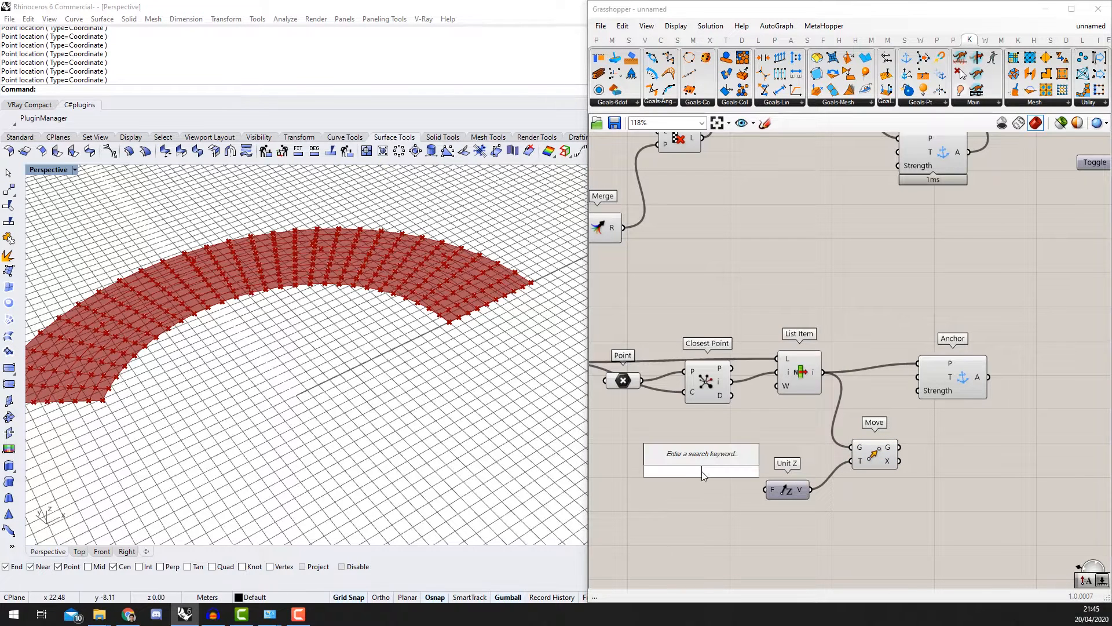
text(0<5)
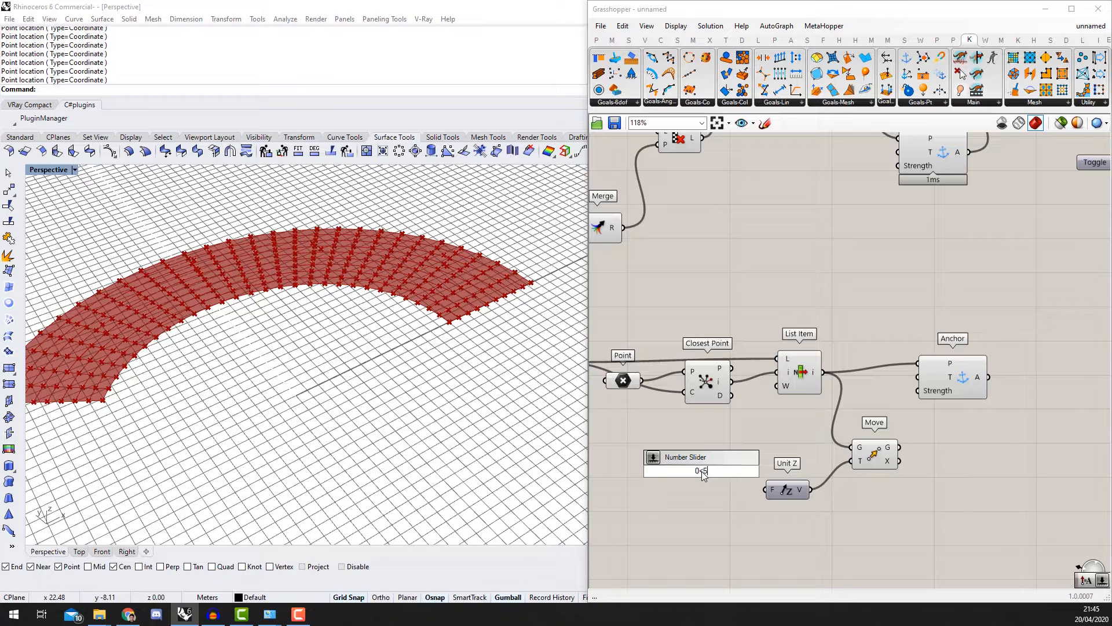
text(0.000)
key(Return)
scroll(701, 471, up, 2)
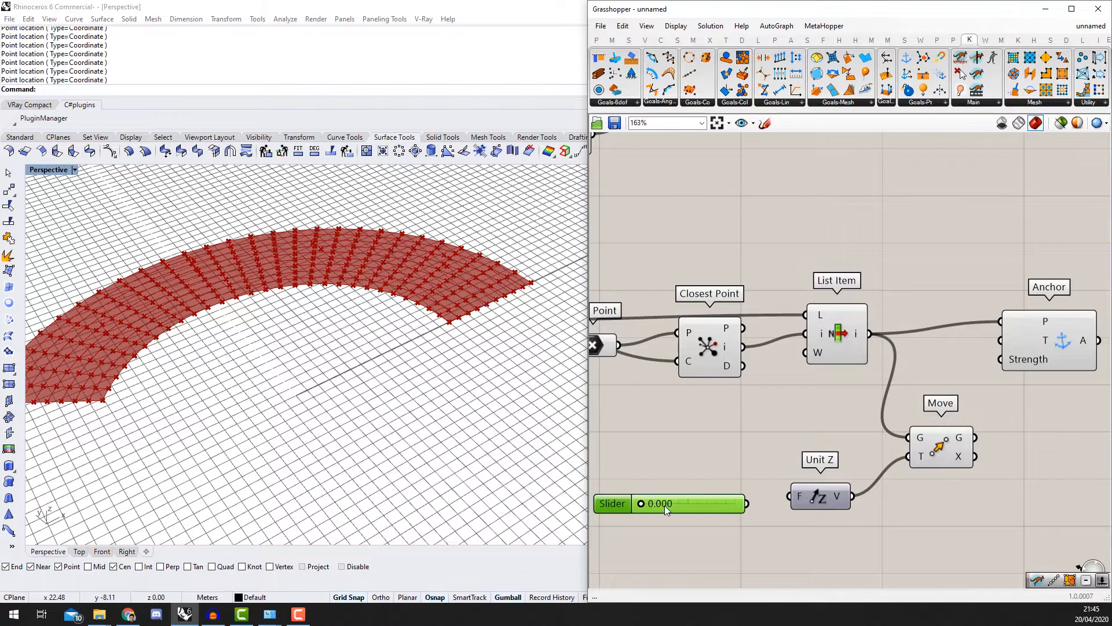
scroll(668, 497, up, 2)
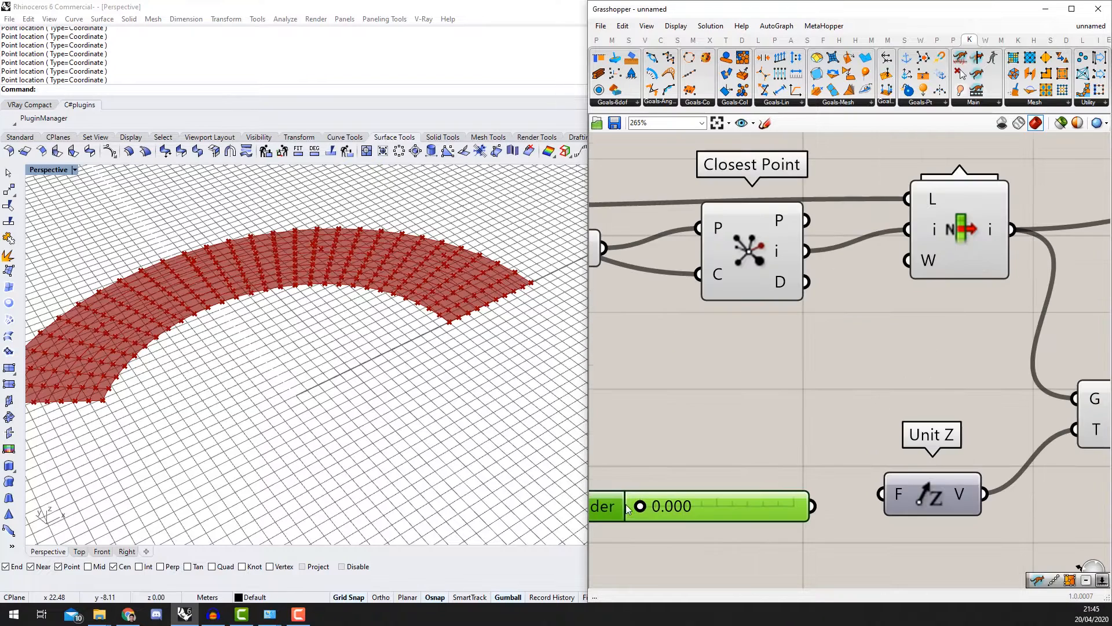
mouse_move(644, 507)
mouse_down()
mouse_move(713, 506)
mouse_move(664, 506)
mouse_up()
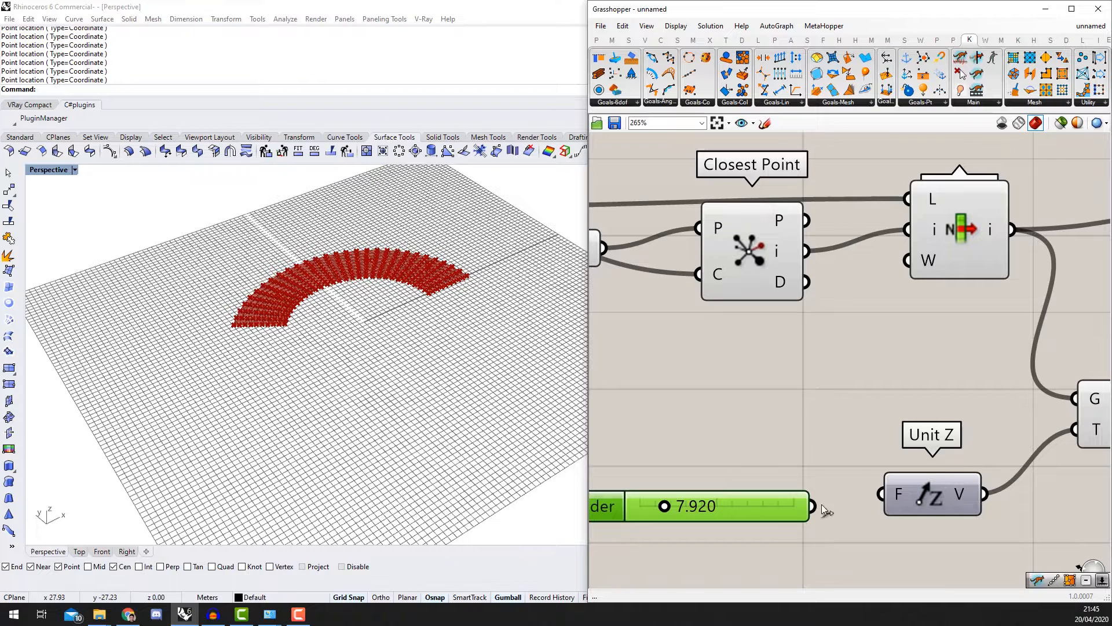
drag(811, 506, 882, 494)
Step: Shift the lower Anchor component aside and connect Move's G output to its T input
scroll(977, 419, down, 2)
right_drag(1015, 368, 915, 380)
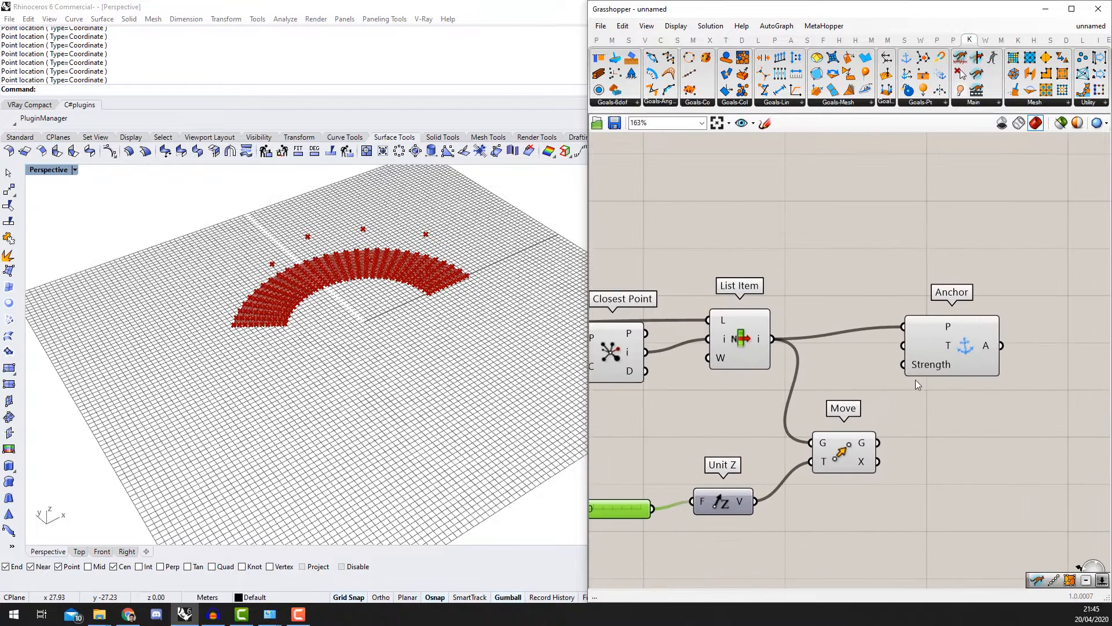
drag(978, 351, 1012, 369)
drag(938, 365, 886, 437)
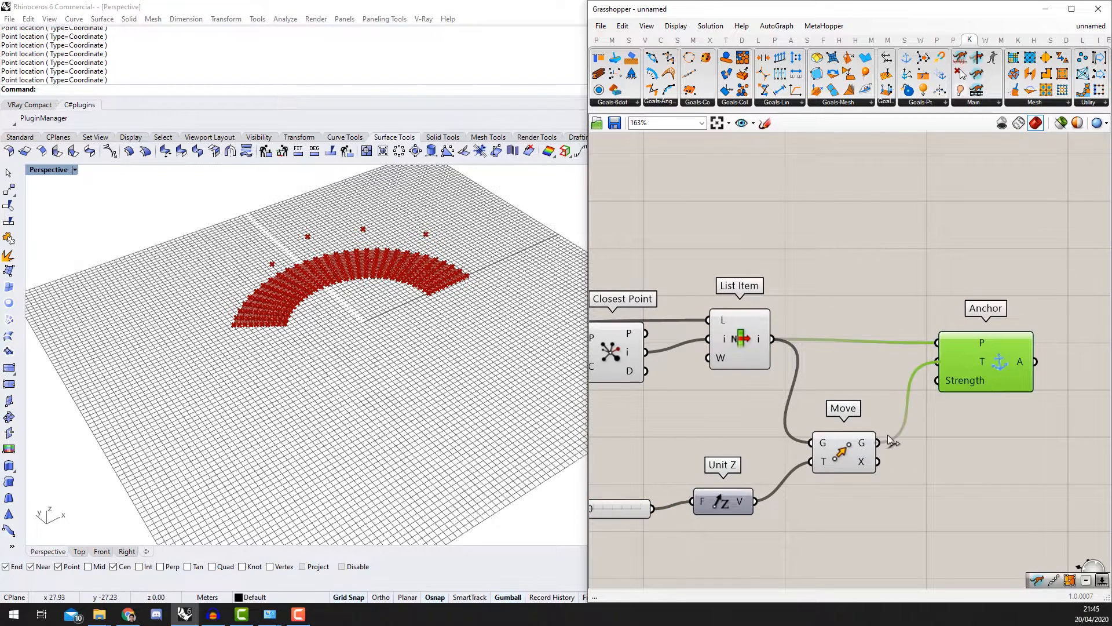
Step: Connect the lower Anchor's A output to D3 of the four-input Merge
right_drag(914, 343, 797, 441)
scroll(795, 449, down, 2)
right_drag(880, 404, 810, 421)
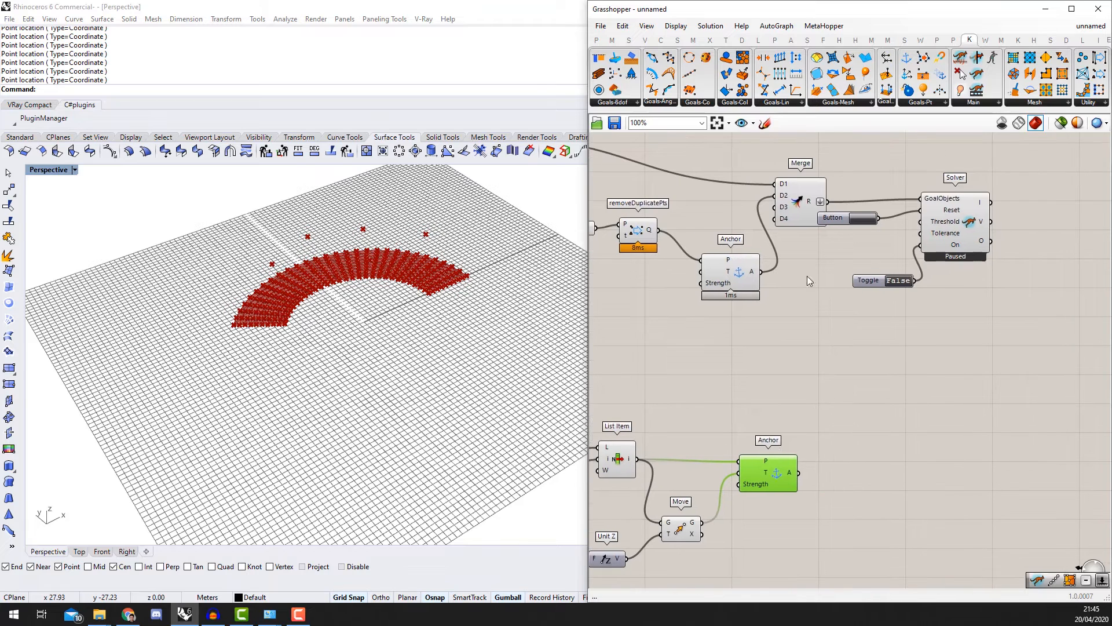
drag(797, 474, 776, 207)
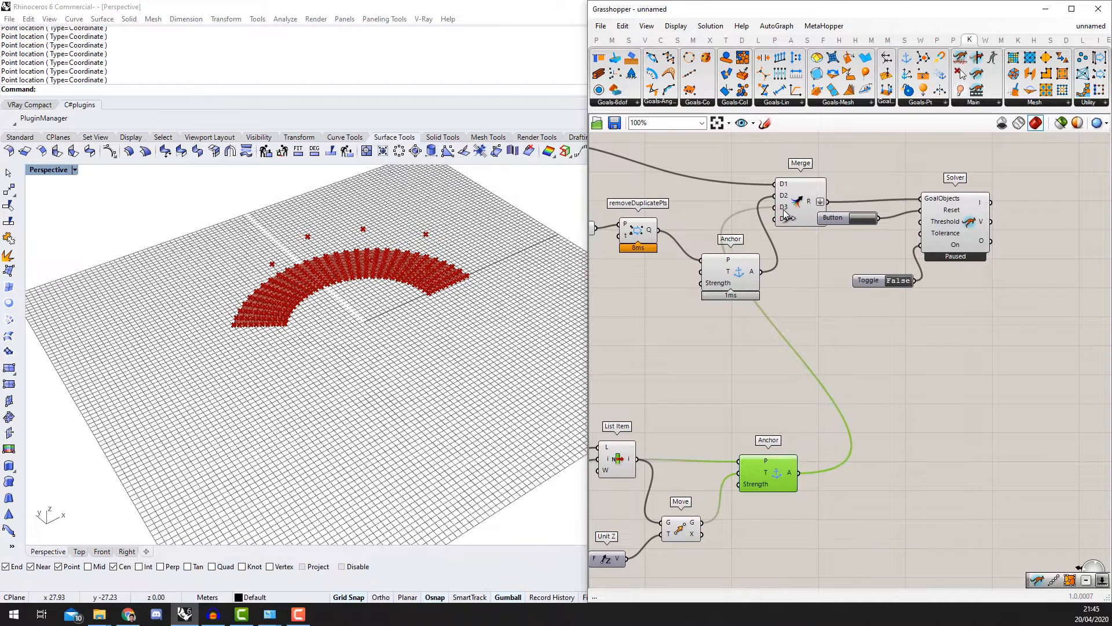
Step: Examine the upper Anchor component and the mesh with its anchor points in the Perspective view
right_drag(743, 288, 862, 412)
click(823, 446)
scroll(832, 428, down, 2)
scroll(735, 429, up, 1)
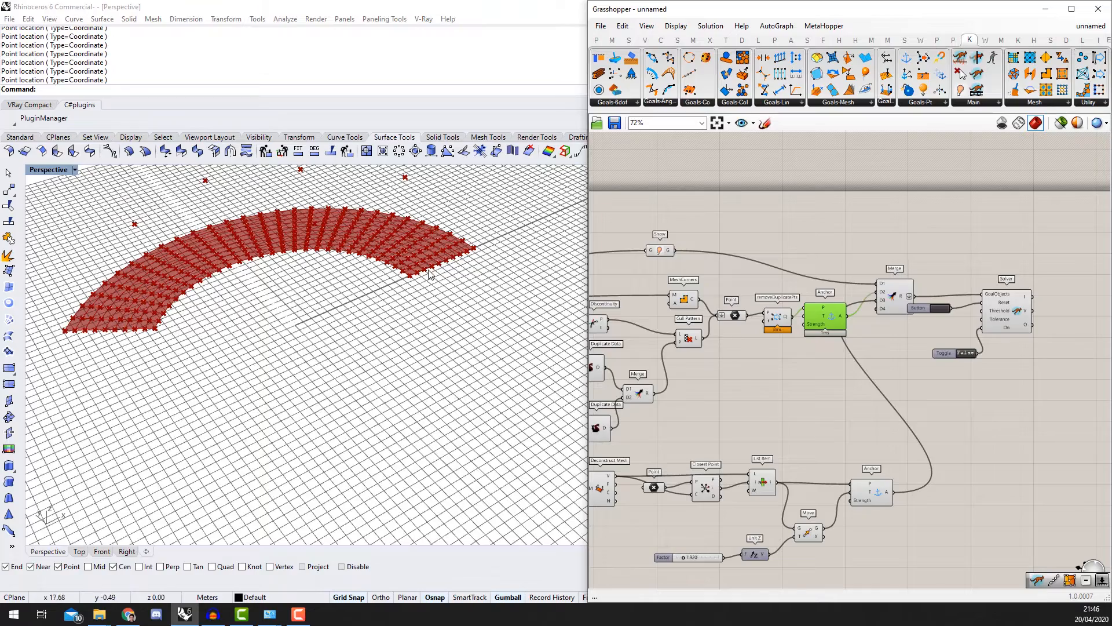
scroll(429, 270, up, 3)
right_drag(430, 271, 437, 290)
scroll(437, 291, down, 3)
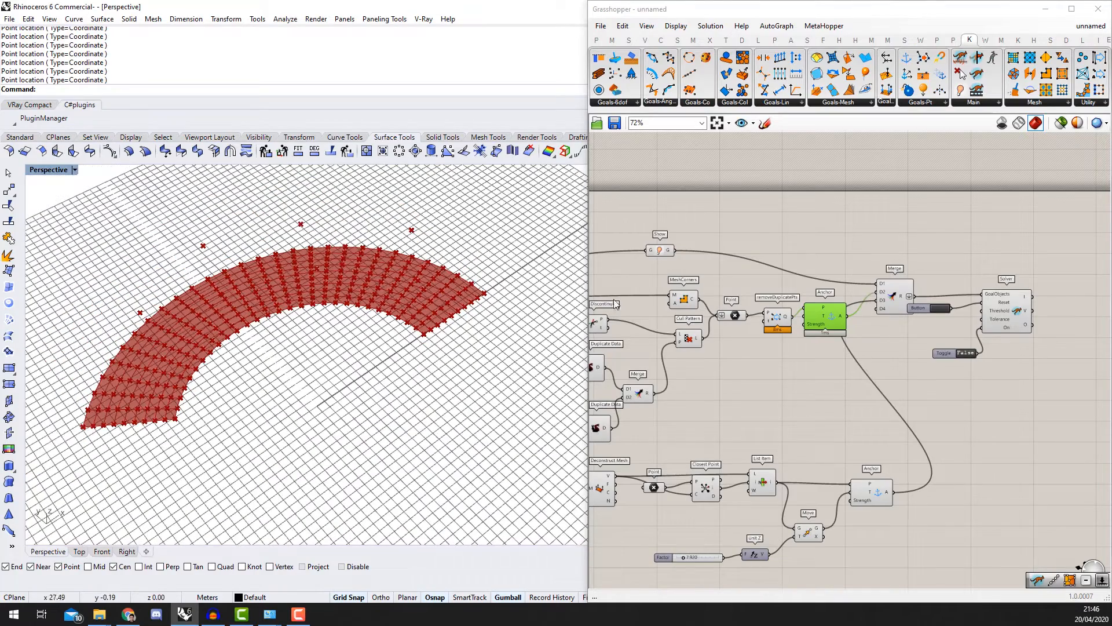
double_click(737, 398)
text(mesh len)
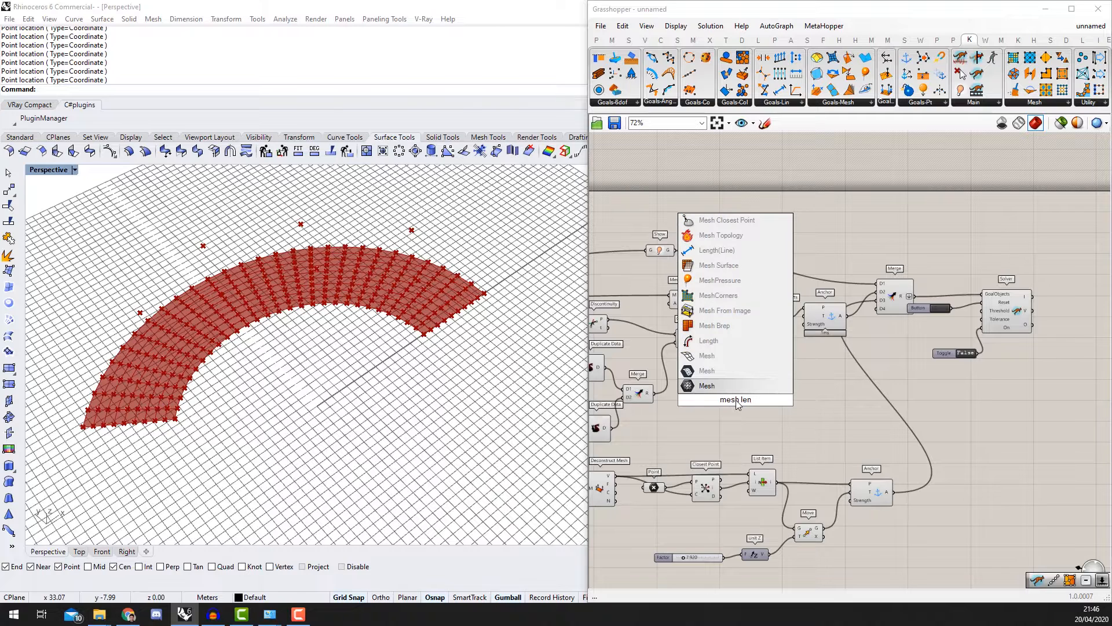
text(g)
key(BackSpace)
text(fht)
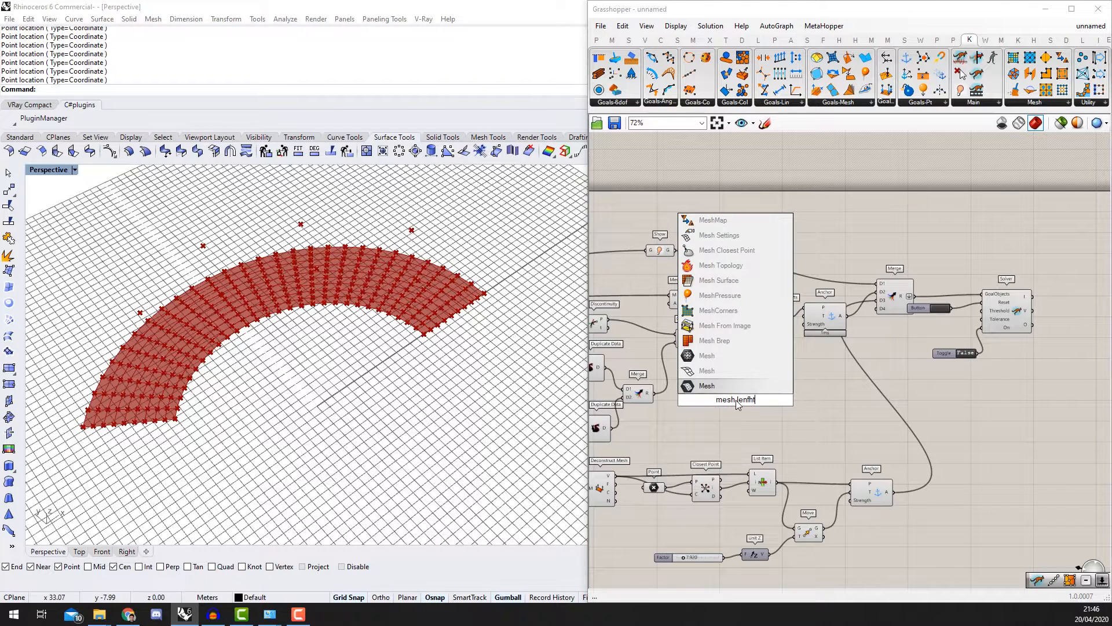
key(BackSpace)
key(BackSpace)
key(BackSpace)
key(BackSpace)
key(BackSpace)
key(BackSpace)
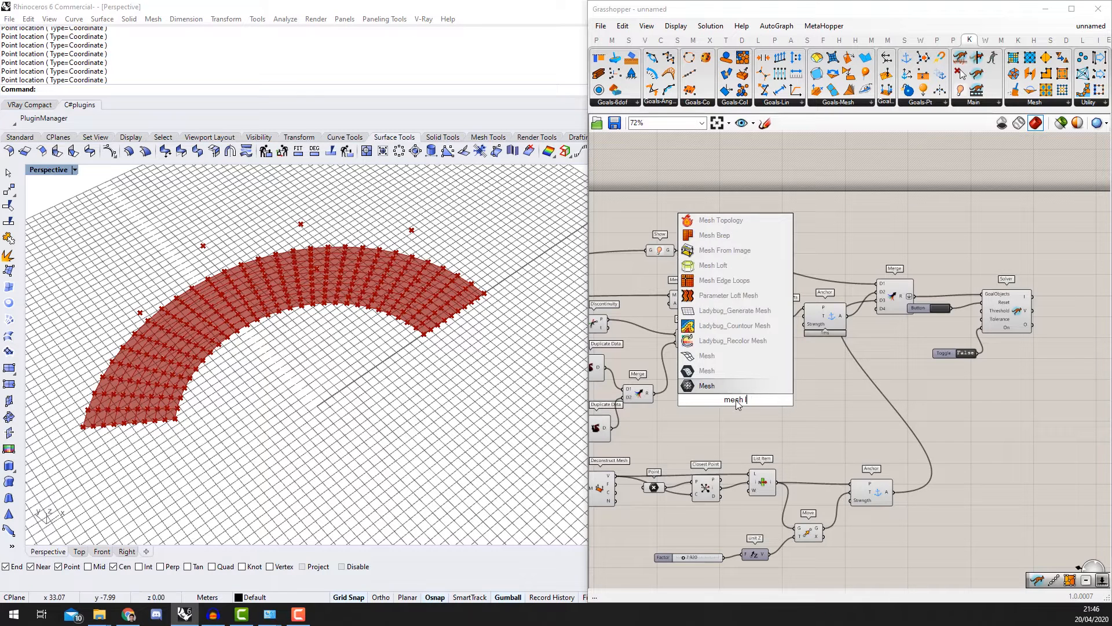
text(e)
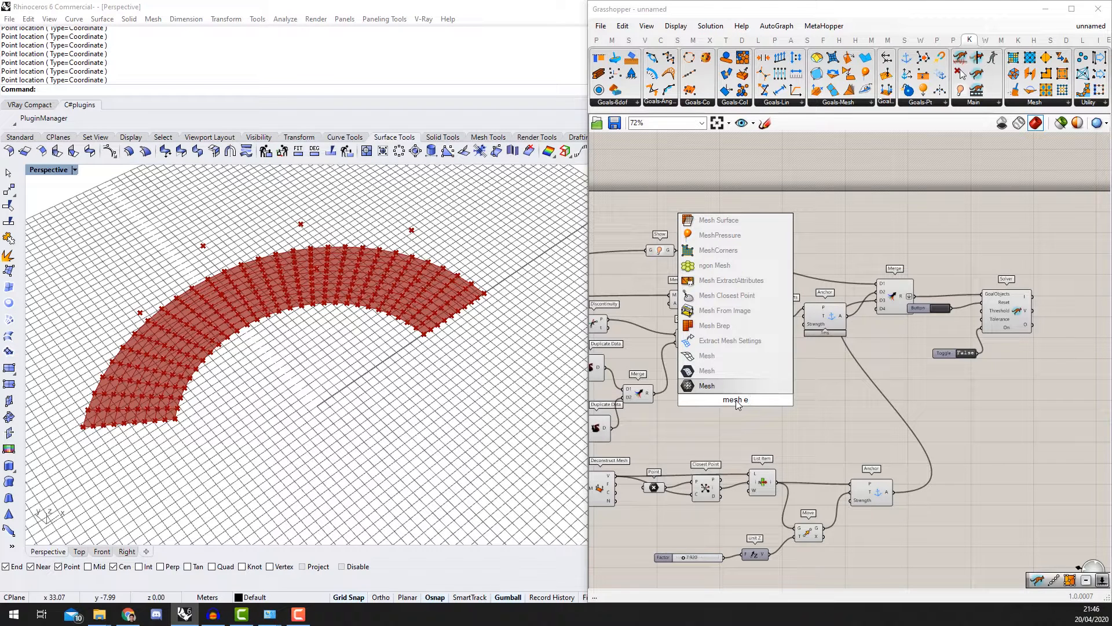
text(d)
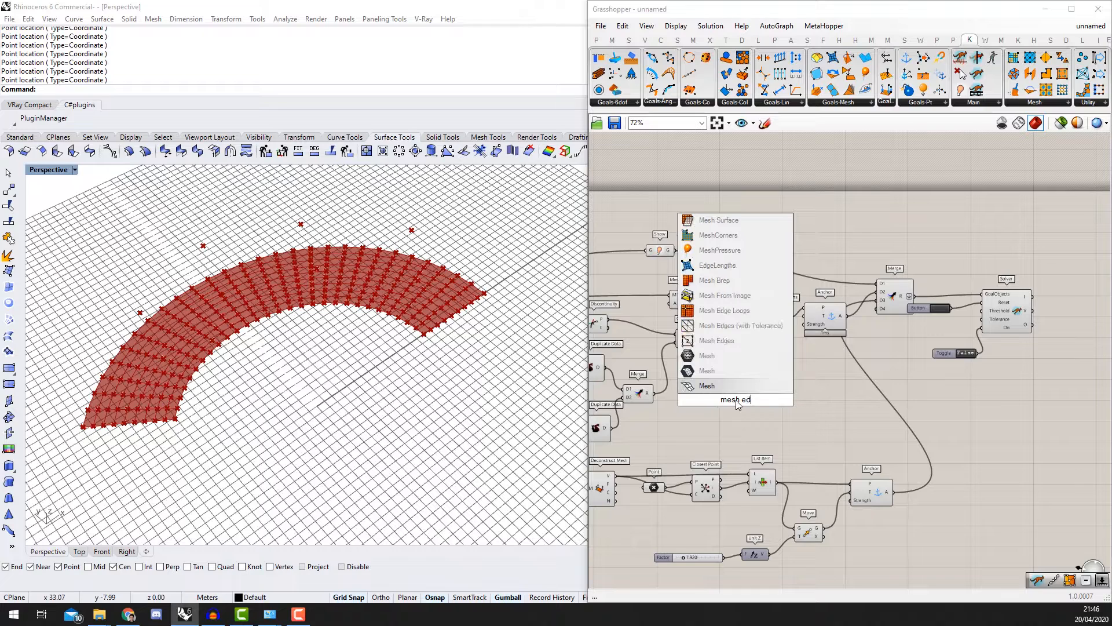
text(ges ;eng)
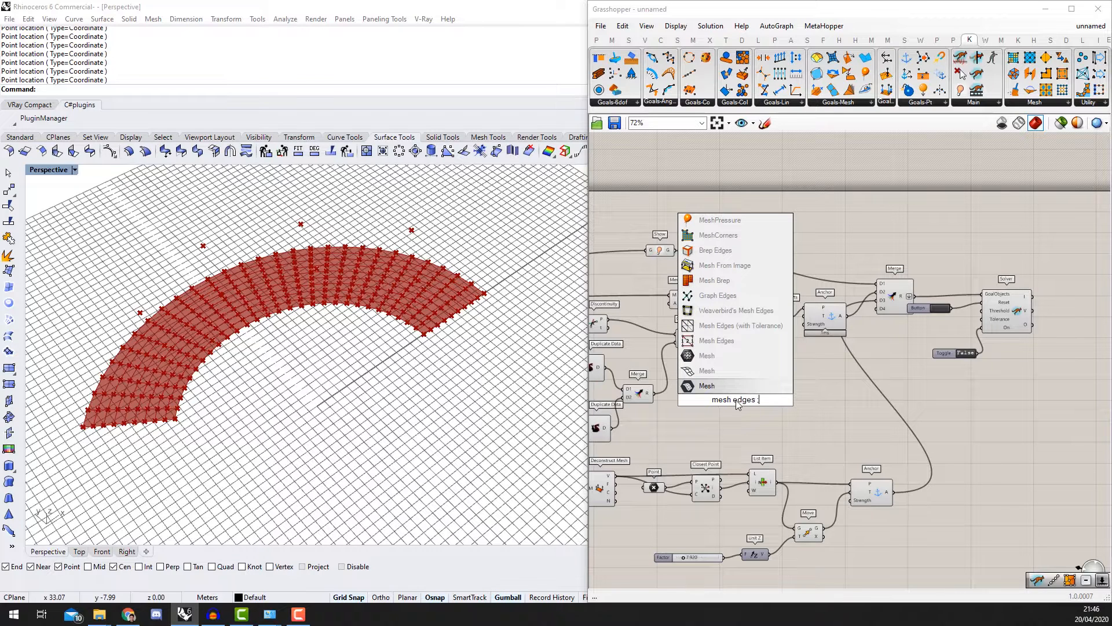
key(BackSpace)
key(BackSpace)
key(BackSpace)
key(BackSpace)
text(lent)
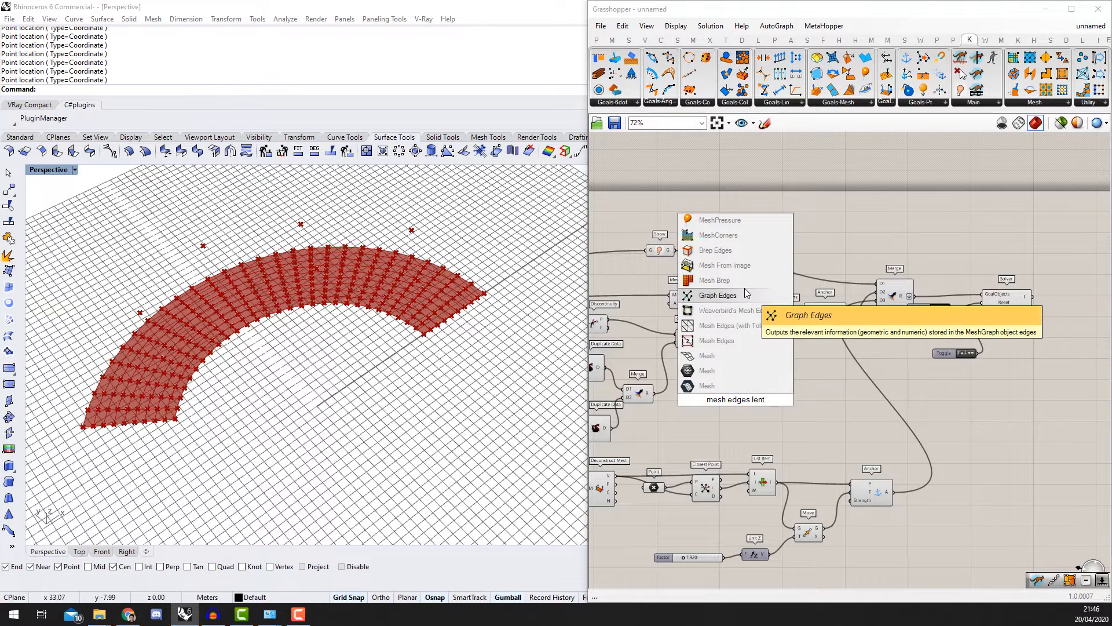
Step: Find the EdgeLengths goal among the Kangaroo mesh goals and place it above the upper Anchor, near the four-input Merge
click(1046, 102)
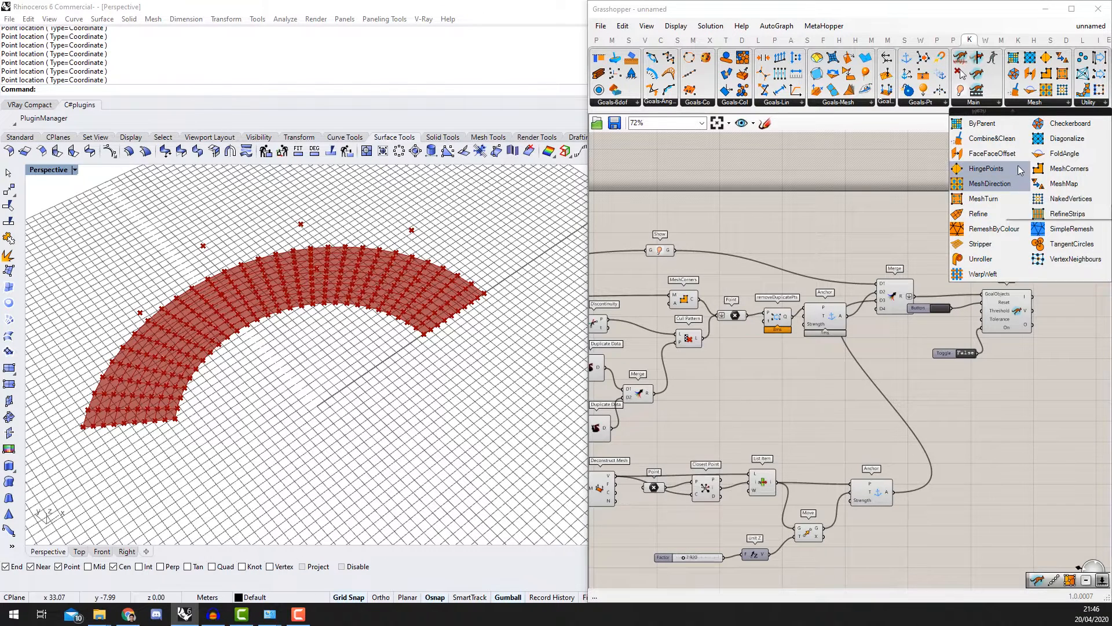
click(930, 104)
click(780, 105)
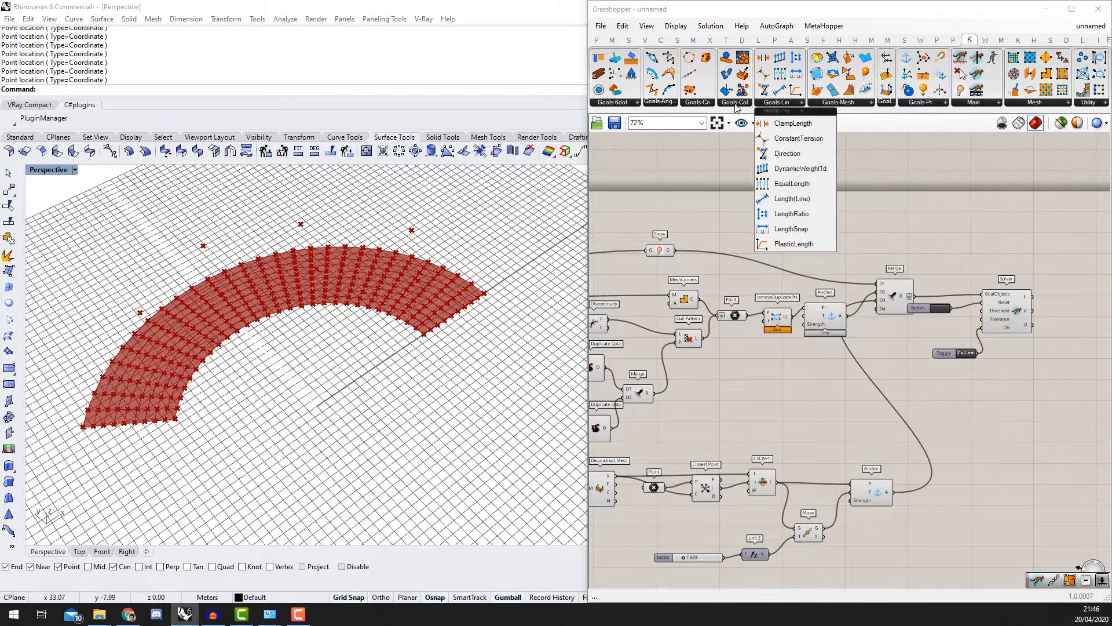
click(658, 104)
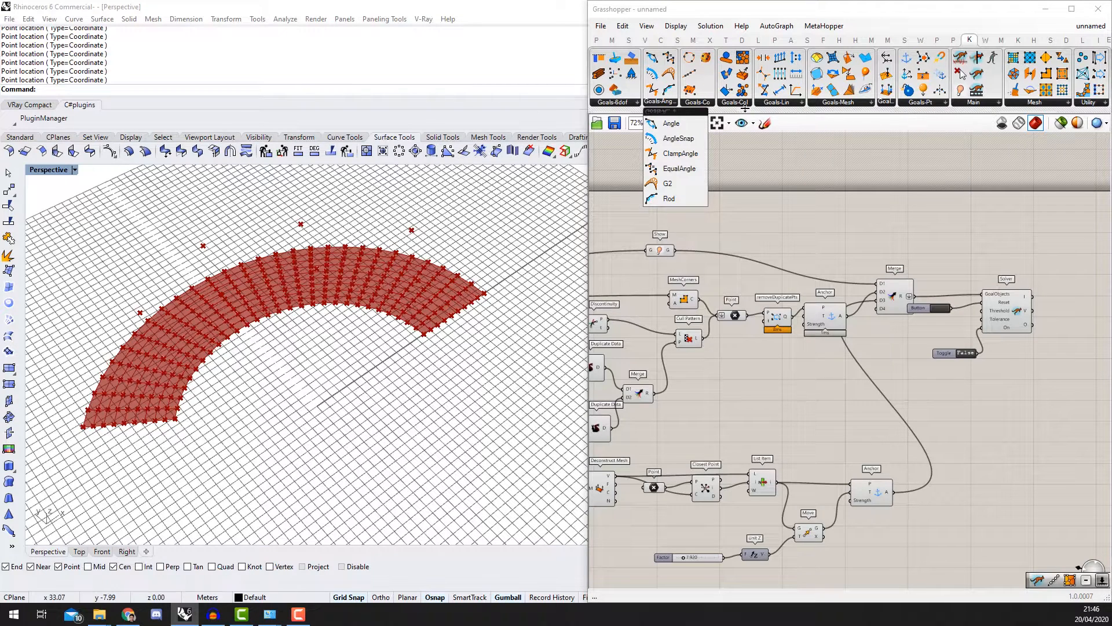
click(793, 105)
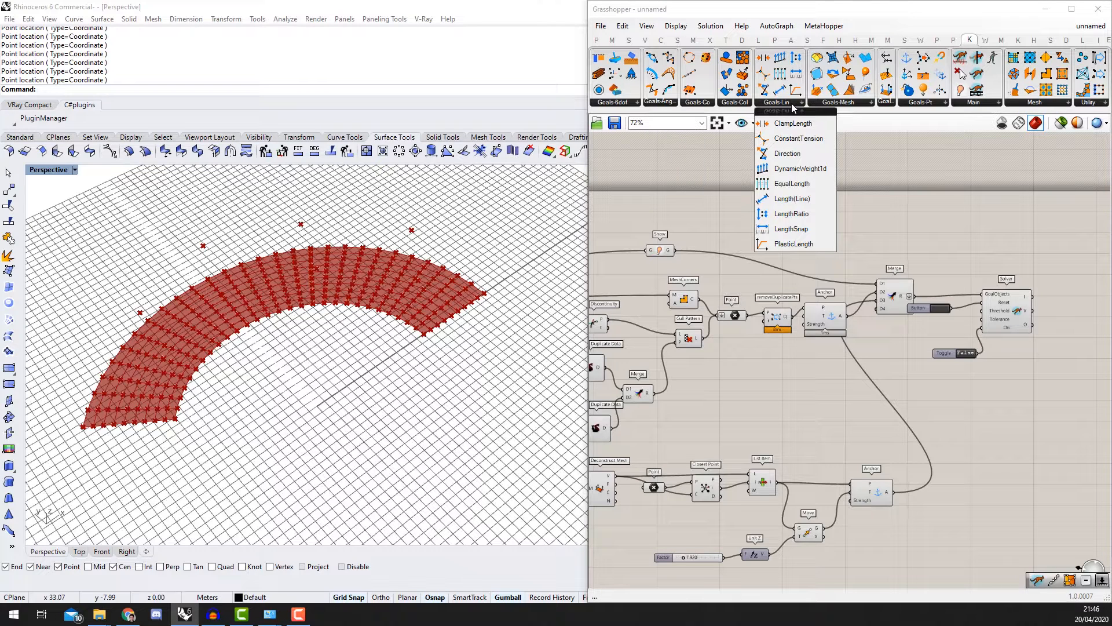
click(823, 105)
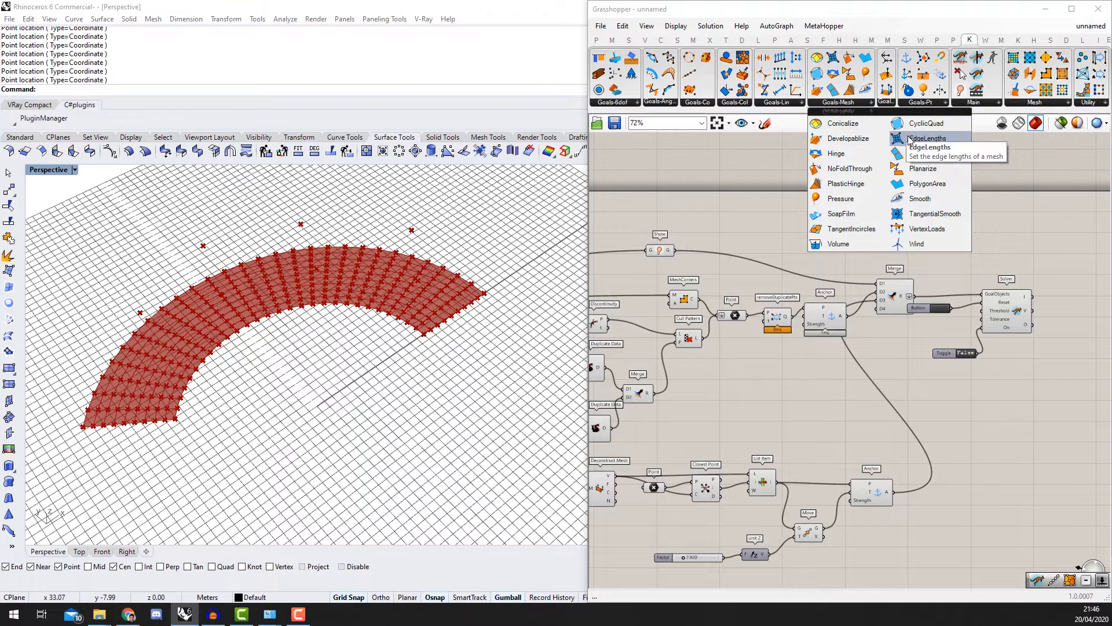
drag(910, 139, 835, 231)
scroll(843, 226, down, 3)
right_drag(843, 227, 1002, 230)
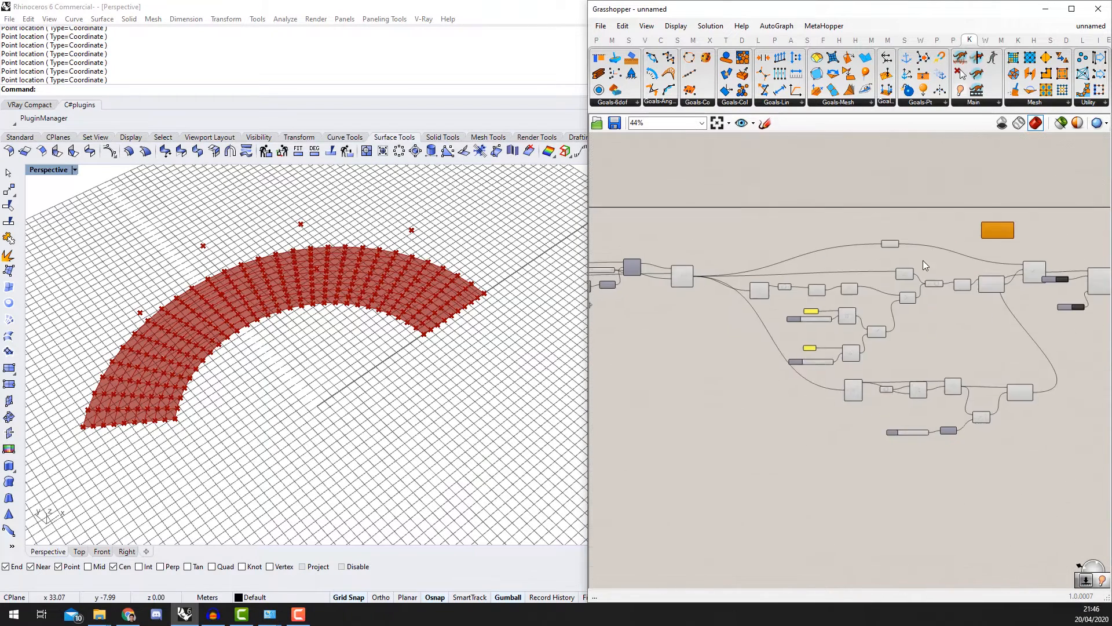
Step: Connect the source mesh to the Mesh input of EdgeLengths, with the goal placed below the upper Anchor
scroll(747, 296, up, 2)
drag(674, 266, 1071, 342)
scroll(1071, 341, up, 4)
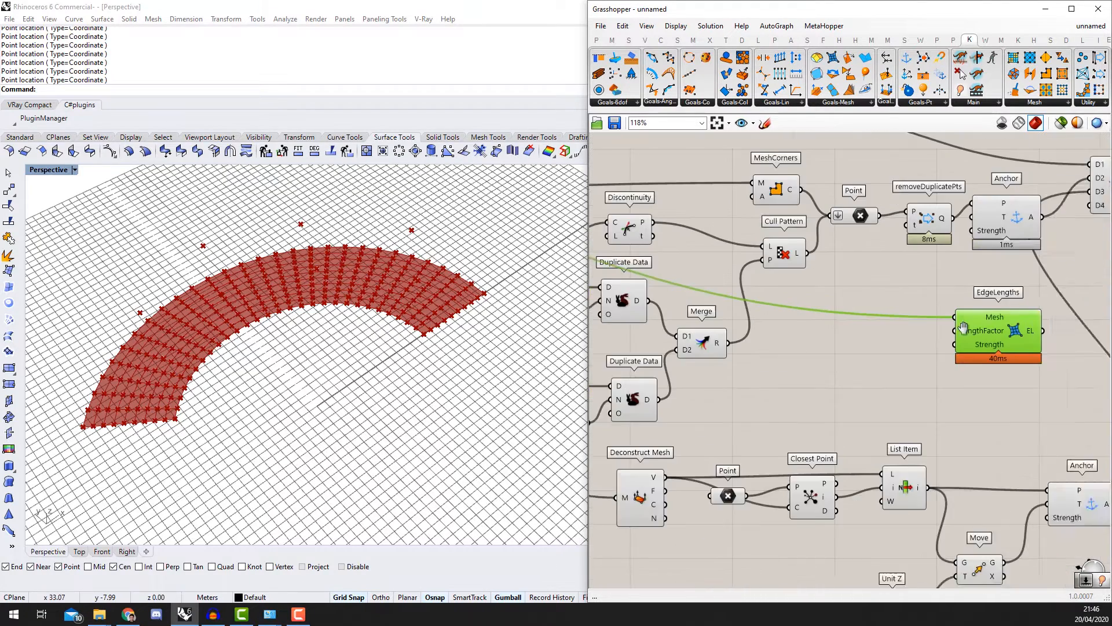
scroll(934, 380, up, 2)
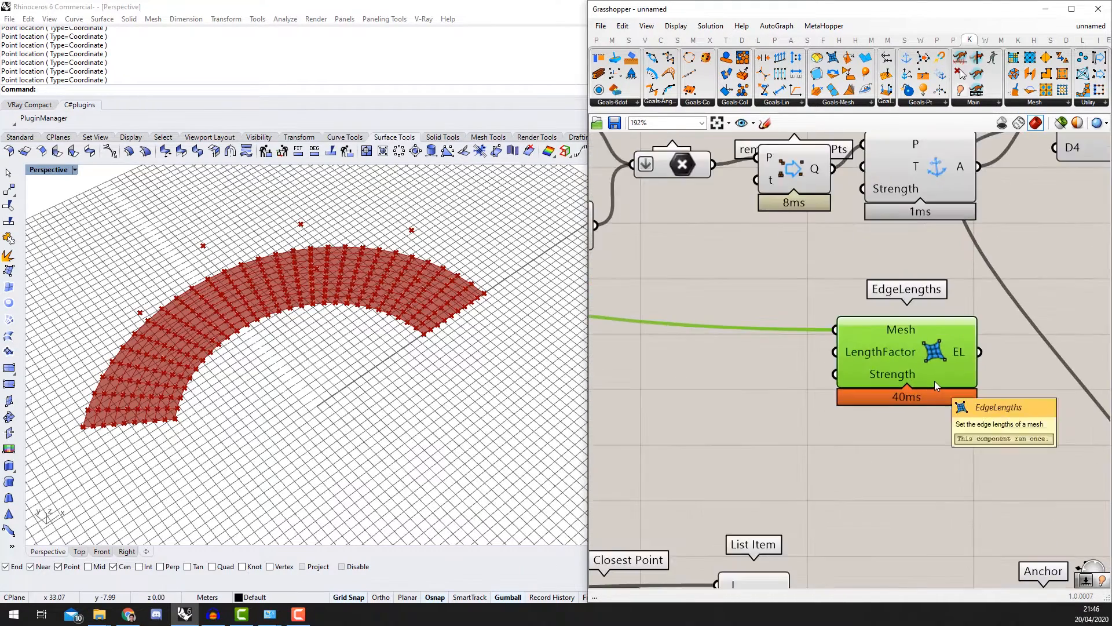
scroll(884, 374, up, 2)
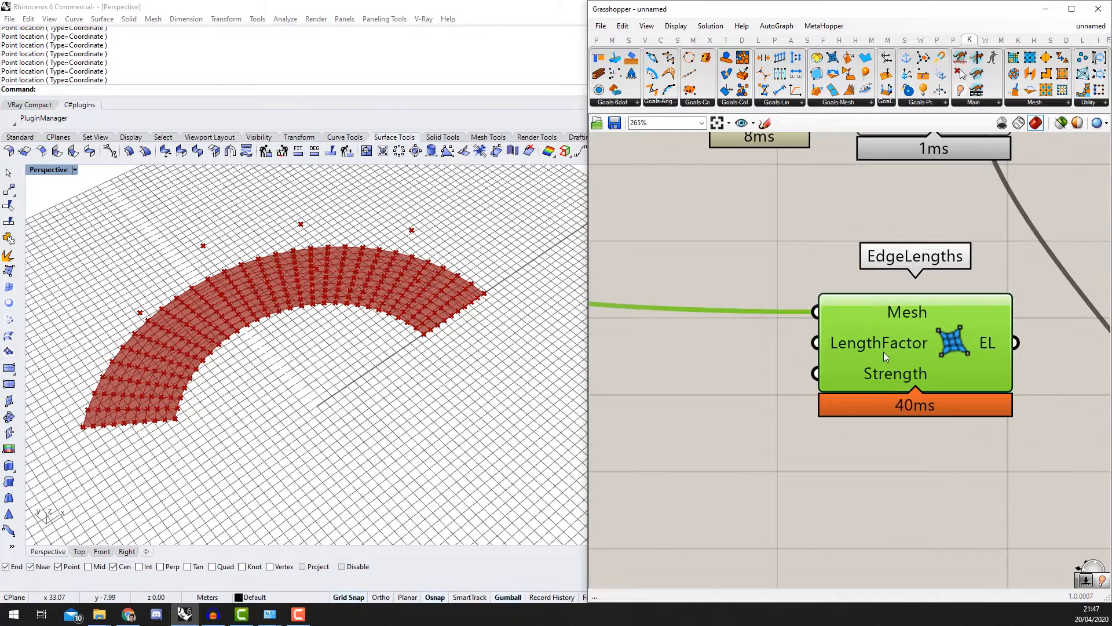
scroll(884, 349, down, 4)
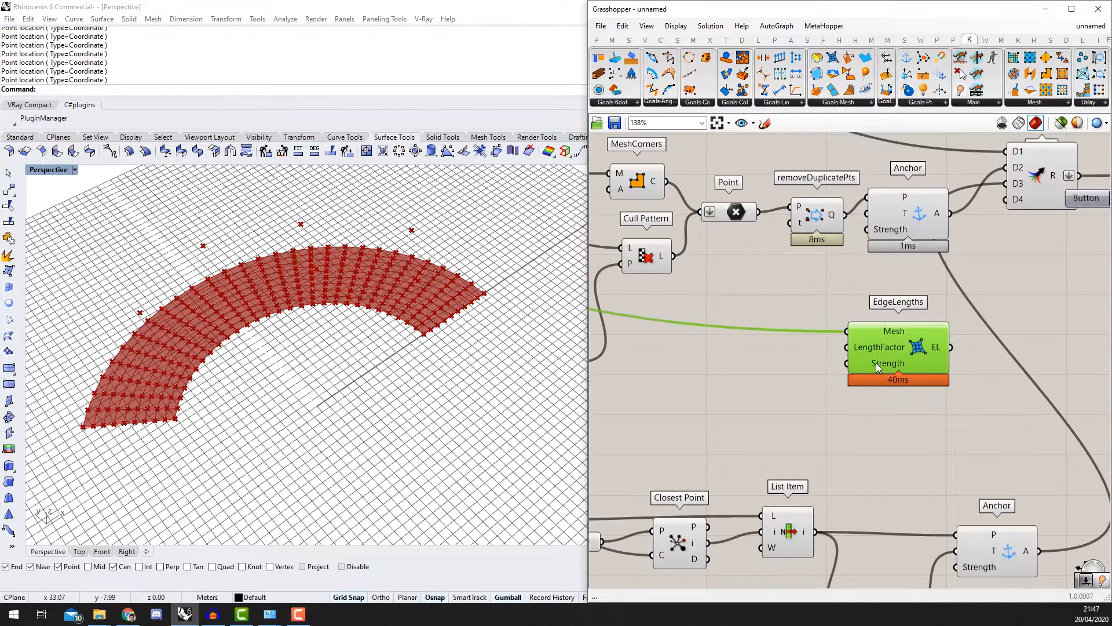
Step: Add a 0 to 1.00 number slider for EdgeLengths' LengthFactor and connect the EL output to Merge's D4
double_click(813, 420)
text(0<1.00)
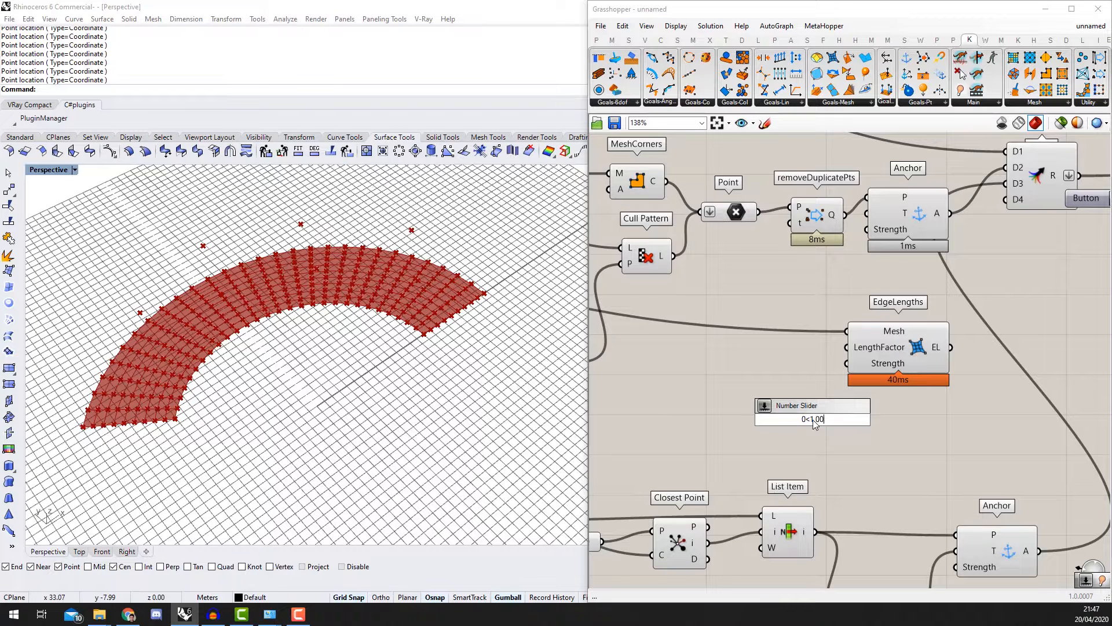
key(Return)
drag(854, 419, 763, 361)
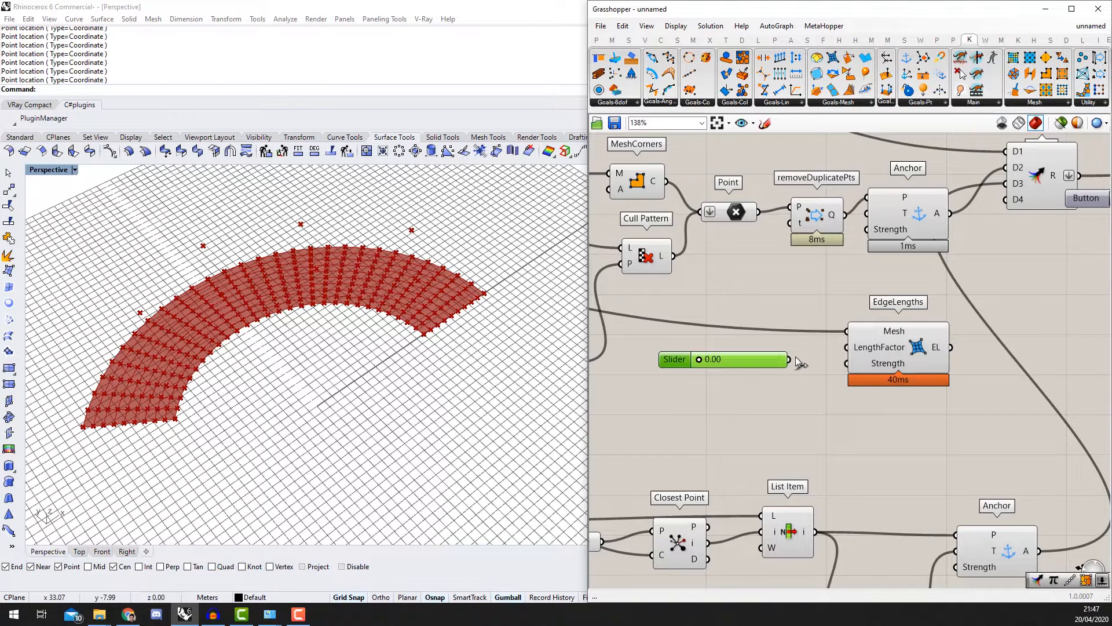
drag(832, 349, 852, 252)
scroll(846, 350, down, 2)
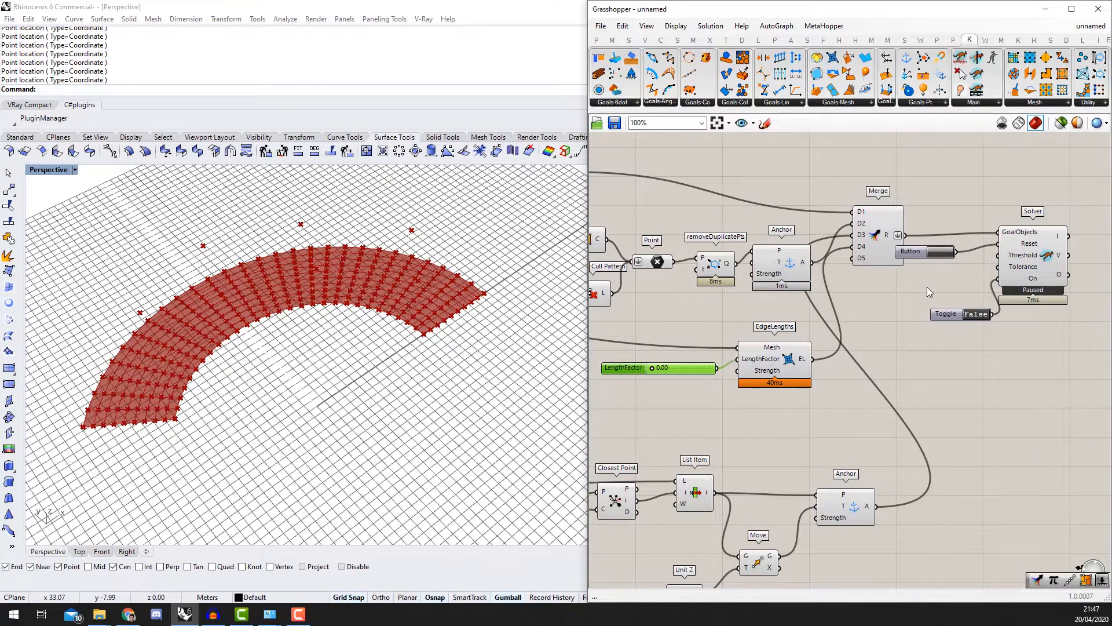
Step: Remove the unused D5 input from the Merge that collects the goals
scroll(892, 272, up, 3)
scroll(890, 272, up, 3)
click(856, 253)
scroll(855, 267, down, 4)
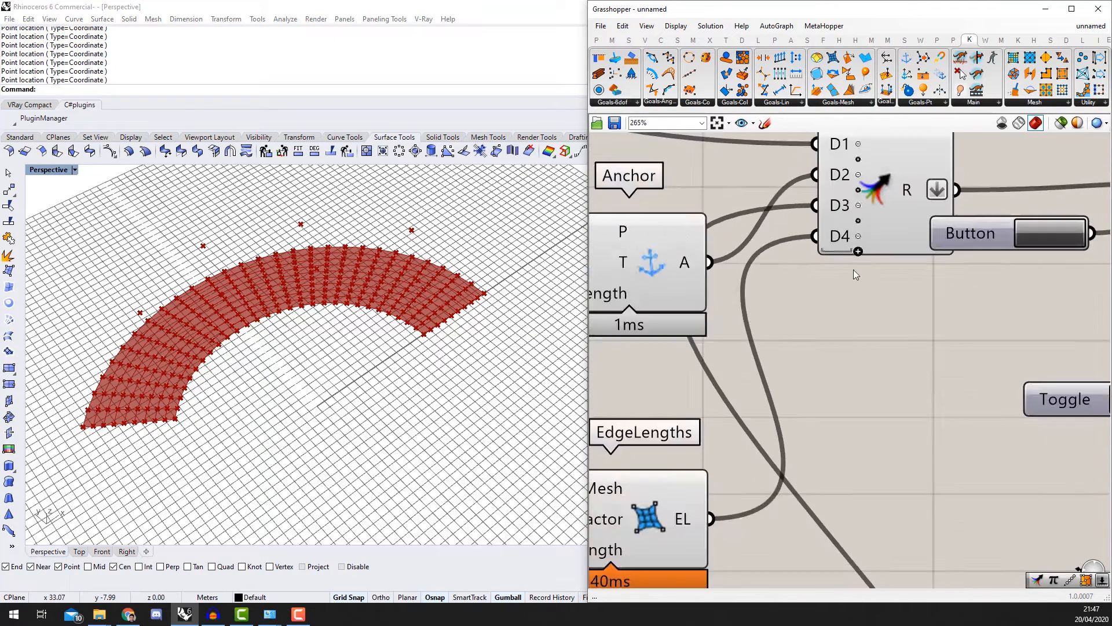
scroll(884, 367, down, 3)
right_drag(836, 330, 730, 335)
right_drag(796, 346, 936, 291)
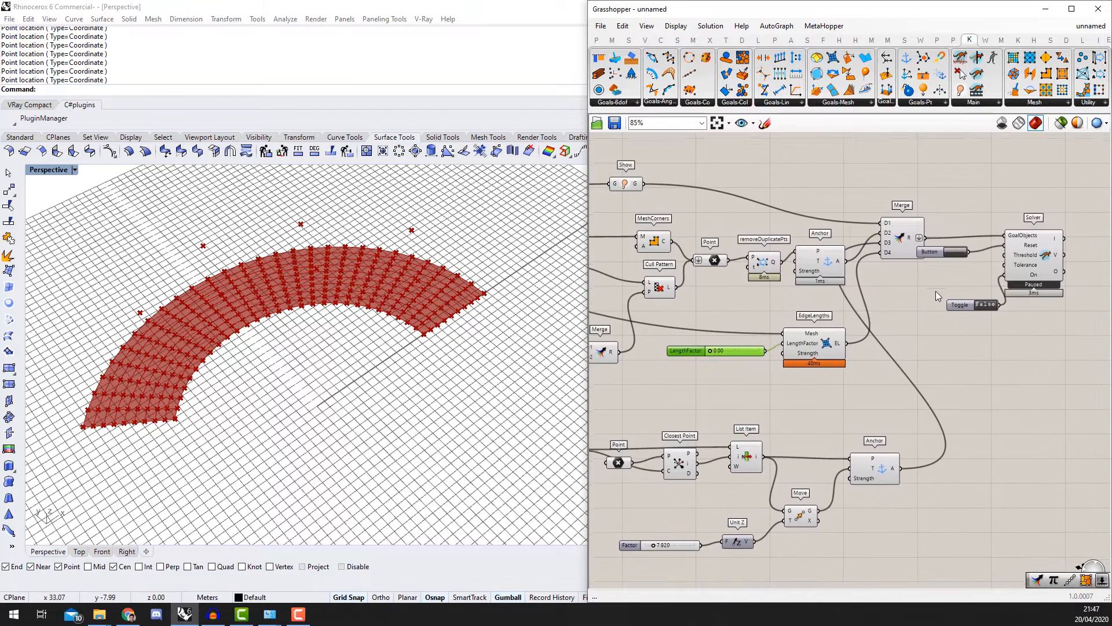
Step: Examine how the EdgeLengths goal and the two Anchor goals connect to Merge and the Solver
scroll(795, 342, up, 2)
scroll(724, 382, up, 1)
scroll(695, 365, down, 3)
scroll(637, 354, up, 3)
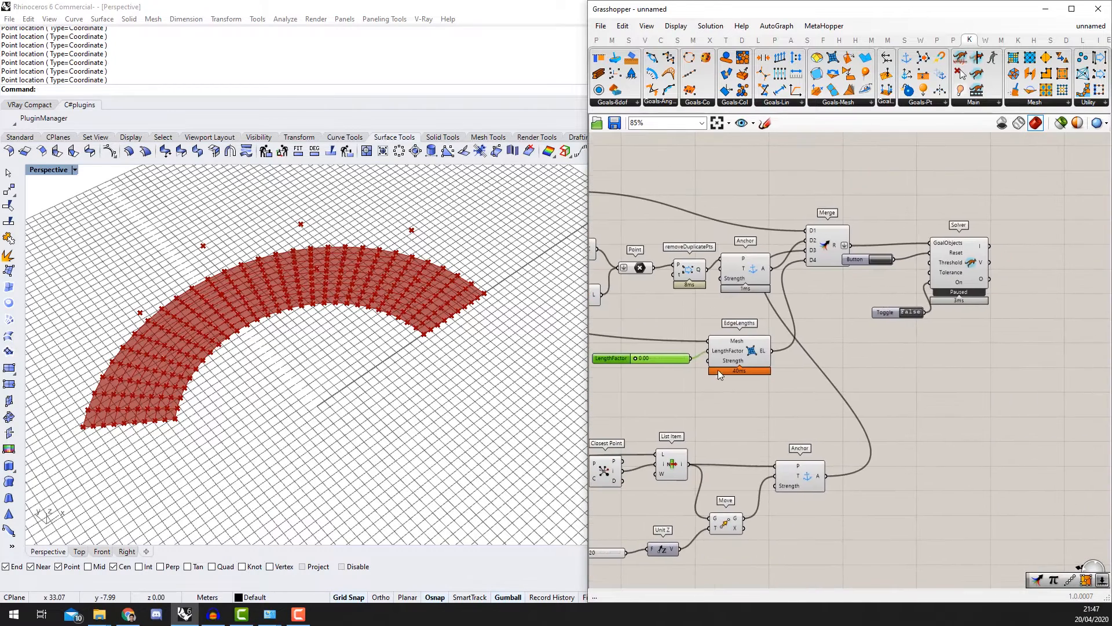
scroll(655, 354, down, 1)
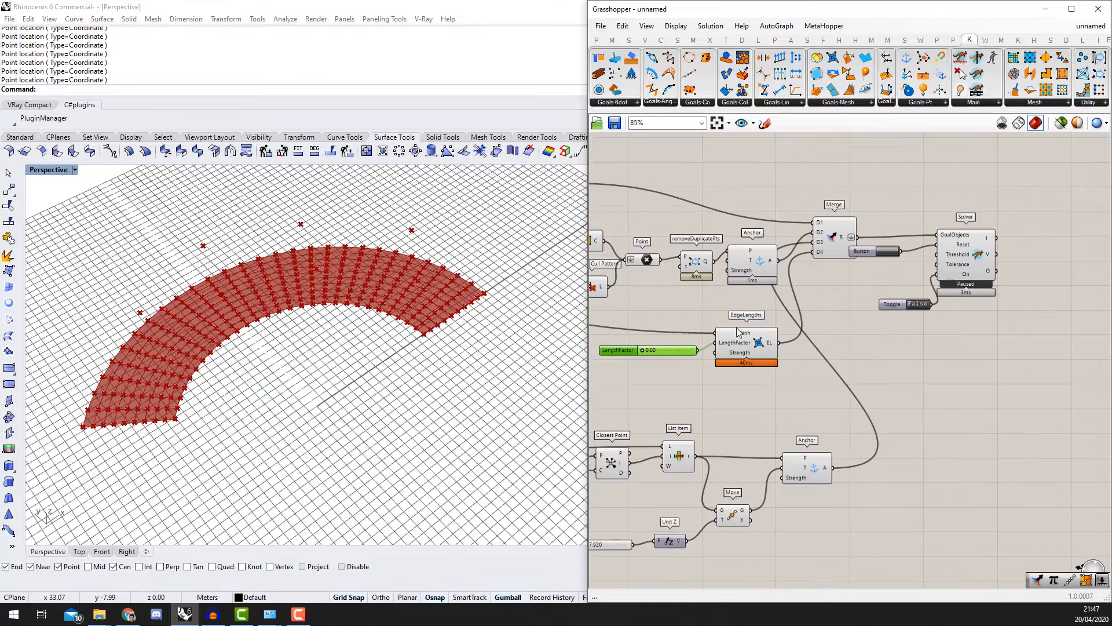
right_drag(748, 334, 891, 316)
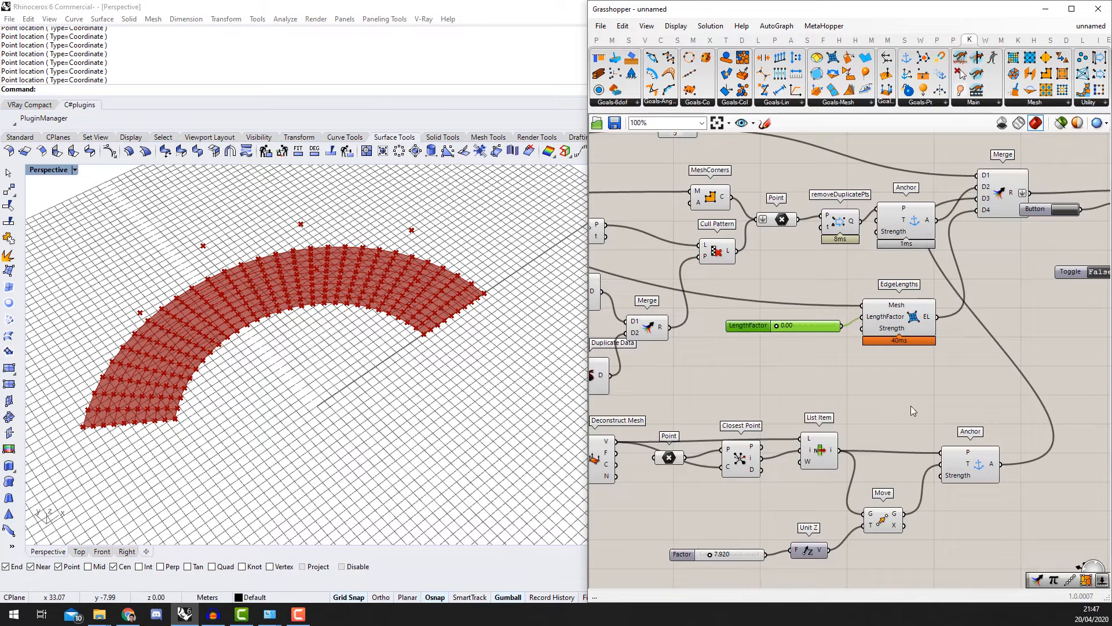
right_drag(913, 410, 862, 426)
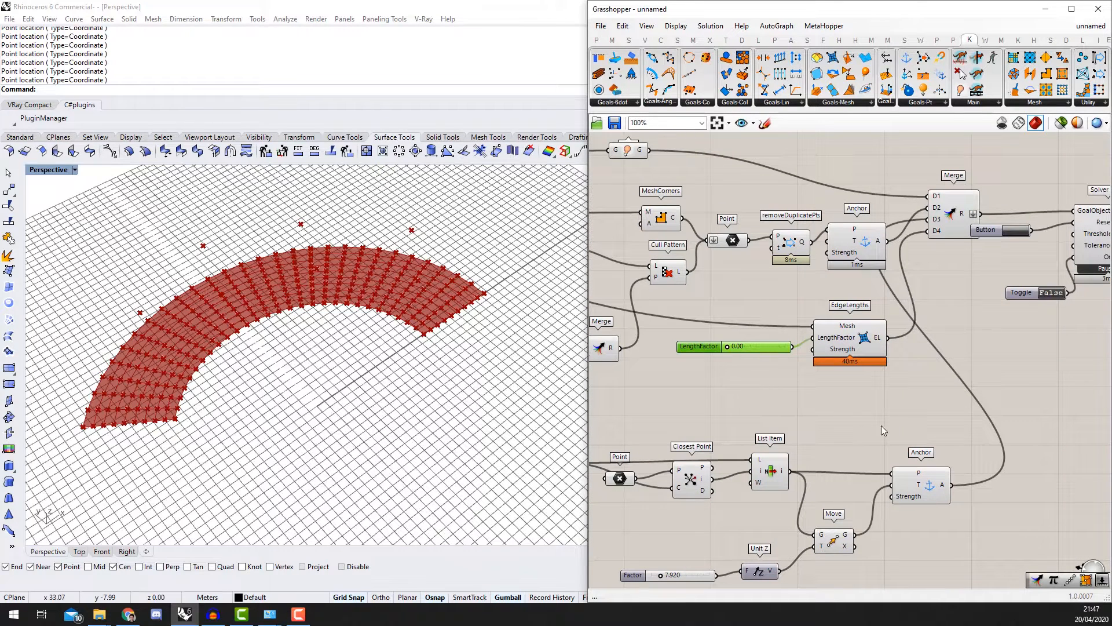
scroll(939, 433, down, 3)
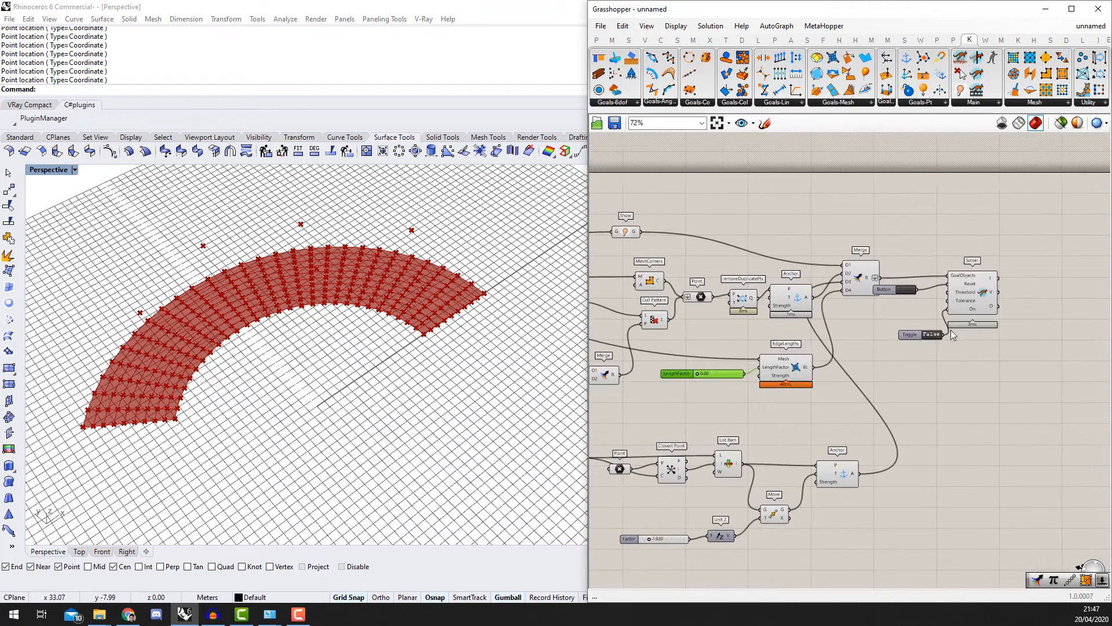
Step: Move the Solver group farther from Merge and shift the Toggle aside to separate it from the Solver
drag(993, 380, 905, 275)
drag(975, 305, 1027, 306)
click(992, 374)
right_drag(991, 374, 896, 349)
scroll(893, 318, up, 2)
drag(847, 320, 819, 303)
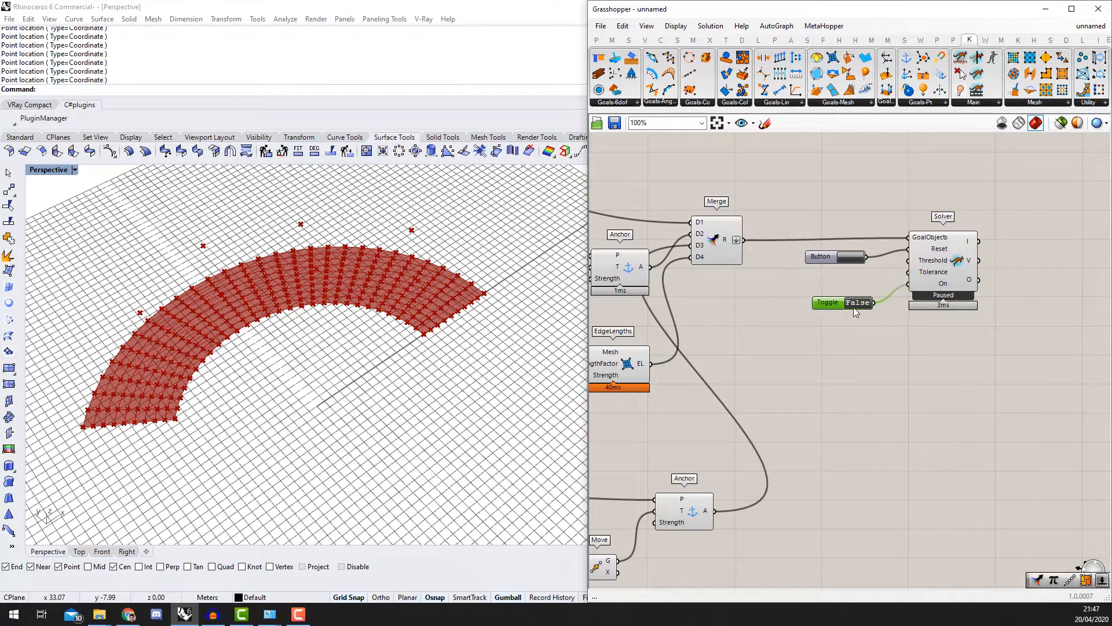
Step: Switch the Solver's Toggle to True and inspect the relaxed mesh in the Perspective view
double_click(858, 303)
scroll(437, 294, down, 5)
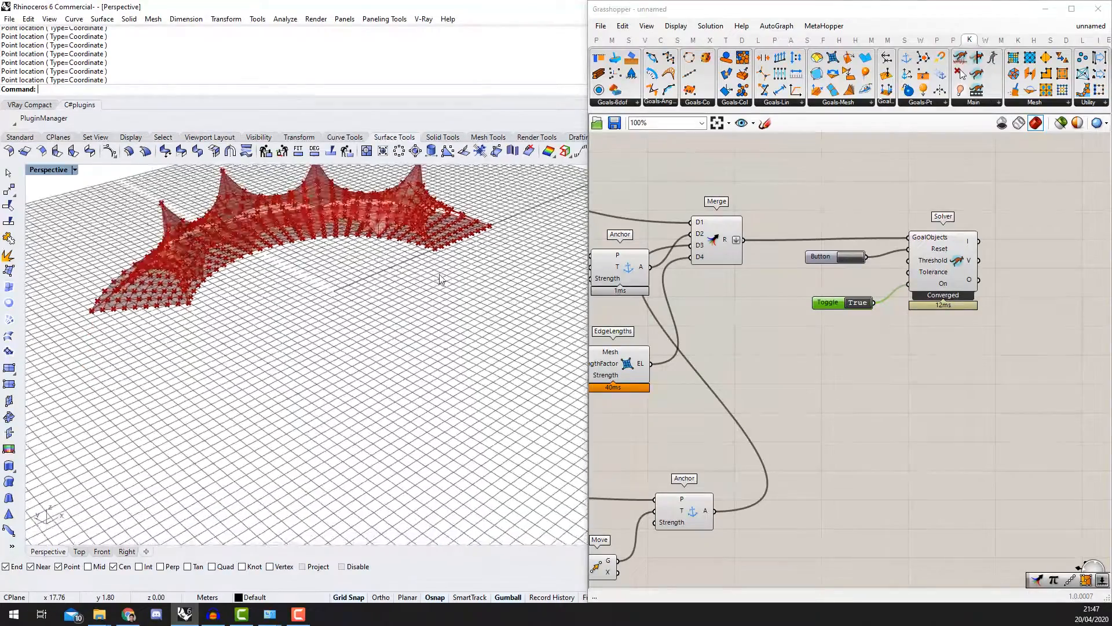
scroll(328, 282, up, 3)
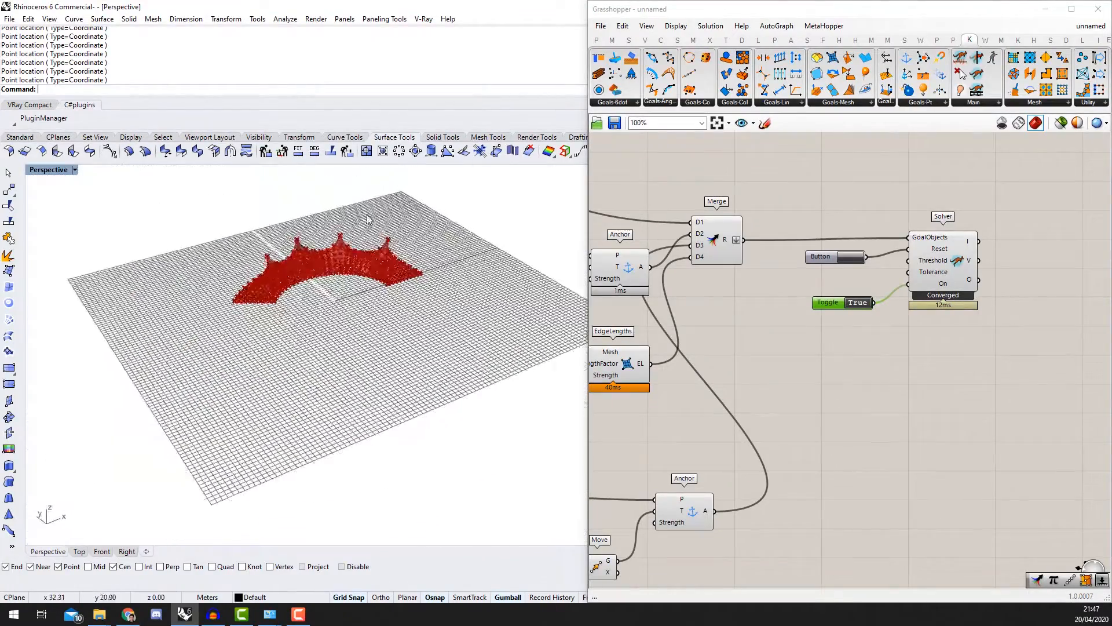
scroll(940, 329, up, 2)
Step: Set the EdgeLengths LengthFactor to 0.46 and inspect the mesh in the Perspective view
right_drag(672, 362, 963, 314)
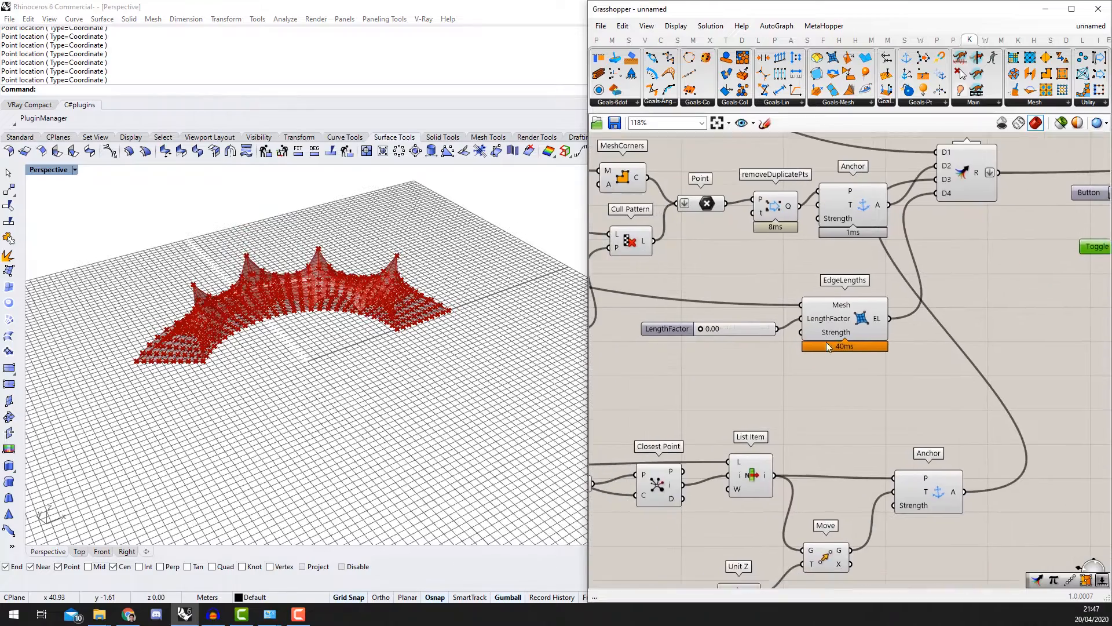
scroll(719, 334, up, 5)
drag(697, 323, 765, 320)
right_drag(411, 317, 359, 216)
scroll(313, 256, down, 6)
right_drag(313, 255, 356, 280)
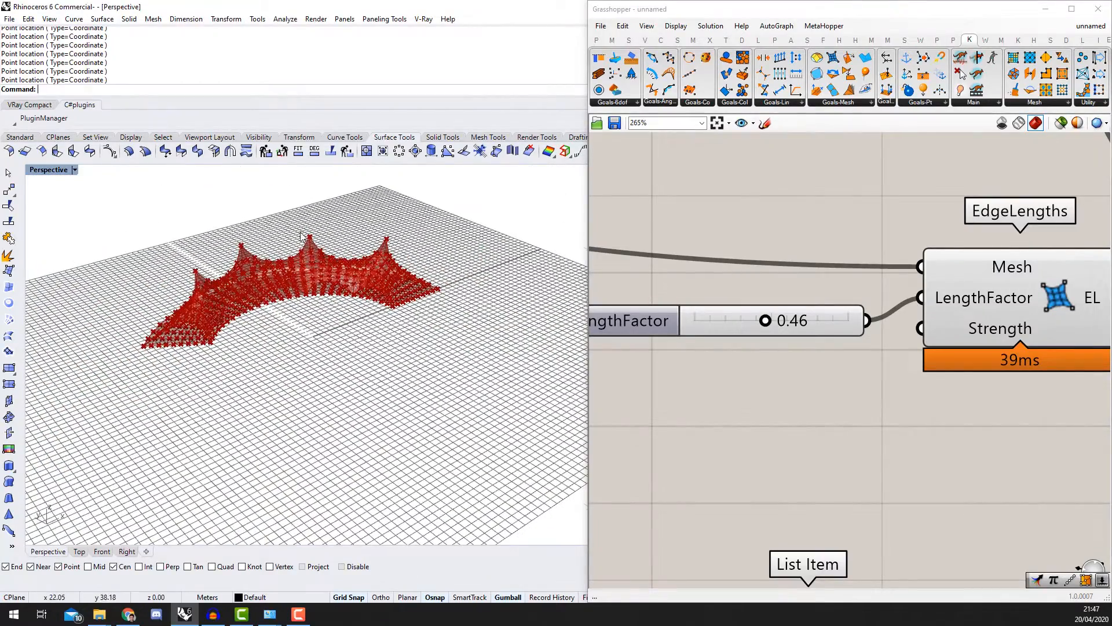
scroll(445, 283, up, 3)
Step: Turn off the preview of the mesh and goal components upstream of the Solver, leaving the Solver's preview on
scroll(831, 330, down, 10)
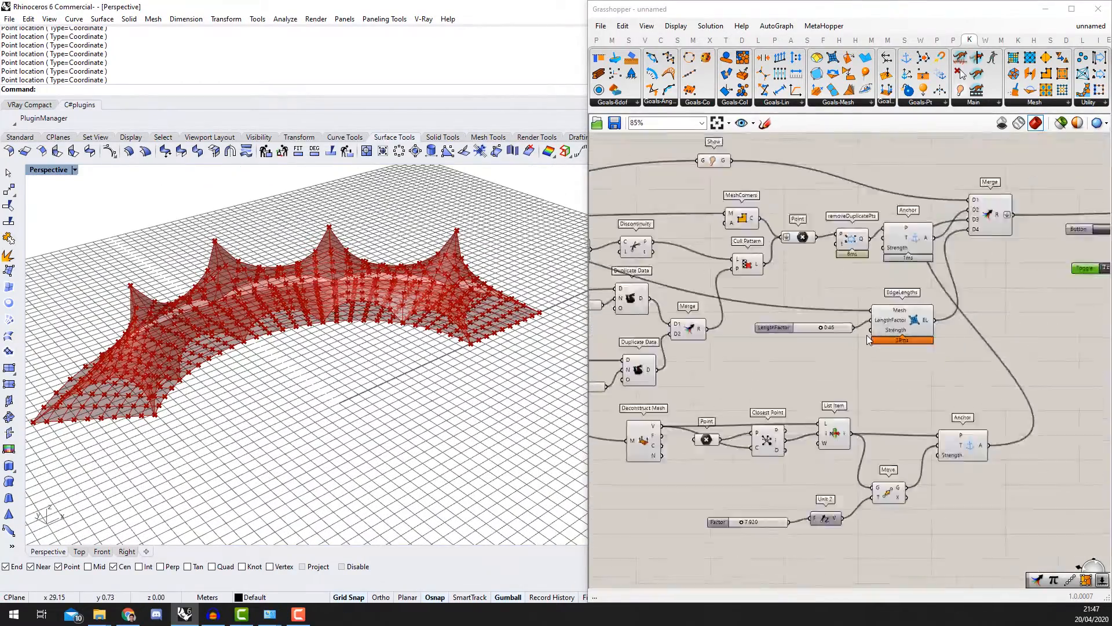
drag(930, 484, 641, 261)
middle_click(745, 318)
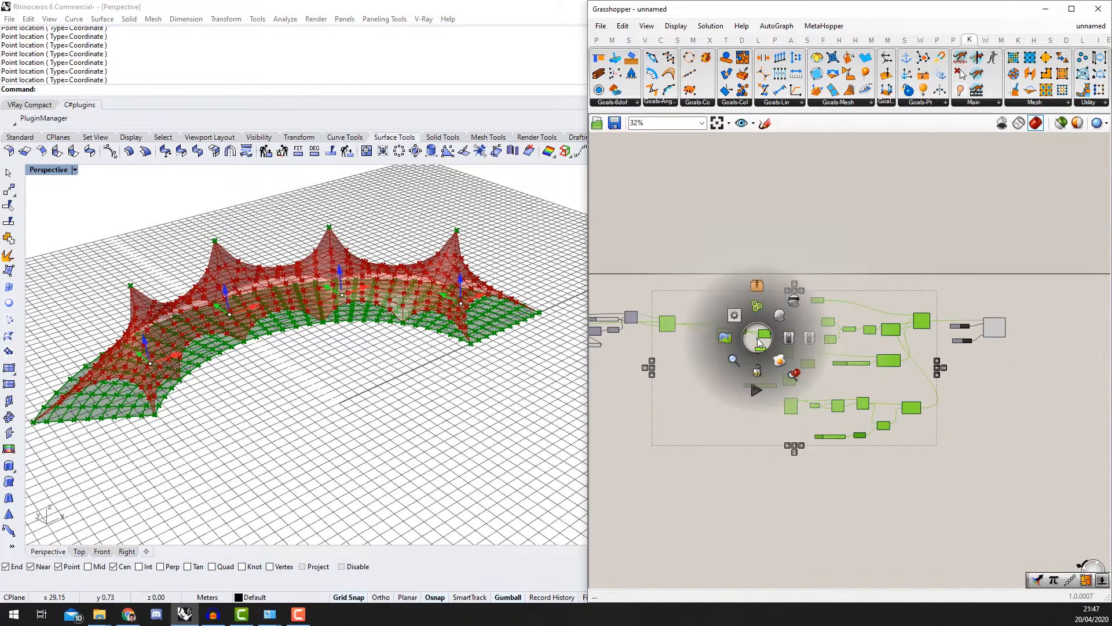
click(782, 313)
scroll(920, 339, up, 5)
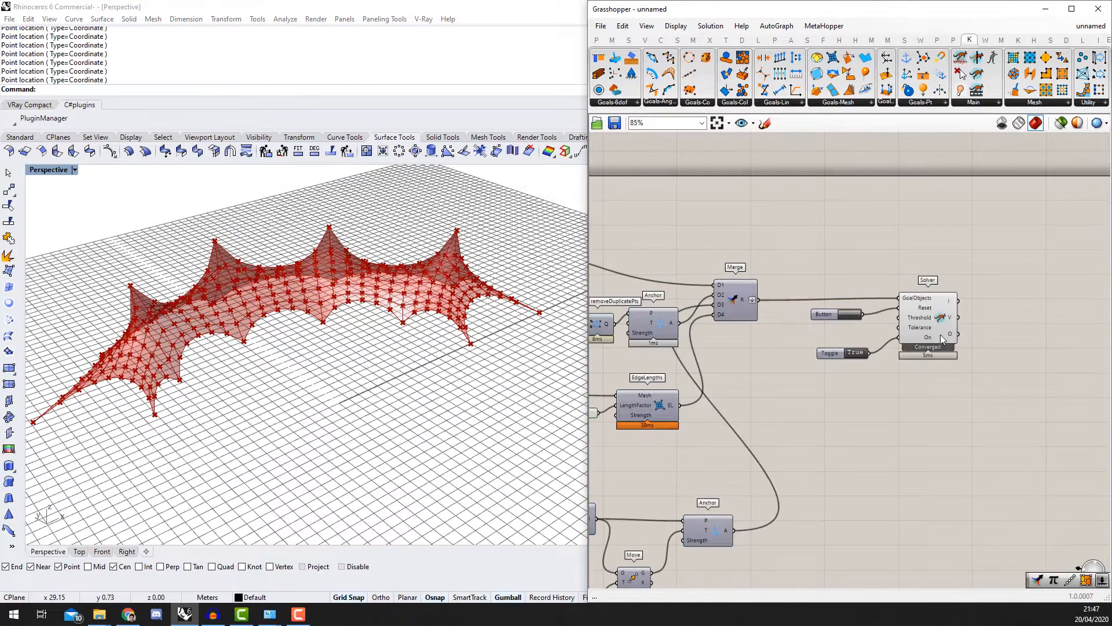
Step: Inspect the Solver's relaxed mesh from different distances and angles in the Perspective view
click(927, 318)
click(369, 314)
scroll(367, 312, down, 5)
right_drag(367, 312, 260, 255)
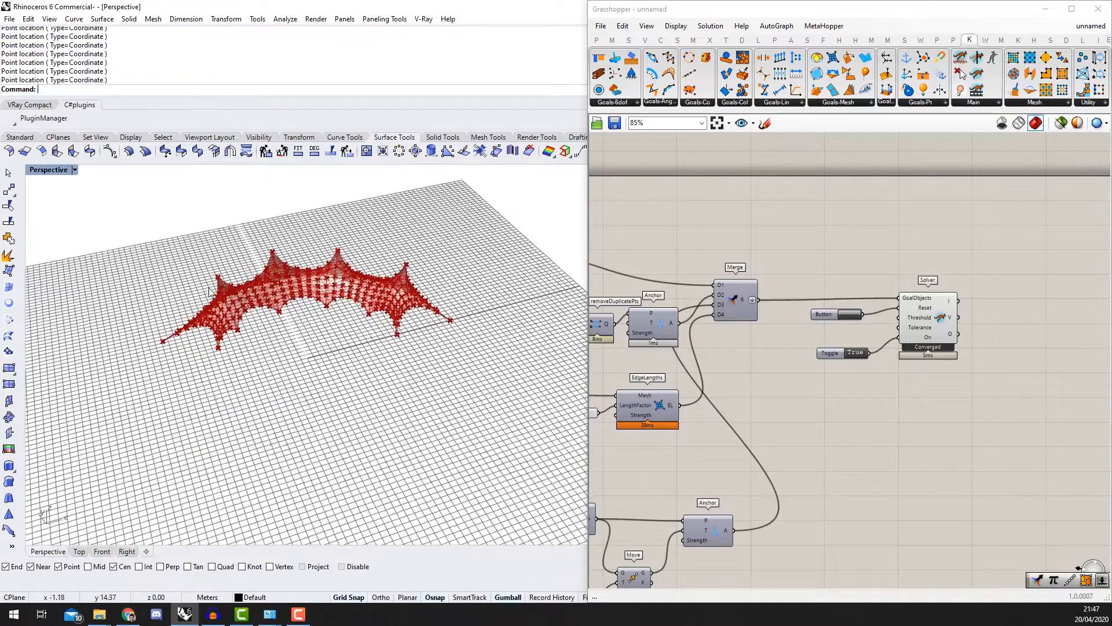
scroll(259, 253, up, 5)
scroll(628, 313, up, 1)
Step: Set the EdgeLengths LengthFactor to 0.52 and inspect the form again
right_drag(628, 314, 822, 274)
scroll(754, 383, up, 5)
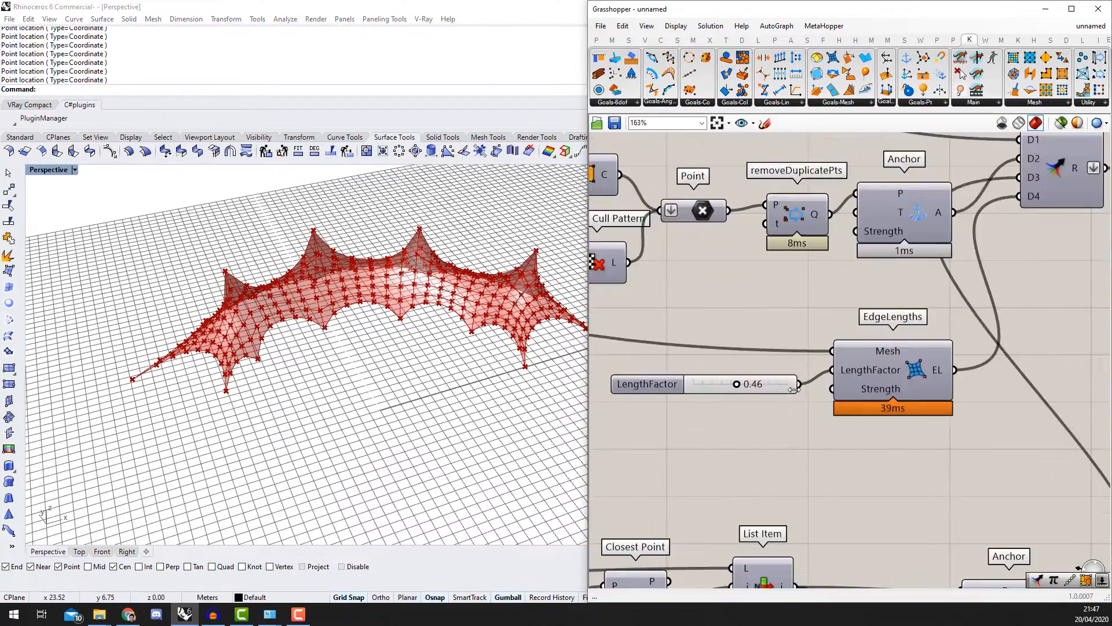
mouse_move(748, 383)
mouse_down()
mouse_move(783, 384)
mouse_move(742, 384)
mouse_up()
scroll(446, 335, up, 3)
right_drag(446, 335, 440, 360)
scroll(441, 360, down, 5)
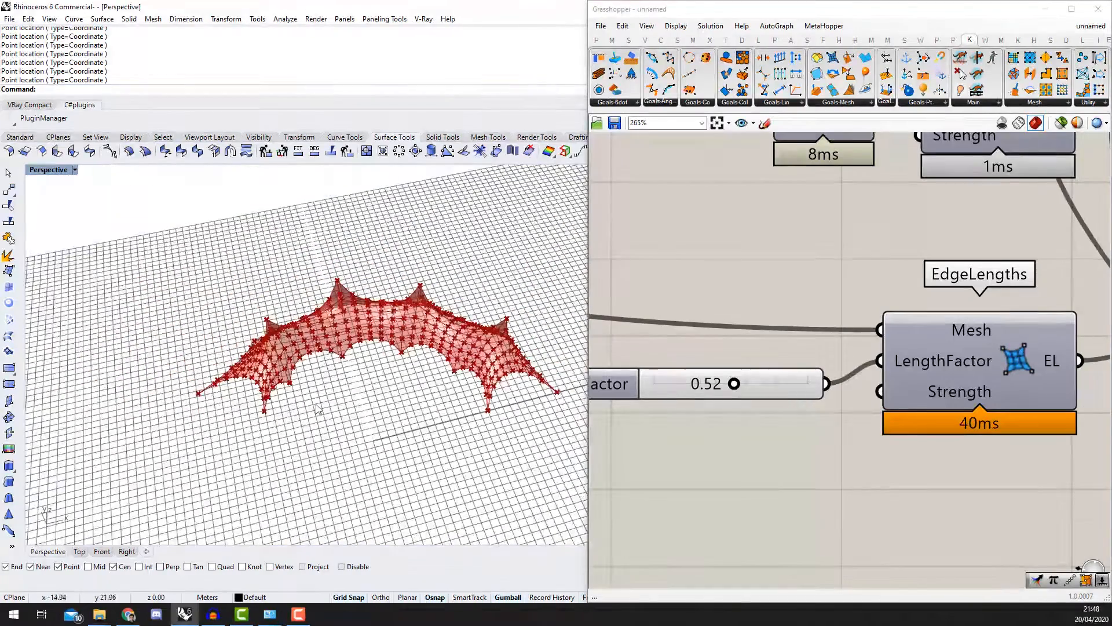
Step: Nudge the Point parameter feeding Closest Point downward, turn on its preview and select it for editing in the viewport
scroll(738, 323, down, 5)
right_drag(800, 381, 846, 313)
scroll(780, 370, down, 3)
scroll(805, 366, down, 2)
scroll(806, 345, up, 3)
drag(814, 346, 814, 363)
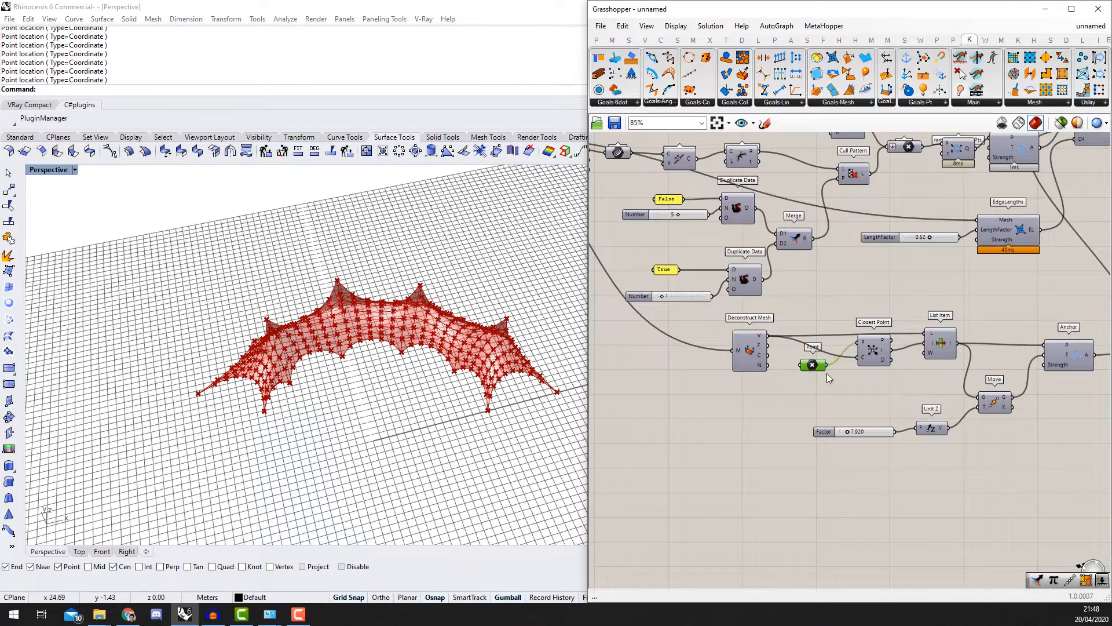
middle_click(820, 364)
click(844, 344)
click(814, 378)
click(813, 368)
Step: Reposition the control point beneath the second raised peak along the mesh in the Perspective view
scroll(469, 349, up, 5)
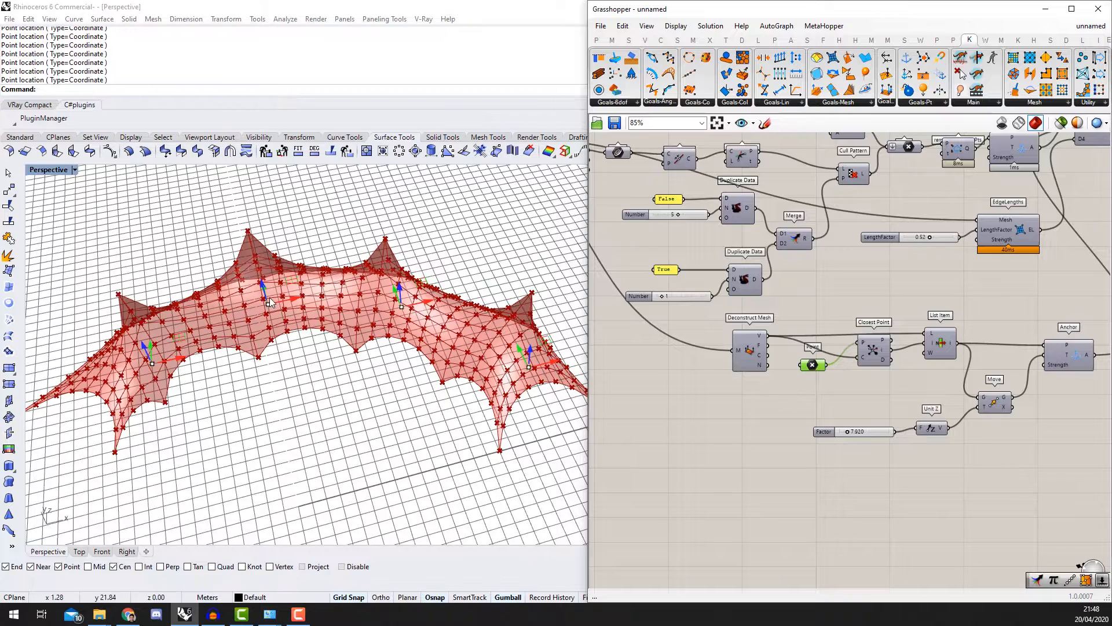
mouse_move(270, 301)
mouse_down()
mouse_move(239, 318)
mouse_move(304, 295)
mouse_move(319, 314)
mouse_move(302, 287)
mouse_move(285, 312)
mouse_up()
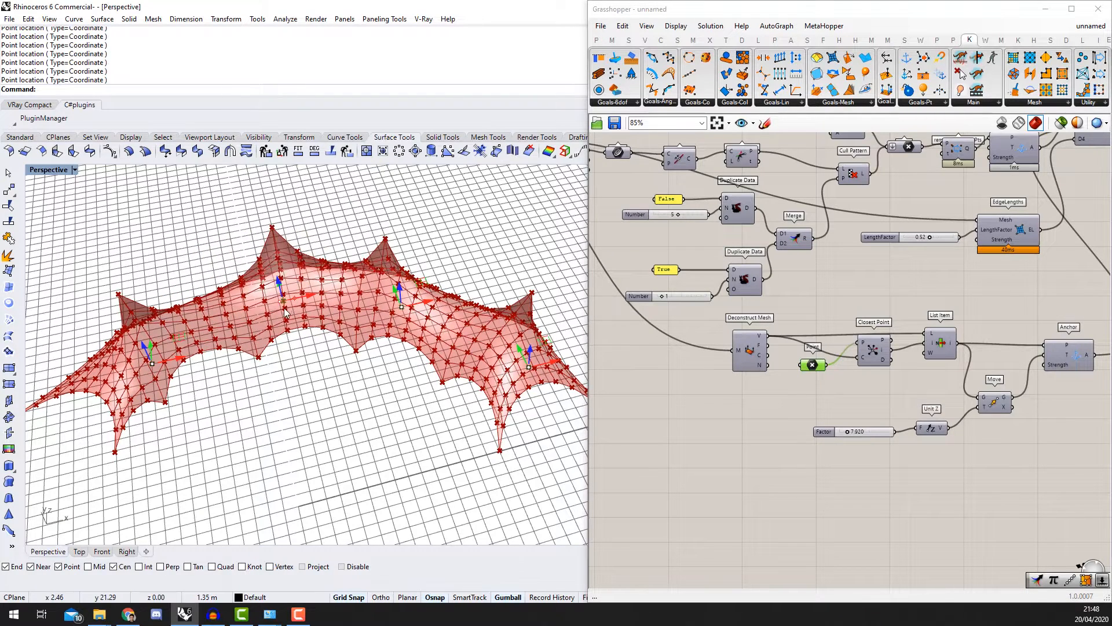
scroll(409, 259, down, 4)
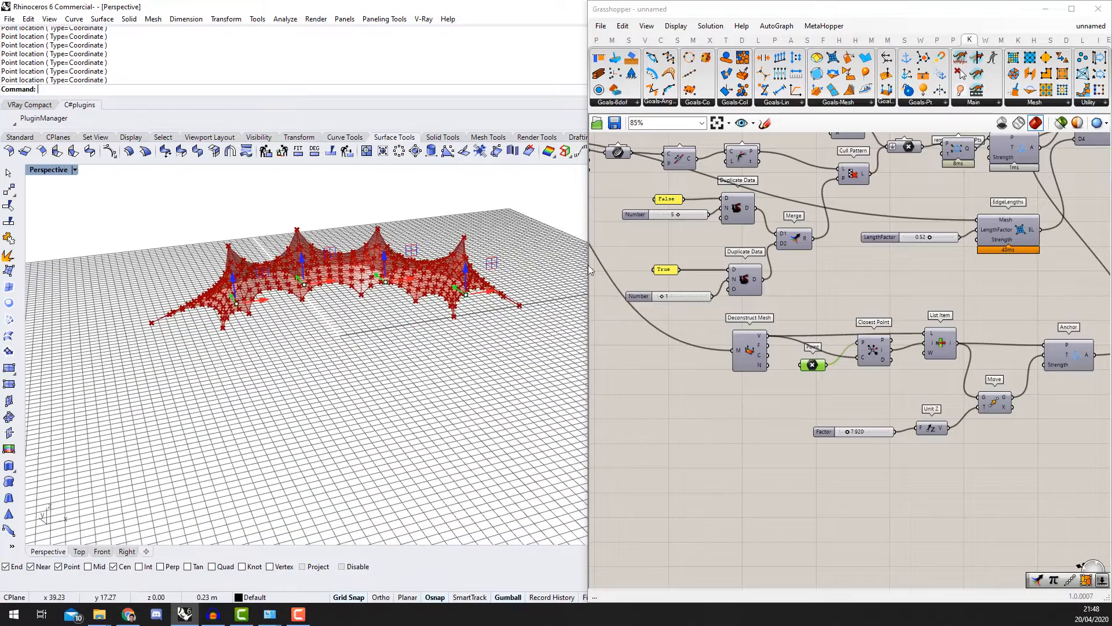
Step: Turn off the preview of the Point parameter feeding Closest Point and view the resulting form
scroll(951, 381, down, 3)
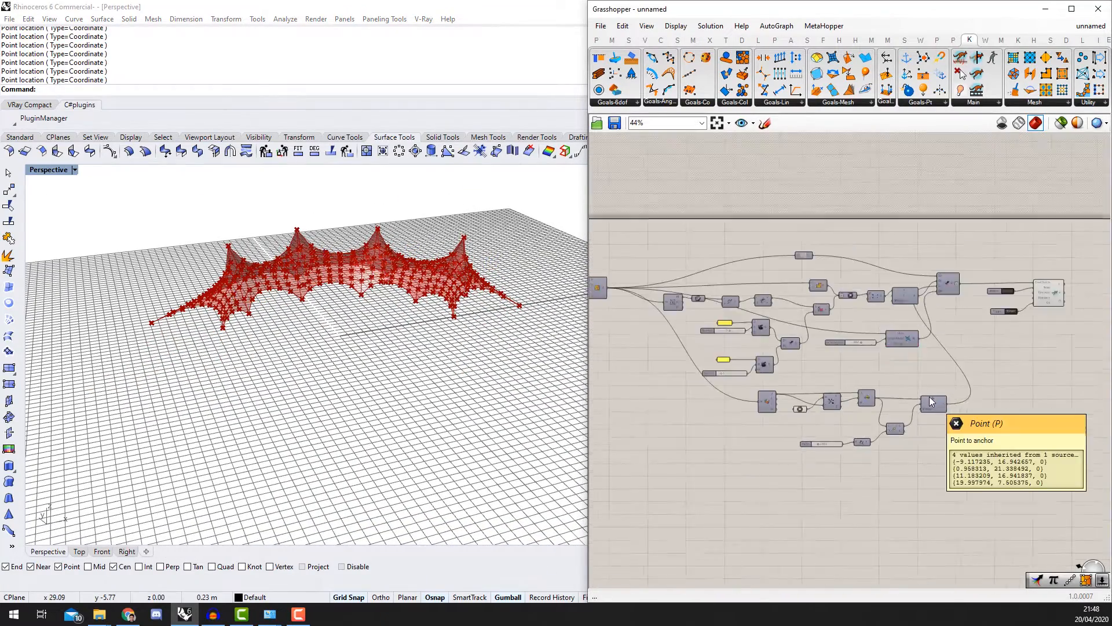
scroll(948, 397, up, 4)
scroll(768, 446, up, 1)
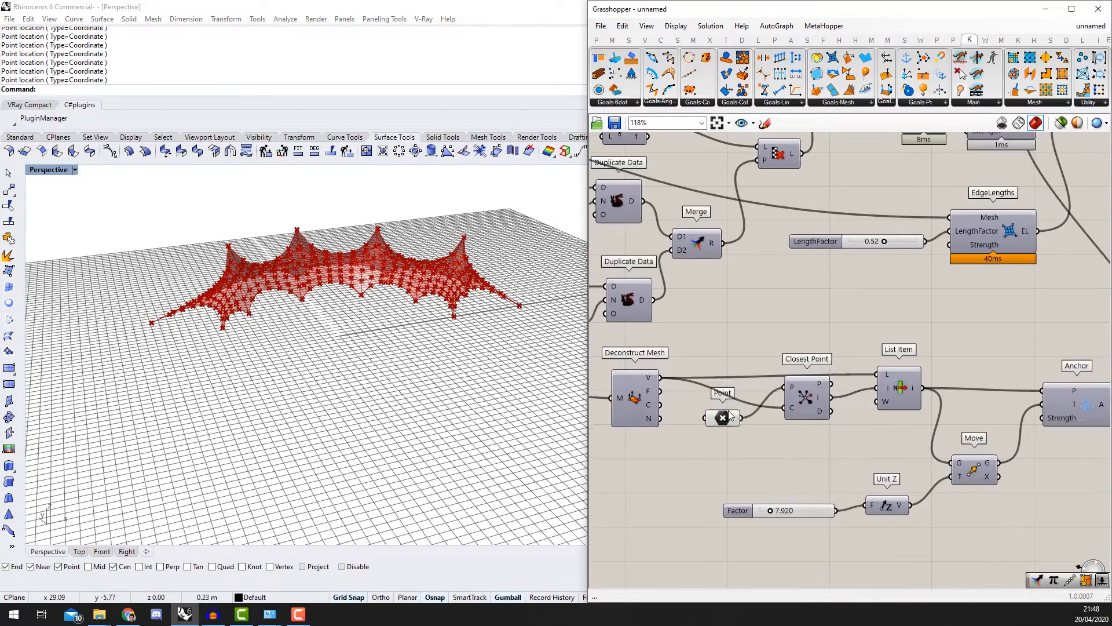
click(724, 418)
middle_click(725, 420)
click(756, 387)
right_drag(359, 339, 412, 328)
scroll(780, 287, down, 3)
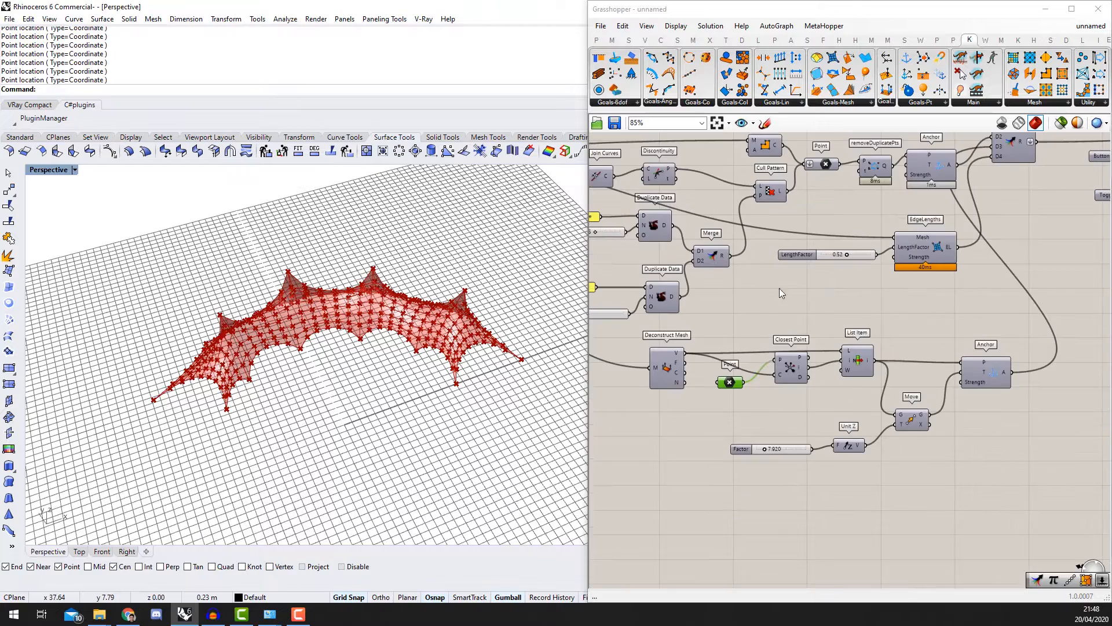
Step: Place a Weaverbird's Catmull-Clark Subdivision component on the canvas beneath Mesh FromPoints
right_drag(881, 328, 773, 379)
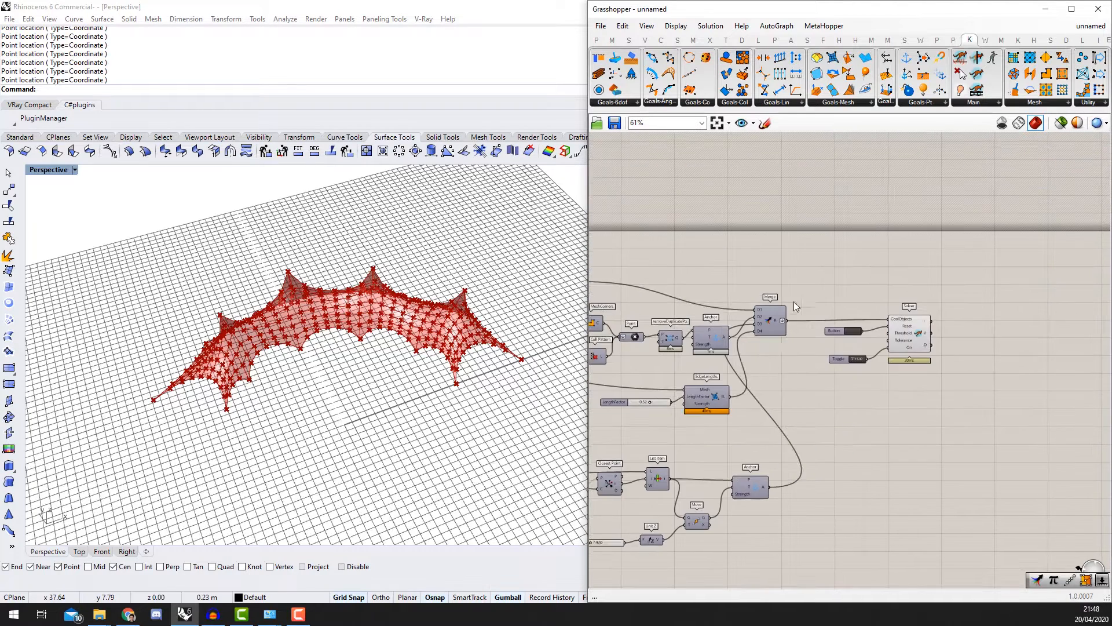
right_drag(797, 325, 918, 293)
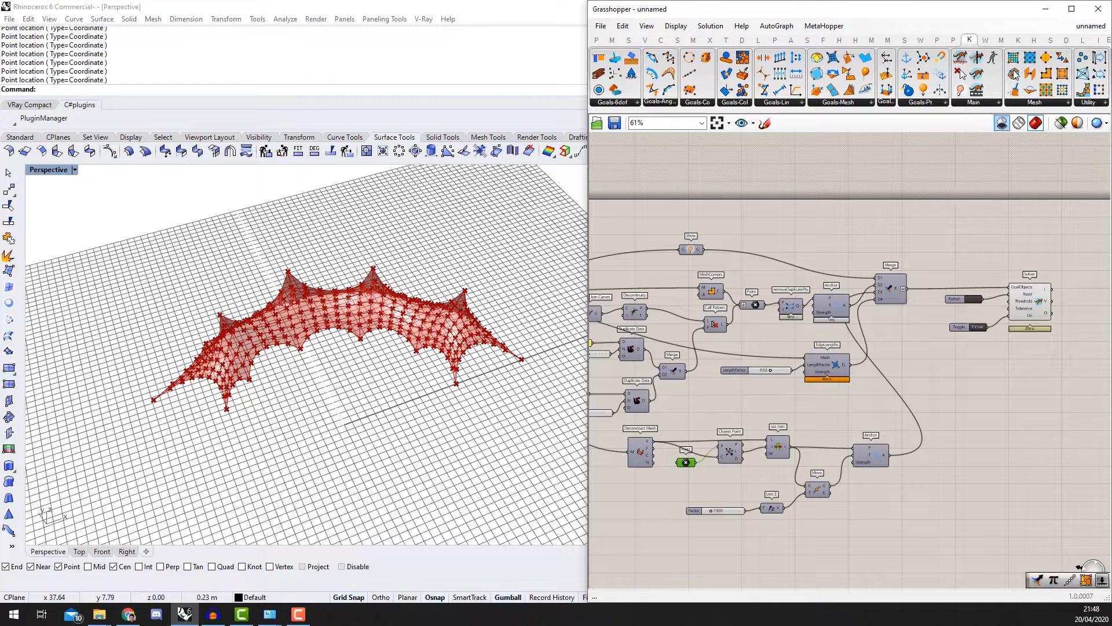
click(986, 40)
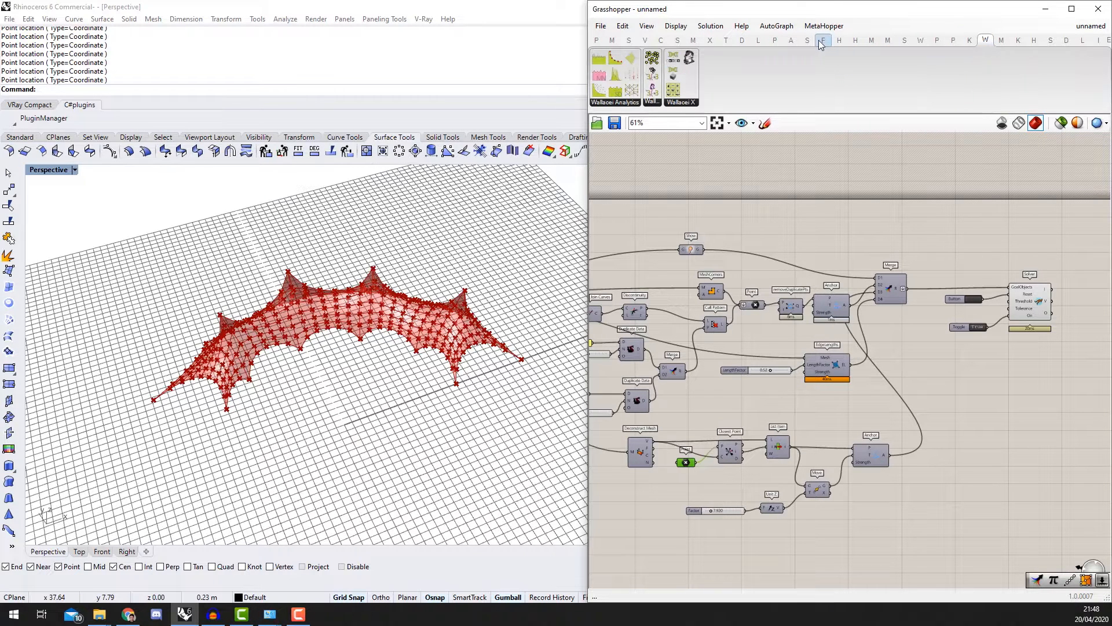
click(921, 40)
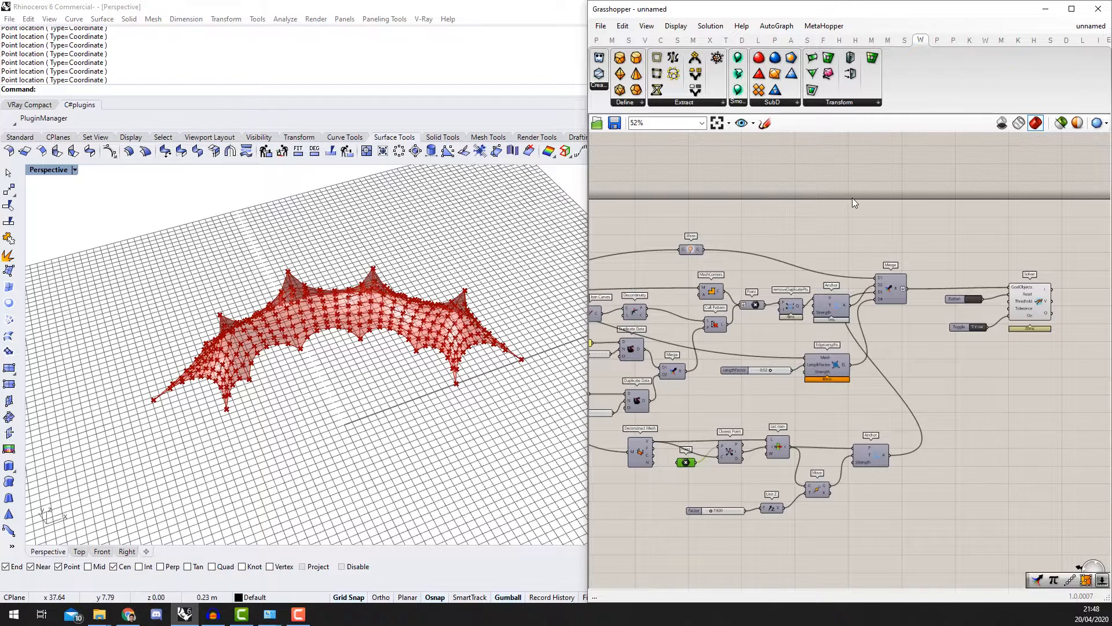
scroll(853, 197, down, 1)
right_drag(844, 230, 893, 242)
right_drag(741, 277, 899, 257)
scroll(838, 277, up, 2)
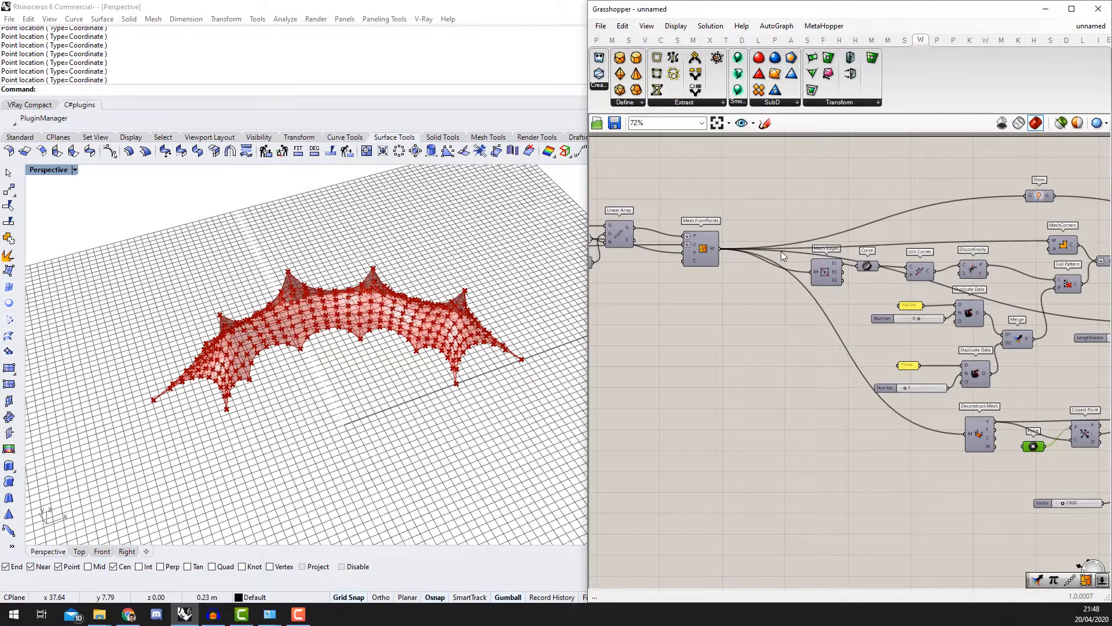
scroll(770, 256, up, 1)
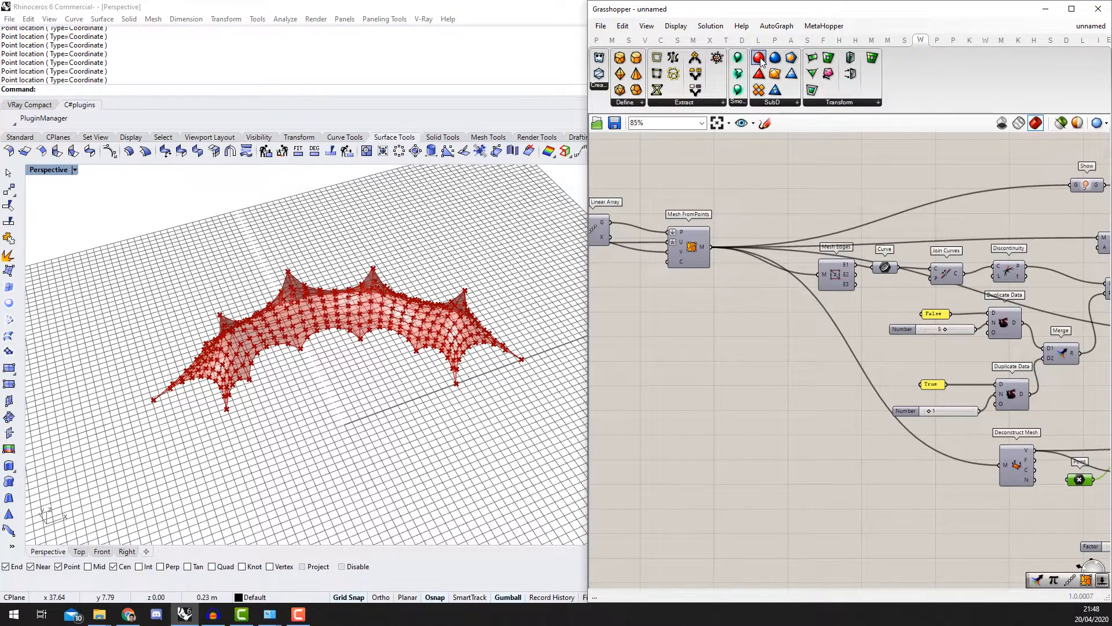
scroll(394, 261, up, 3)
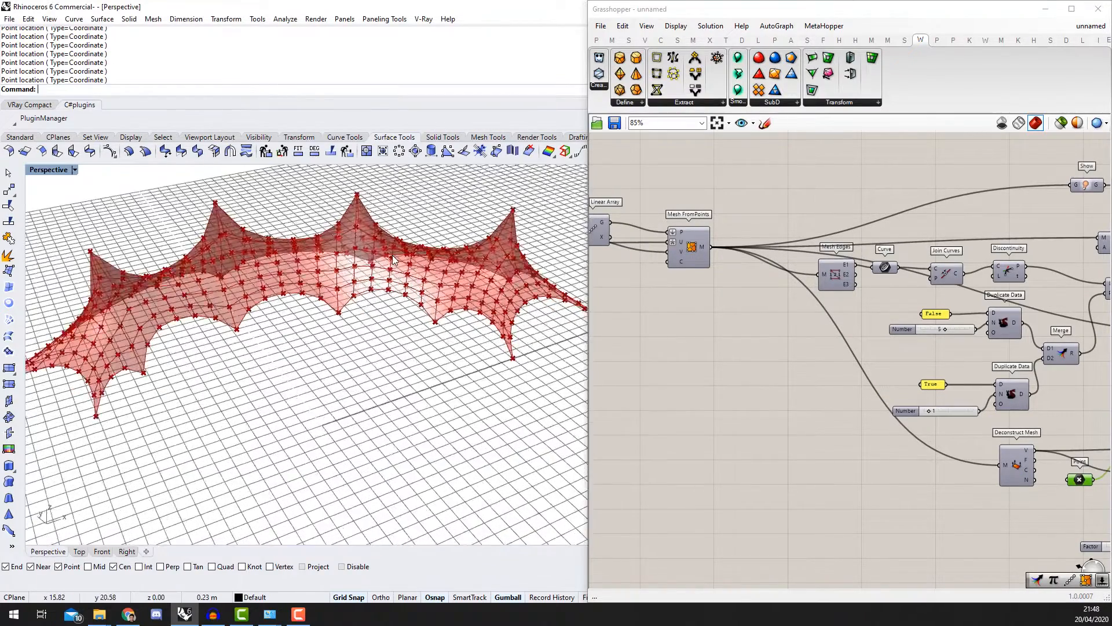
scroll(394, 261, up, 2)
right_drag(385, 220, 332, 210)
right_drag(435, 223, 324, 249)
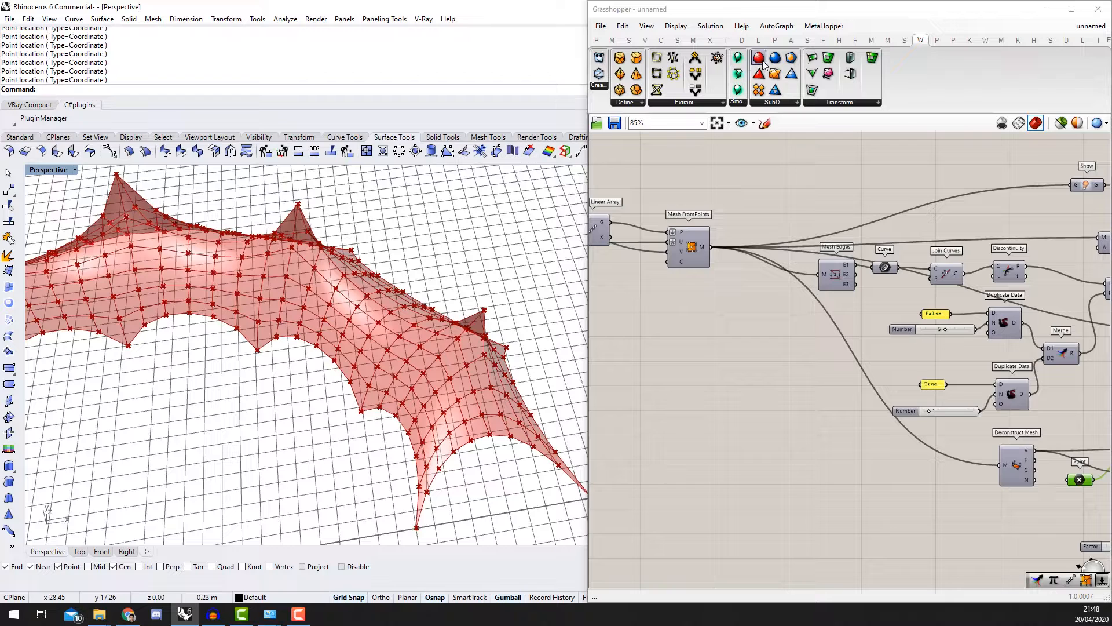
drag(764, 62, 758, 277)
scroll(724, 315, up, 2)
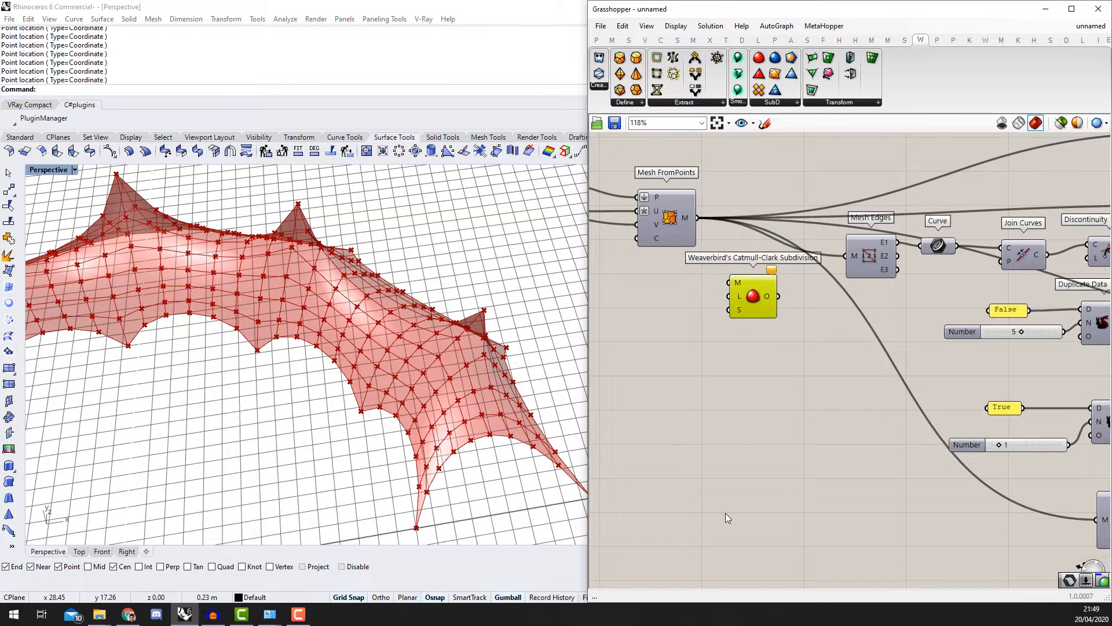
Step: Examine the face density of the relaxed mesh in the Perspective view alongside the new Catmull-Clark Subdivision component
scroll(741, 412, up, 4)
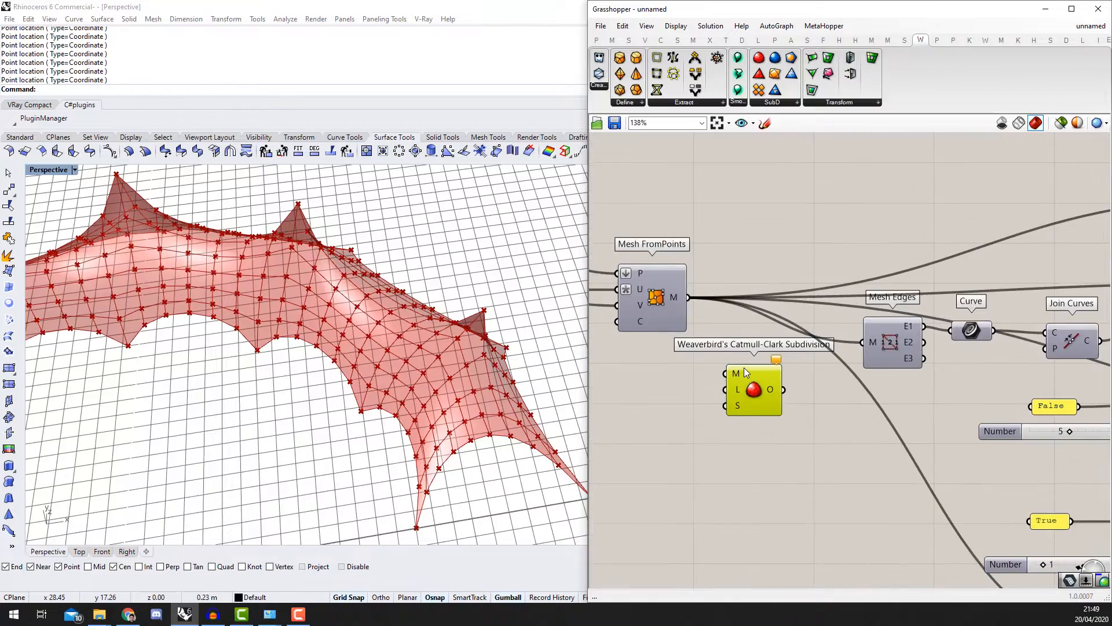
right_drag(510, 371, 553, 374)
scroll(389, 288, down, 7)
scroll(377, 287, up, 10)
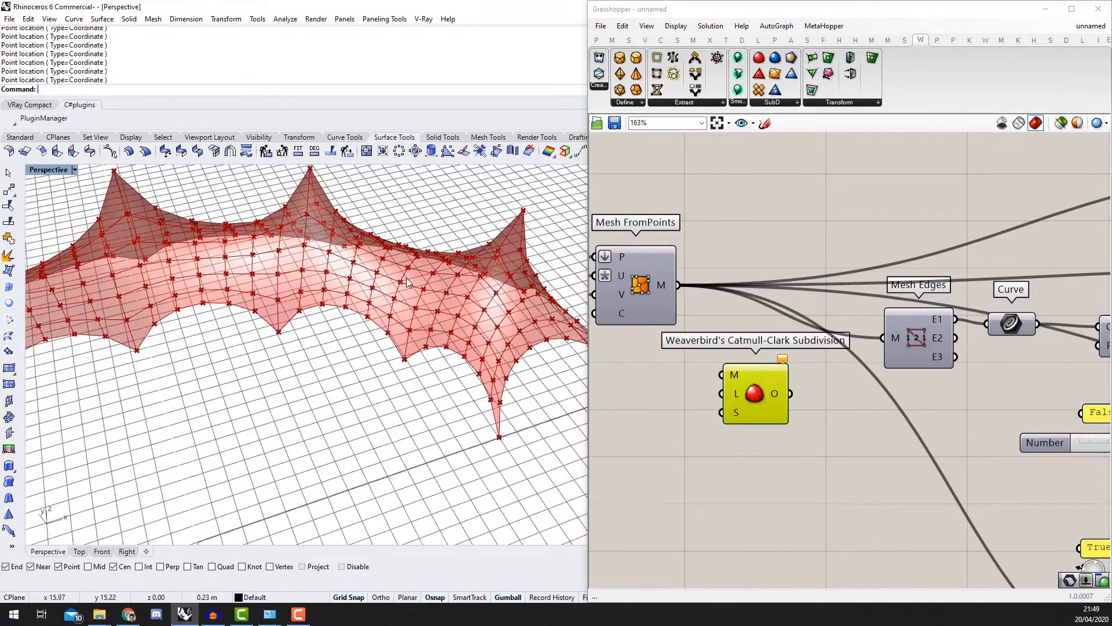
scroll(398, 285, down, 4)
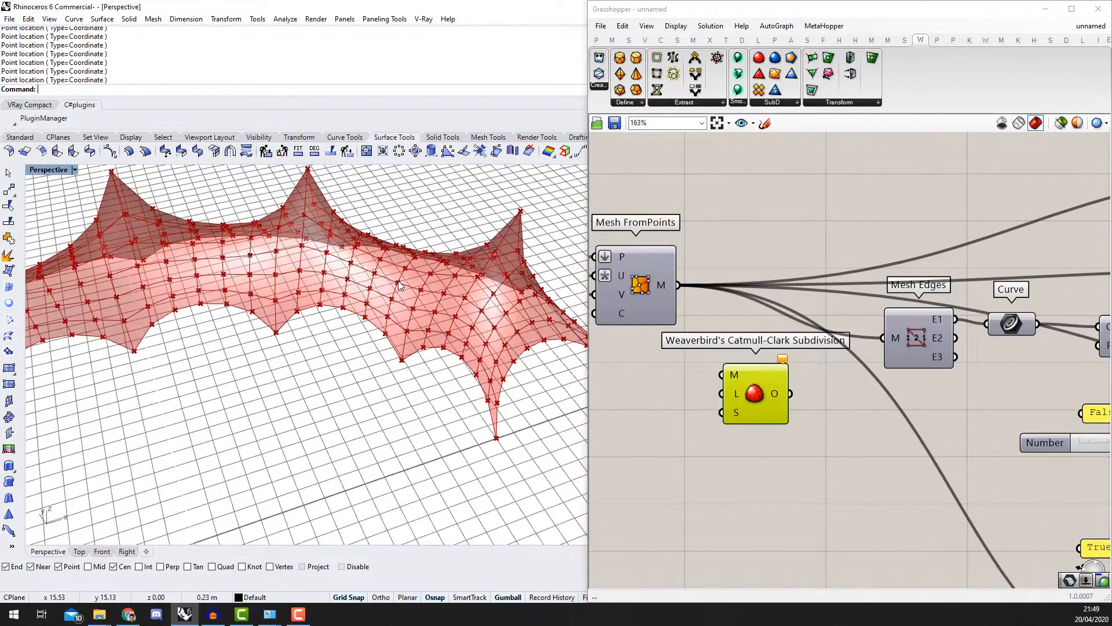
scroll(403, 285, up, 4)
scroll(624, 338, down, 4)
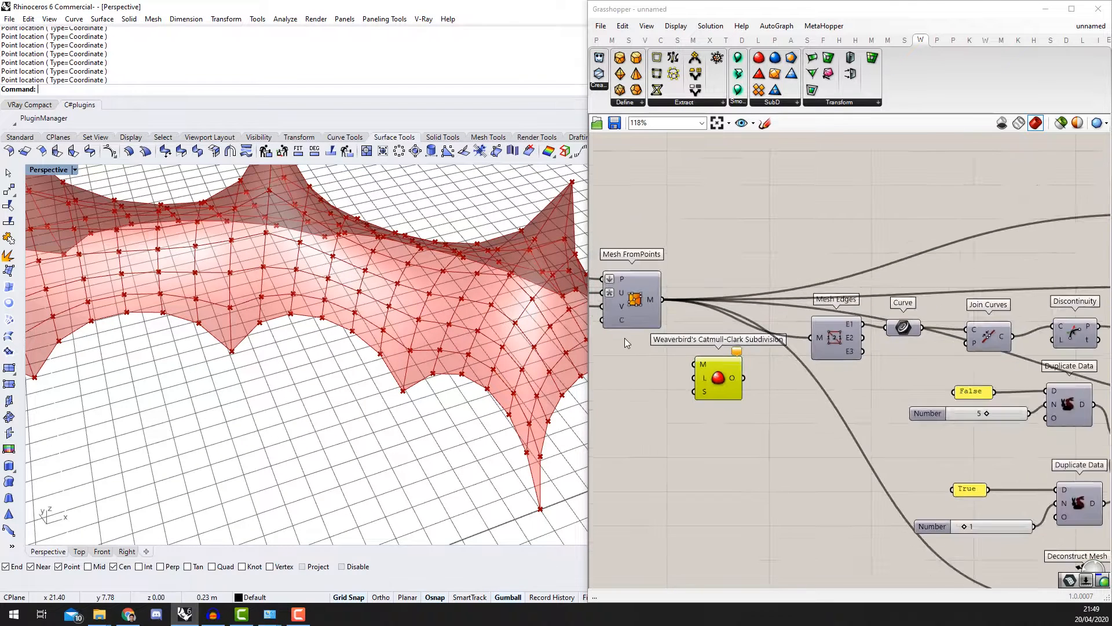
scroll(704, 366, up, 4)
scroll(721, 384, up, 1)
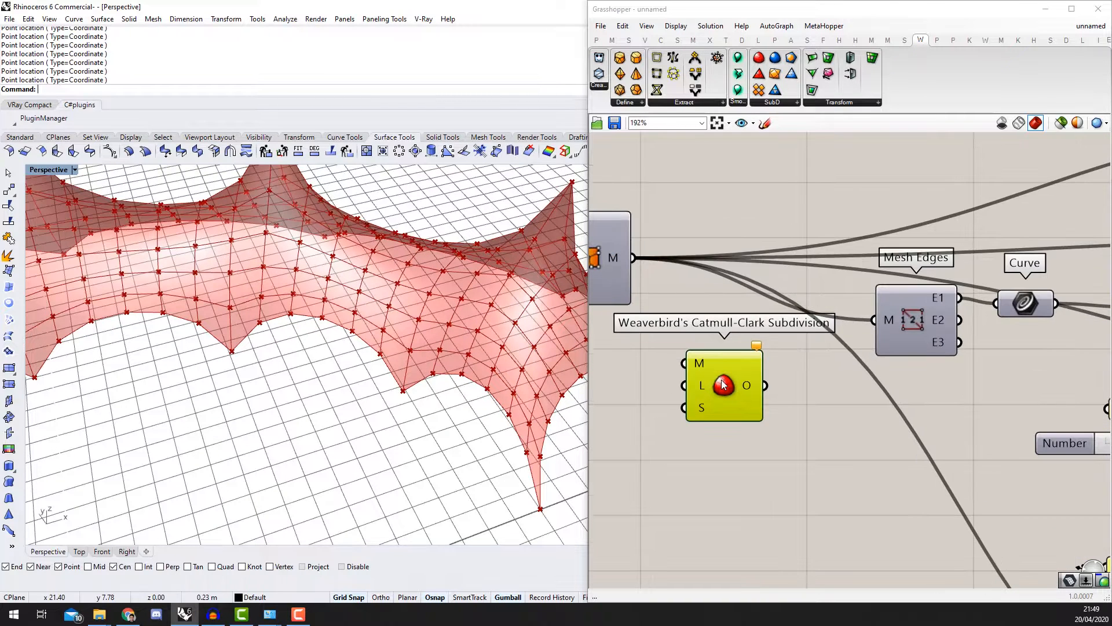
scroll(723, 384, up, 1)
right_drag(684, 394, 698, 395)
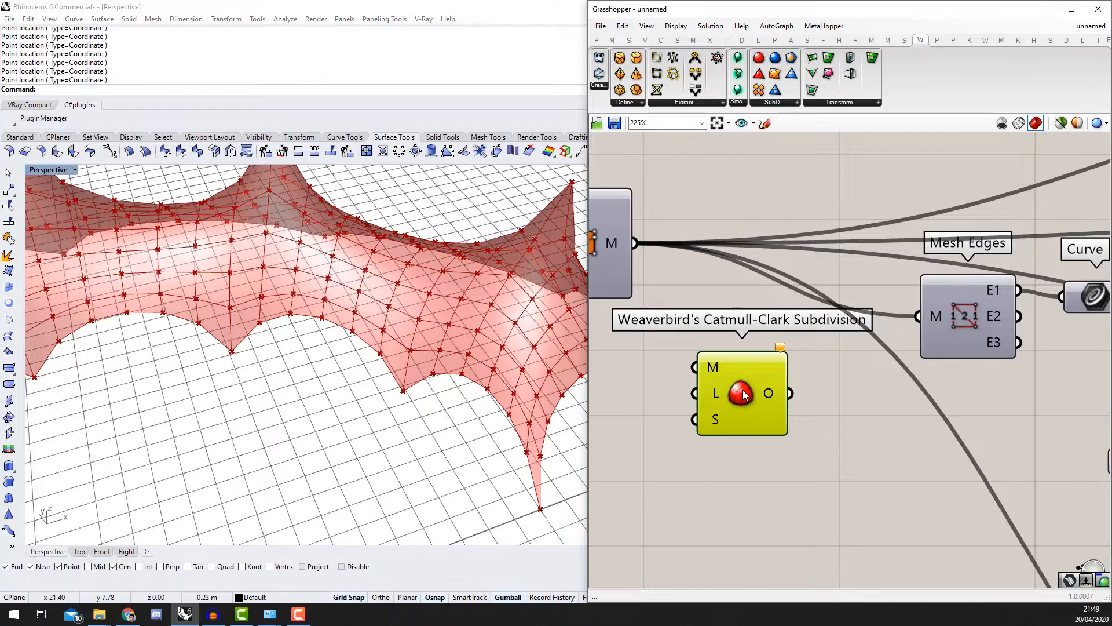
scroll(767, 394, down, 2)
scroll(458, 387, down, 3)
mouse_move(466, 394)
right_down()
mouse_move(432, 360)
mouse_move(463, 379)
right_up()
scroll(801, 431, up, 1)
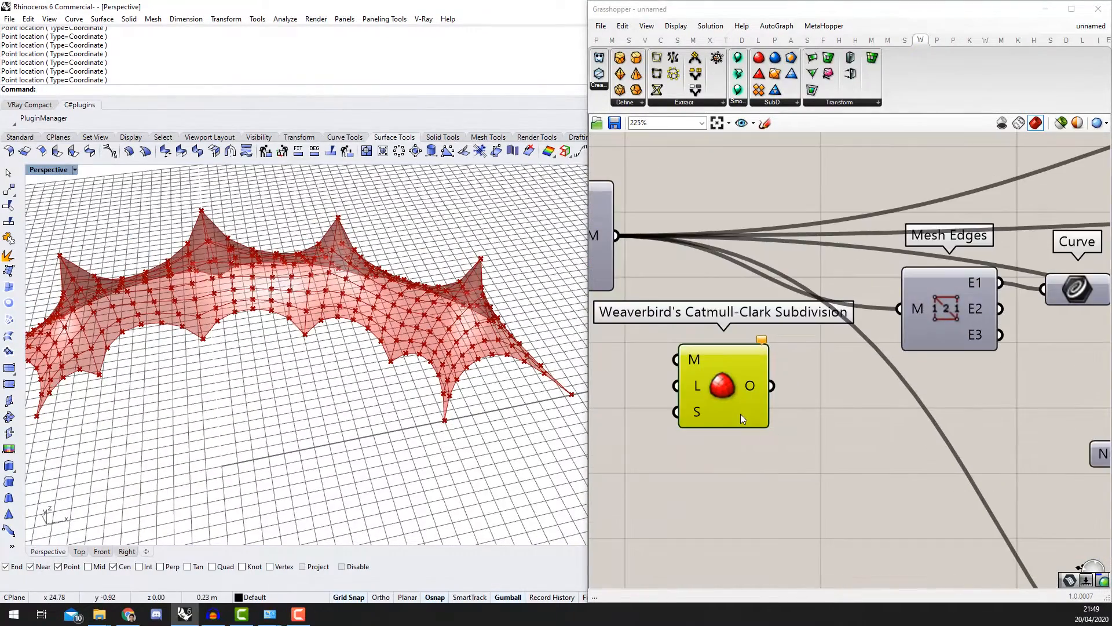
scroll(741, 414, down, 1)
scroll(725, 402, up, 1)
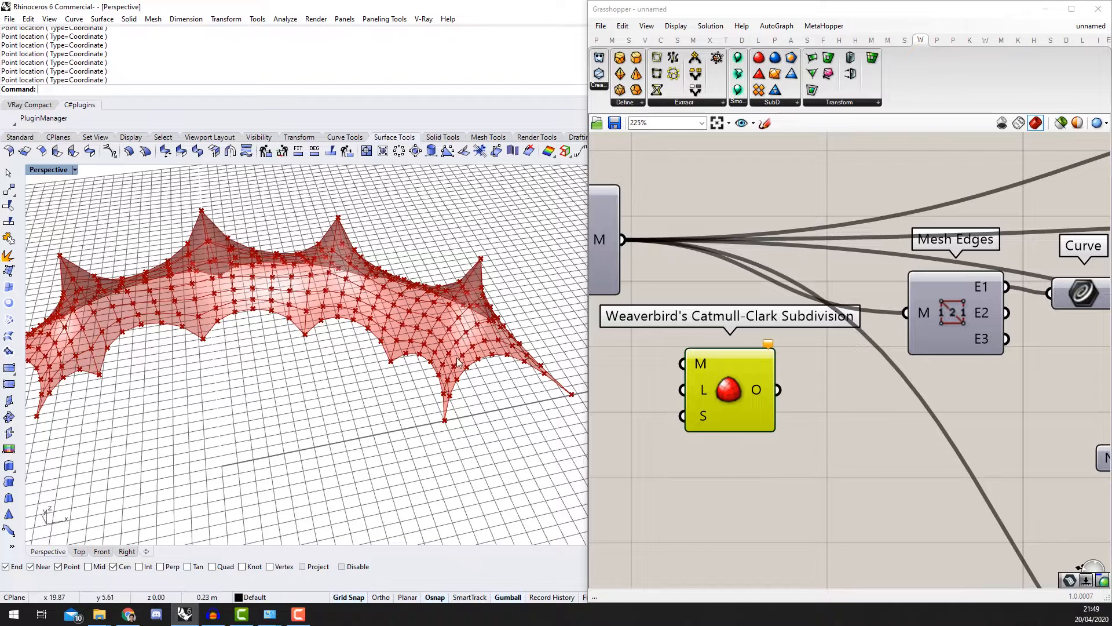
scroll(314, 300, up, 2)
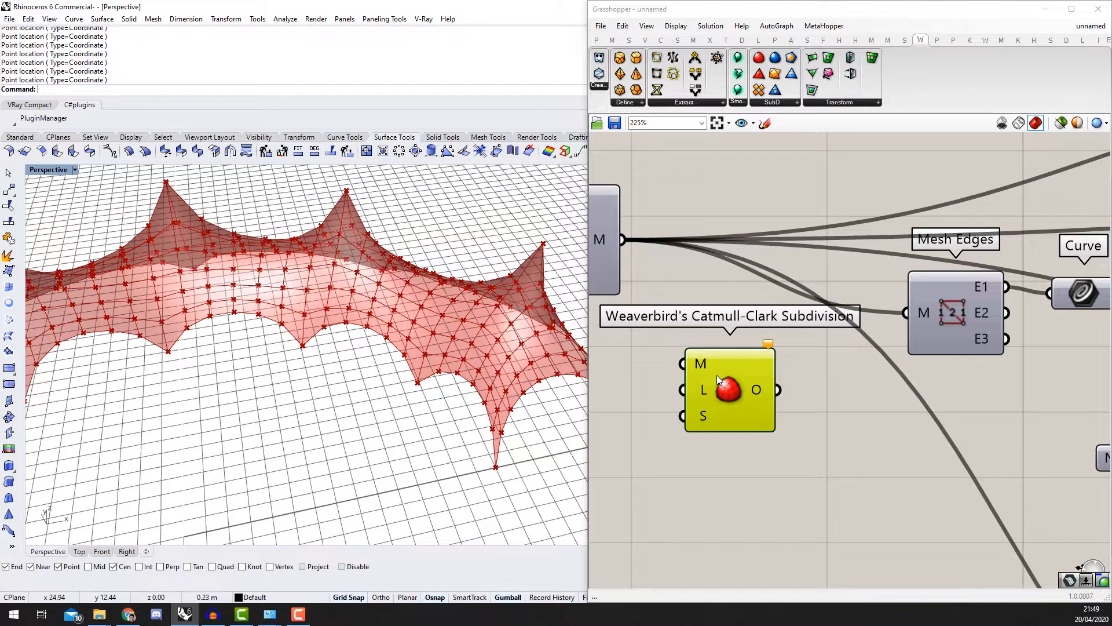
mouse_move(717, 386)
scroll(717, 383, down, 2)
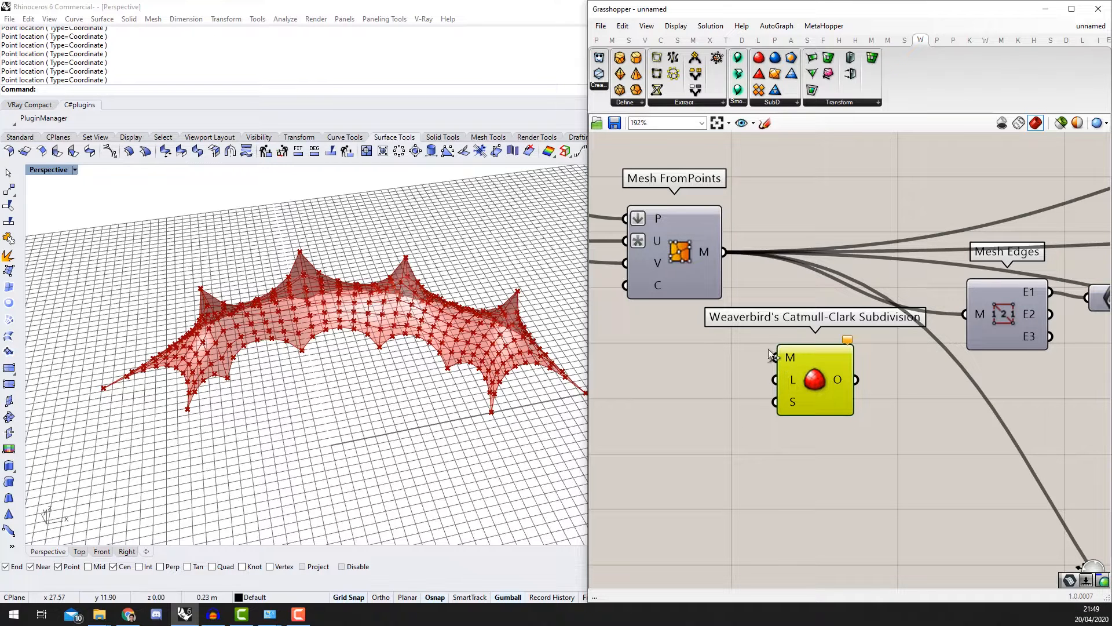
Step: Connect the Mesh FromPoints output to the mesh input of the Catmull-Clark Subdivision component and check its Level input
right_drag(760, 357, 792, 342)
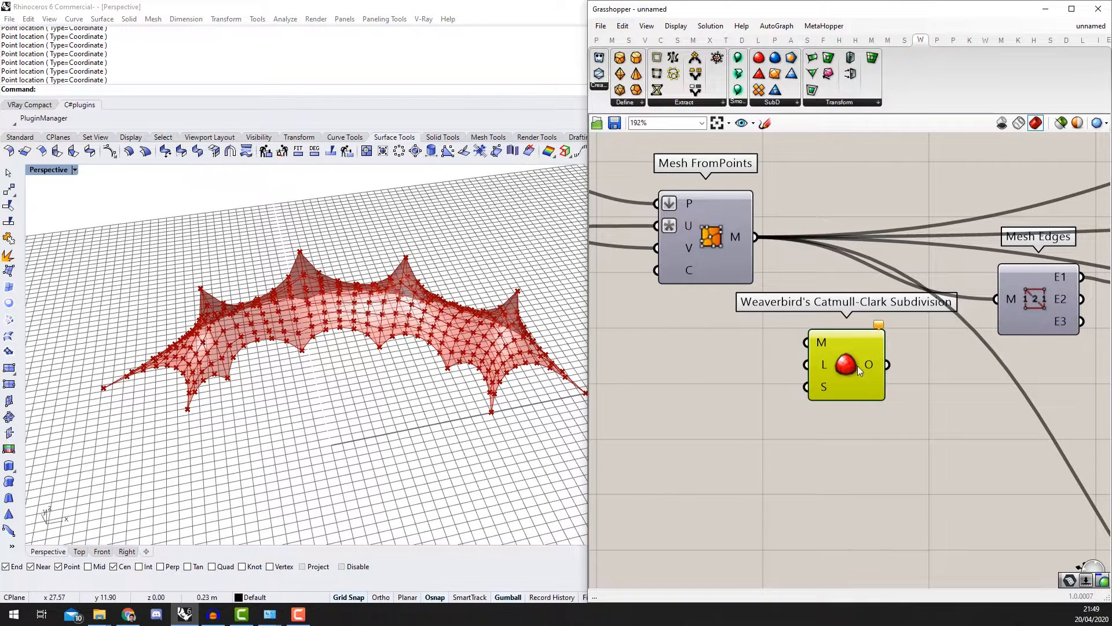
scroll(870, 347, down, 2)
right_drag(871, 346, 804, 352)
scroll(761, 269, up, 1)
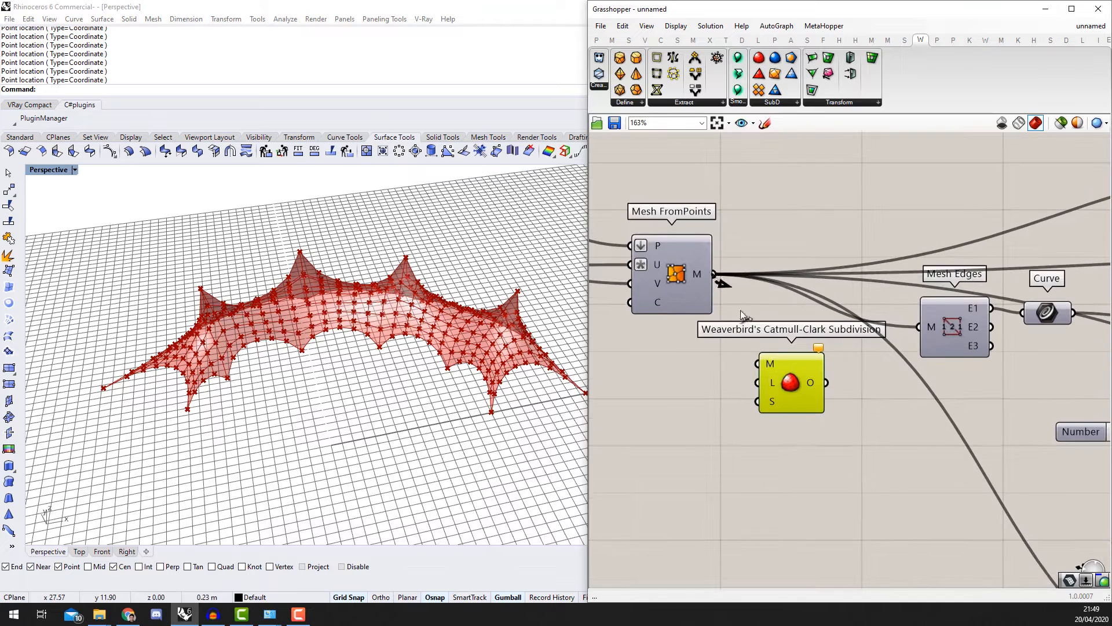
drag(741, 311, 758, 363)
scroll(773, 381, up, 2)
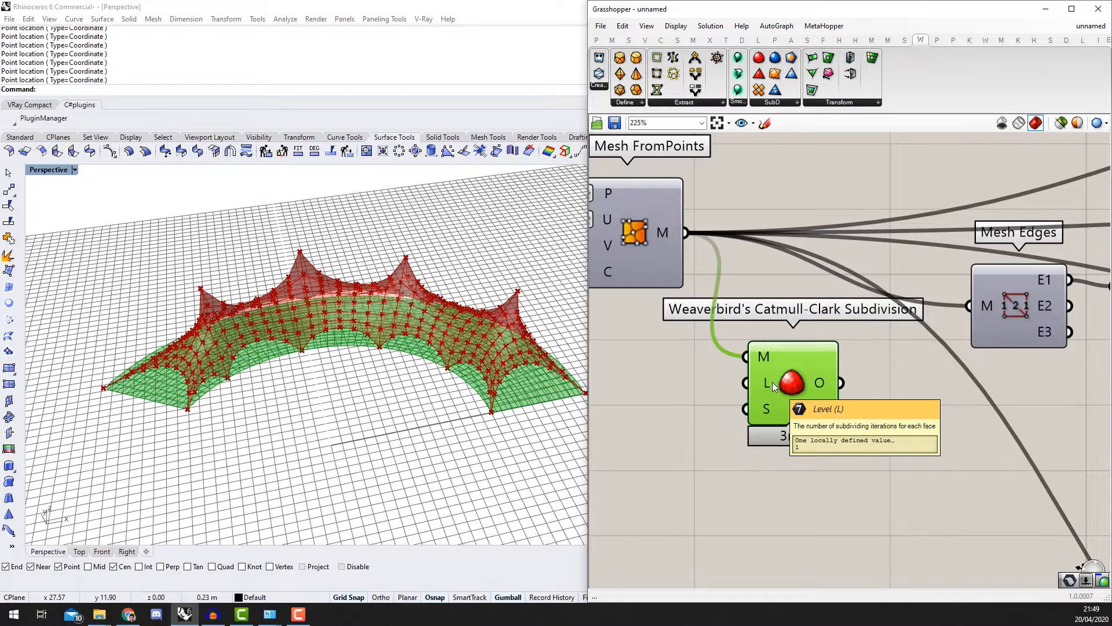
scroll(778, 294, down, 1)
right_drag(778, 294, 760, 293)
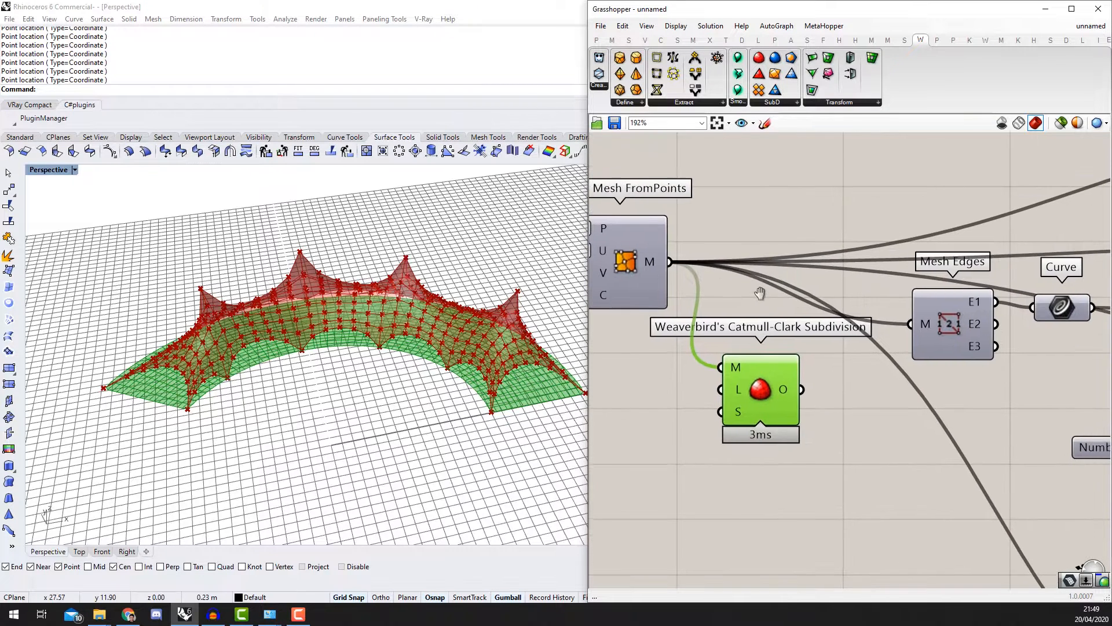
Step: Transfer all outgoing Mesh FromPoints wires to the Catmull-Clark Subdivision output and feed Mesh FromPoints into the subdivision's mesh input
right_drag(773, 372, 755, 364)
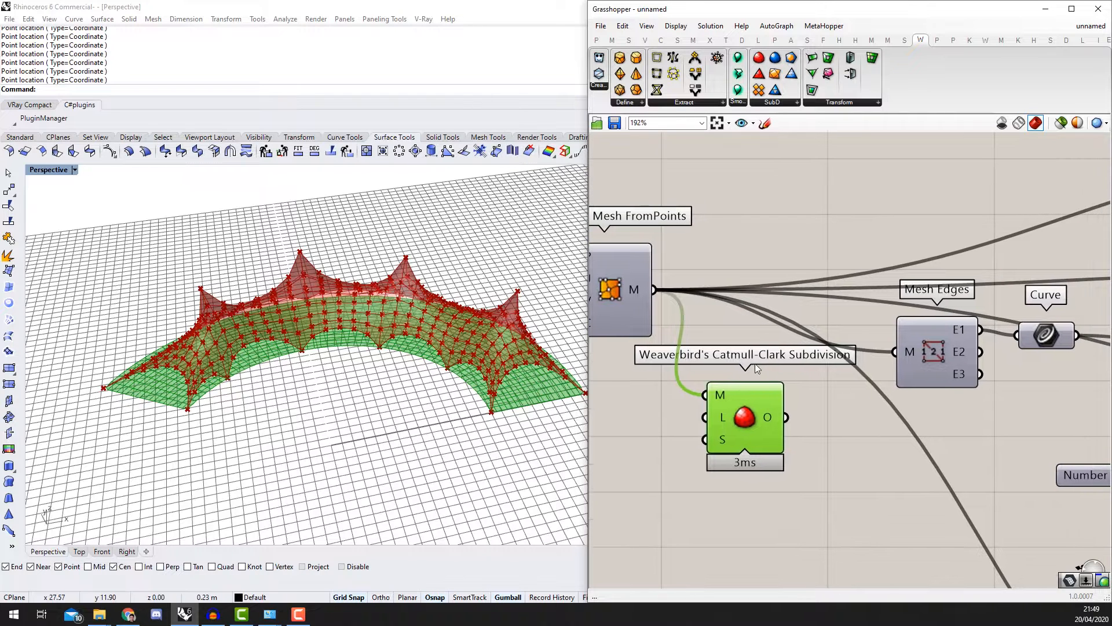
scroll(683, 308, up, 1)
ctrl+shift+drag(650, 287, 753, 288)
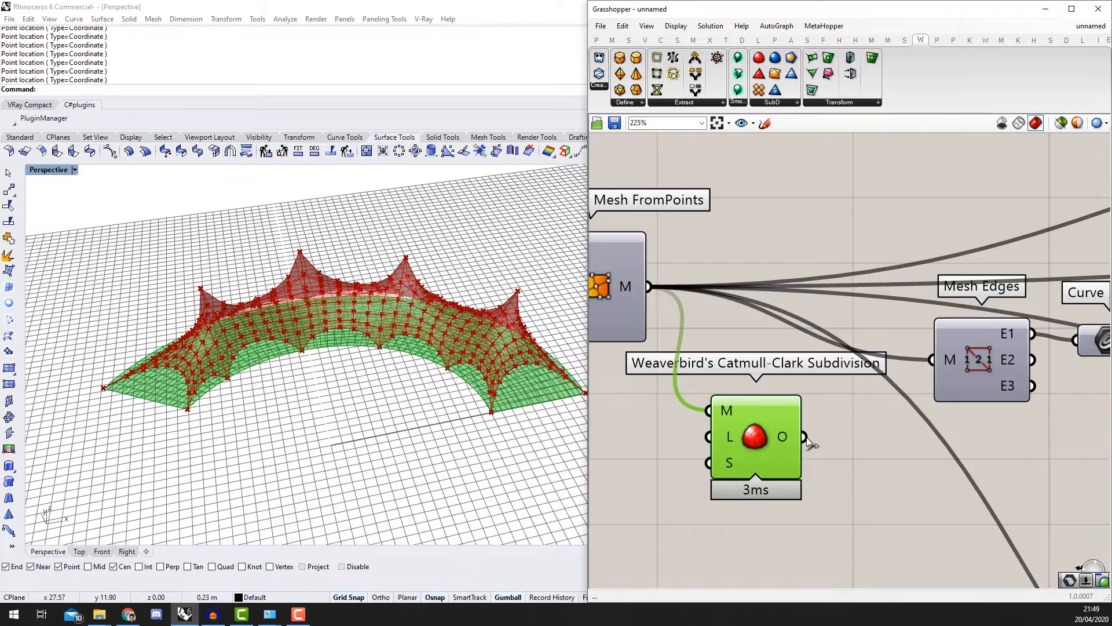
ctrl+drag(694, 389, 802, 299)
scroll(756, 307, down, 3)
right_drag(715, 335, 838, 343)
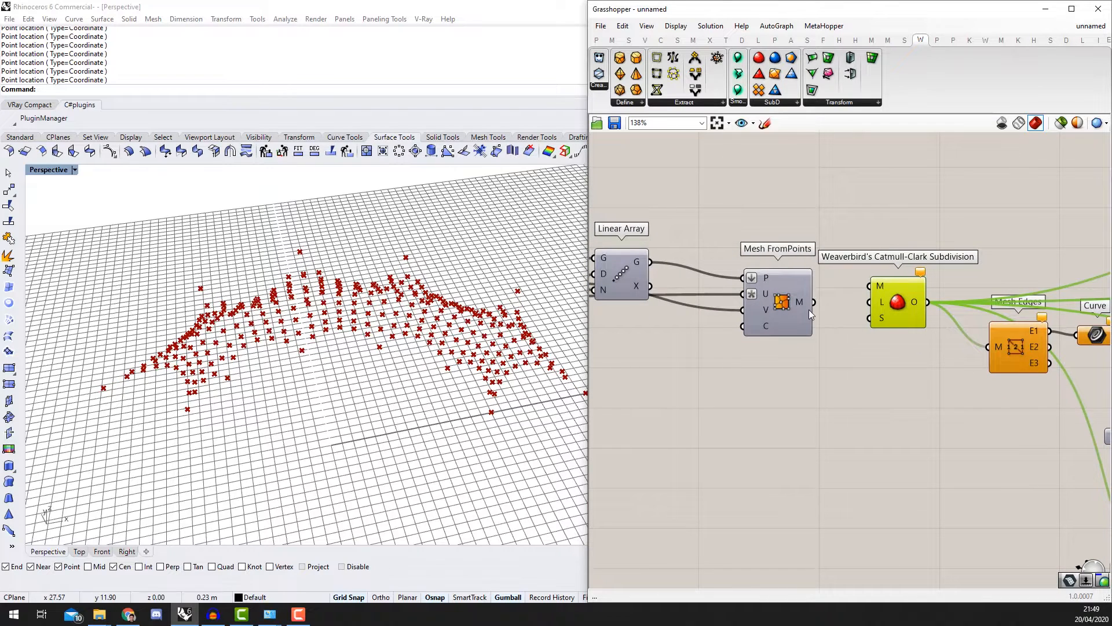
drag(813, 303, 870, 285)
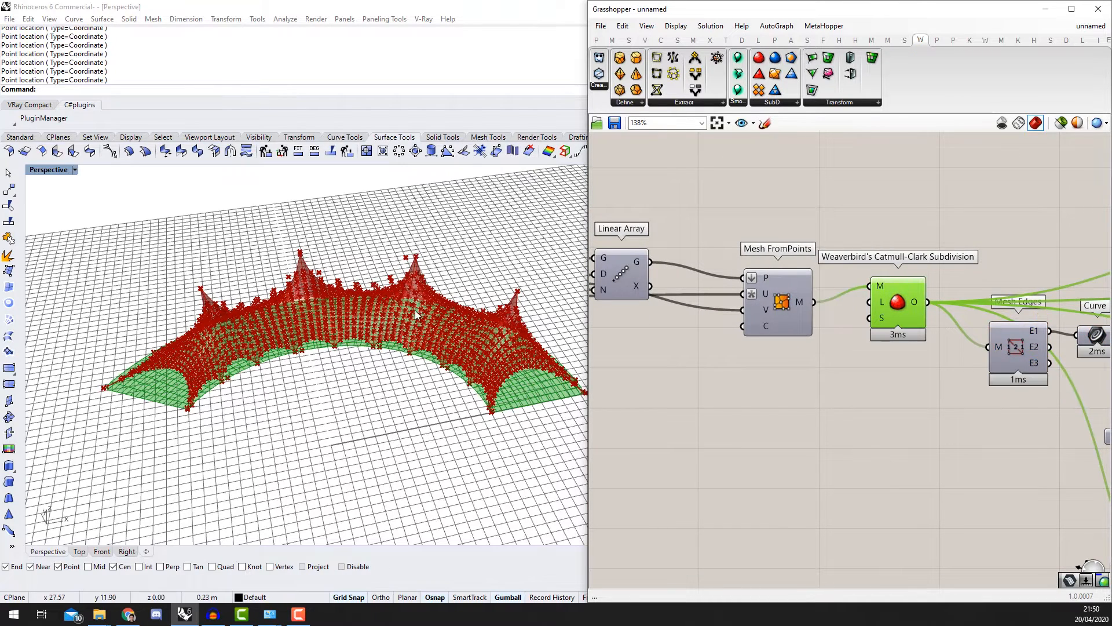
Step: Examine the subdivided form around its raised peaks and lower edge in the Perspective view
scroll(414, 314, up, 2)
scroll(431, 357, up, 4)
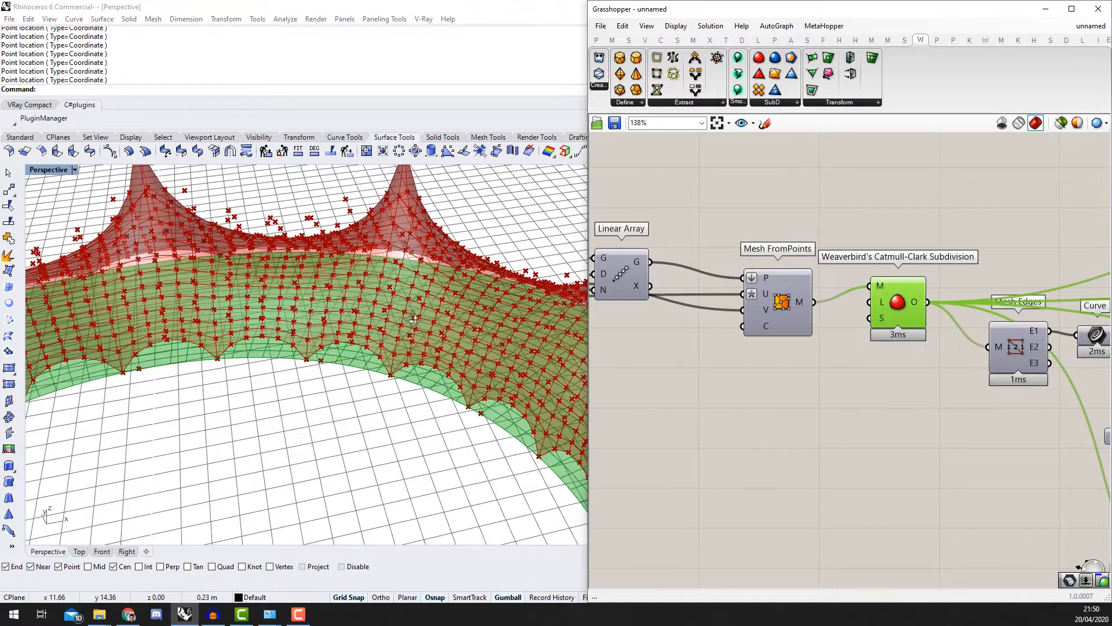
right_drag(406, 312, 424, 293)
scroll(424, 293, down, 6)
scroll(399, 203, up, 4)
scroll(399, 199, up, 3)
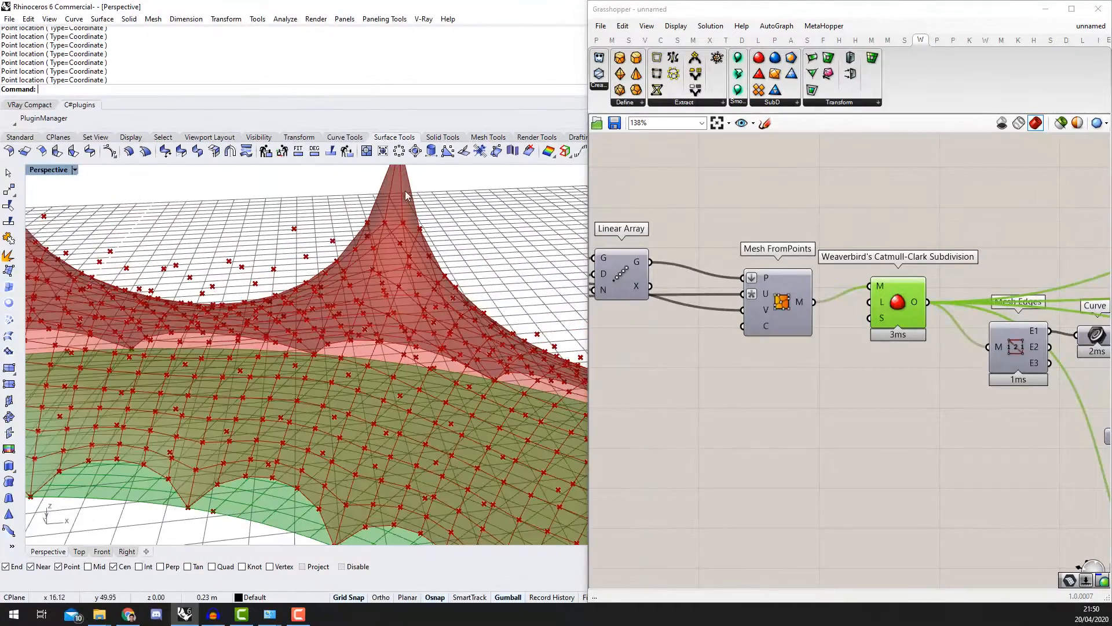
scroll(398, 229, down, 5)
scroll(966, 346, down, 6)
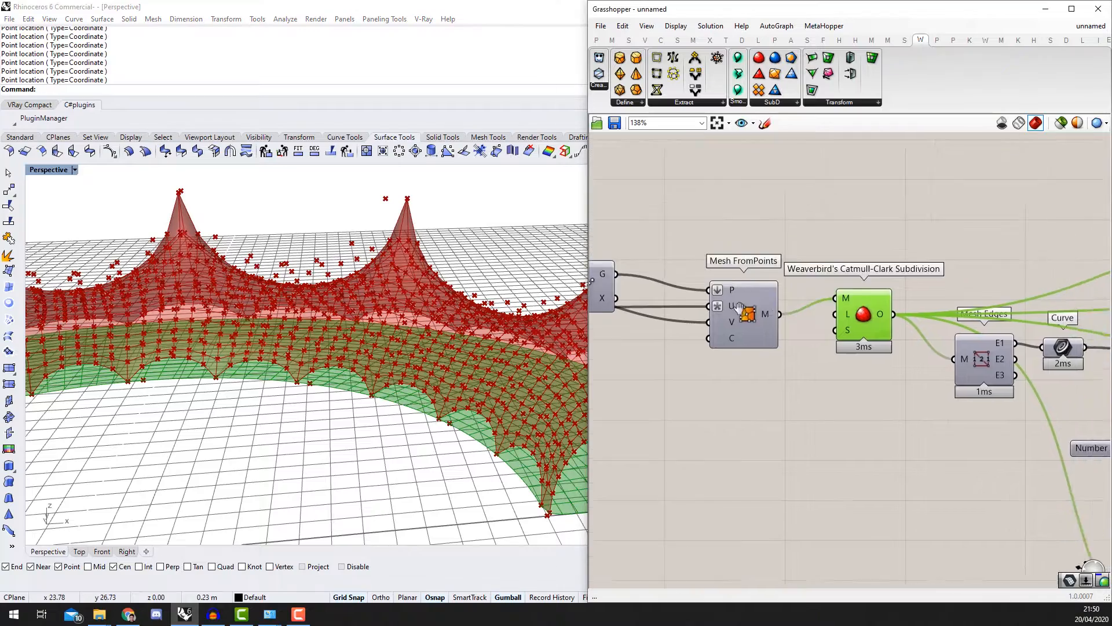
Step: Turn off the preview of all components from the Catmull-Clark Subdivision up to the final Merge before the Solver
scroll(999, 300, up, 4)
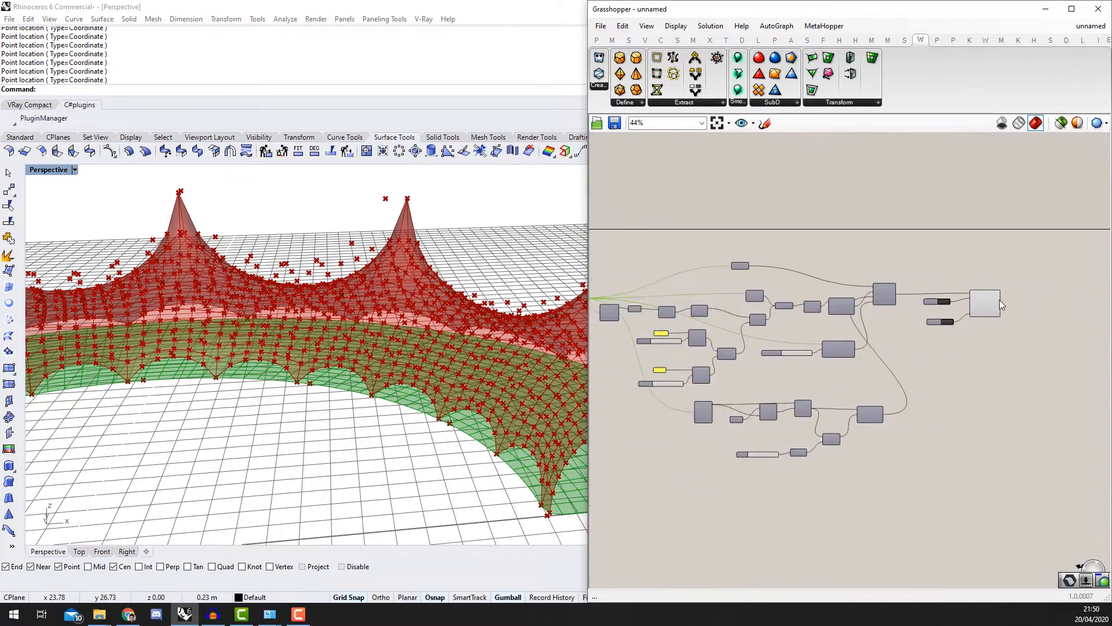
click(992, 297)
scroll(534, 359, down, 3)
scroll(934, 409, down, 5)
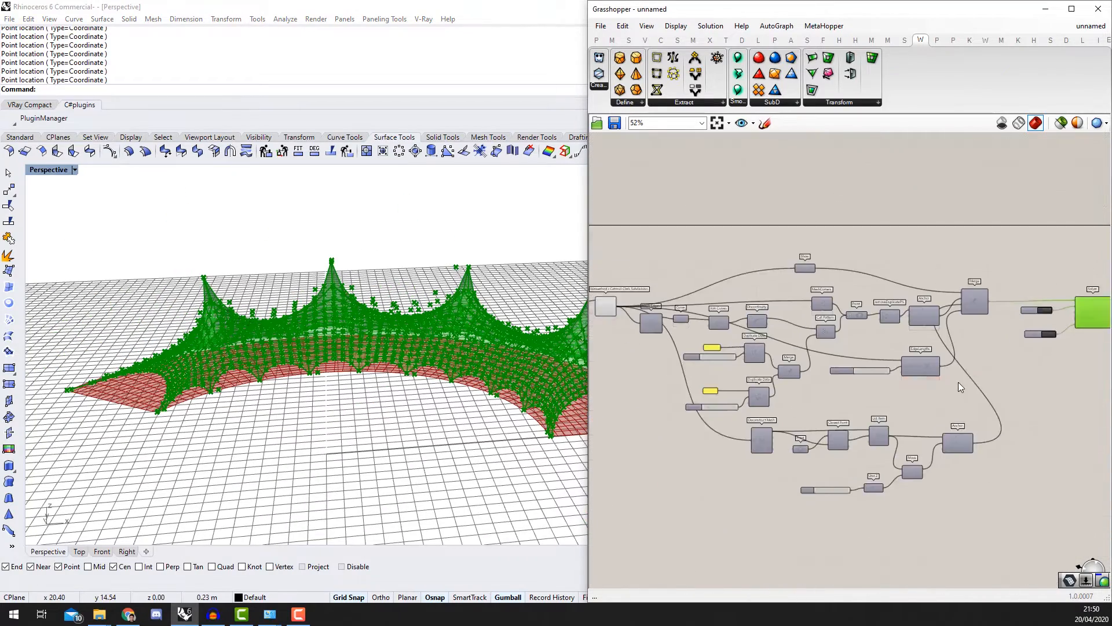
drag(949, 493, 716, 271)
middle_click(766, 322)
click(804, 287)
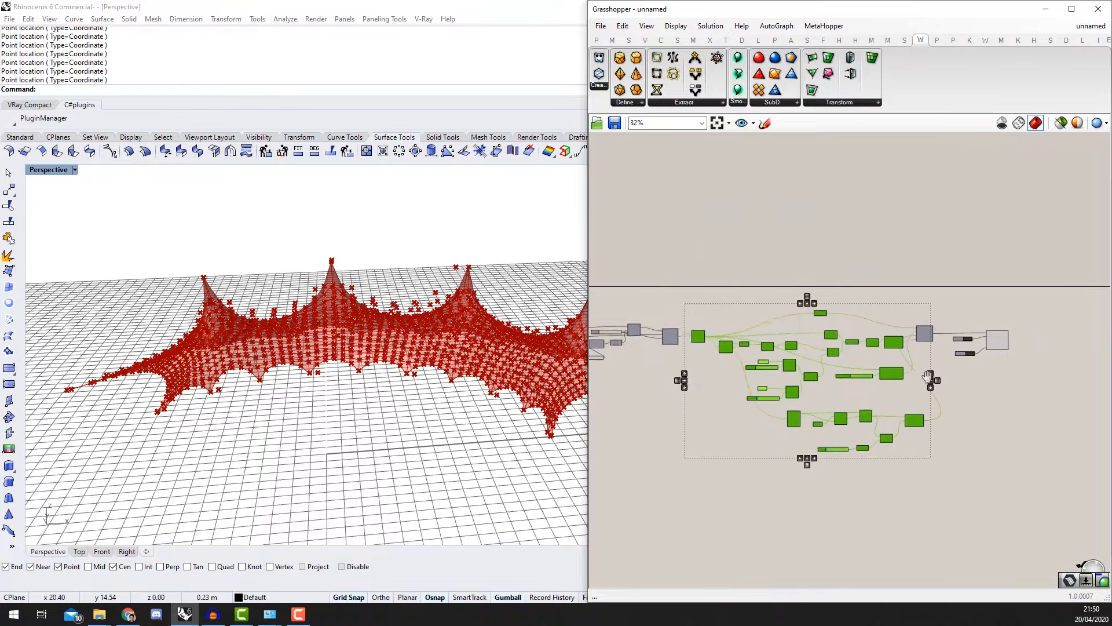
Step: Add a Mesh parameter beside the Solver and connect the Solver's O output to it
scroll(940, 375, up, 6)
click(900, 265)
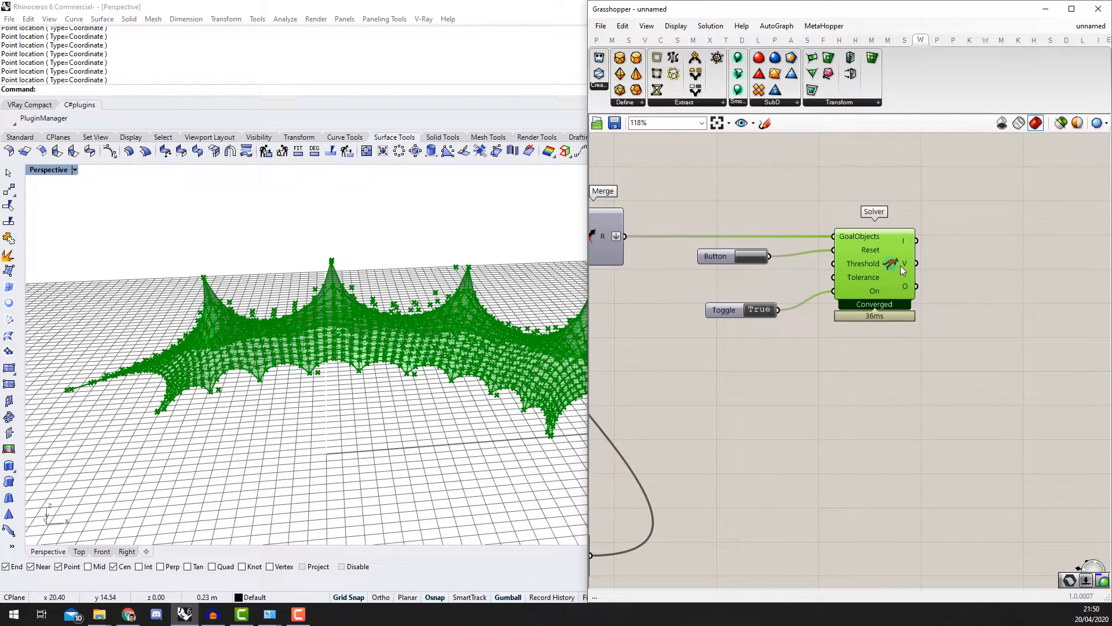
double_click(998, 280)
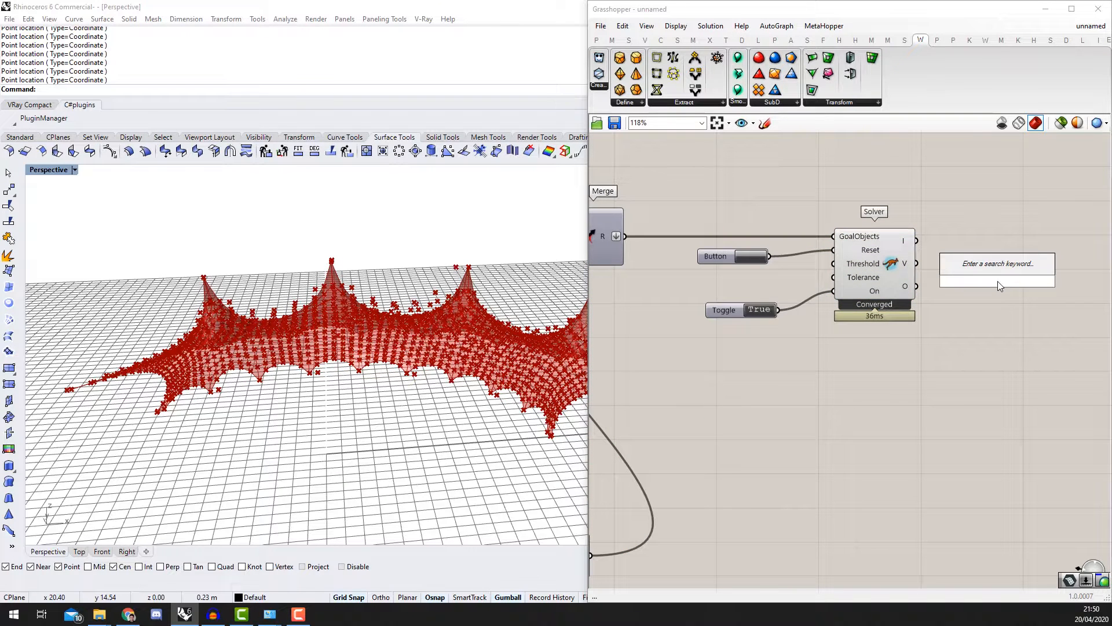
text(mesh)
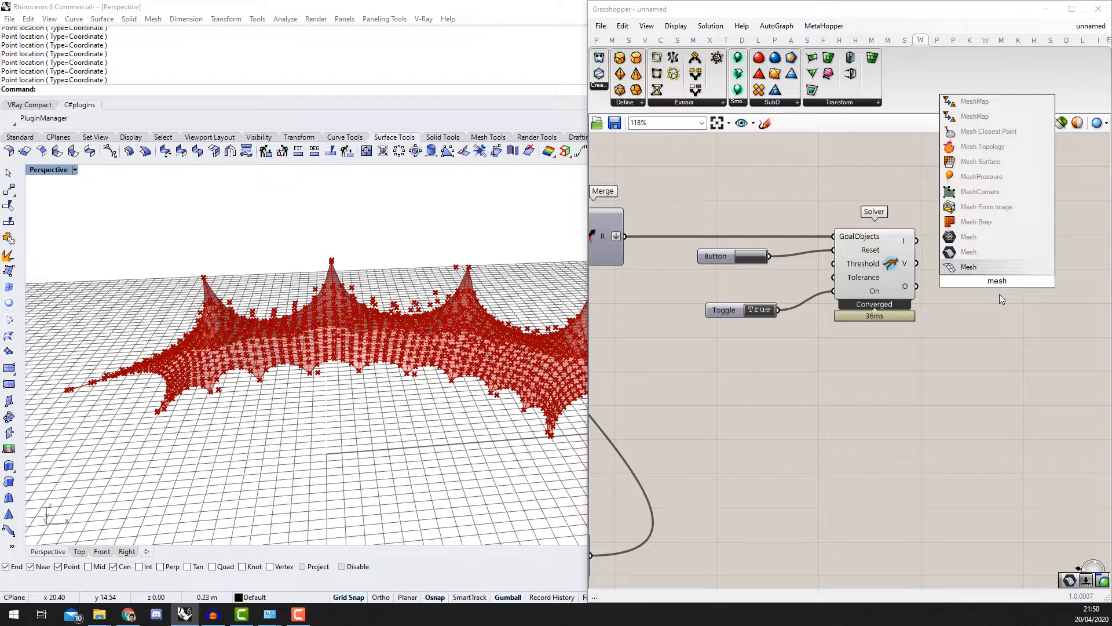
click(985, 237)
drag(916, 287, 982, 293)
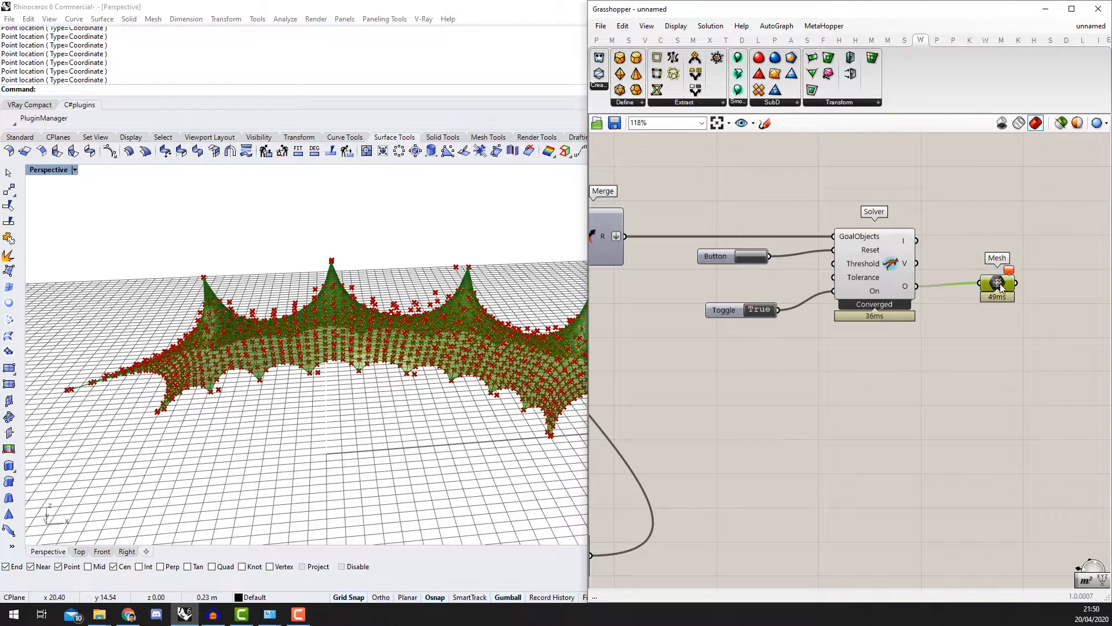
Step: Turn off the Solver's preview so that only the Mesh parameter's geometry is displayed
right_drag(997, 296, 946, 323)
click(842, 290)
middle_click(841, 289)
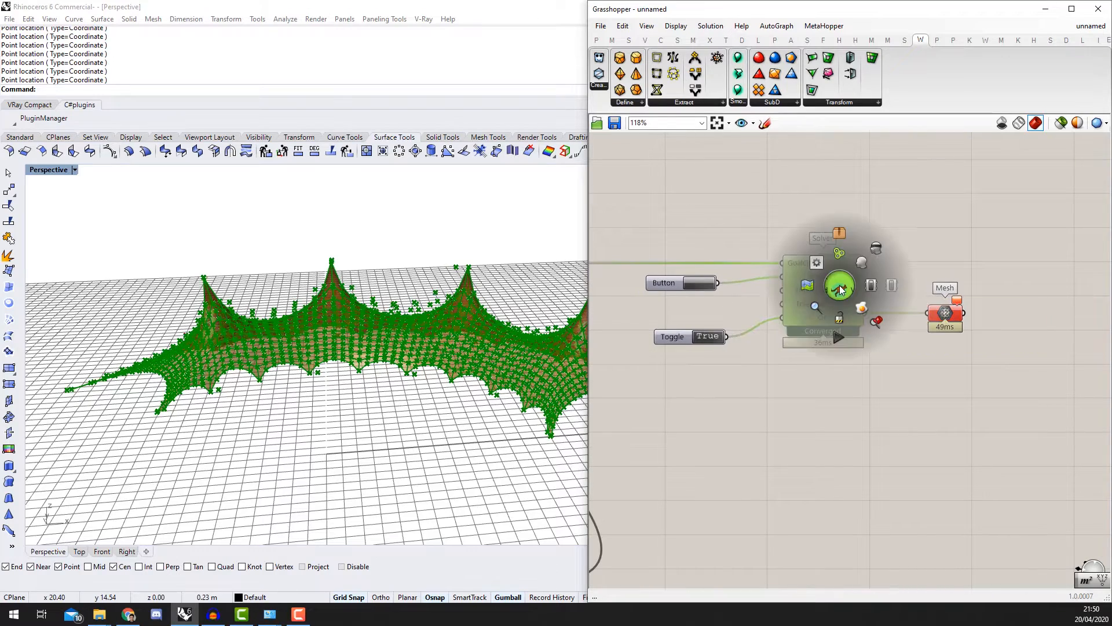
click(875, 247)
right_drag(340, 377, 479, 373)
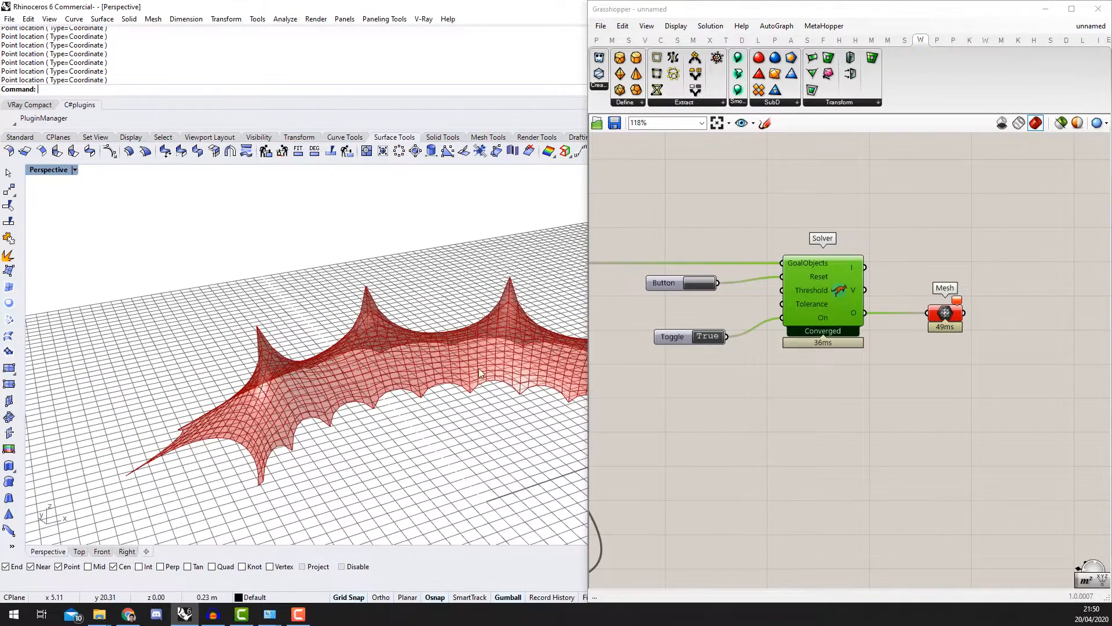
Step: Duplicate the Mesh parameter downstream and connect the original Mesh output to the copy's input
right_drag(869, 336, 729, 342)
scroll(800, 299, up, 3)
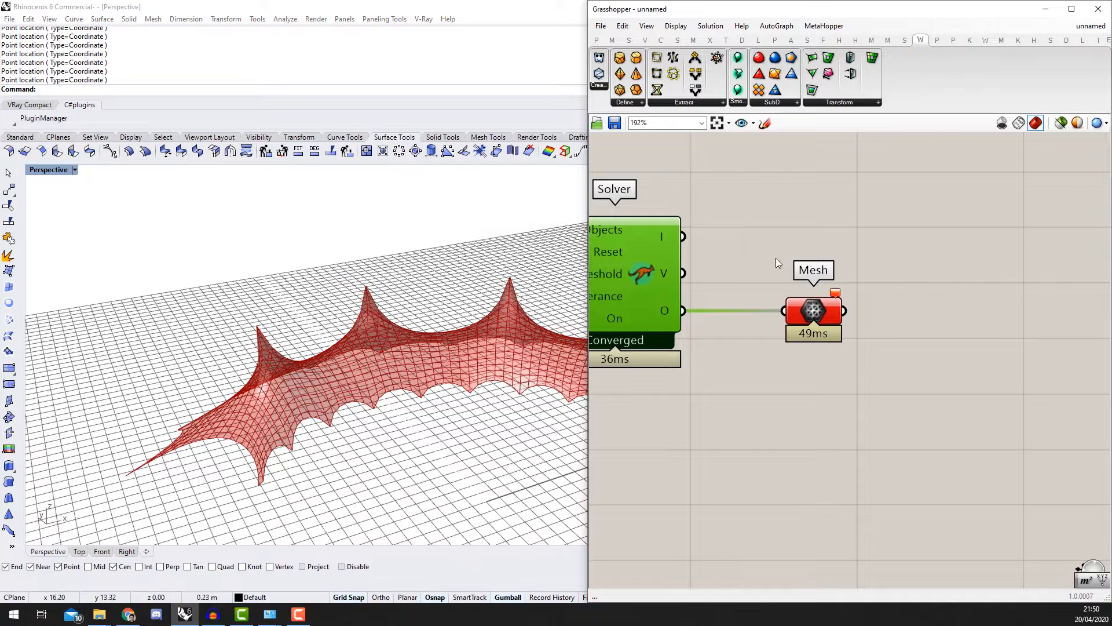
right_drag(878, 337, 802, 355)
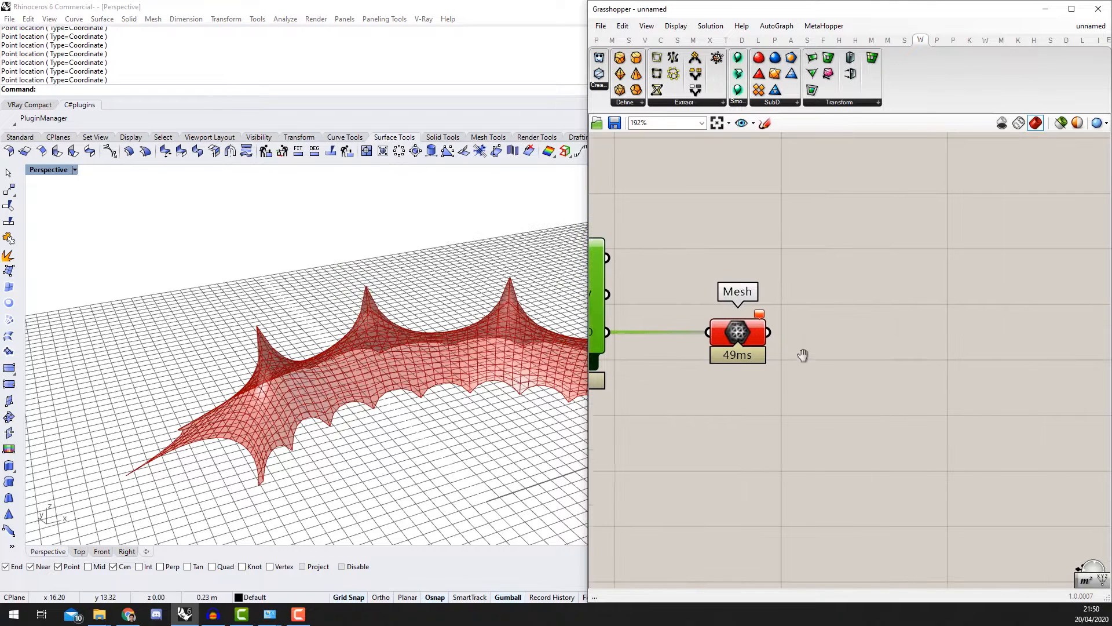
click(878, 402)
alt+drag(748, 343, 966, 362)
drag(765, 338, 951, 352)
scroll(967, 326, down, 2)
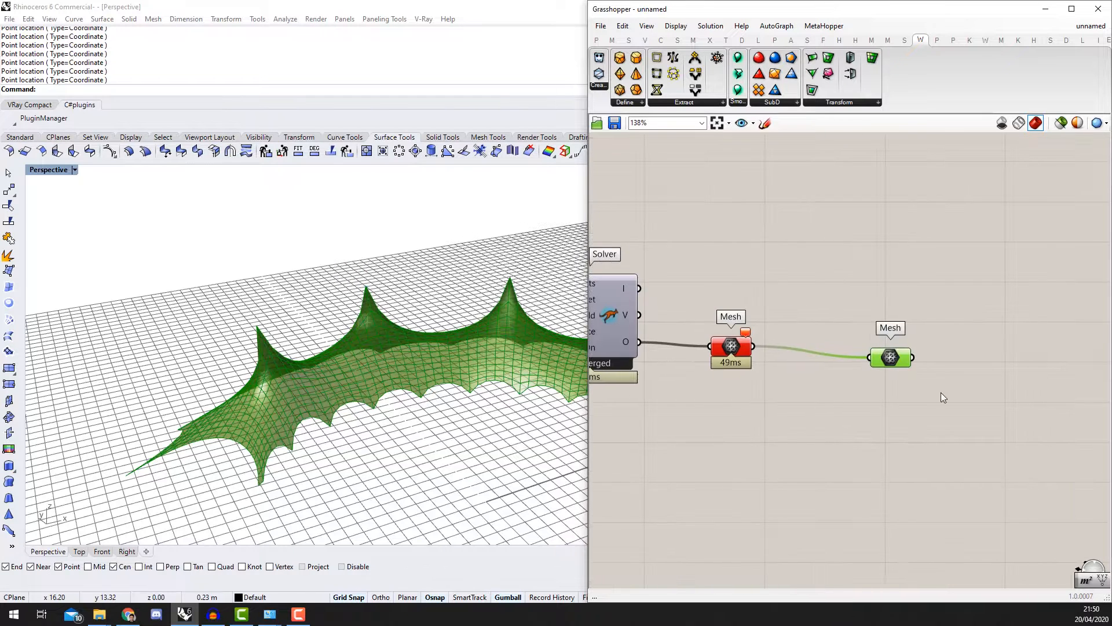
Step: Add a Panel and connect the second Mesh parameter's output to it
double_click(1030, 414)
text(panel)
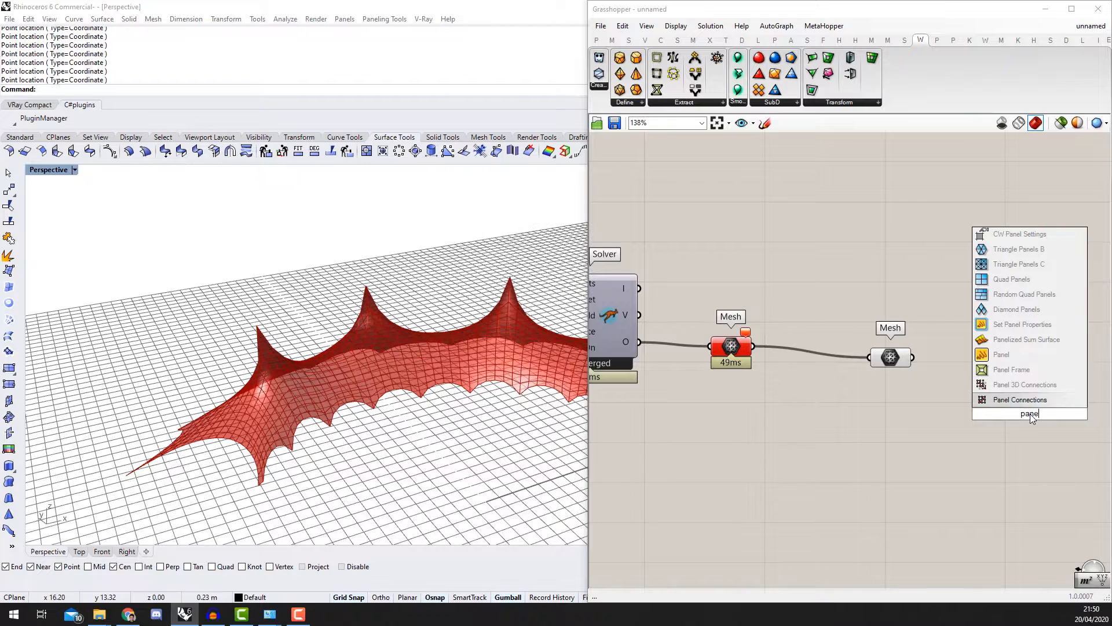
click(1021, 353)
drag(913, 358, 1008, 535)
Step: Insert a Clean Tree component between the two Mesh parameters, routing the first Mesh through its T input and output
right_drag(1028, 404, 781, 373)
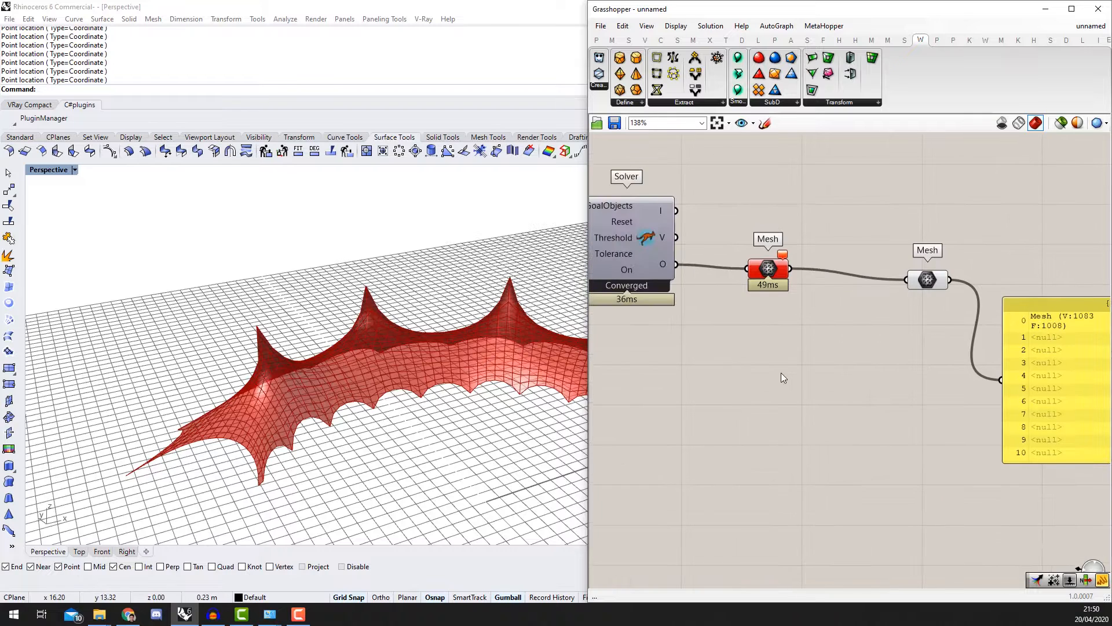
double_click(781, 373)
text(clean)
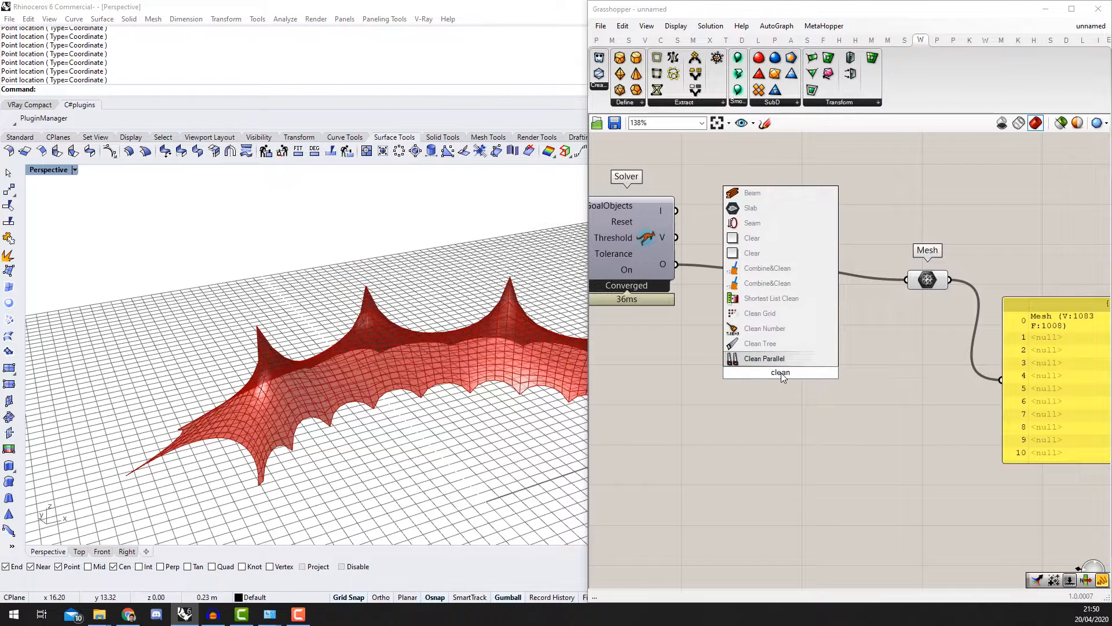
key(Up)
key(Return)
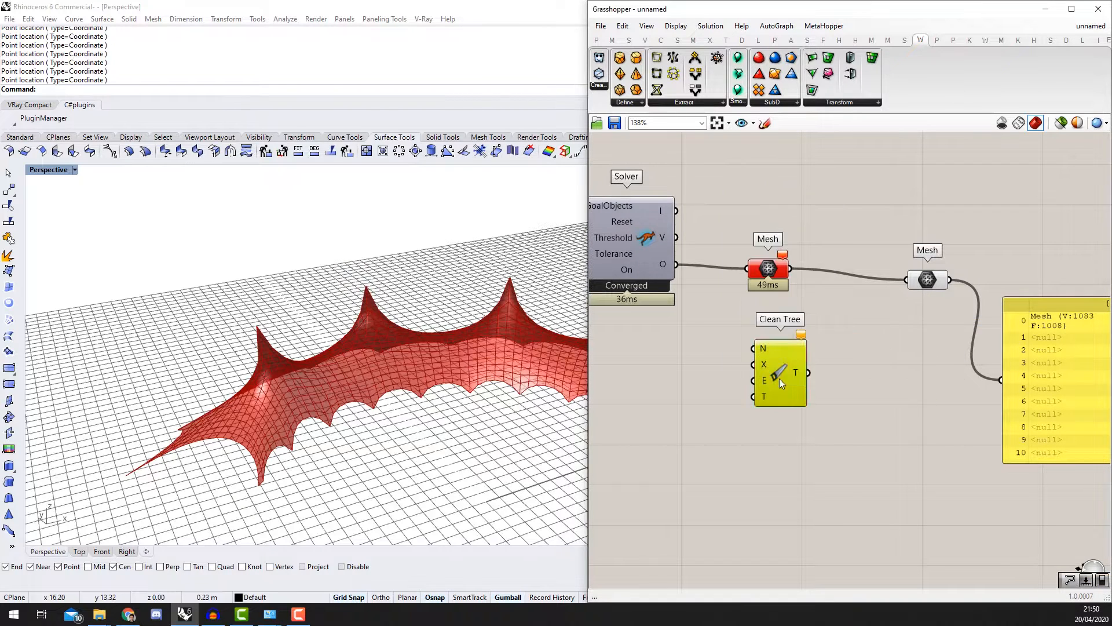
drag(779, 377, 846, 244)
drag(791, 266, 907, 280)
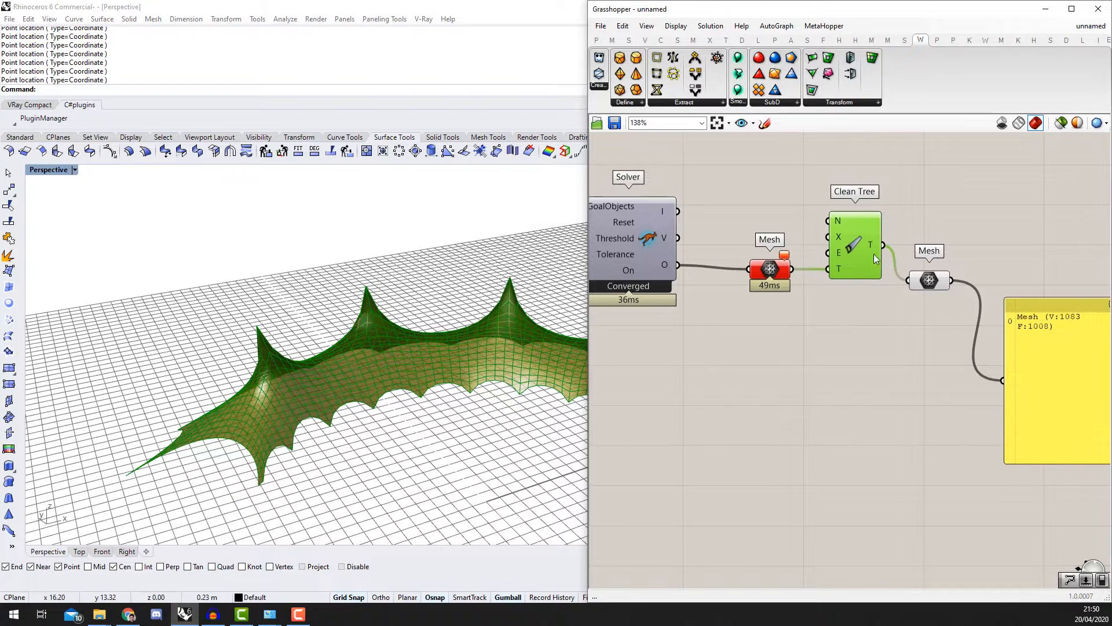
drag(864, 249, 880, 248)
Step: Check the cleaned mesh list in the Panel and examine the relaxed form from several angles in Perspective
right_drag(1073, 394, 930, 360)
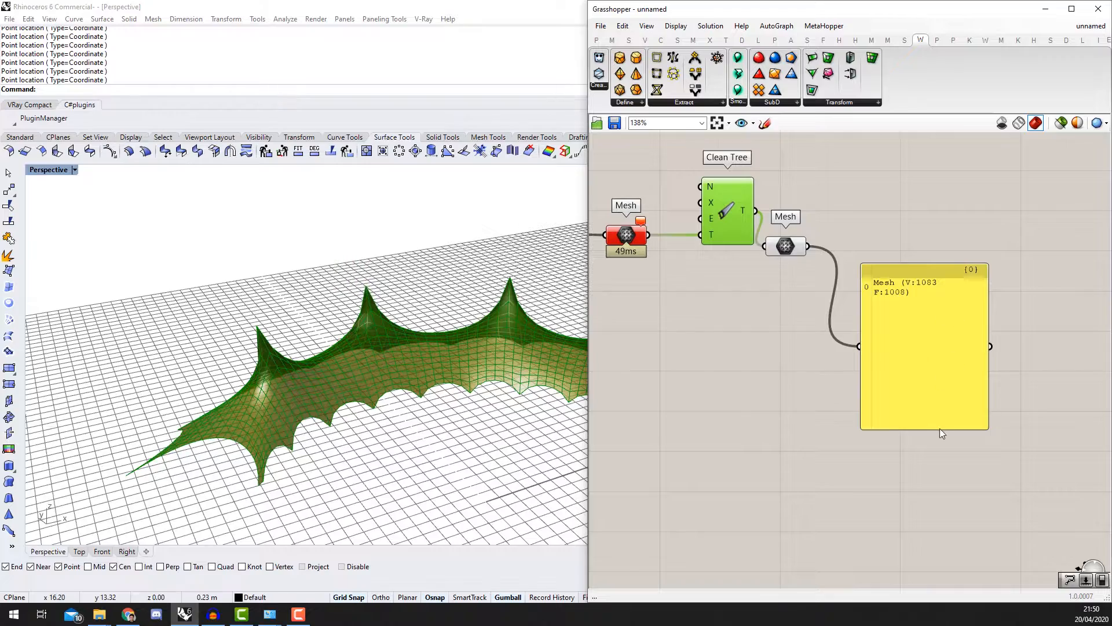
scroll(871, 240, down, 2)
right_drag(794, 276, 898, 294)
right_drag(488, 331, 209, 313)
scroll(393, 317, up, 5)
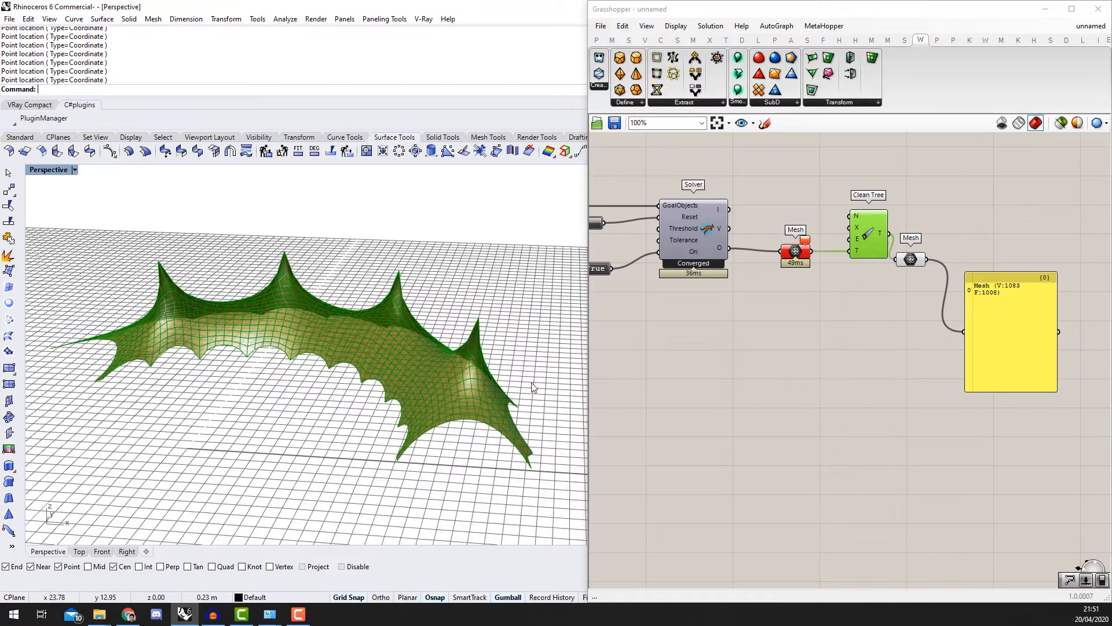
scroll(333, 432, down, 2)
right_drag(315, 405, 480, 394)
scroll(763, 370, down, 1)
right_drag(763, 370, 854, 326)
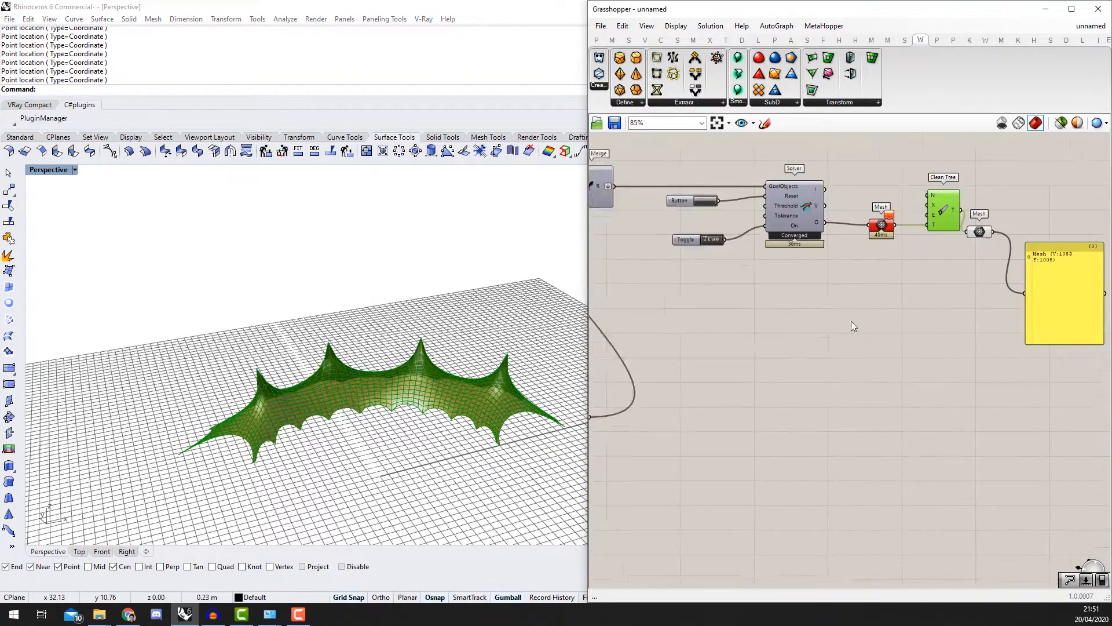
Step: Set the count of the False Duplicate Data to 8 and inspect the scallops along the mesh edge
scroll(829, 316, down, 4)
scroll(407, 422, up, 2)
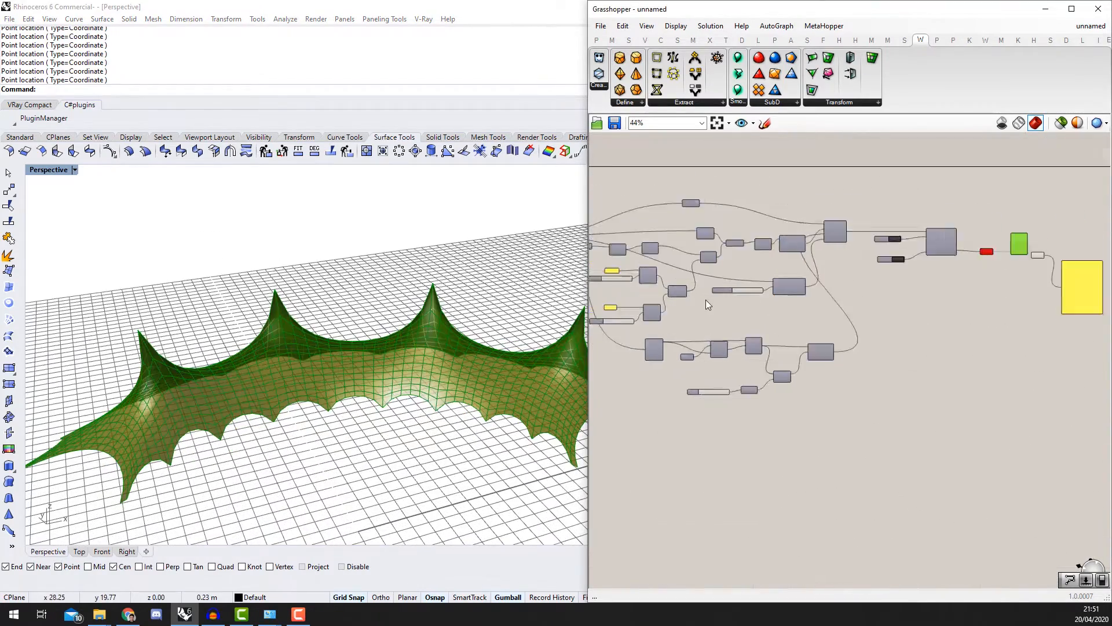
scroll(708, 305, down, 1)
scroll(408, 410, up, 2)
scroll(752, 302, up, 6)
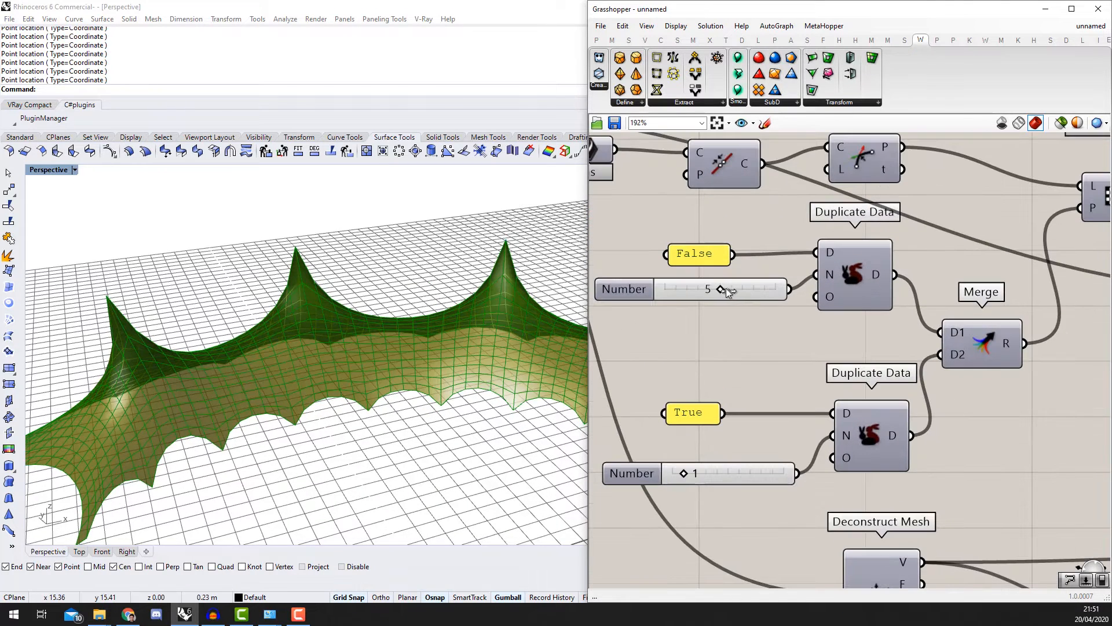
drag(724, 290, 762, 291)
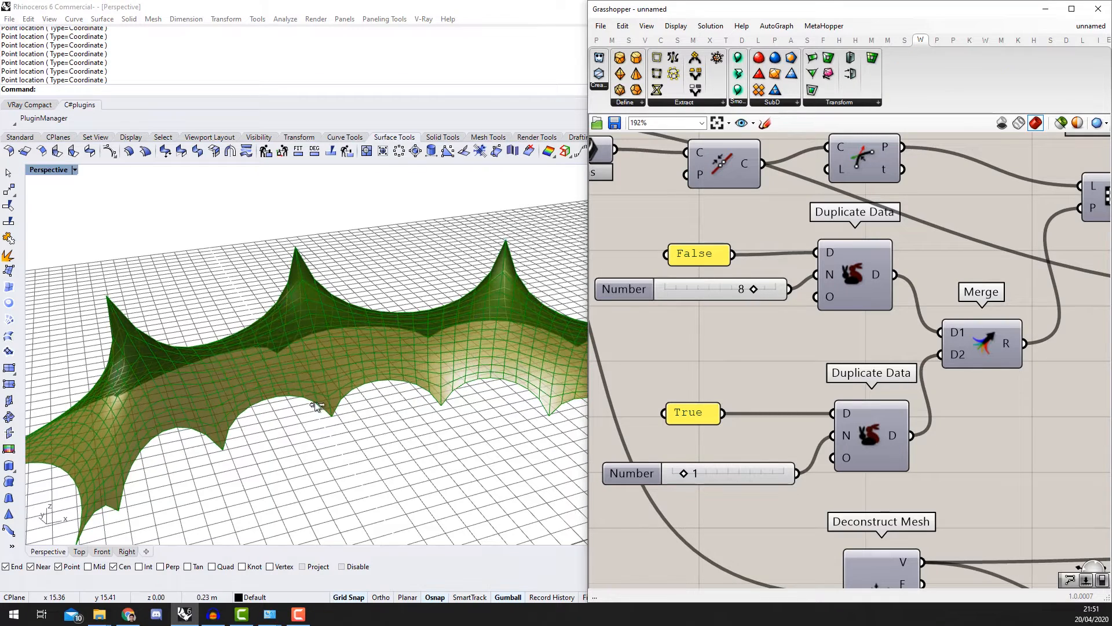
scroll(288, 408, down, 2)
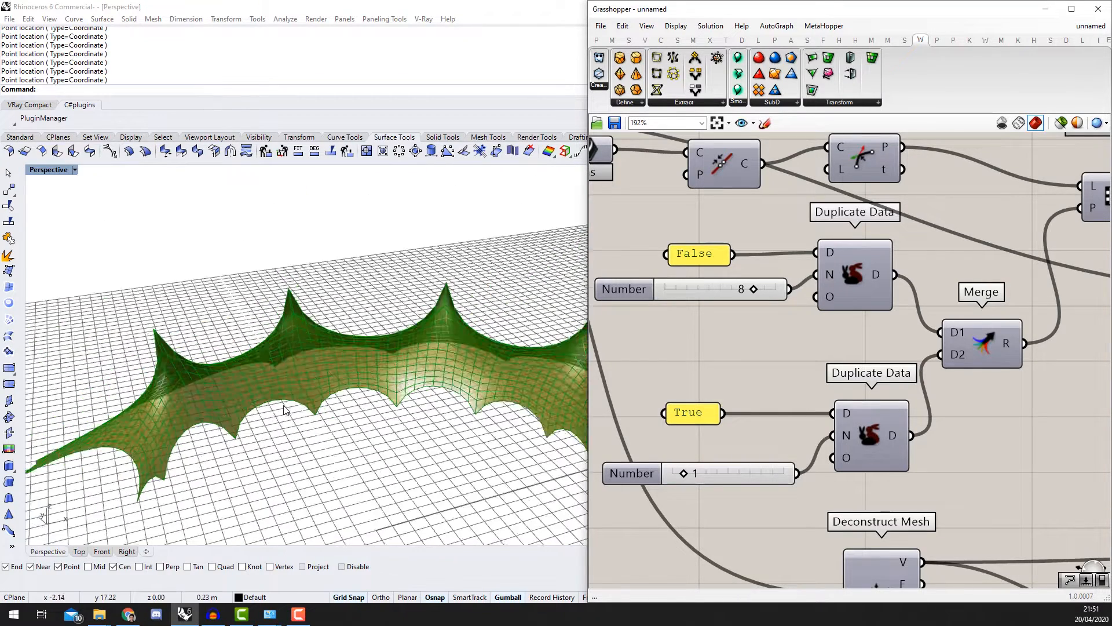
scroll(288, 408, down, 2)
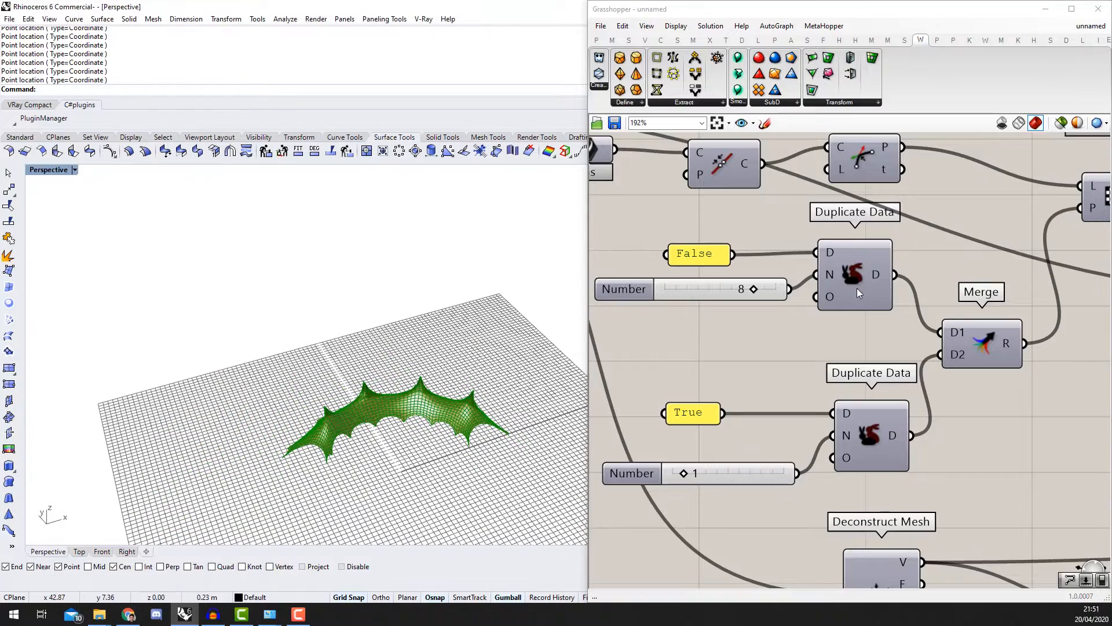
scroll(371, 426, up, 2)
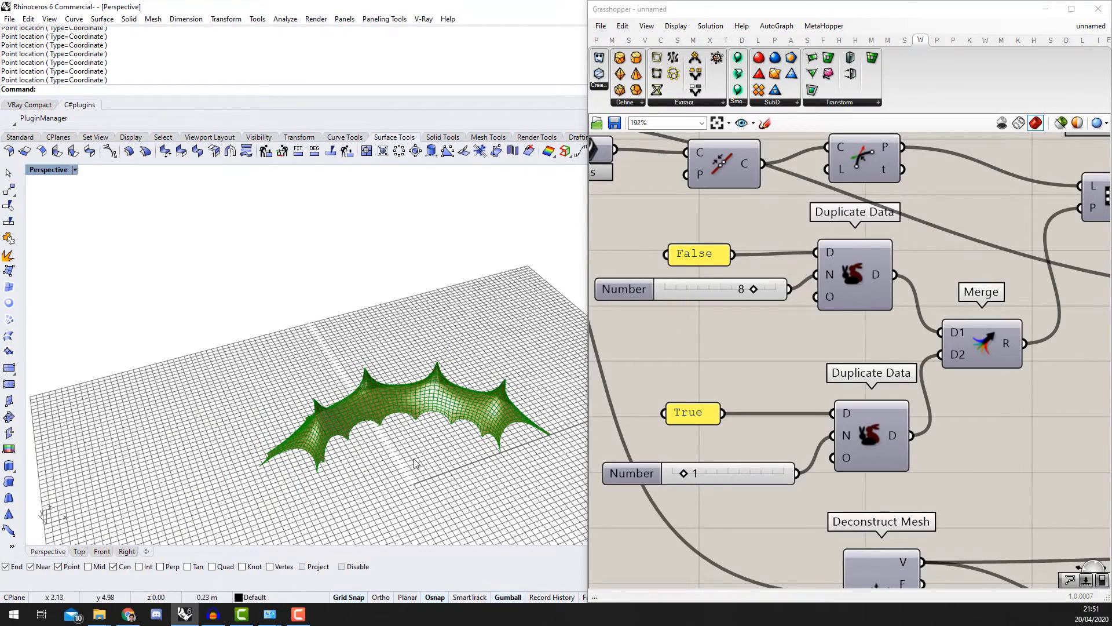
scroll(383, 441, up, 2)
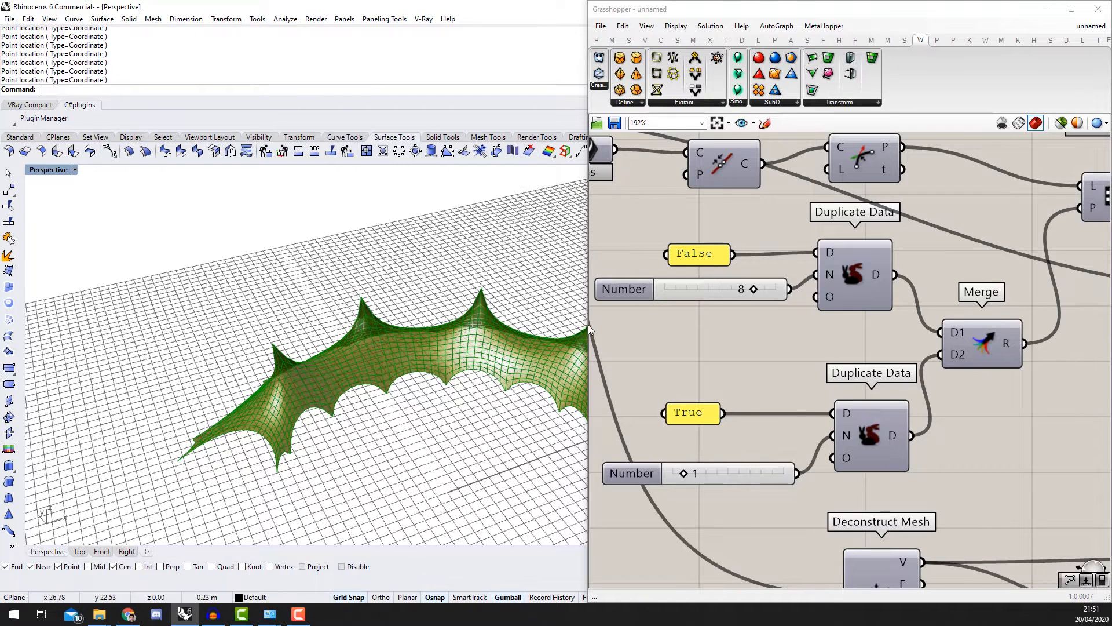
right_drag(404, 356, 284, 422)
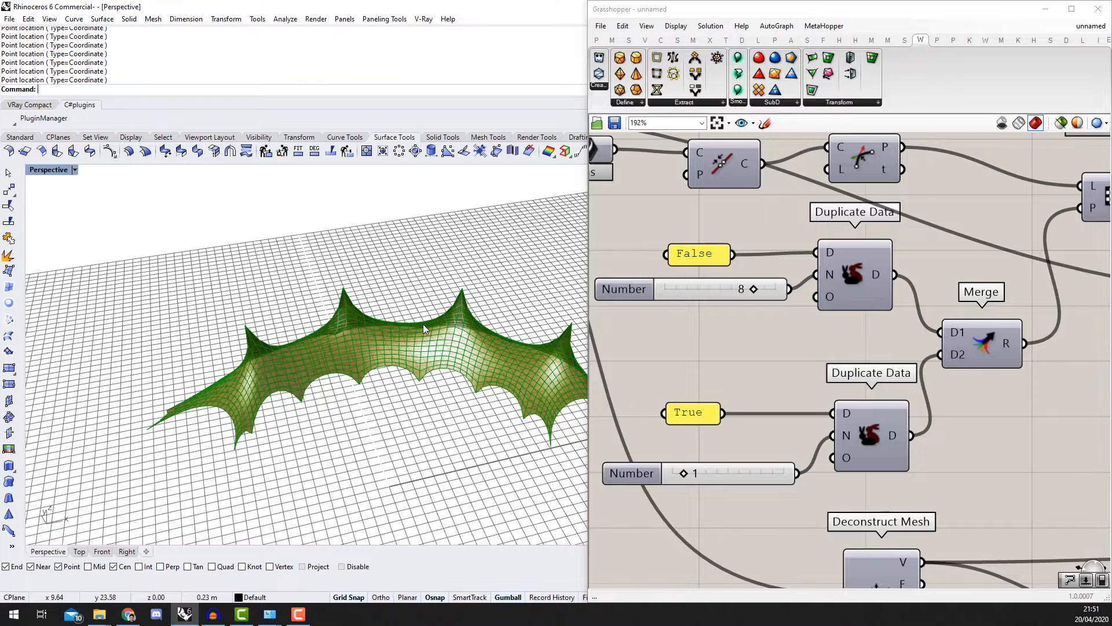
scroll(398, 365, up, 2)
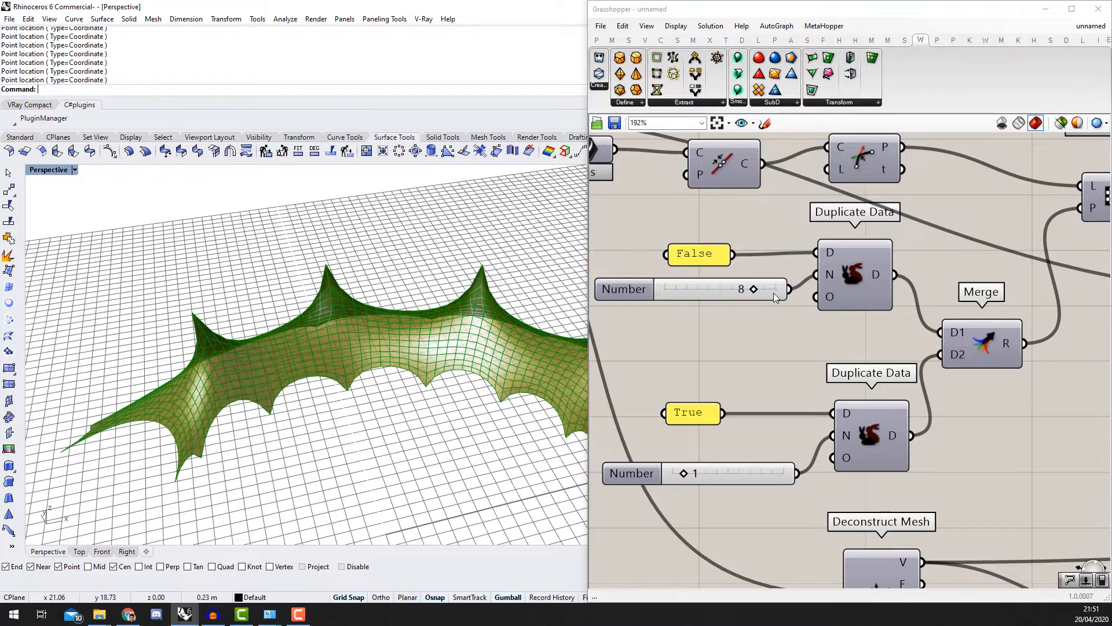
Step: Set the count of the False Duplicate Data to 10 and inspect the edge scallops again
scroll(758, 313, up, 3)
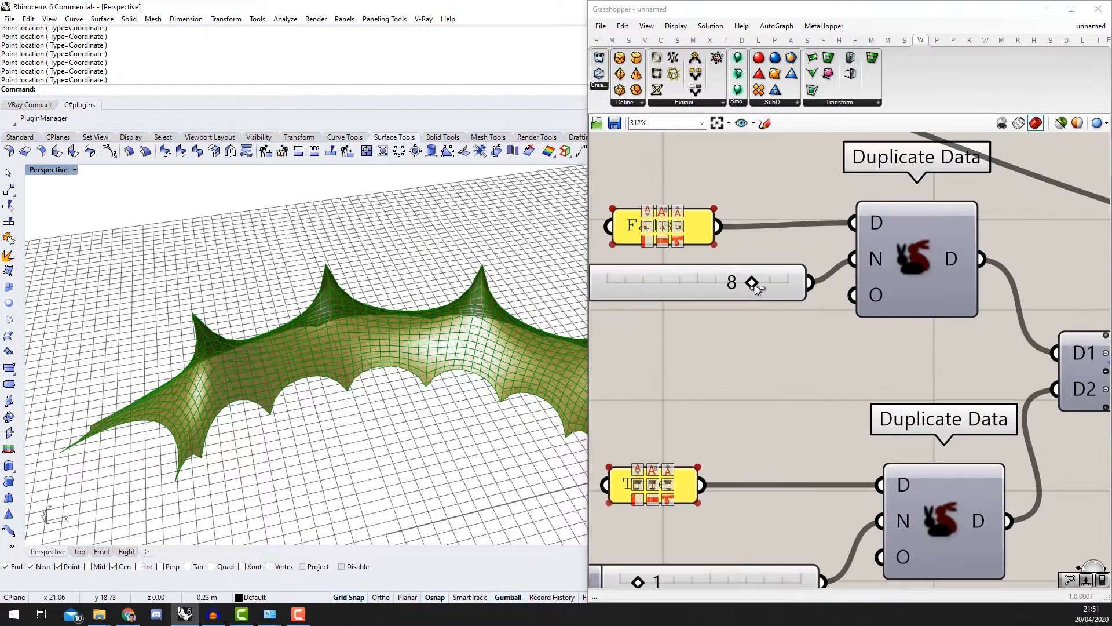
drag(756, 286, 770, 284)
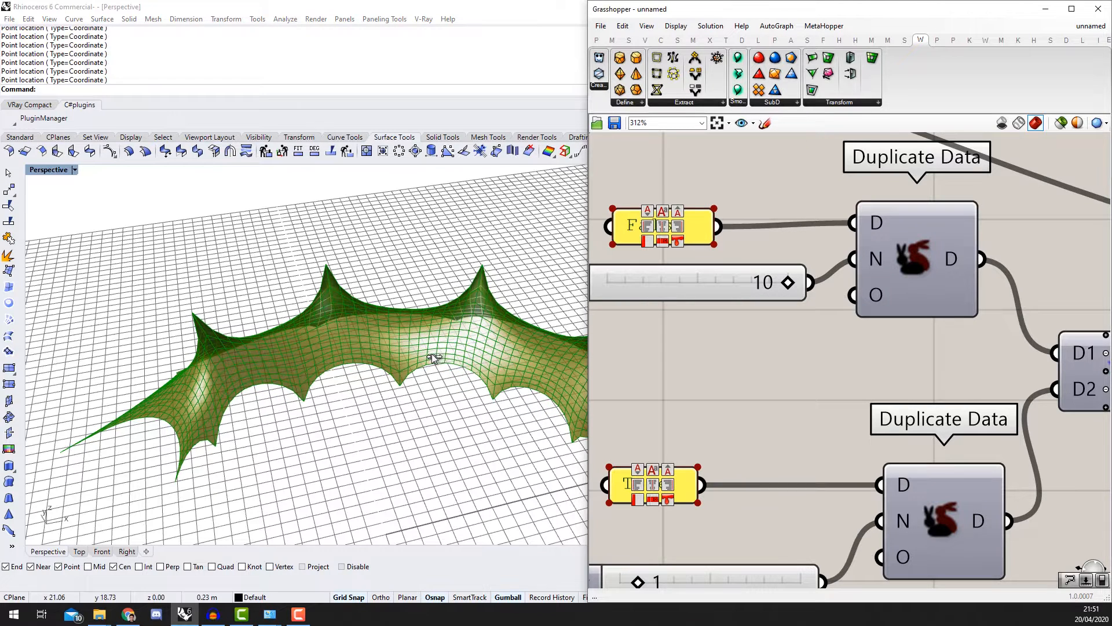
right_drag(435, 349, 414, 380)
scroll(594, 240, up, 1)
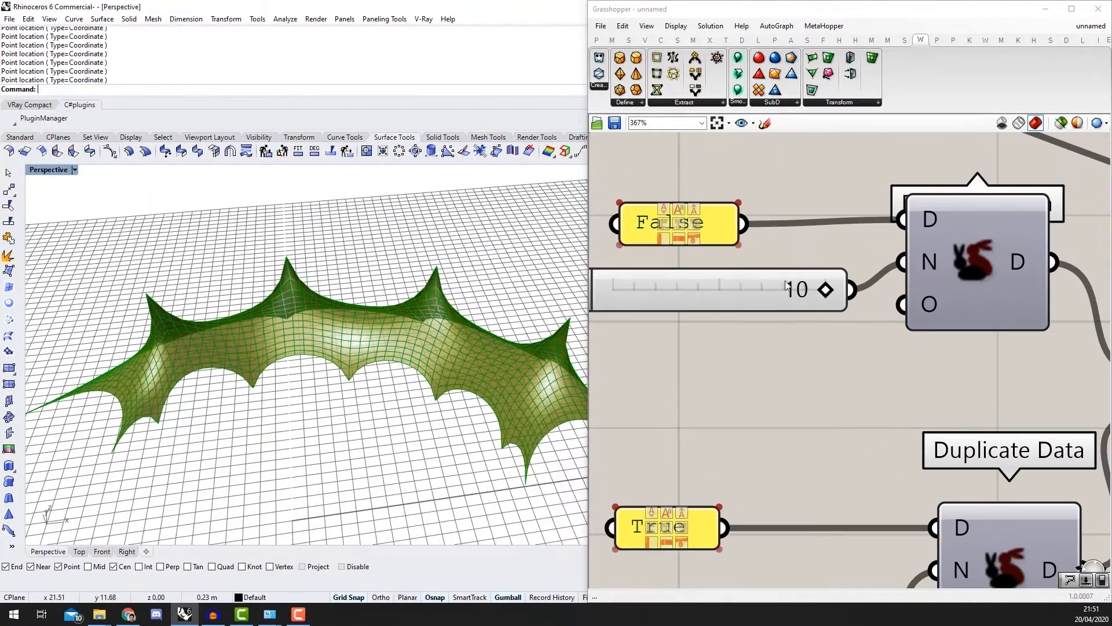
Step: Set the count of the False Duplicate Data to 7 for the edge anchor spacing
drag(826, 290, 762, 289)
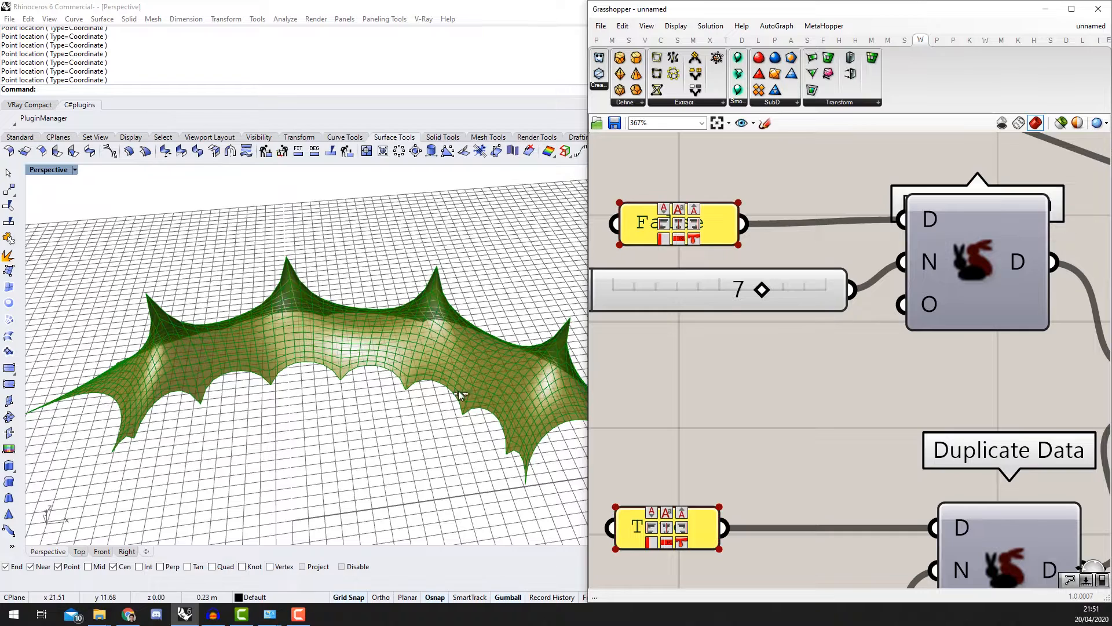
scroll(435, 396, down, 3)
scroll(856, 349, down, 6)
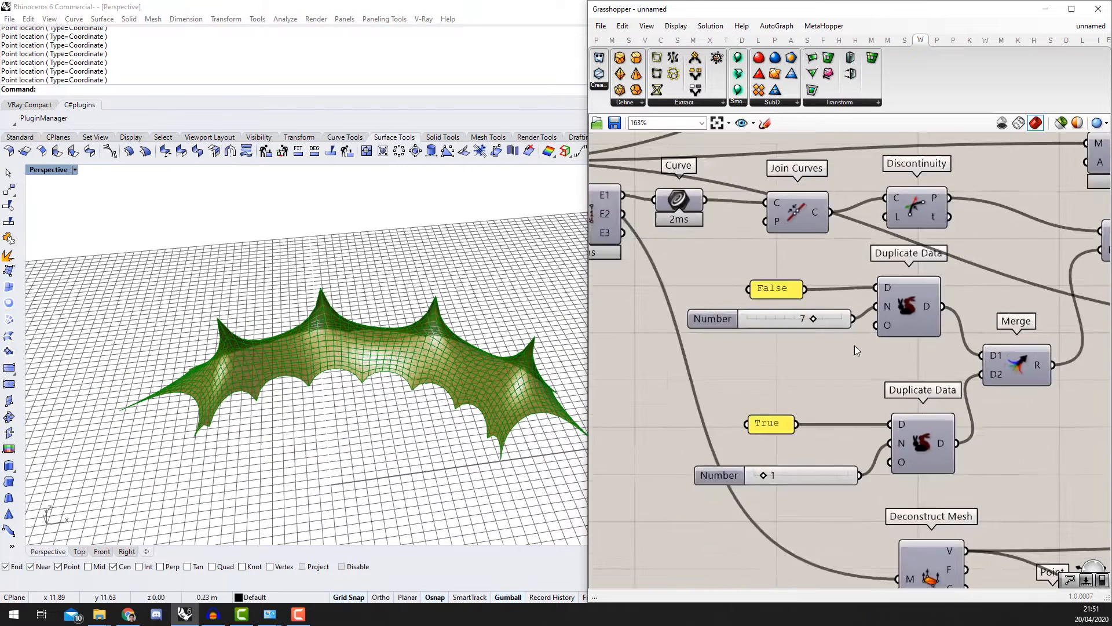
Step: Examine the Point parameter feeding Closest Point and the raised peaks it controls in the Perspective view
right_drag(939, 372, 844, 248)
scroll(910, 384, down, 2)
right_drag(910, 385, 854, 364)
click(876, 399)
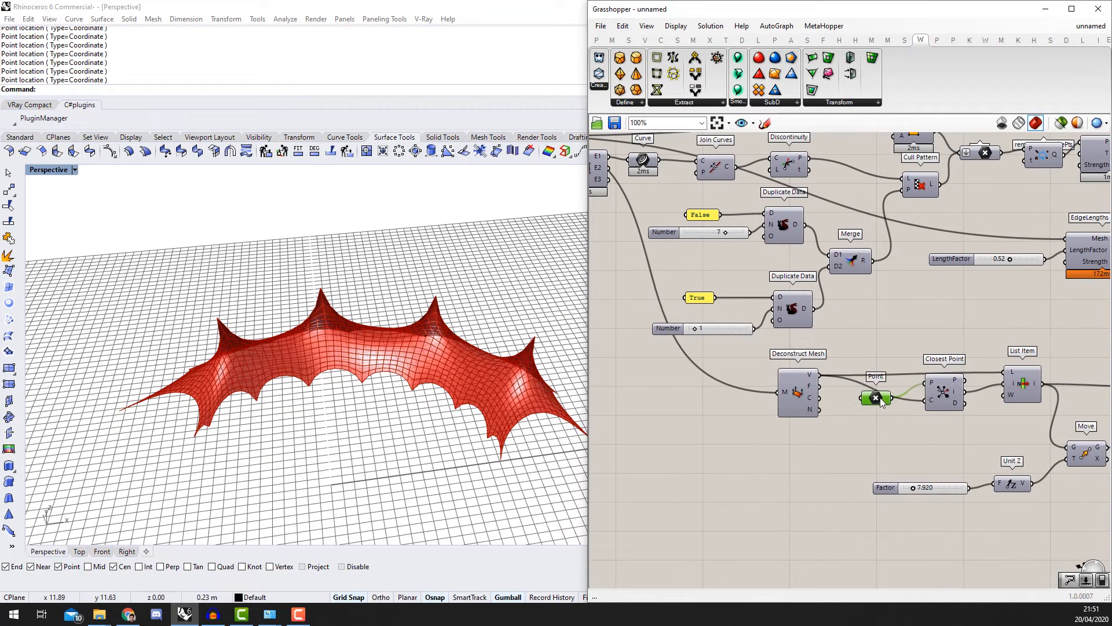
scroll(881, 394, up, 3)
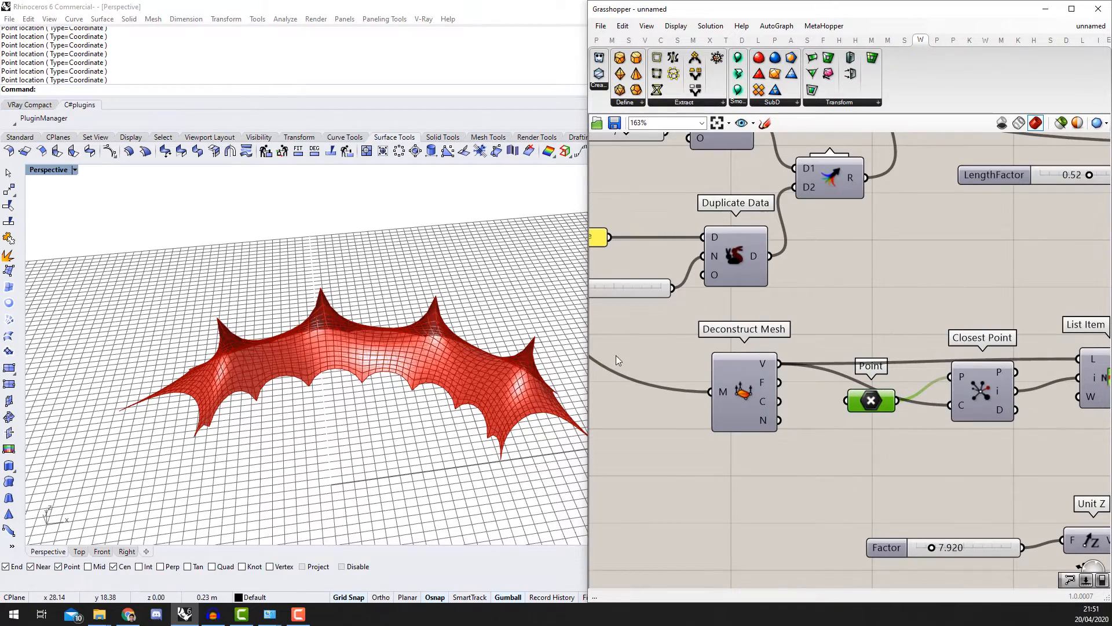
right_drag(508, 343, 407, 368)
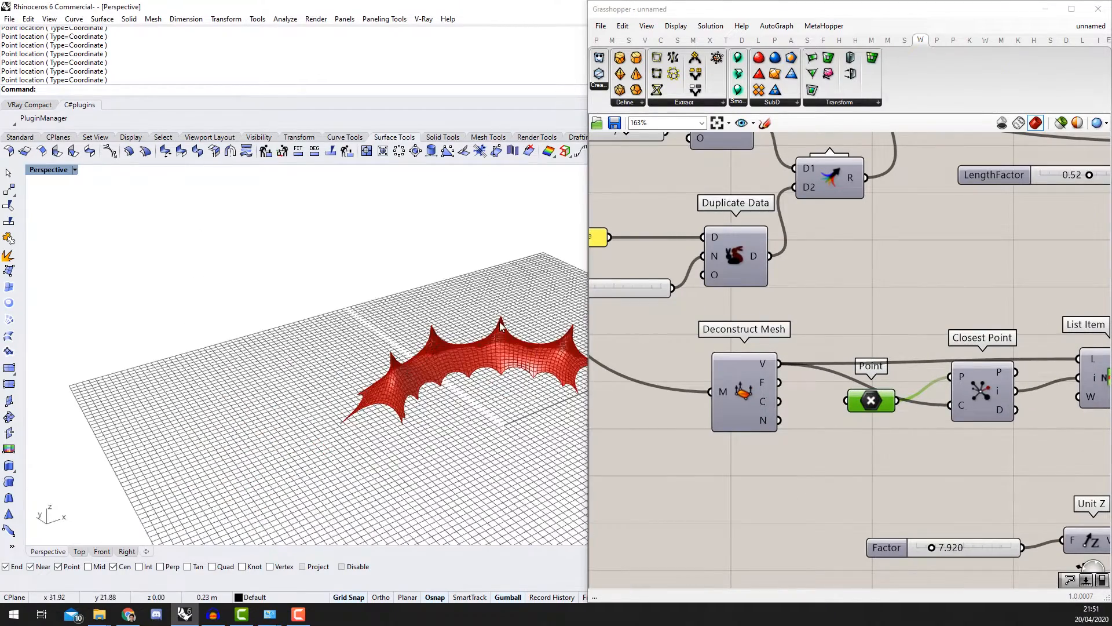
scroll(871, 334, down, 8)
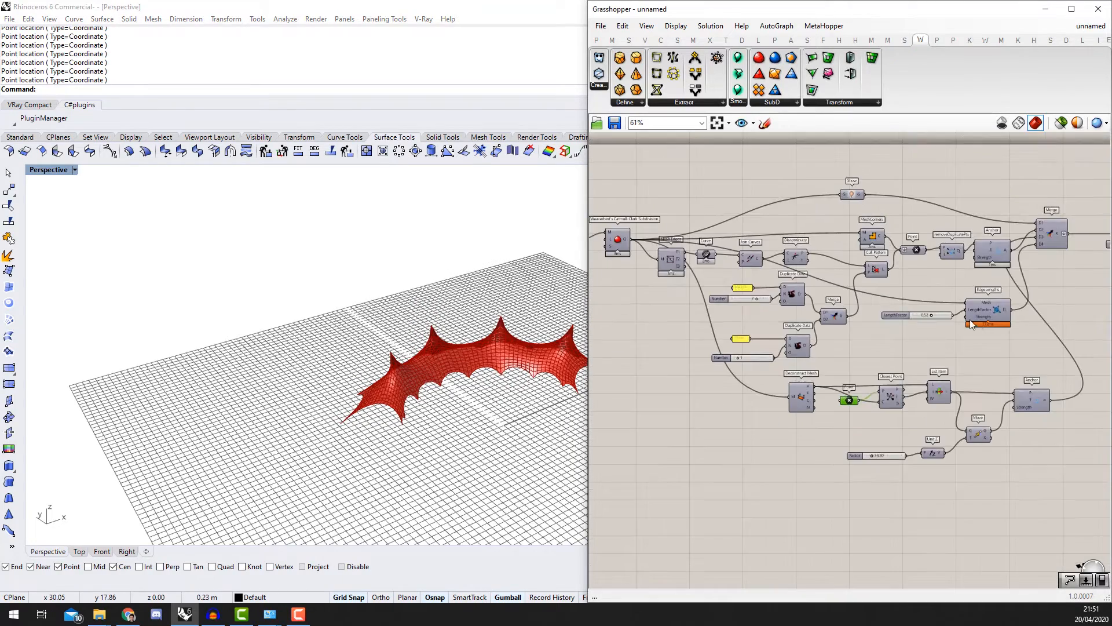
scroll(1009, 343, up, 3)
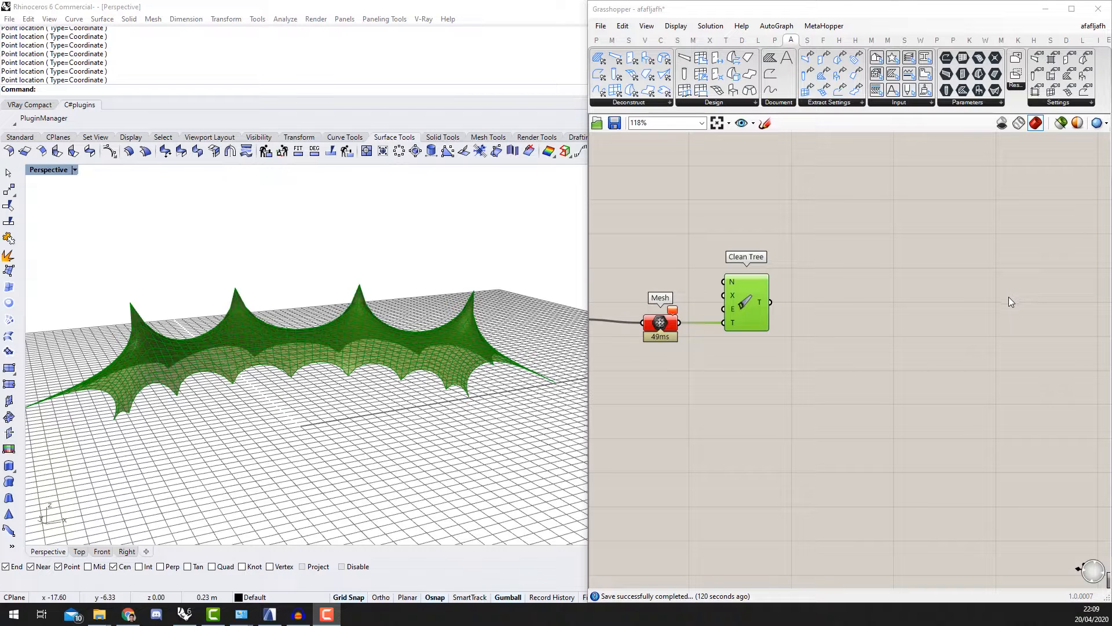
scroll(1009, 297, down, 2)
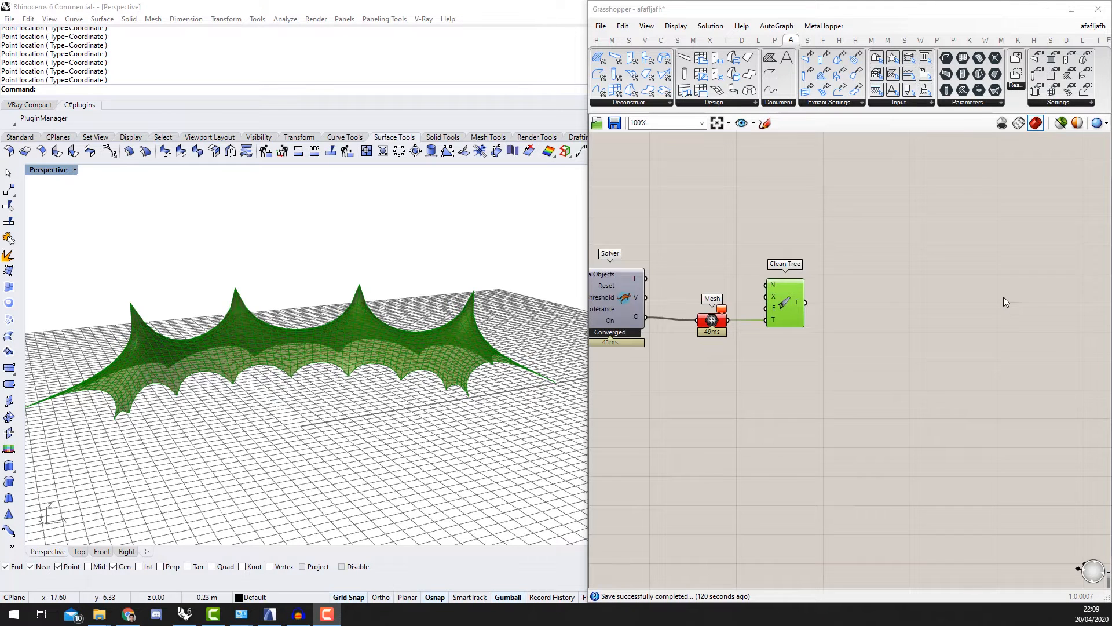
scroll(931, 309, up, 1)
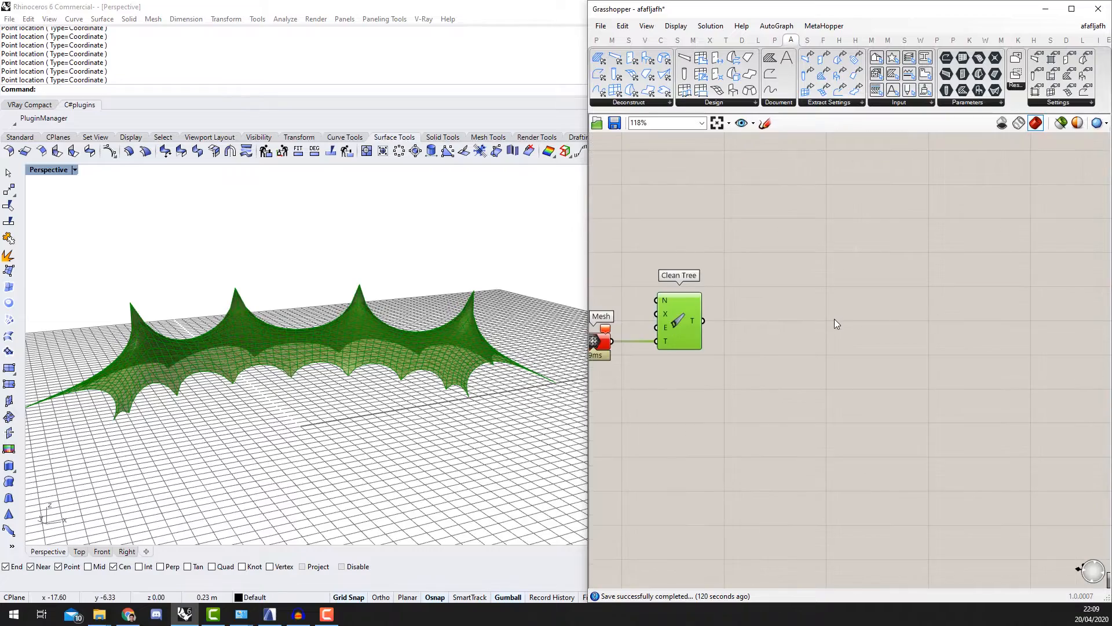
right_drag(301, 308, 363, 358)
right_drag(867, 254, 898, 256)
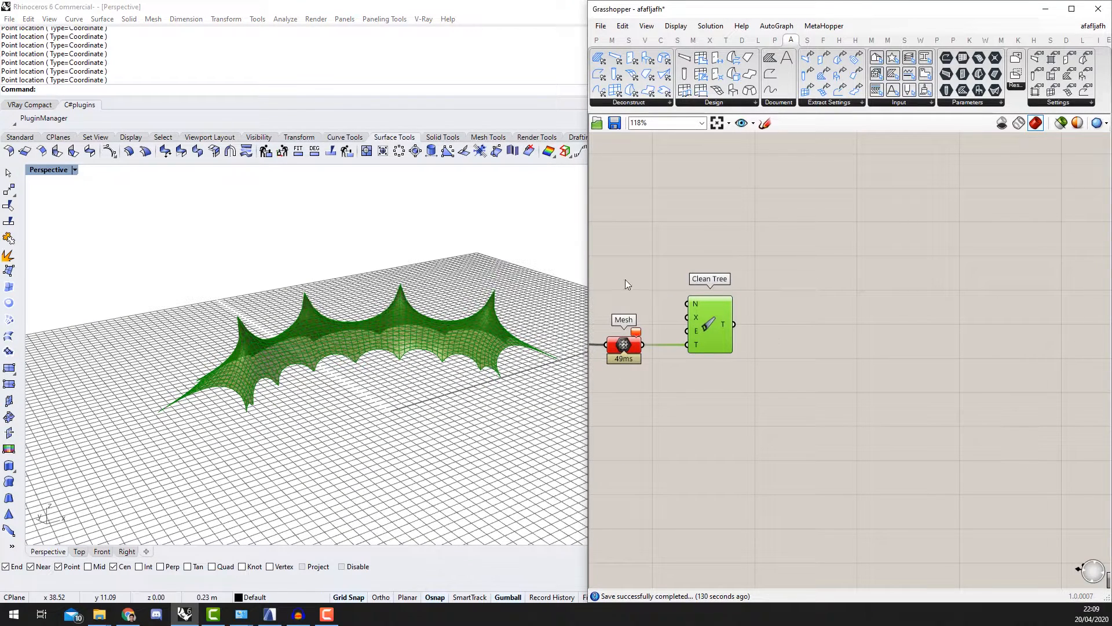
Step: Switch to ARCHICAD and start its live Grasshopper connection
click(270, 614)
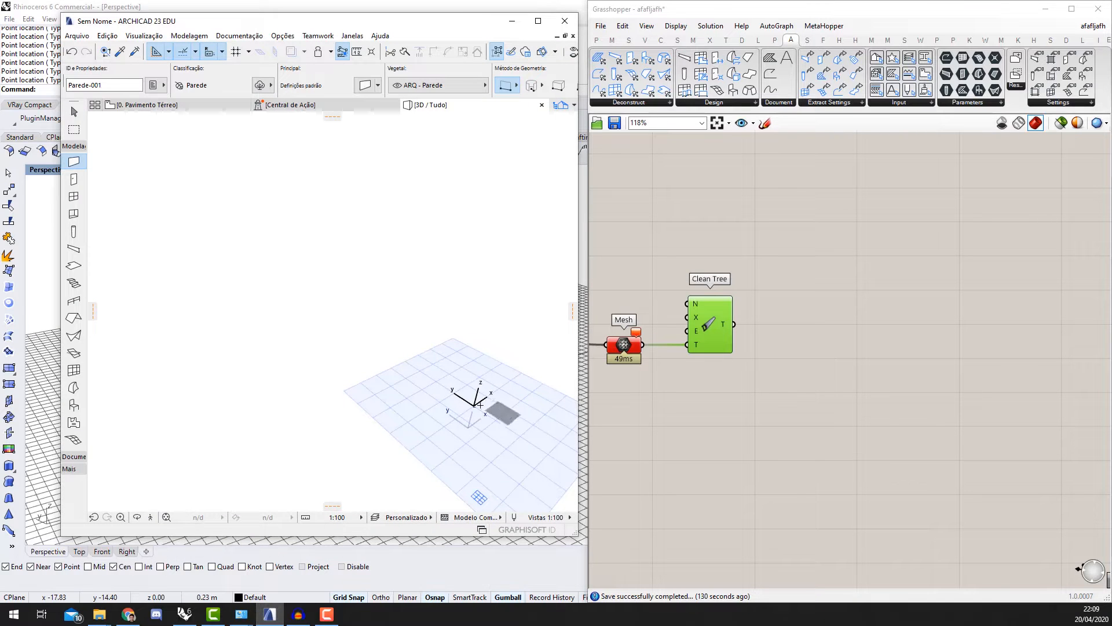
click(79, 38)
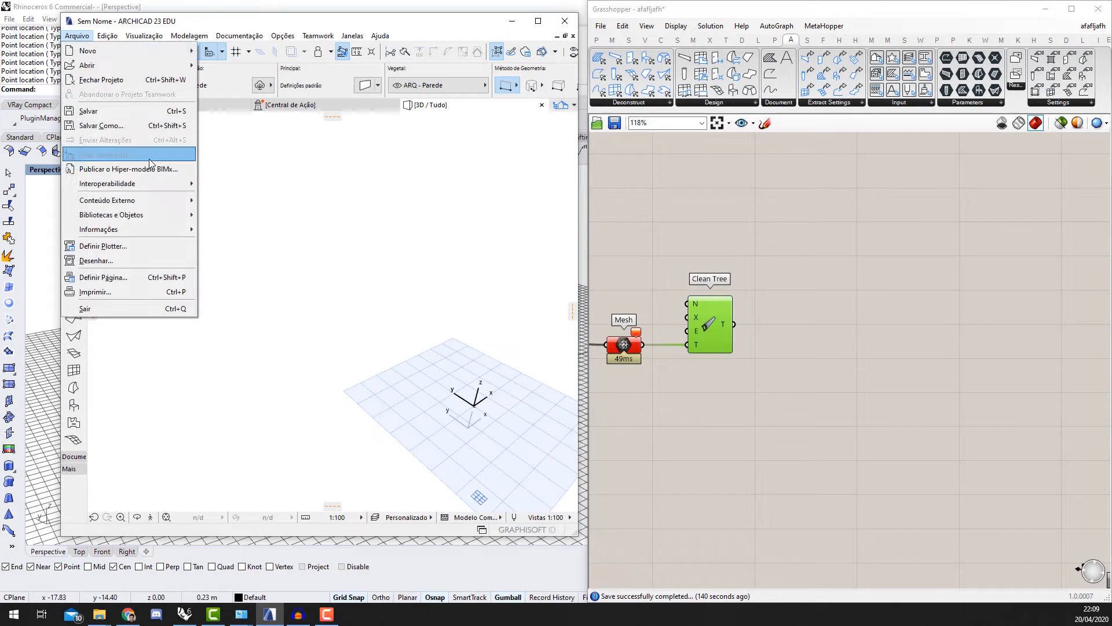
mouse_move(140, 181)
click(243, 246)
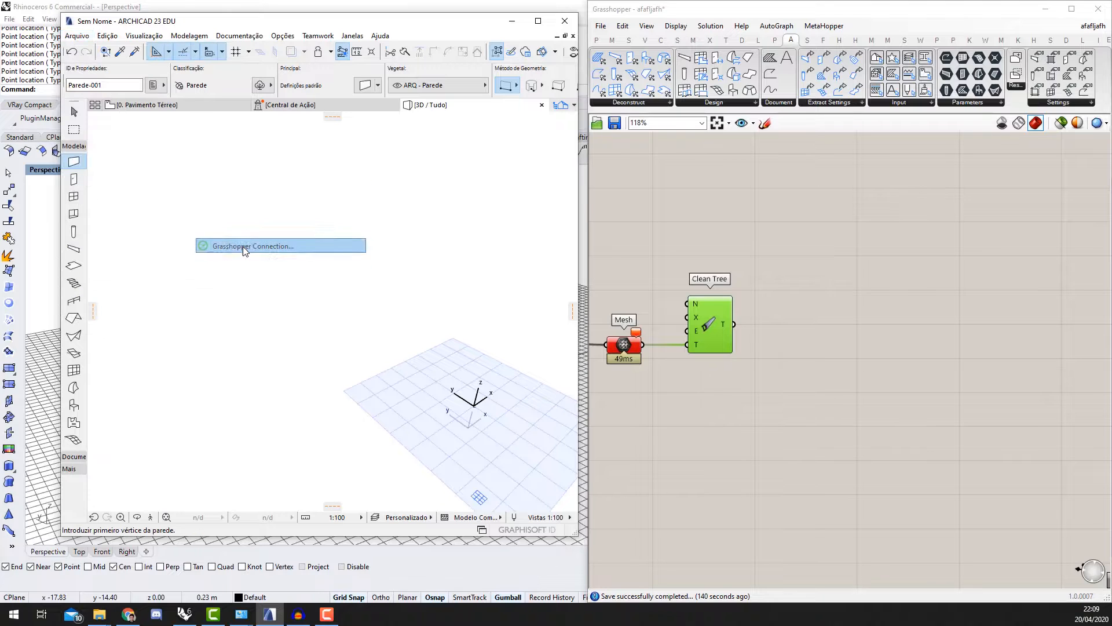
click(170, 197)
Step: Return to the Grasshopper definition and move the Clean Tree component farther from the Mesh parameter
scroll(710, 287, down, 2)
scroll(781, 315, up, 3)
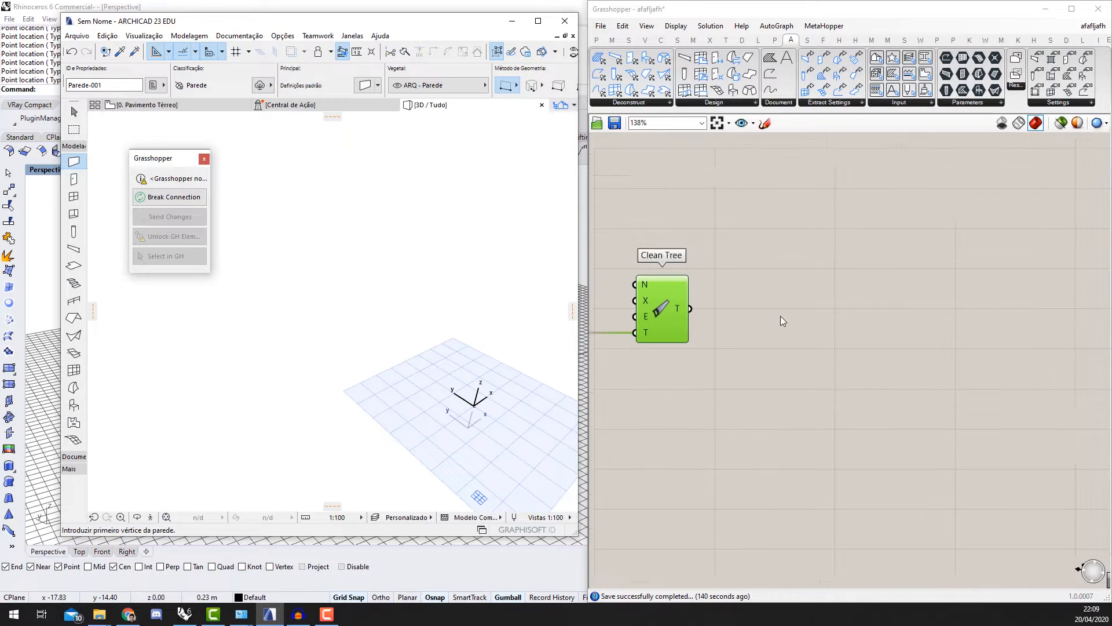
right_drag(765, 317, 840, 322)
click(847, 322)
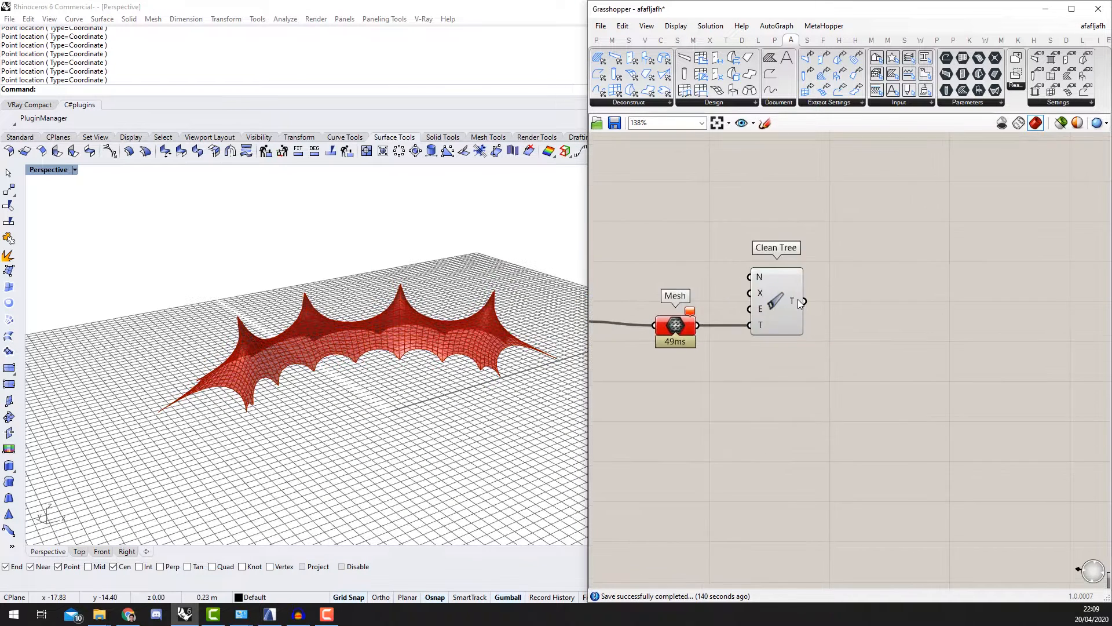
scroll(825, 295, up, 2)
scroll(824, 290, down, 2)
click(601, 27)
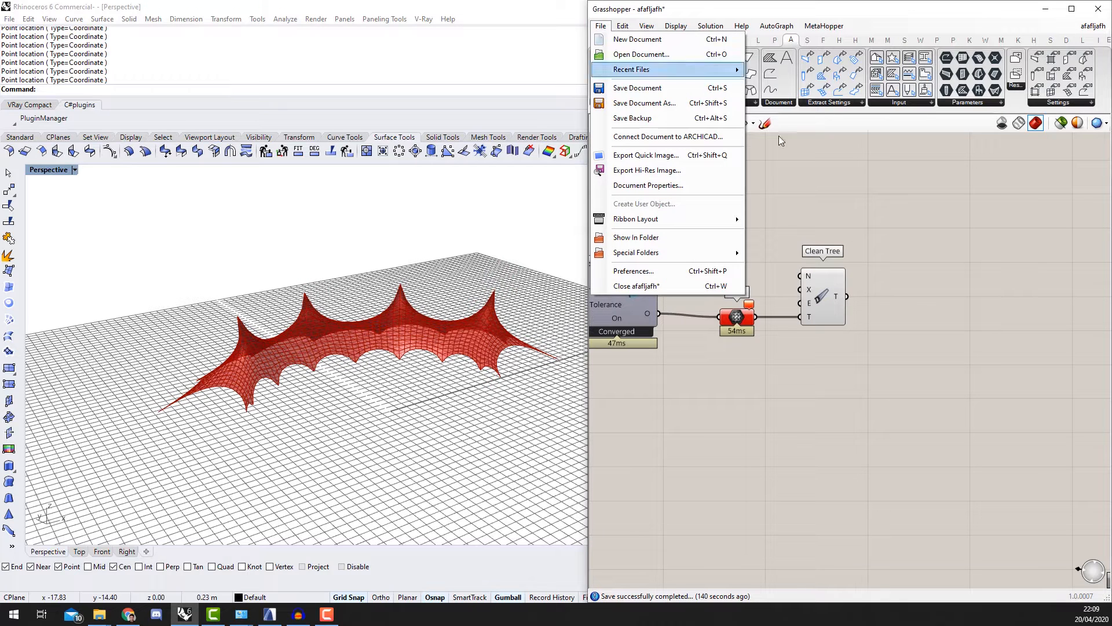
click(855, 244)
click(838, 284)
drag(834, 287, 861, 283)
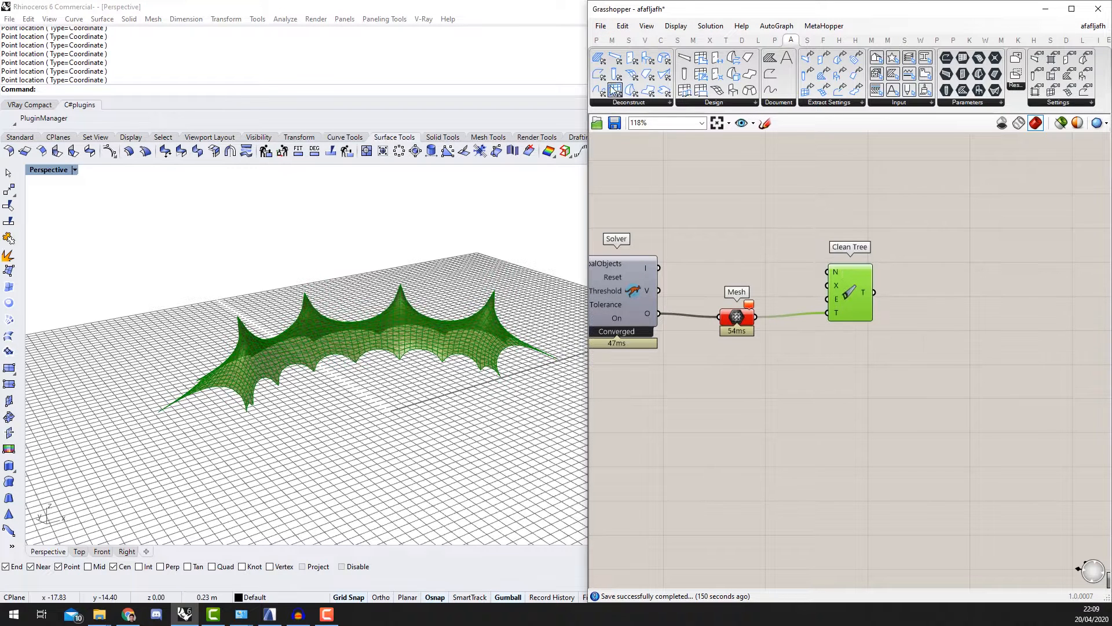
Step: Check the afafljafh document in the Connect Document to ARCHICAD dialog, then close the dialog
click(601, 27)
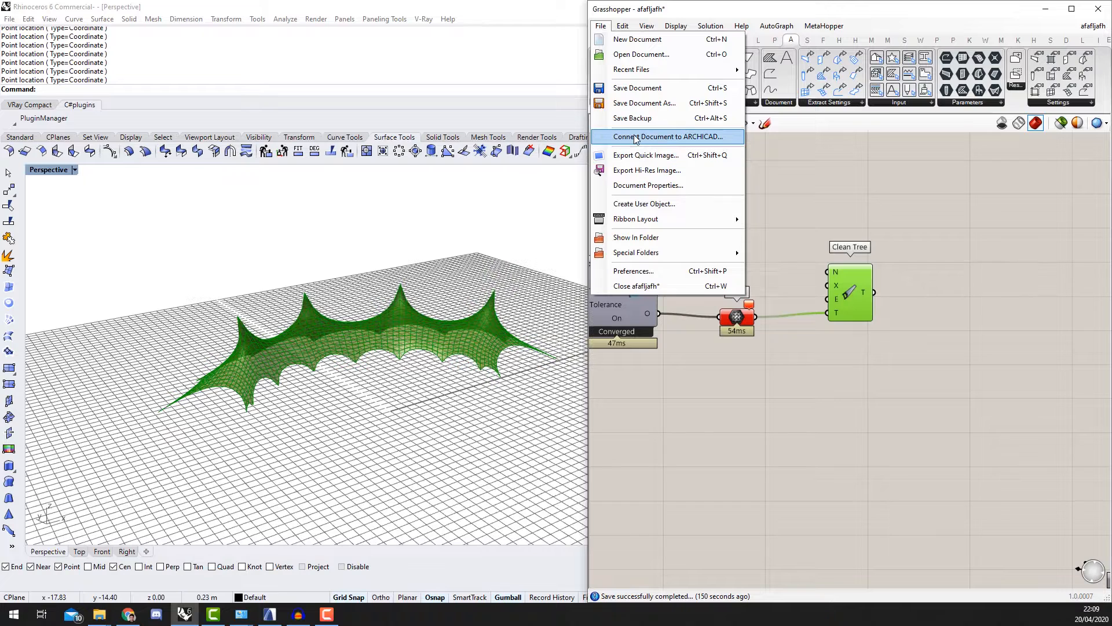
click(653, 137)
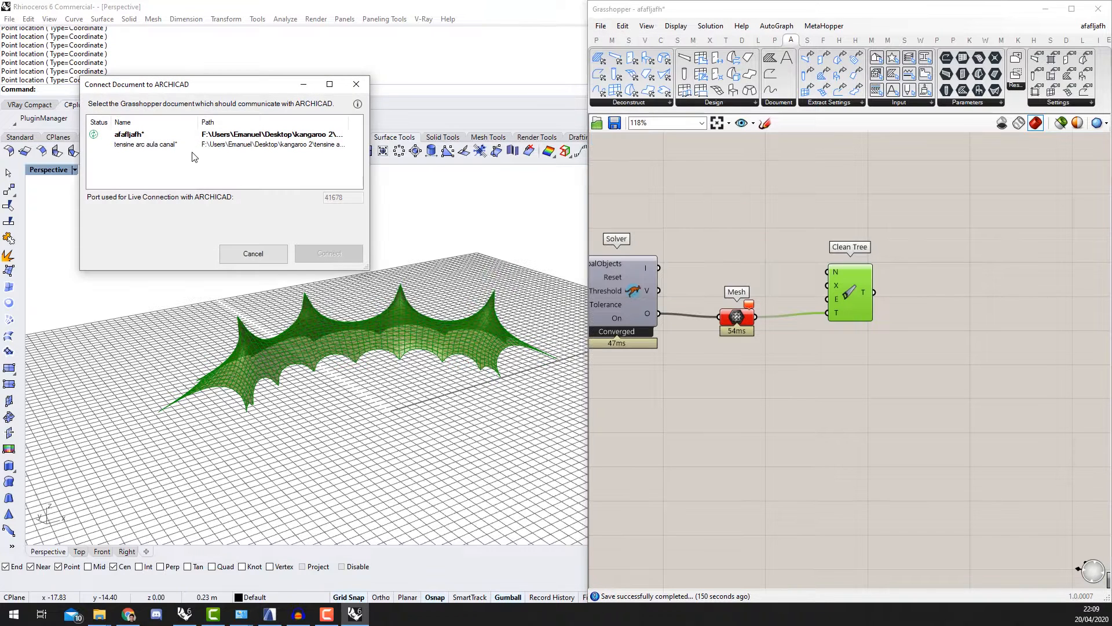
click(169, 135)
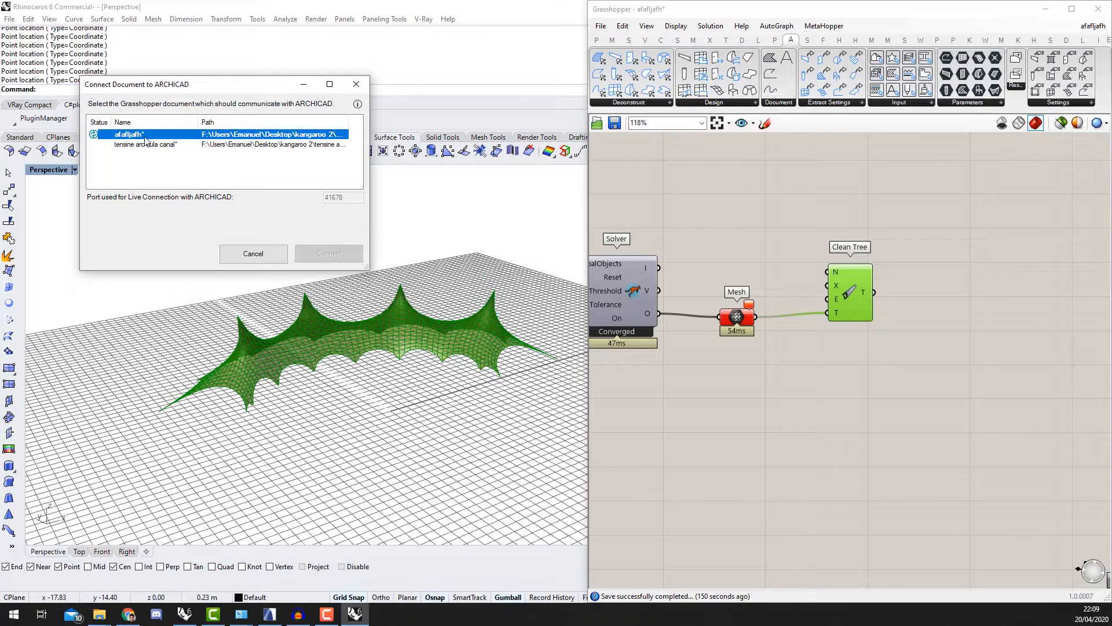
click(357, 85)
Step: Place an ARCHICAD Morph Solid design component on the canvas beyond the Clean Tree component
right_drag(938, 280, 845, 317)
scroll(857, 214, up, 1)
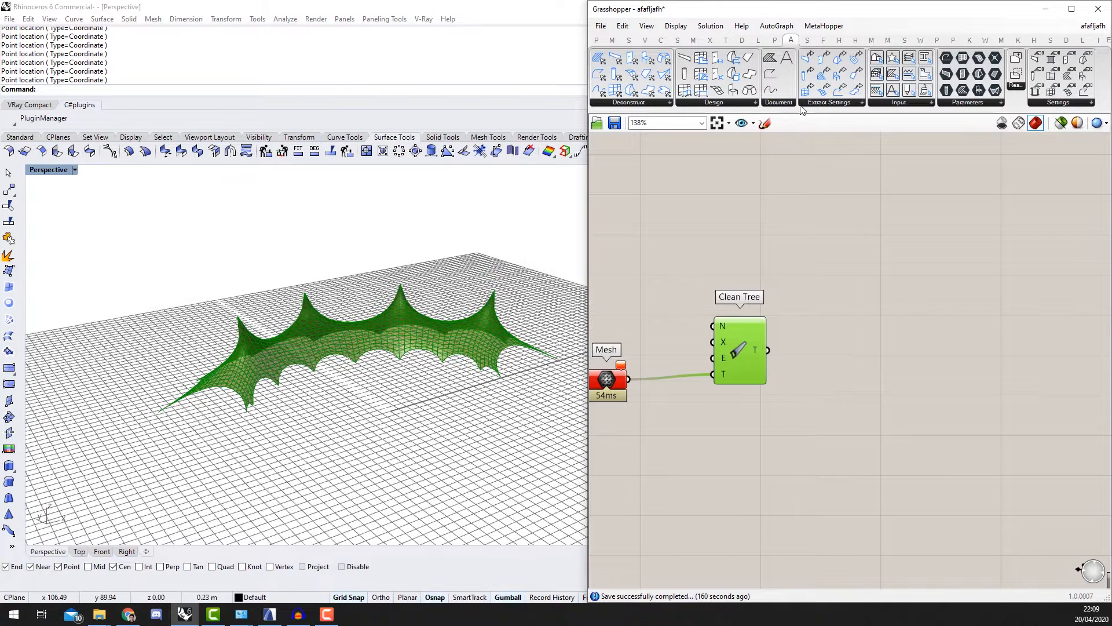
click(748, 103)
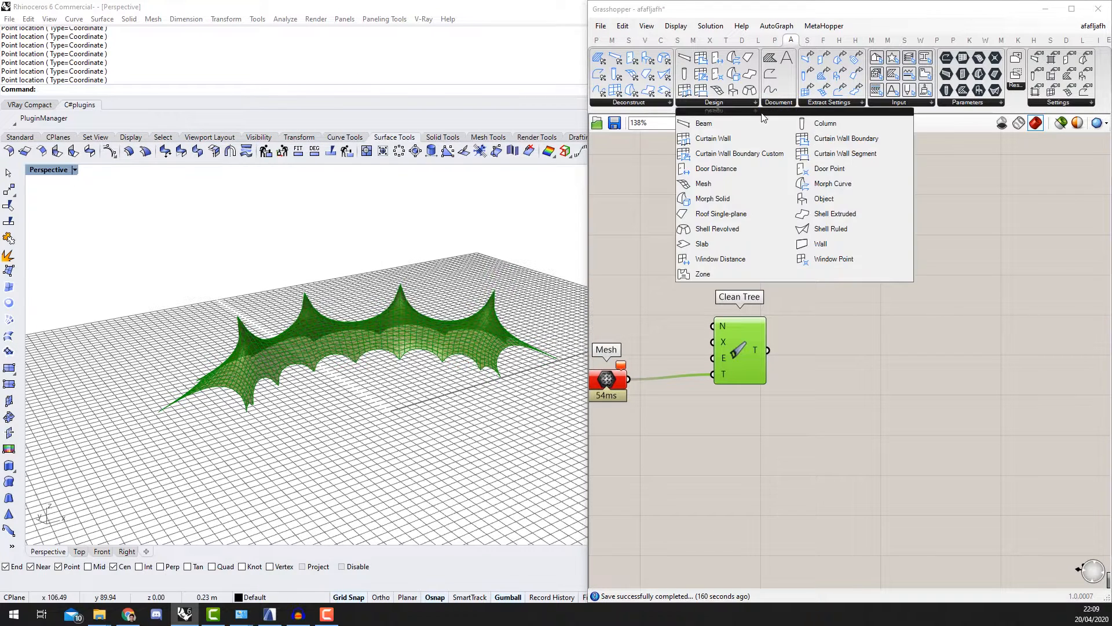
click(727, 201)
click(979, 298)
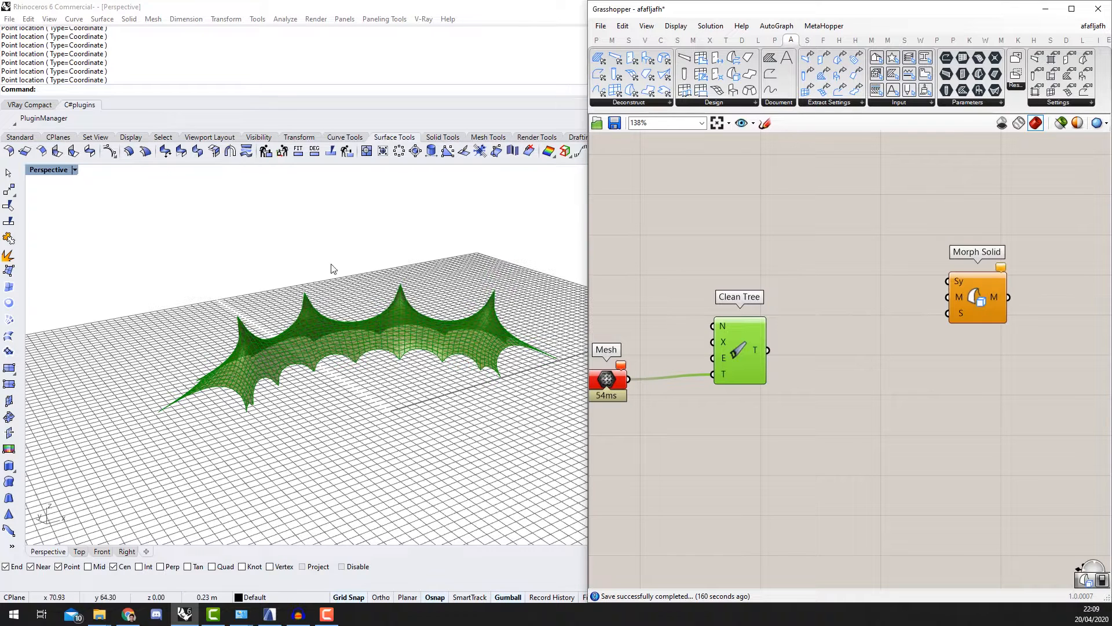
Step: Connect the Clean Tree output T to the mesh input M of Morph Solid
click(809, 394)
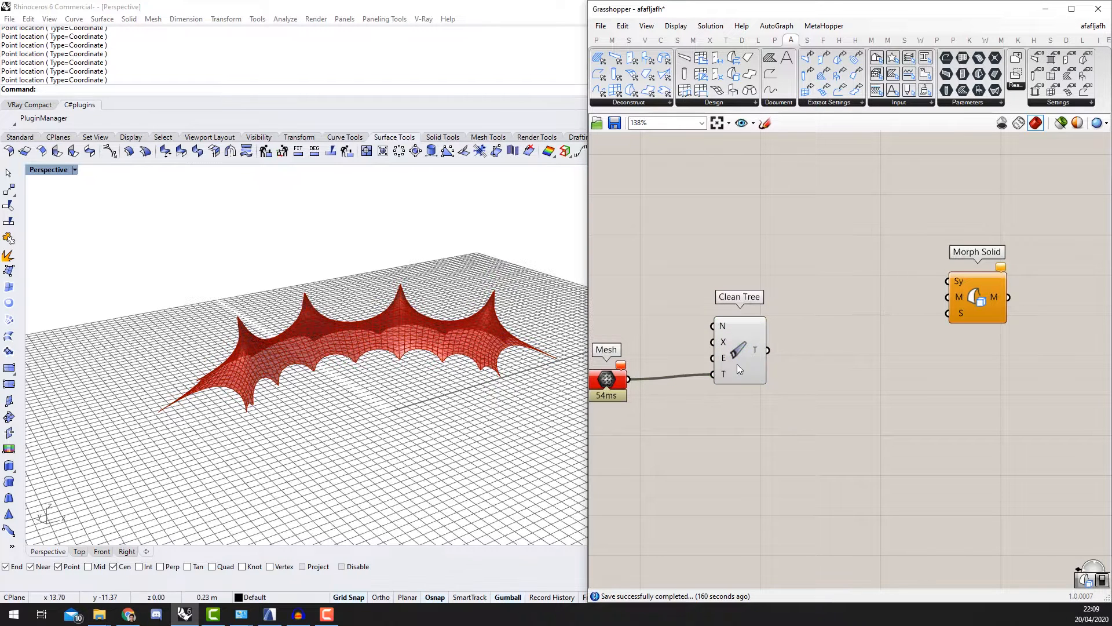
scroll(826, 330, up, 2)
scroll(689, 334, down, 1)
click(666, 335)
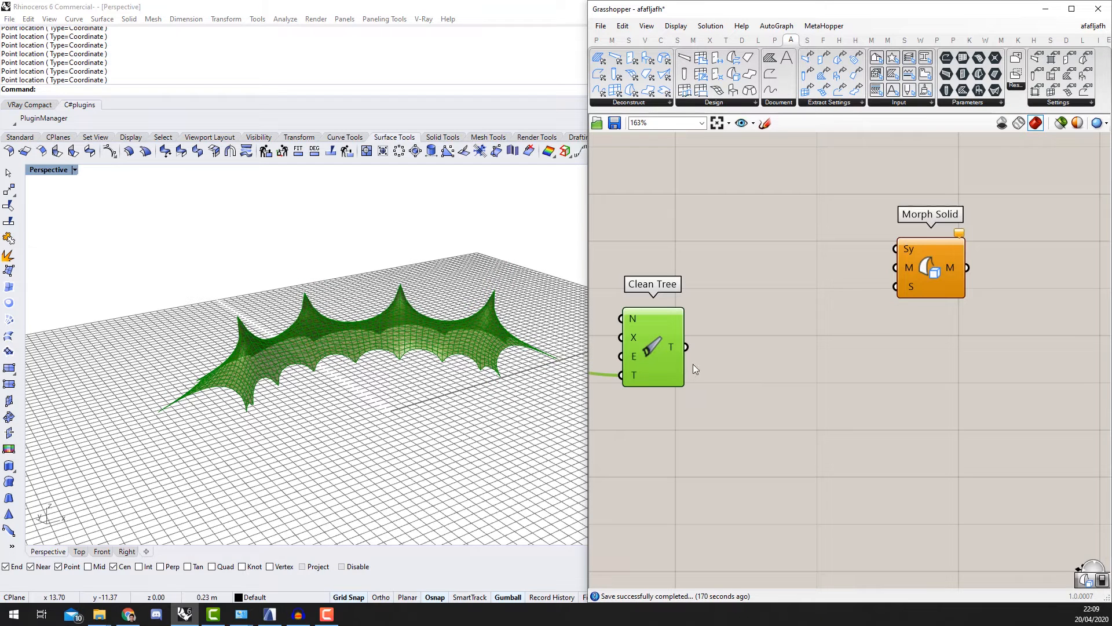
click(719, 380)
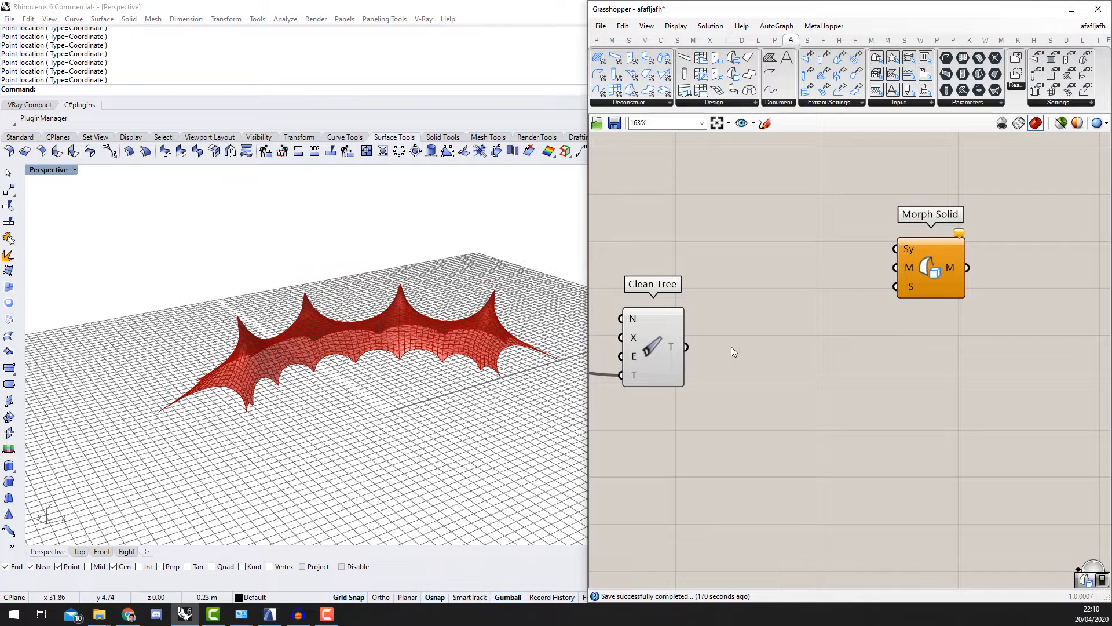
drag(687, 347, 896, 268)
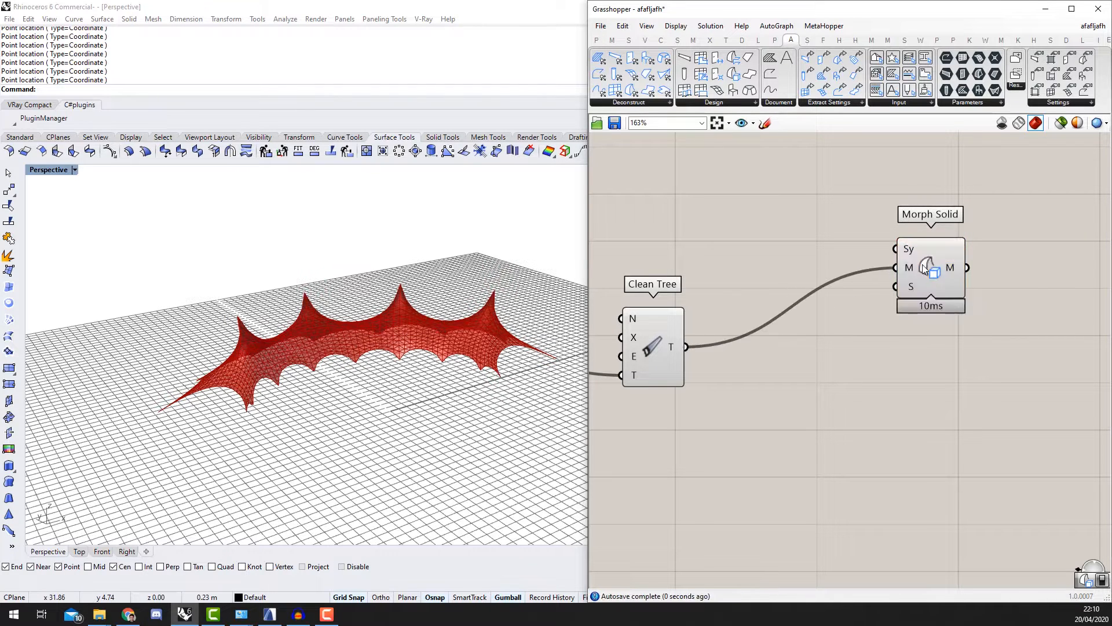
Step: Add a Boolean Toggle set to True and connect it to the Sy input of Morph Solid
double_click(747, 255)
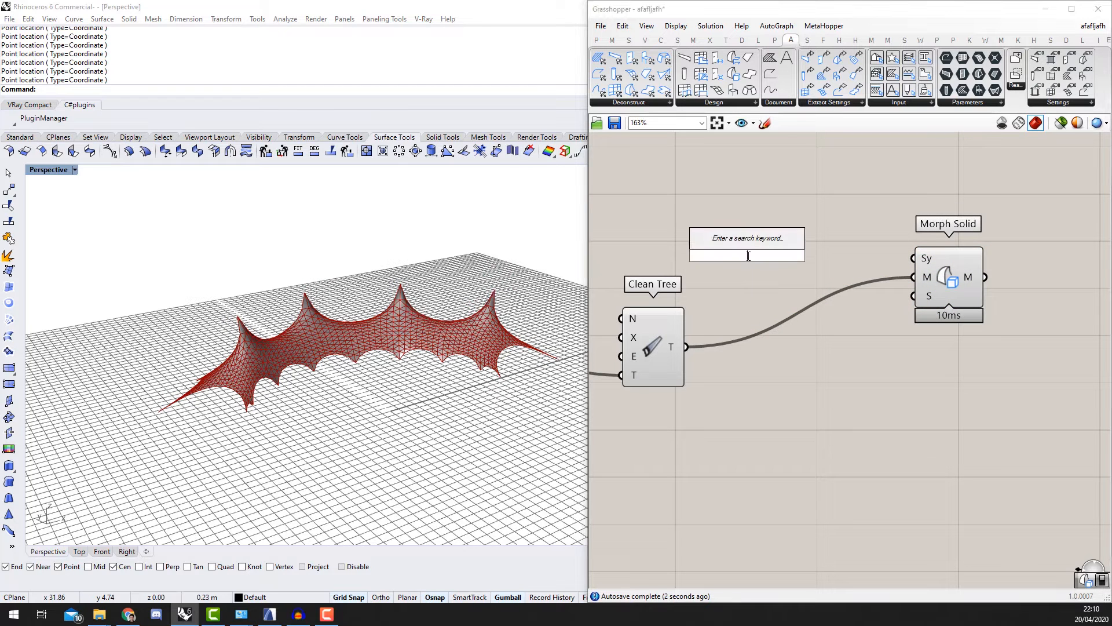
text(toggle)
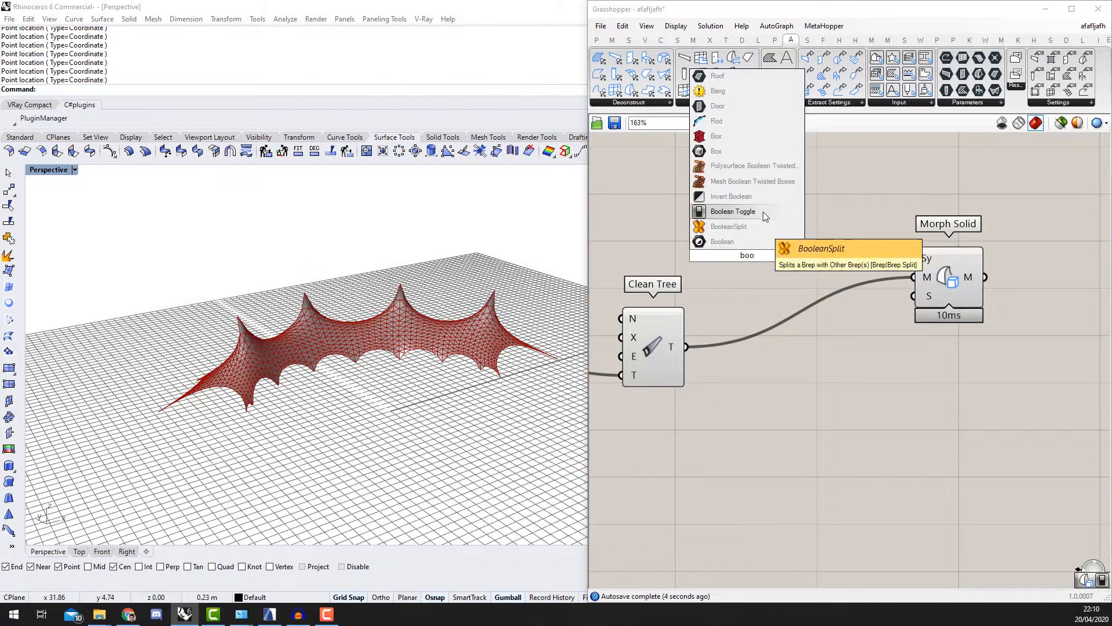
click(763, 211)
drag(800, 256, 915, 259)
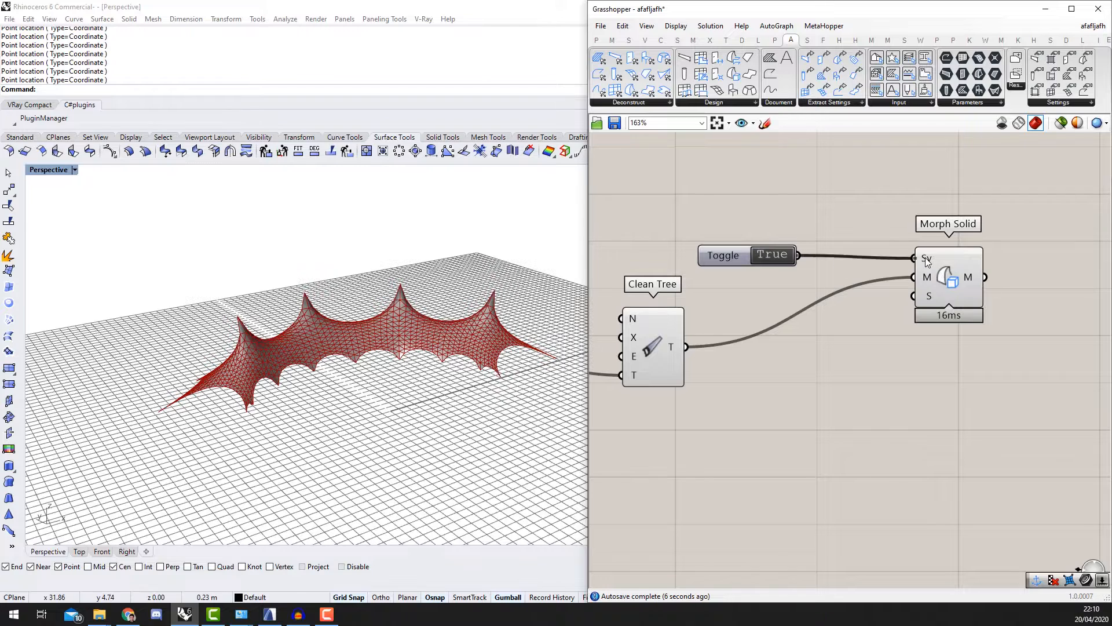
Step: Add a Morph Settings component below the wires and connect its S output to the S input of Morph Solid
scroll(776, 179, down, 2)
click(898, 258)
scroll(895, 258, up, 2)
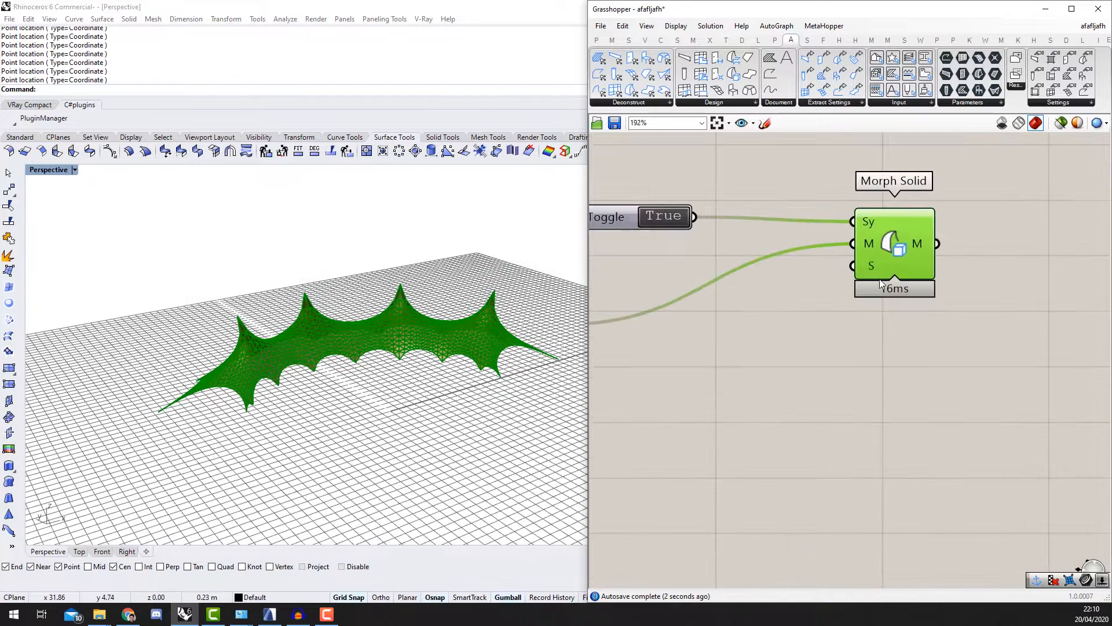
double_click(833, 367)
text(mor)
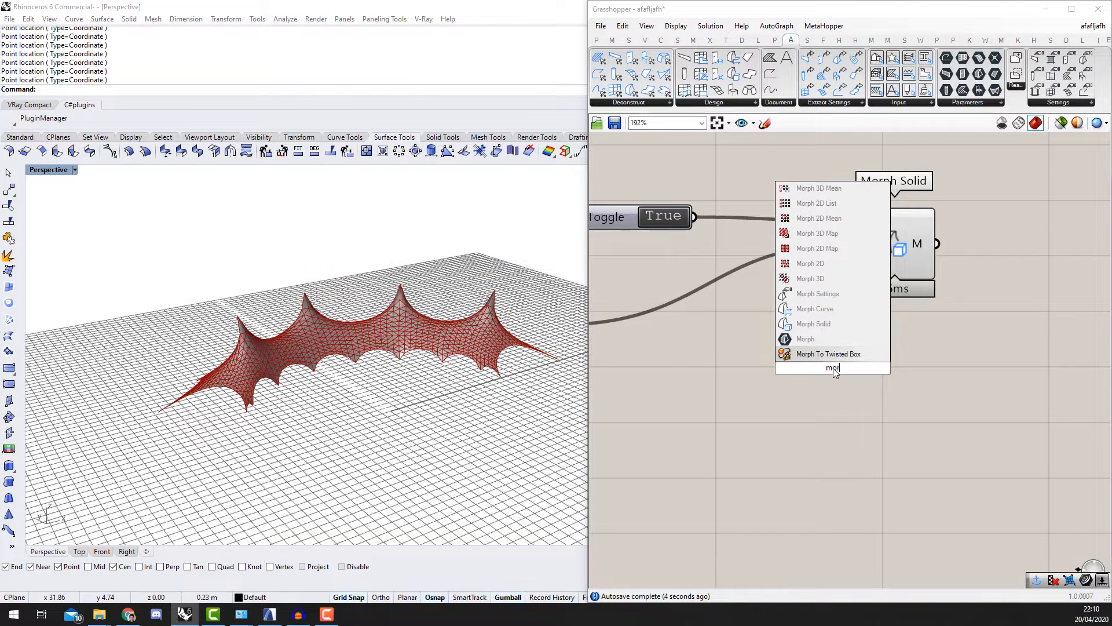
text(ph set)
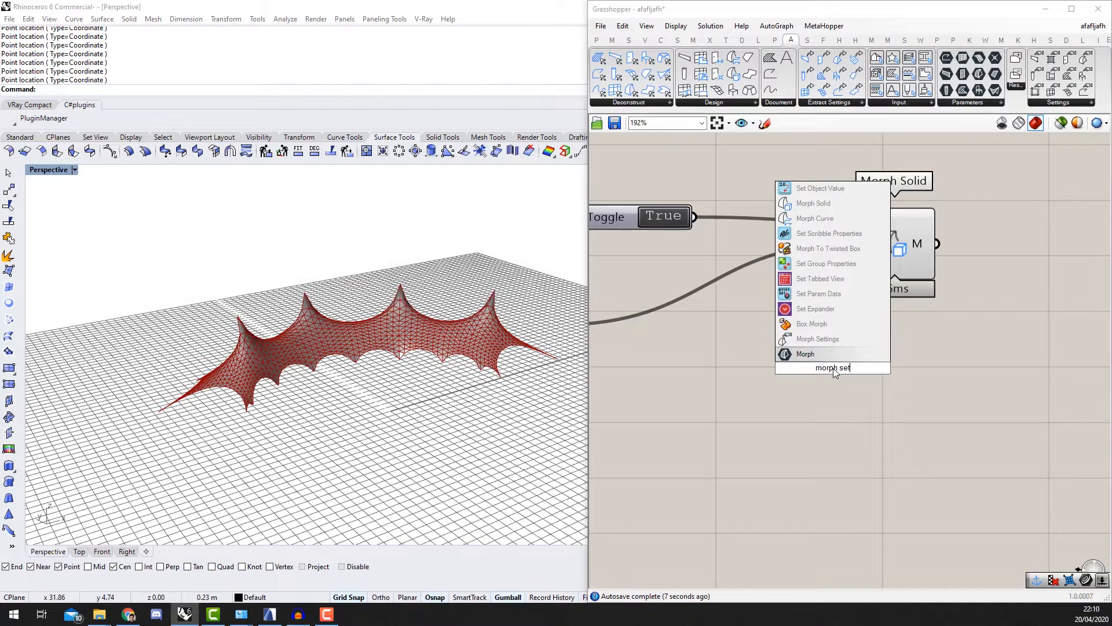
key(Up)
key(Return)
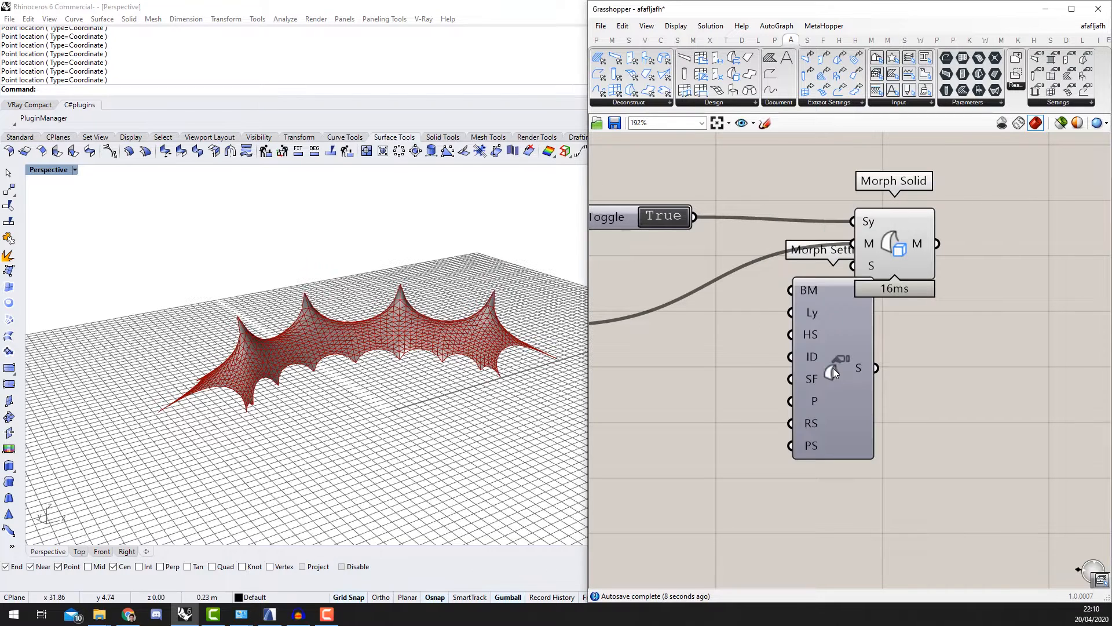
drag(854, 371, 853, 266)
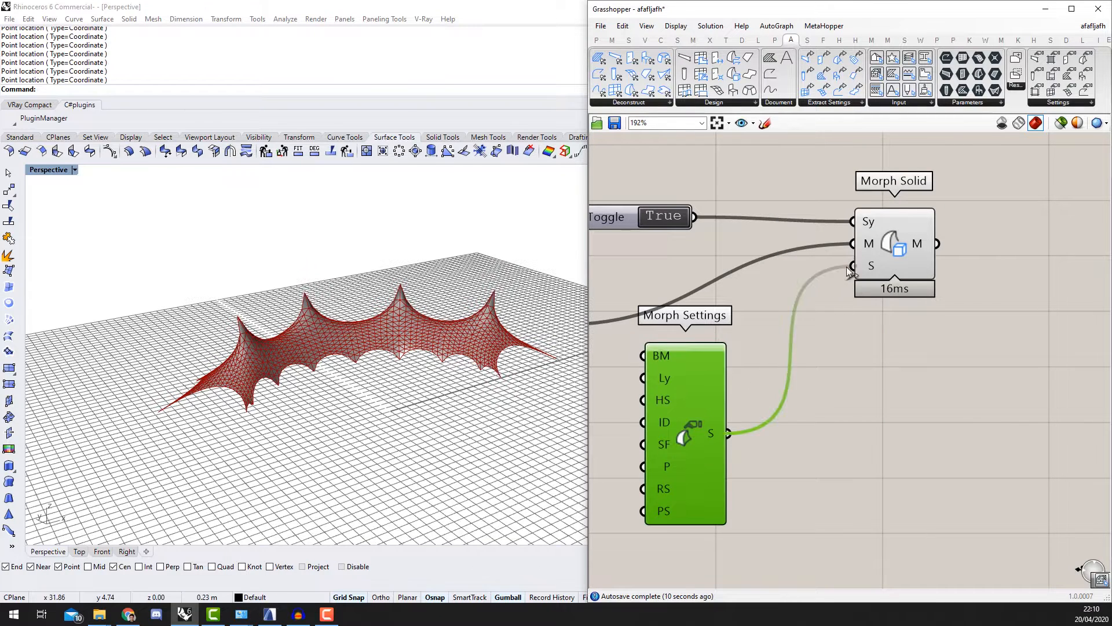
drag(690, 400, 705, 436)
right_drag(711, 409, 828, 313)
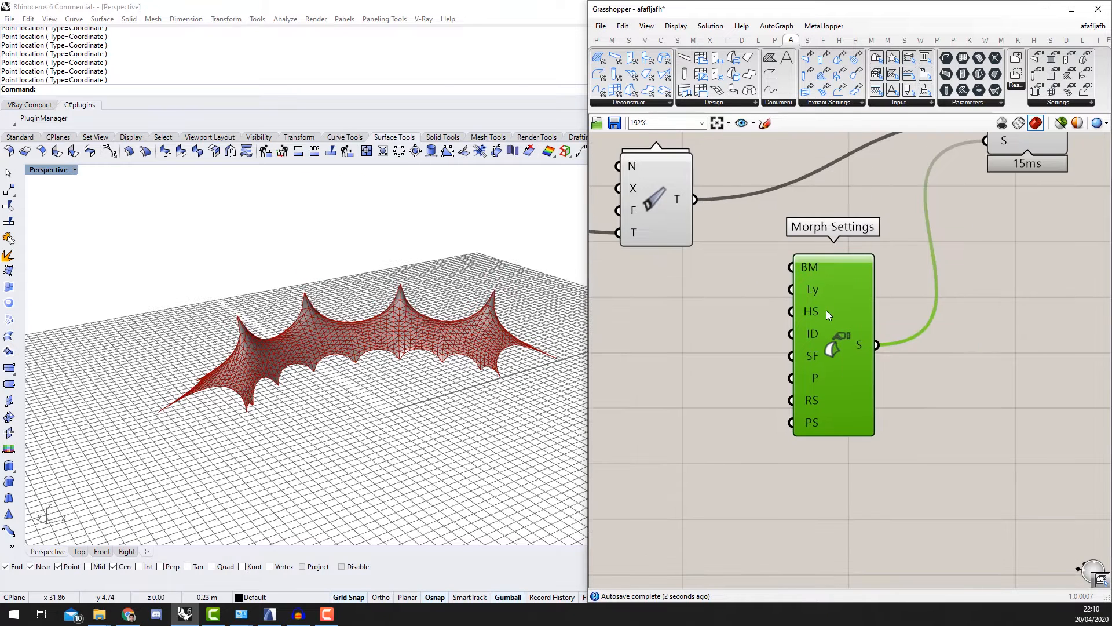
Step: Examine the Morph Settings inputs, including Building Material, and the triangulated morph preview in the Perspective view
scroll(822, 293, up, 5)
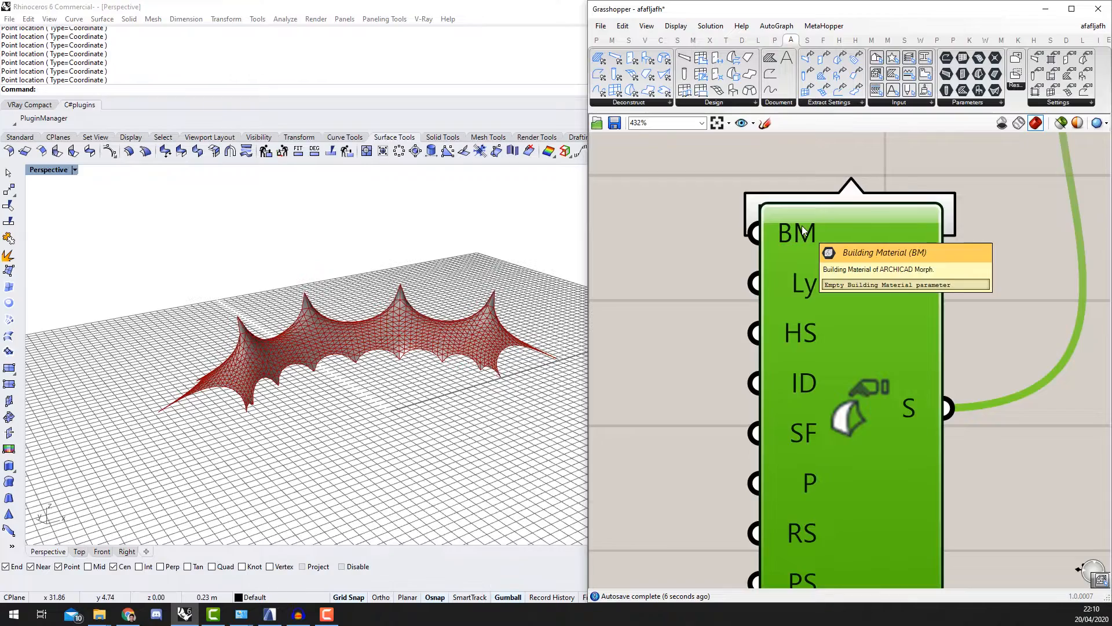
scroll(803, 226, down, 3)
scroll(433, 332, up, 5)
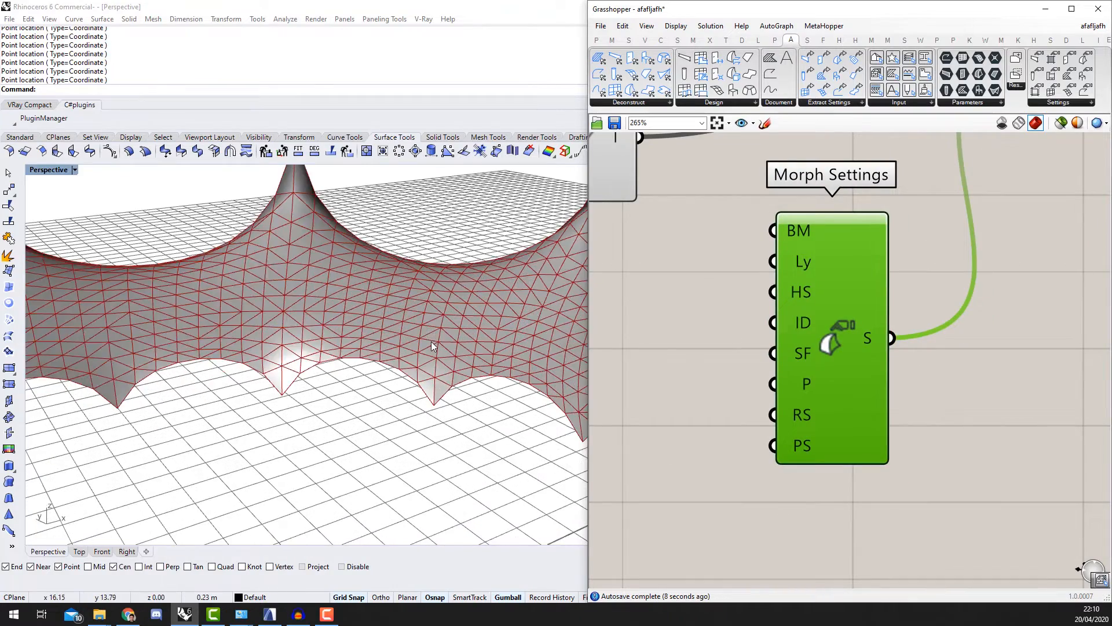
scroll(433, 336, down, 5)
right_drag(423, 325, 364, 329)
scroll(301, 303, up, 4)
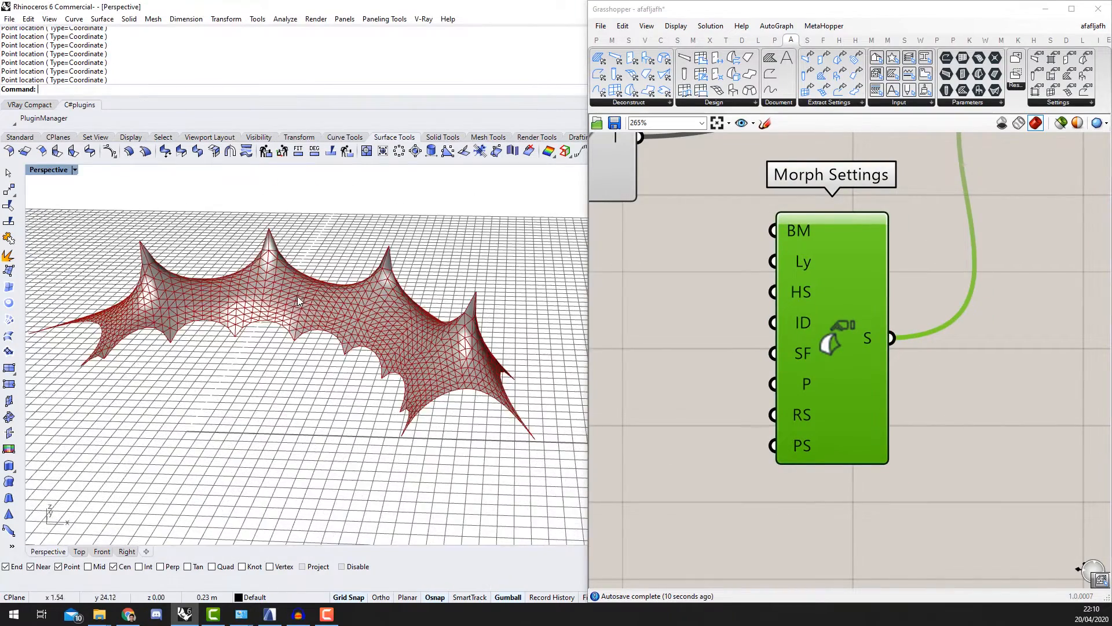
right_drag(299, 301, 329, 269)
click(299, 614)
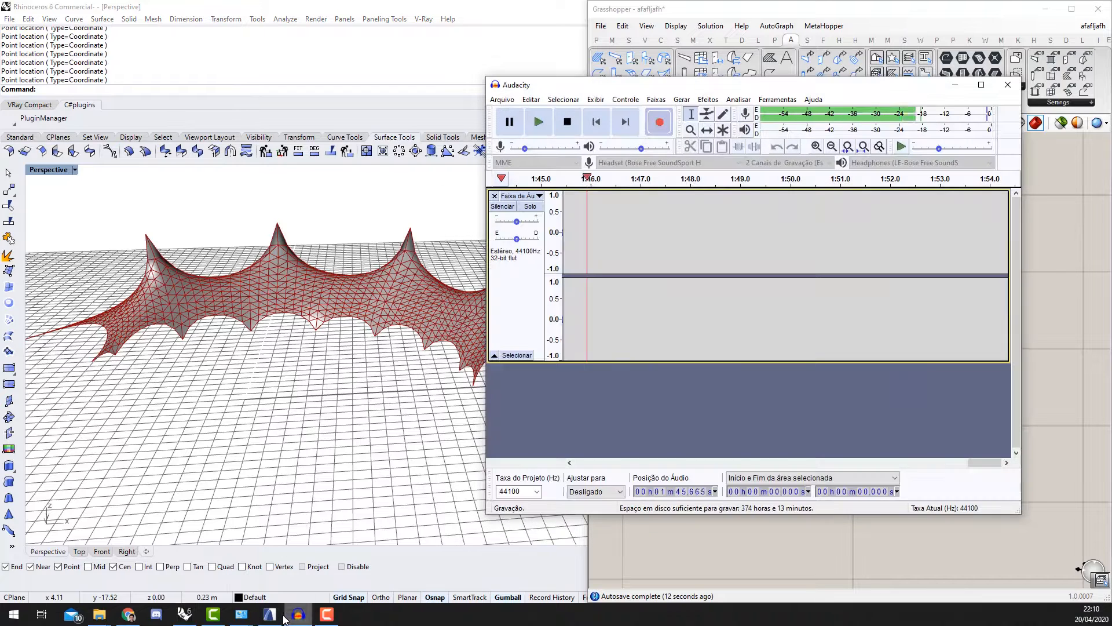
click(951, 86)
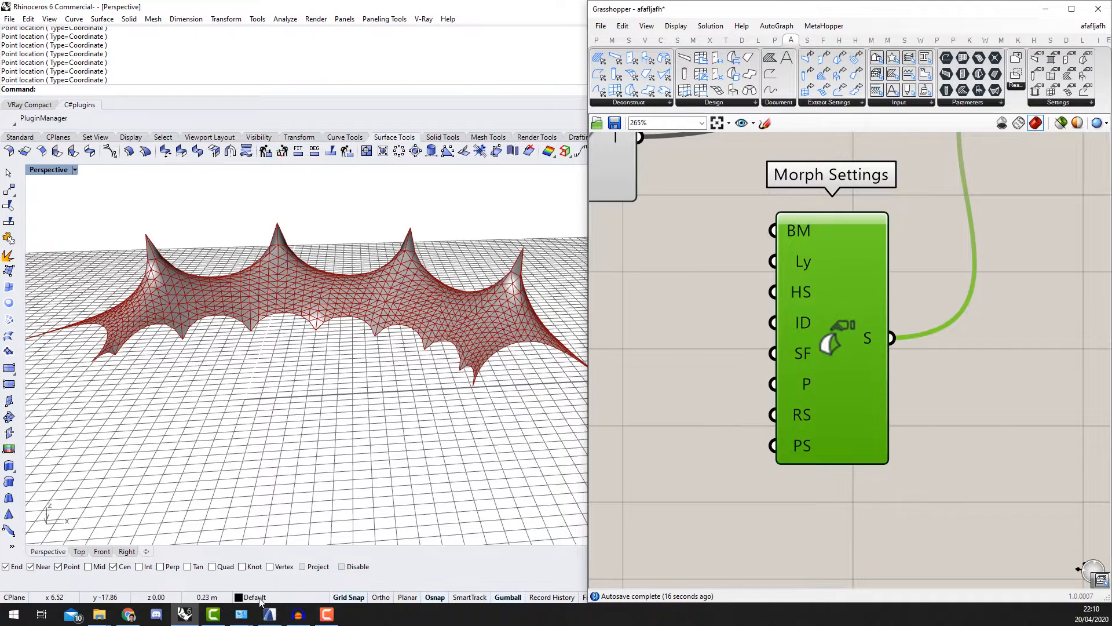
Step: Switch to ARCHICAD, unlock the Grasshopper-linked tensile Morph in the 3D view for editing, and close the Grasshopper connection palette
click(269, 615)
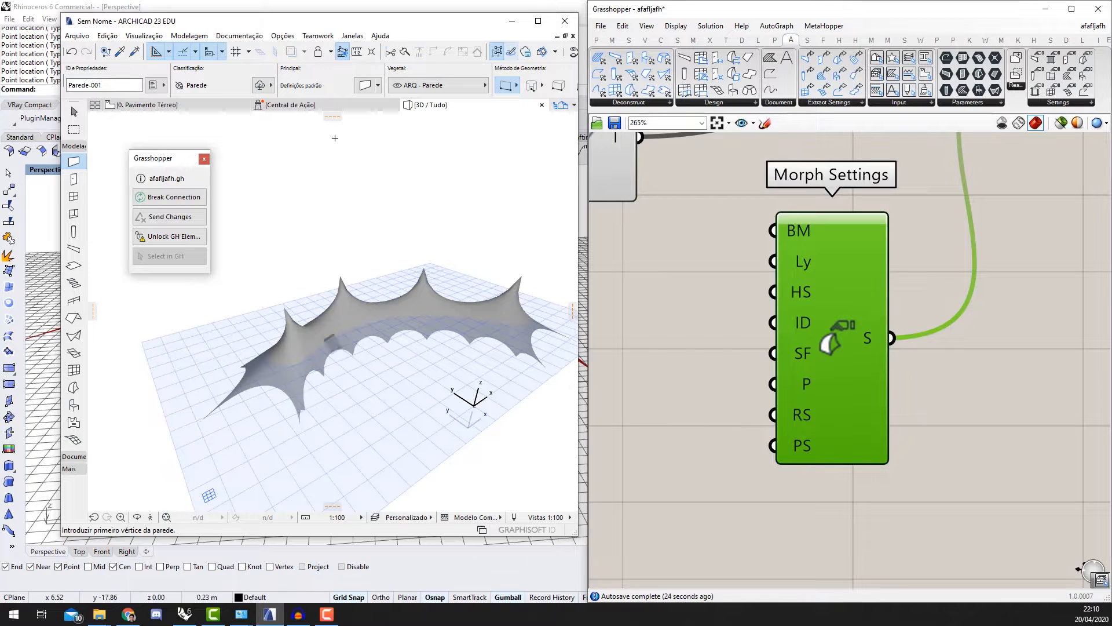
key(Escape)
drag(290, 24, 272, 63)
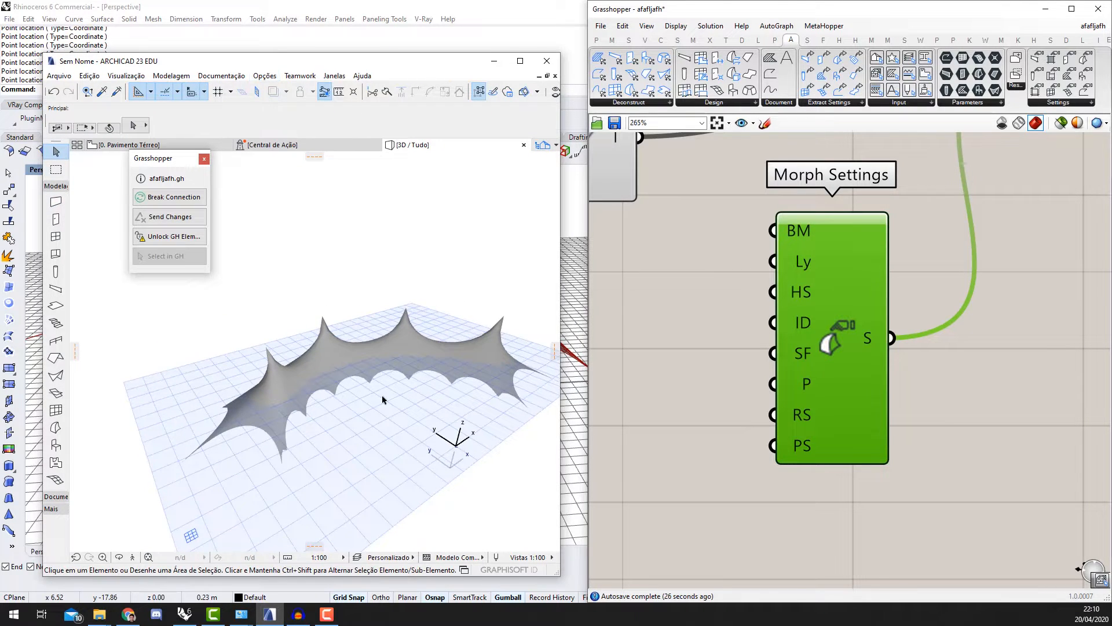
mouse_move(370, 350)
mouse_down()
mouse_move(496, 484)
mouse_move(510, 466)
mouse_move(330, 314)
mouse_move(510, 480)
mouse_up()
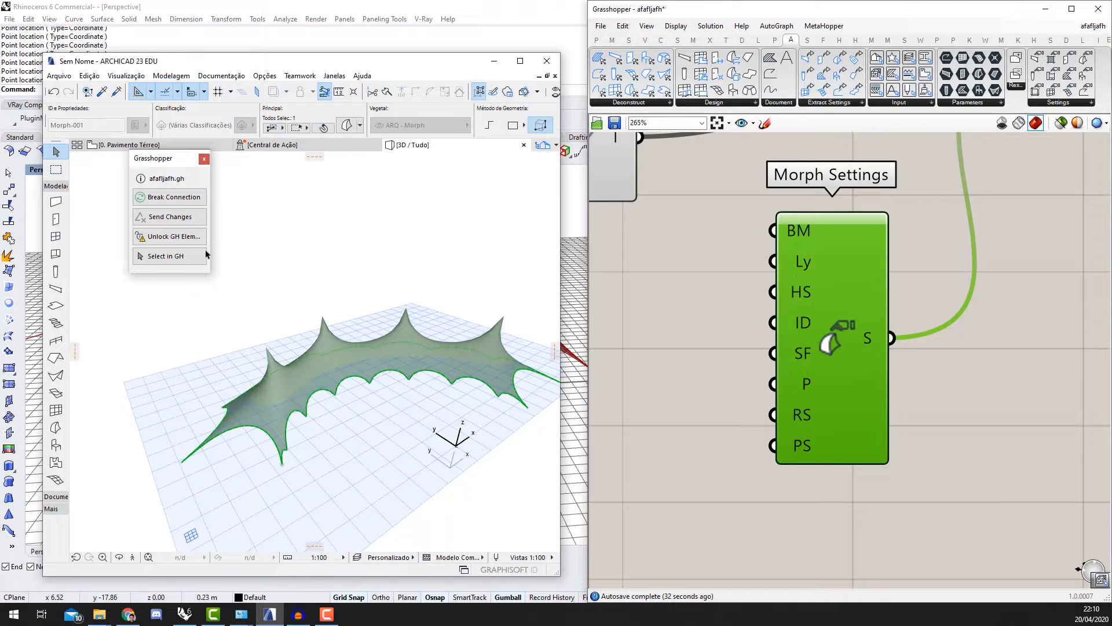
click(171, 238)
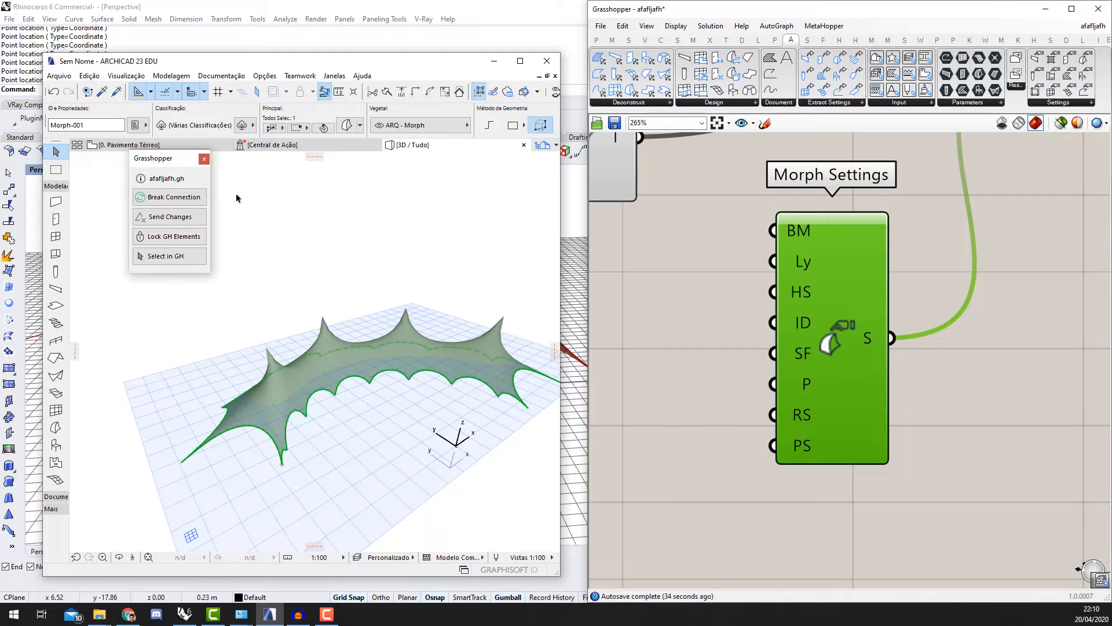
click(205, 159)
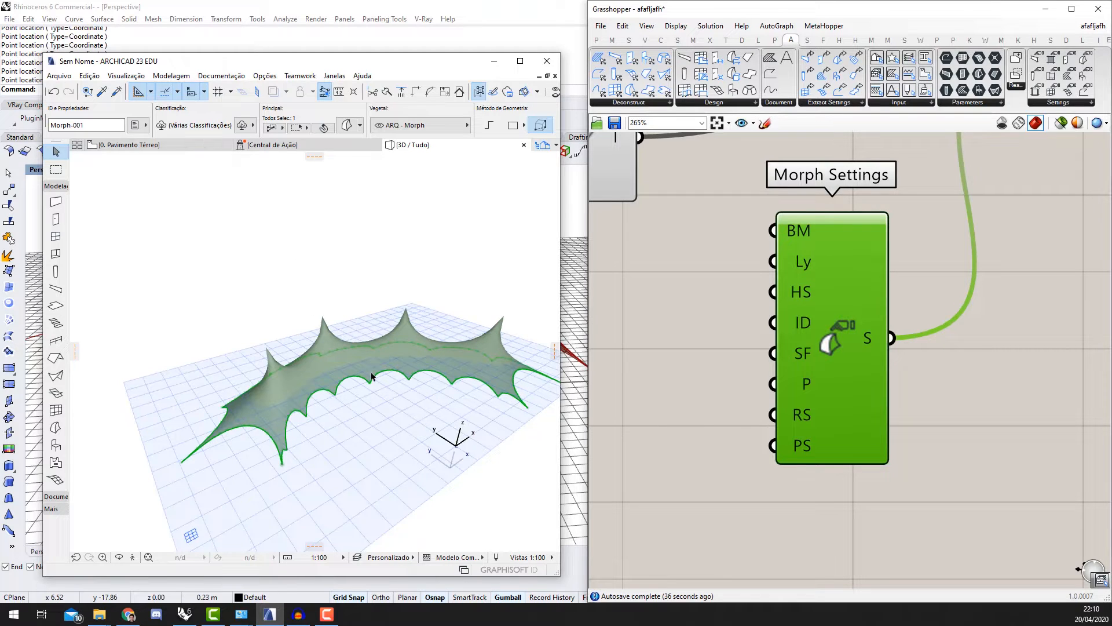
Step: Reselect the unlocked Morph and review its settings dialog without changing anything
scroll(371, 376, up, 1)
click(446, 519)
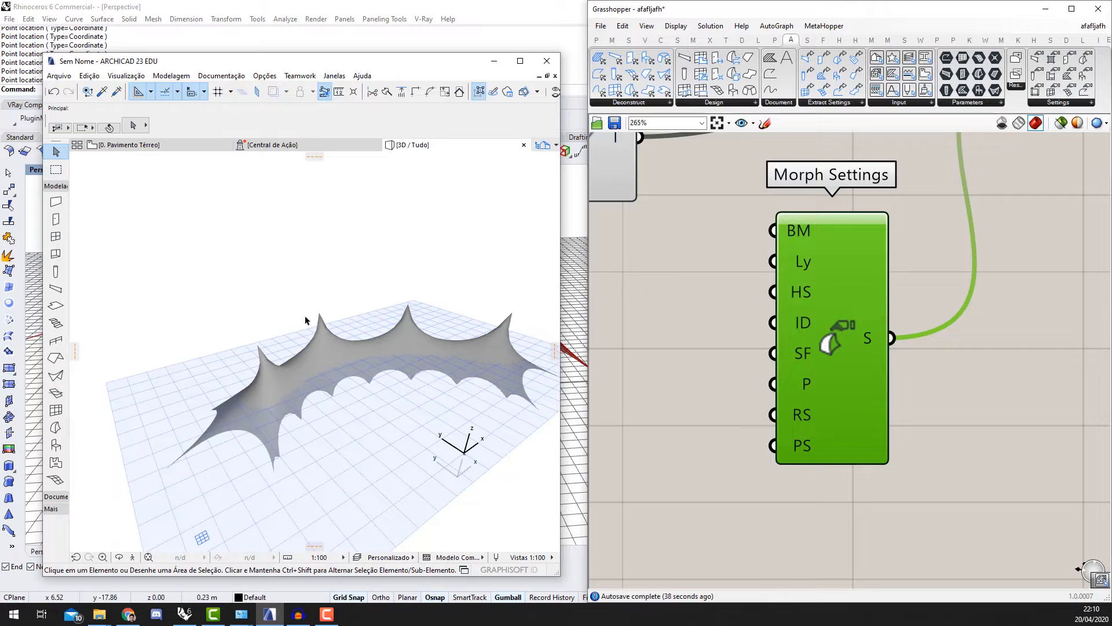
mouse_move(421, 413)
mouse_down()
mouse_move(328, 401)
mouse_move(280, 332)
mouse_up()
click(281, 332)
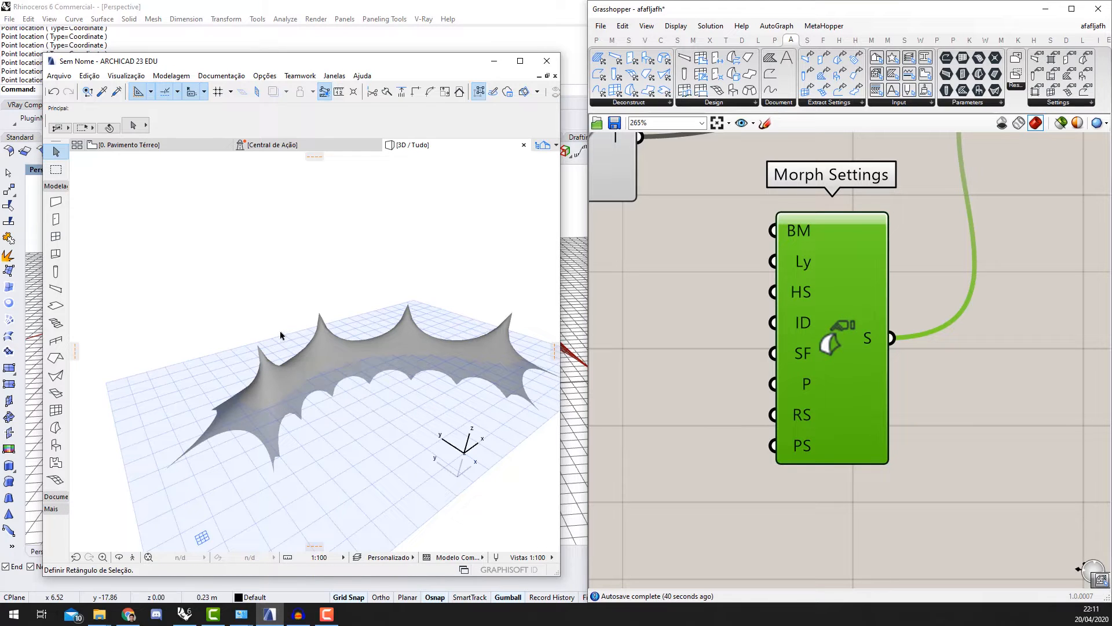
click(302, 418)
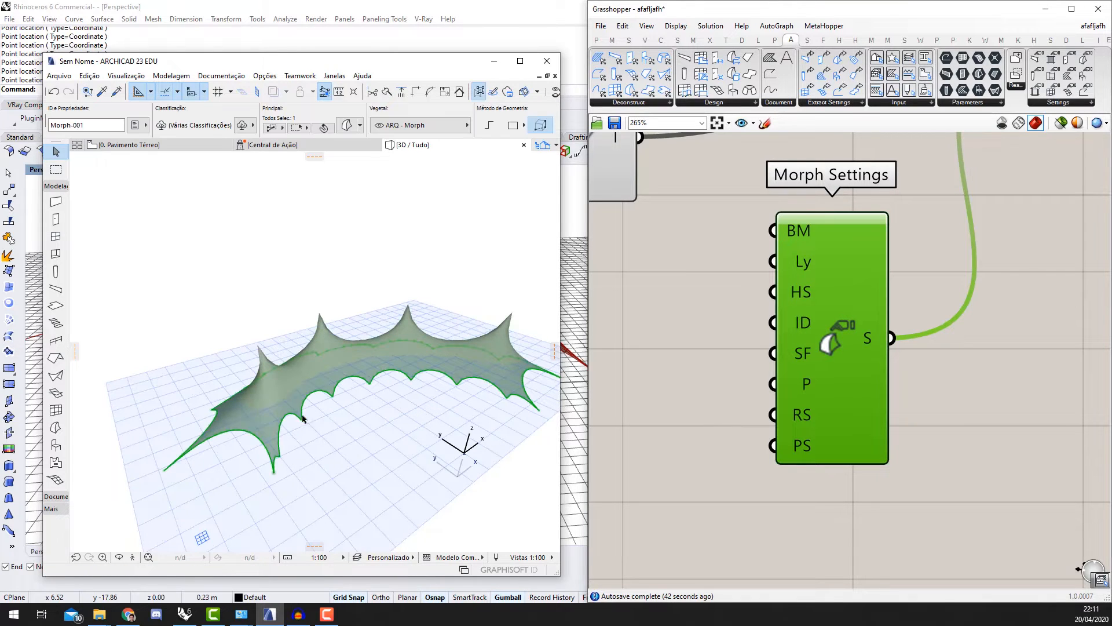
click(347, 125)
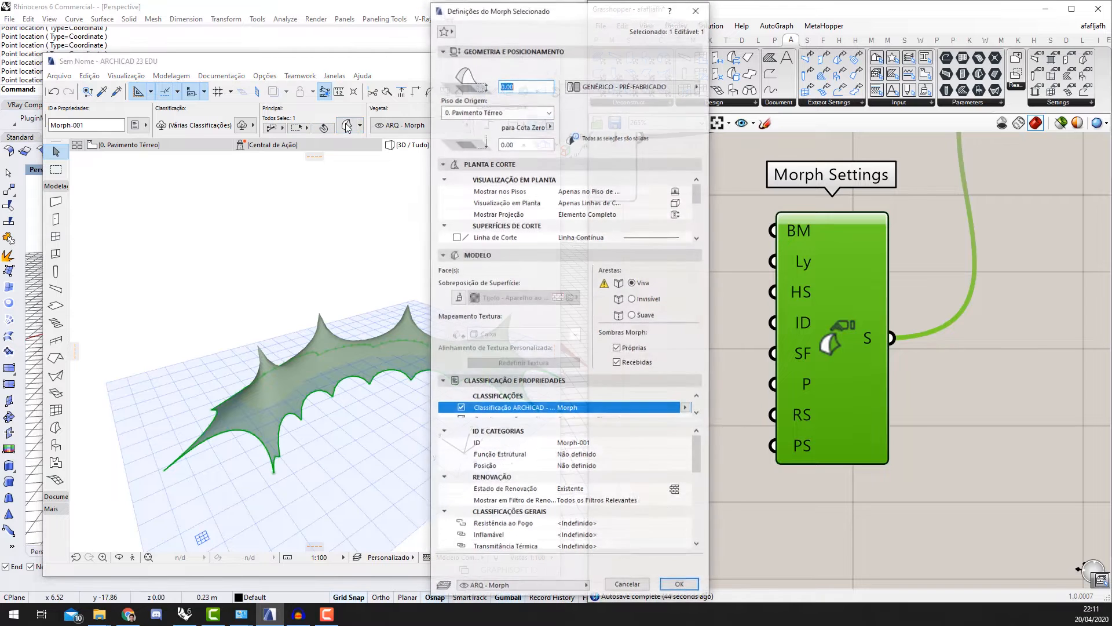
click(695, 8)
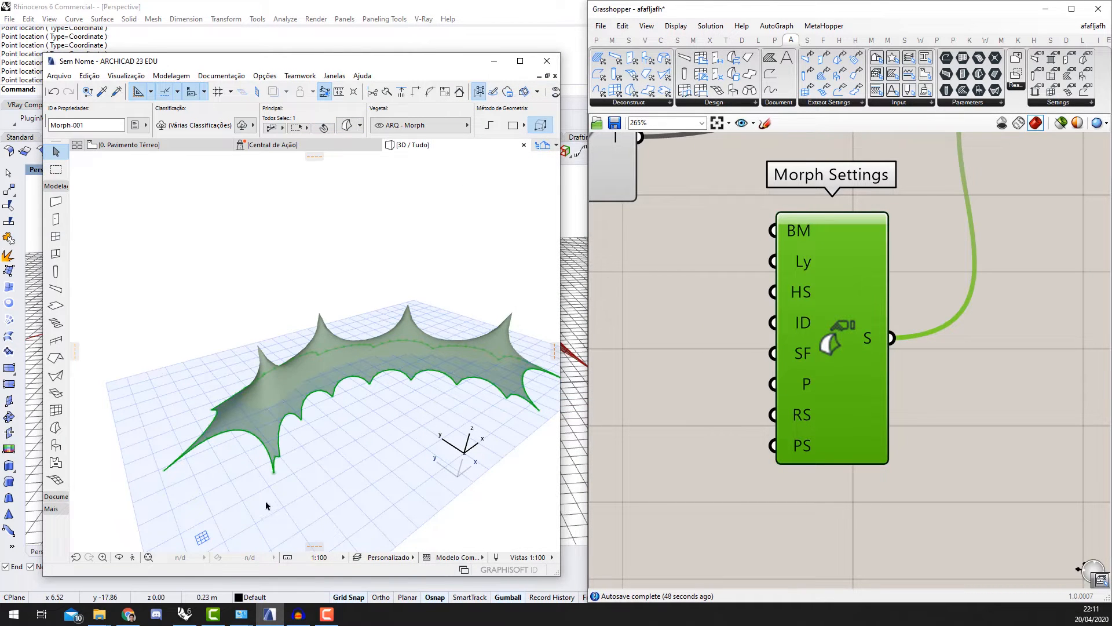
scroll(657, 444, down, 3)
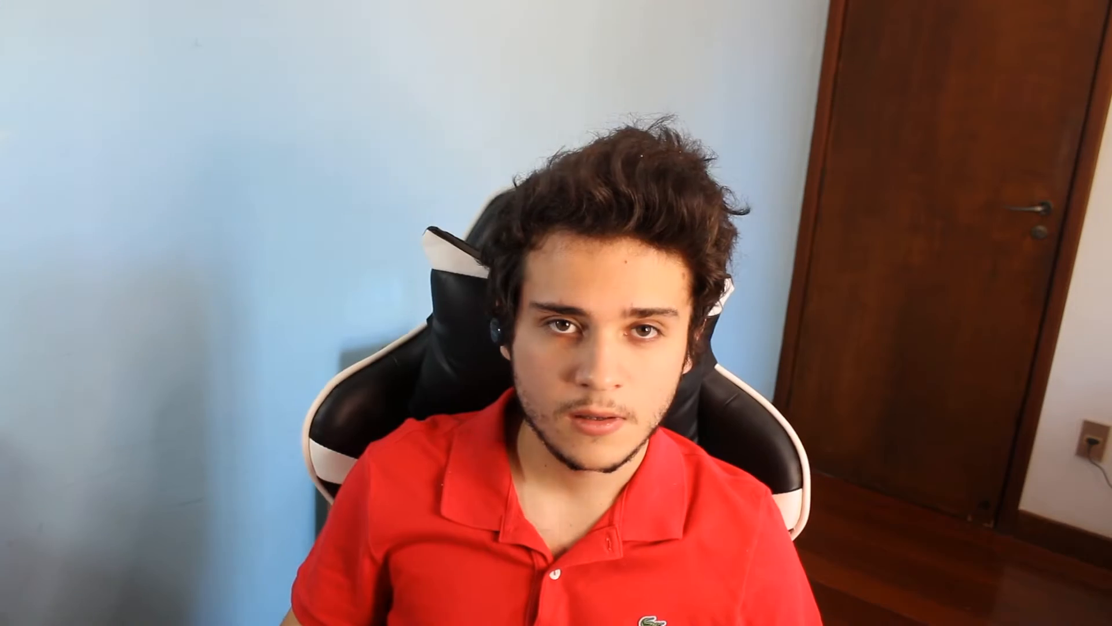